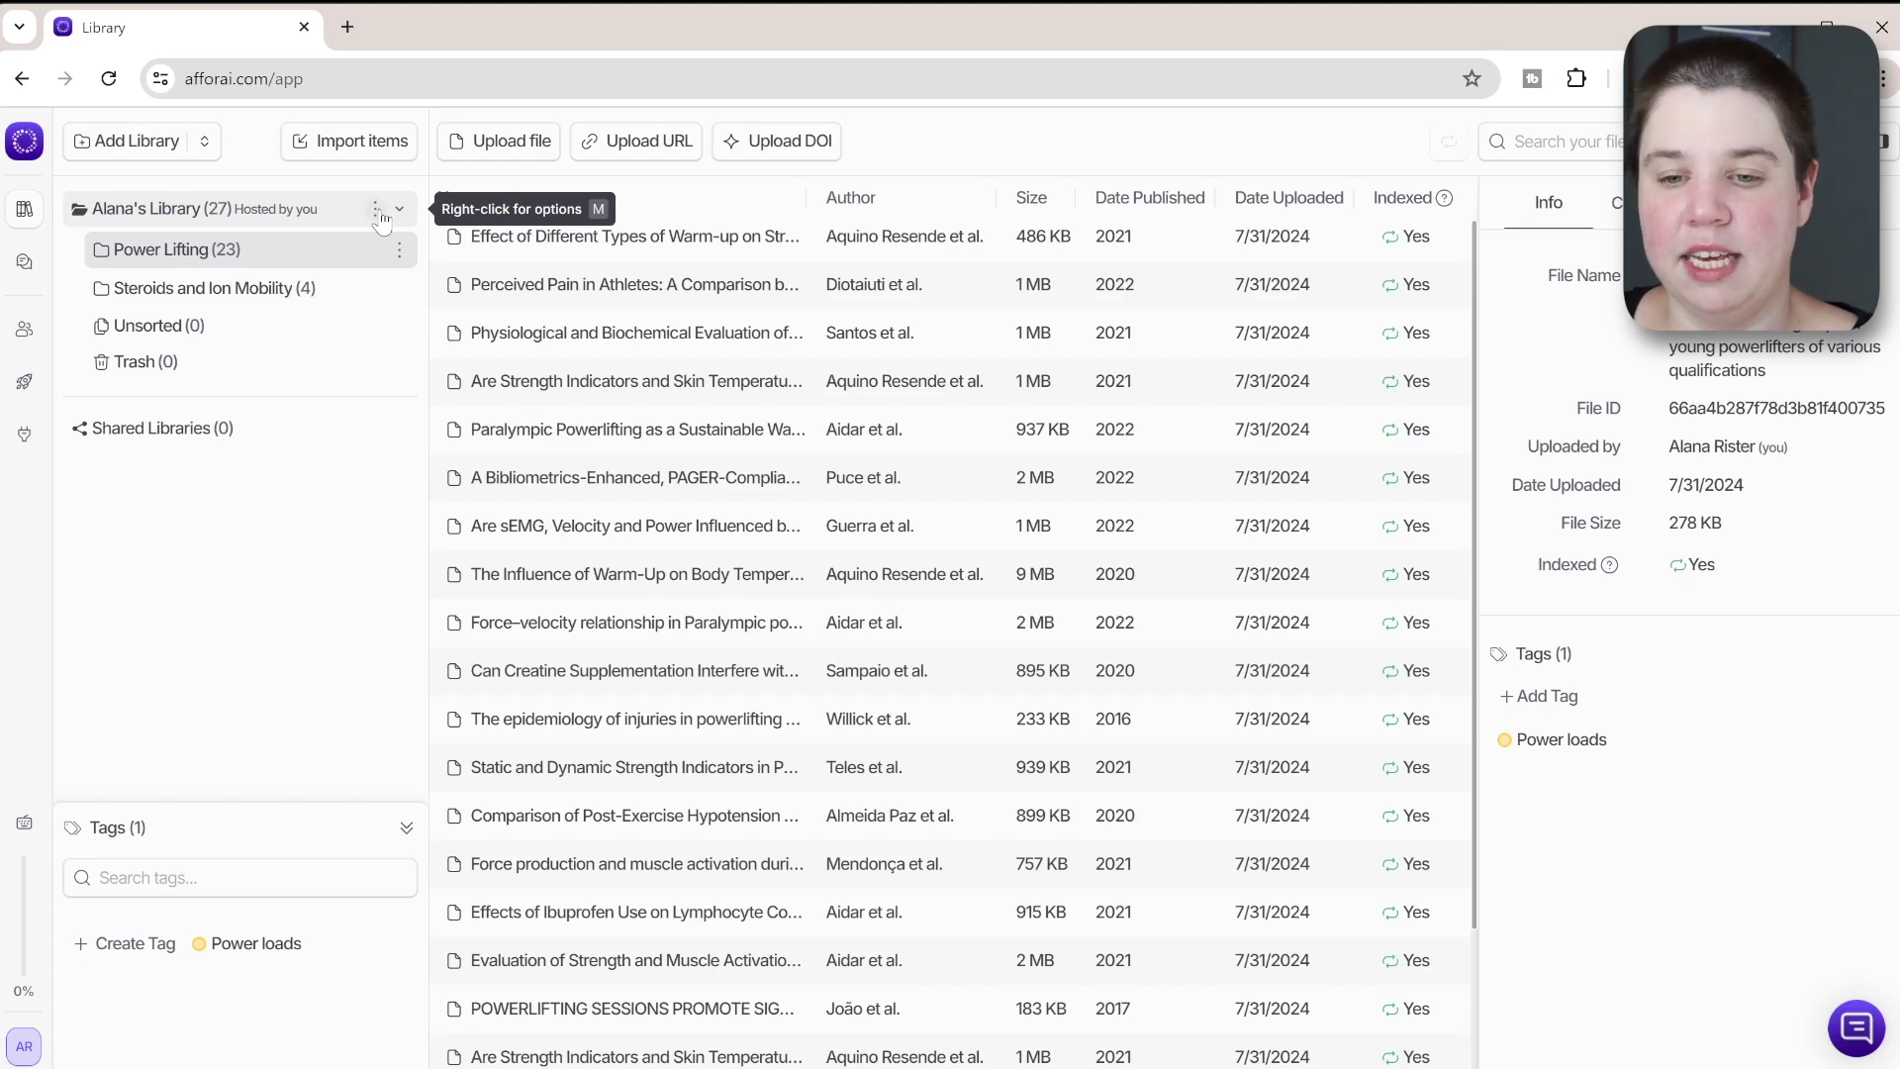
Create a new library folder named 'Caffeine and Performance'.
left_click(376, 210)
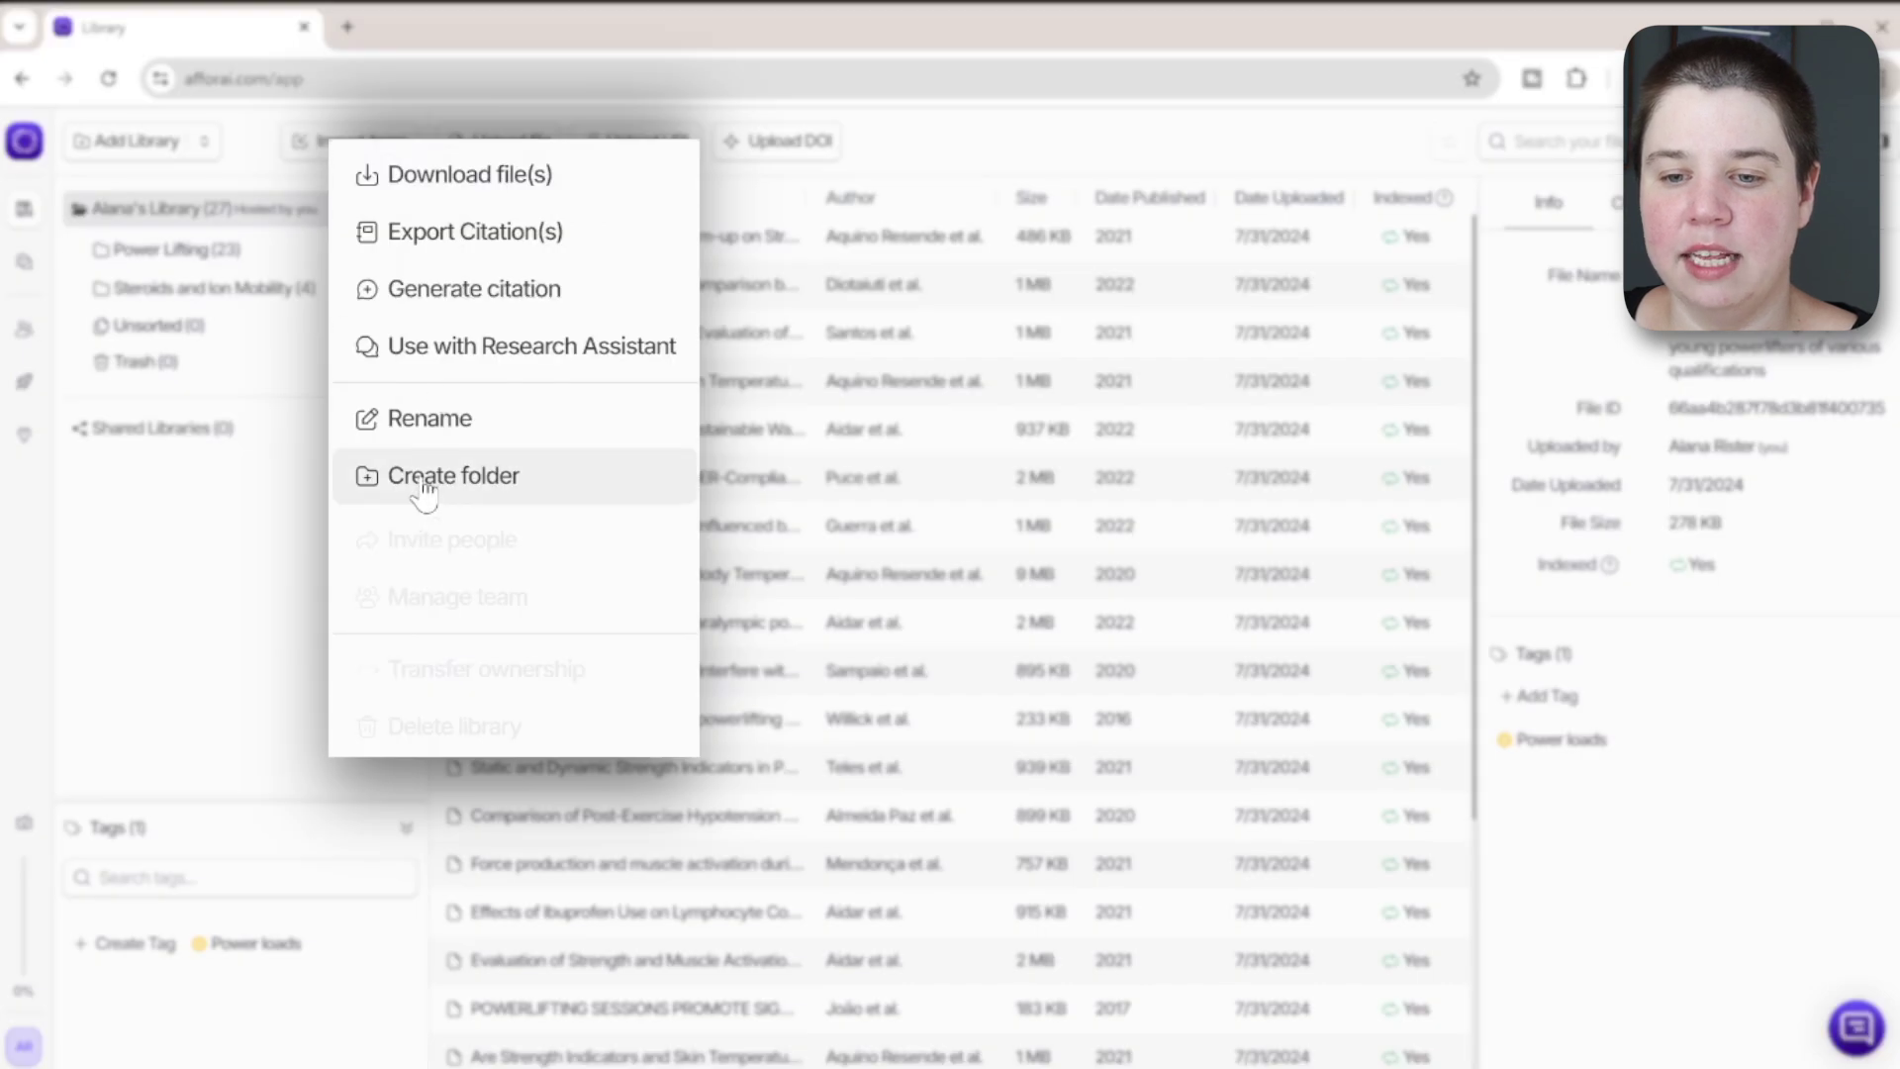
left_click(426, 486)
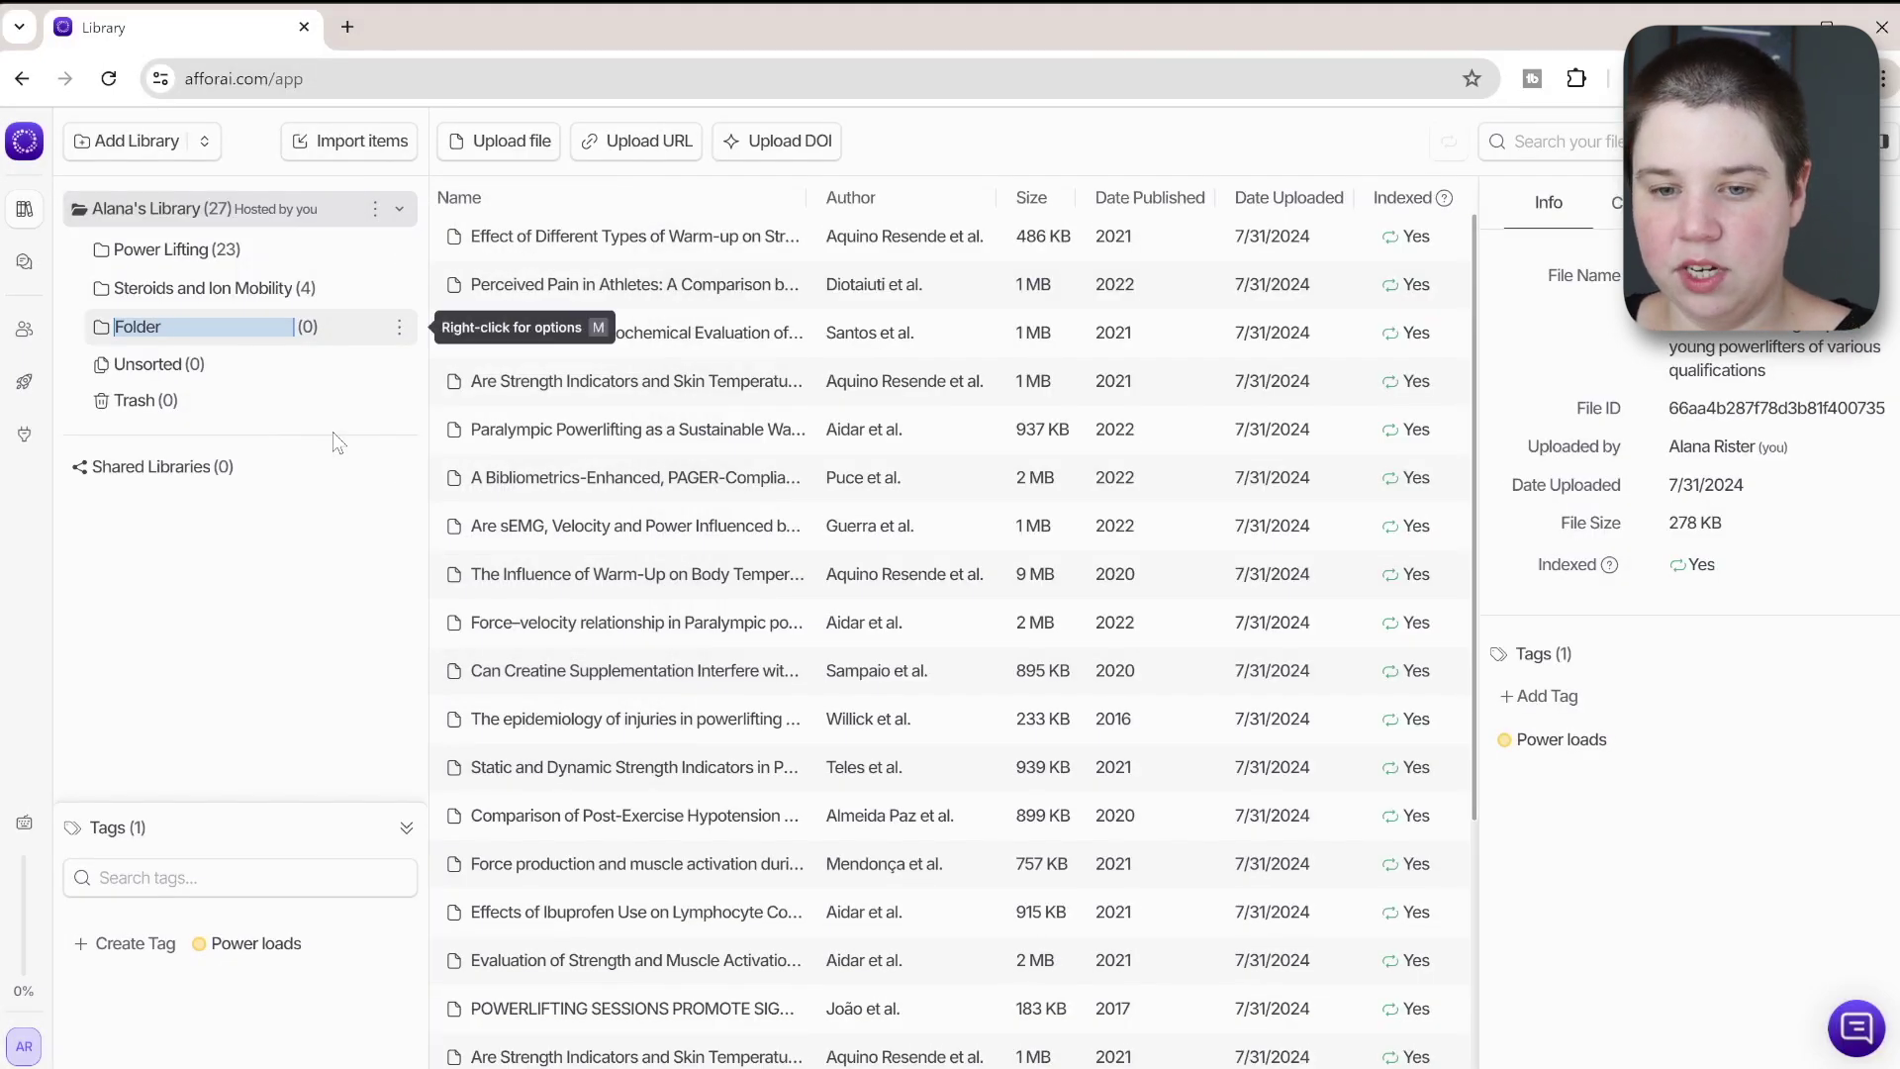
type("Caff")
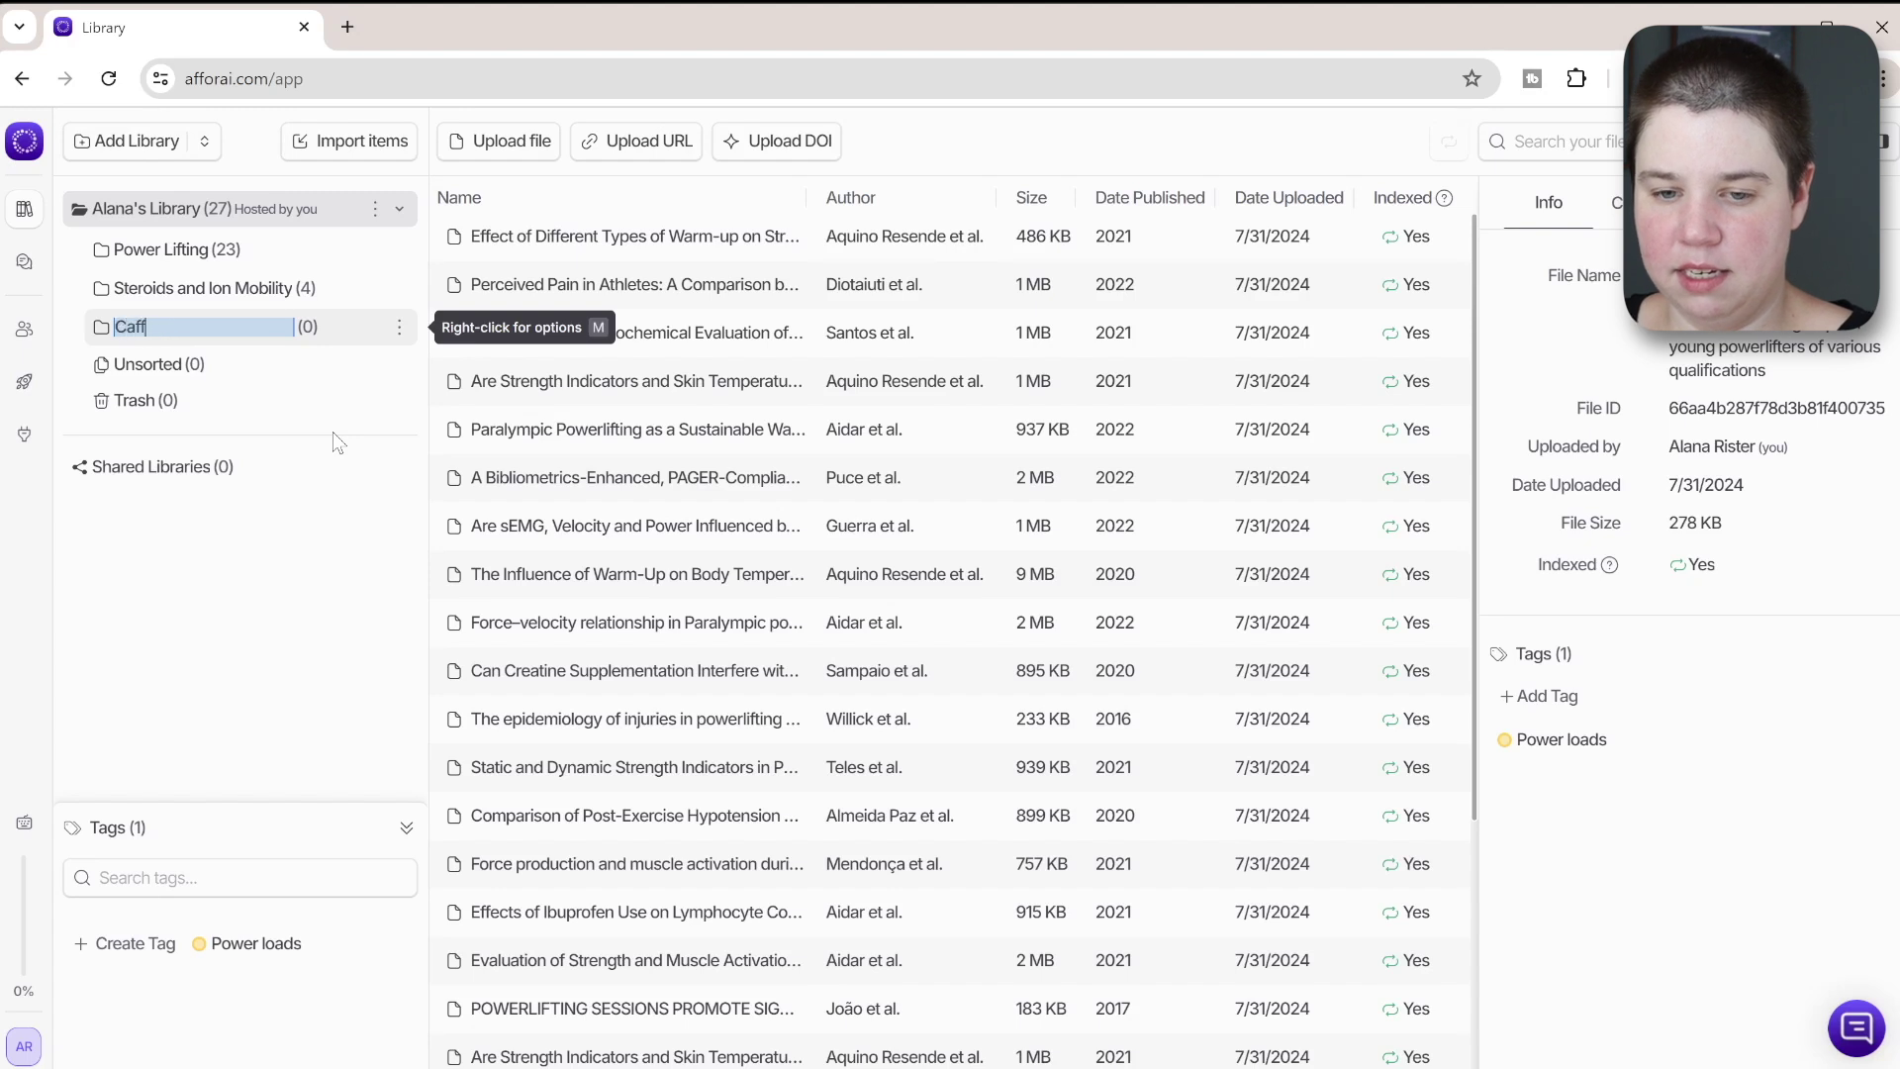
type("eine and Performance")
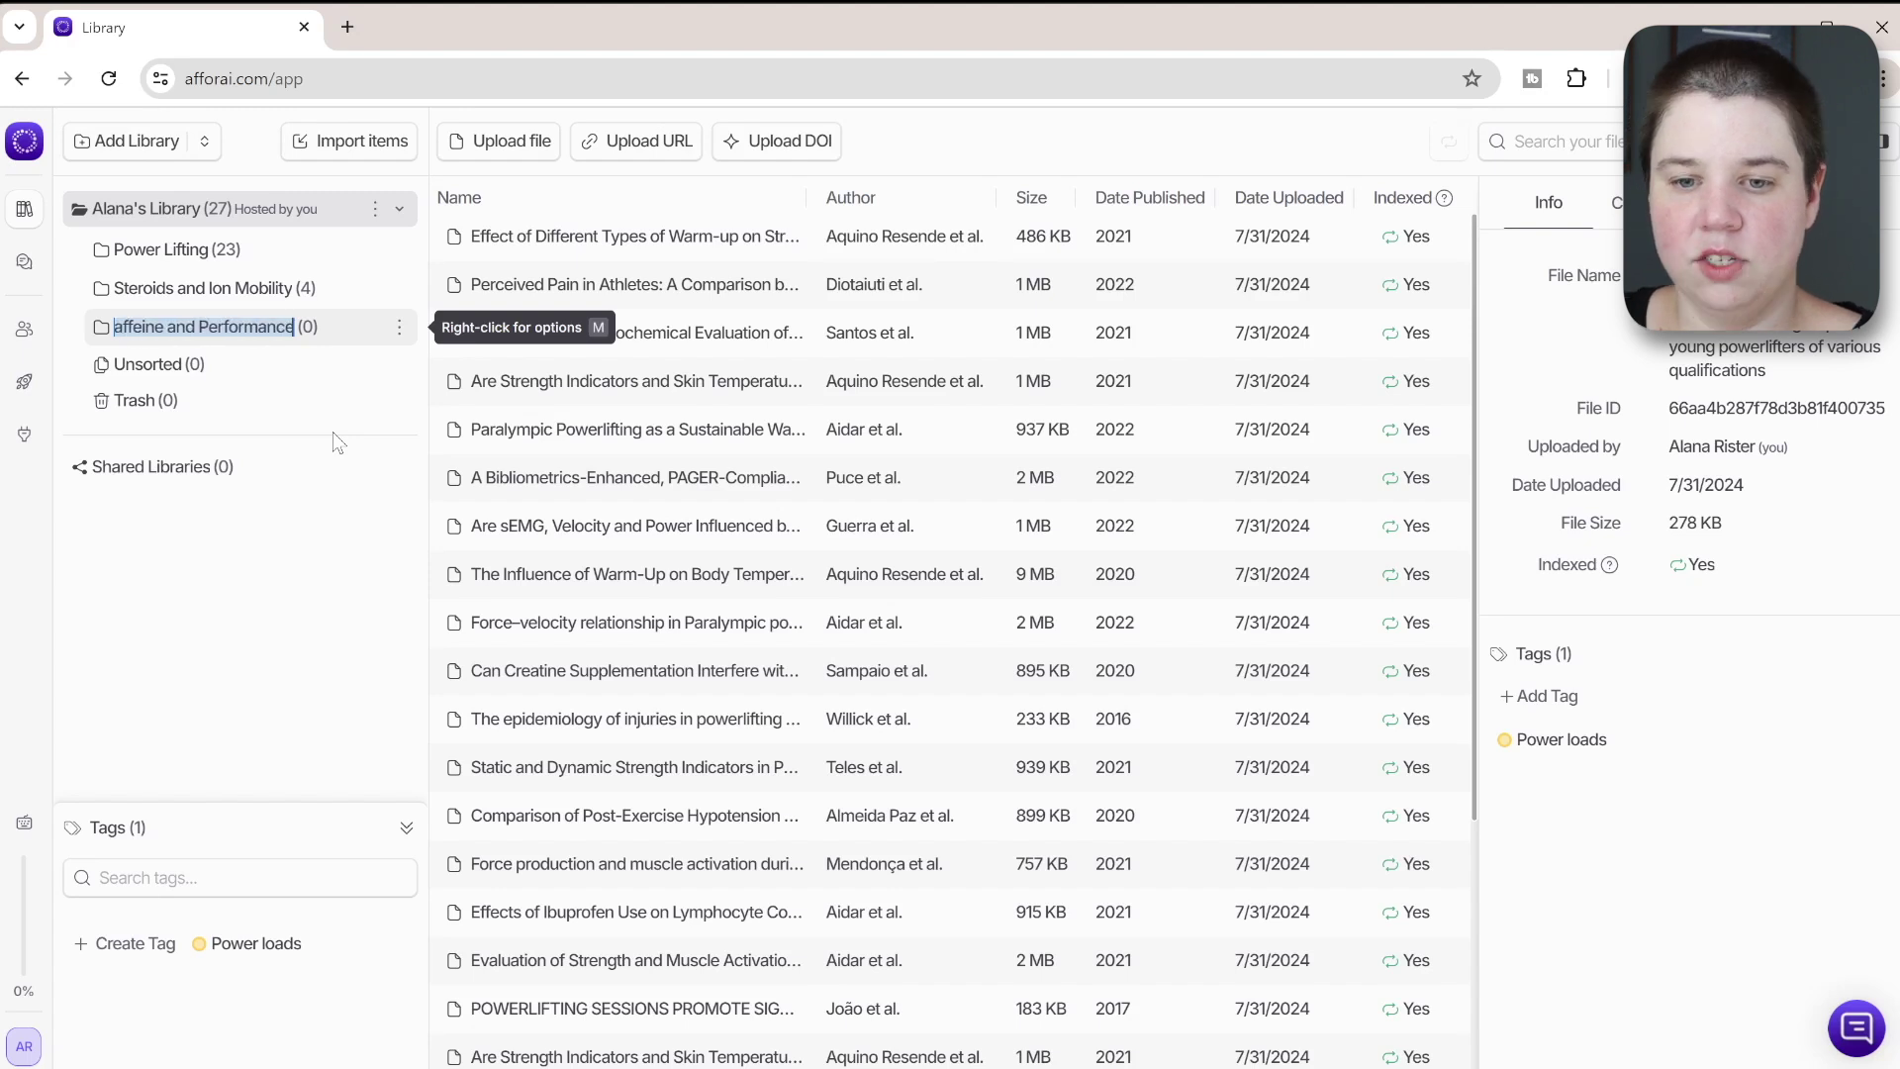
key("Return")
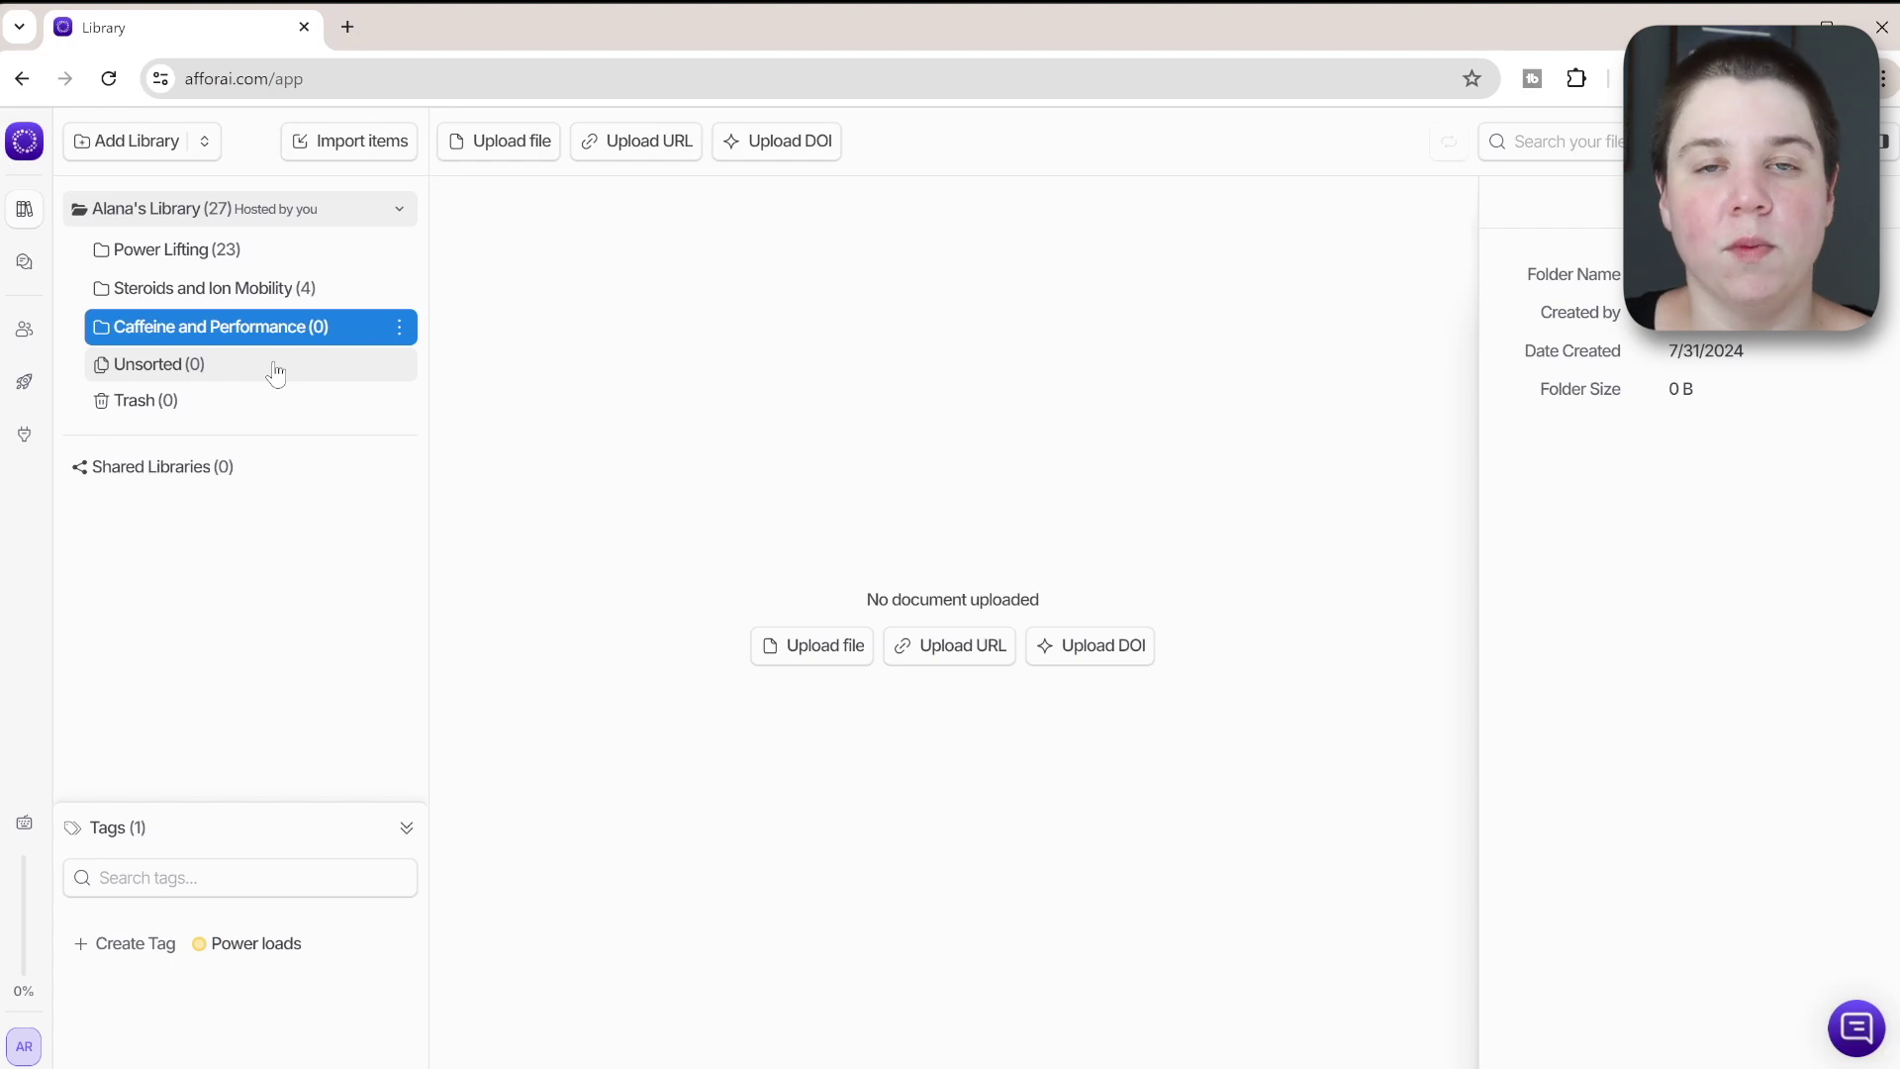
Upload the sample.bib citation file into the import list.
left_click(335, 144)
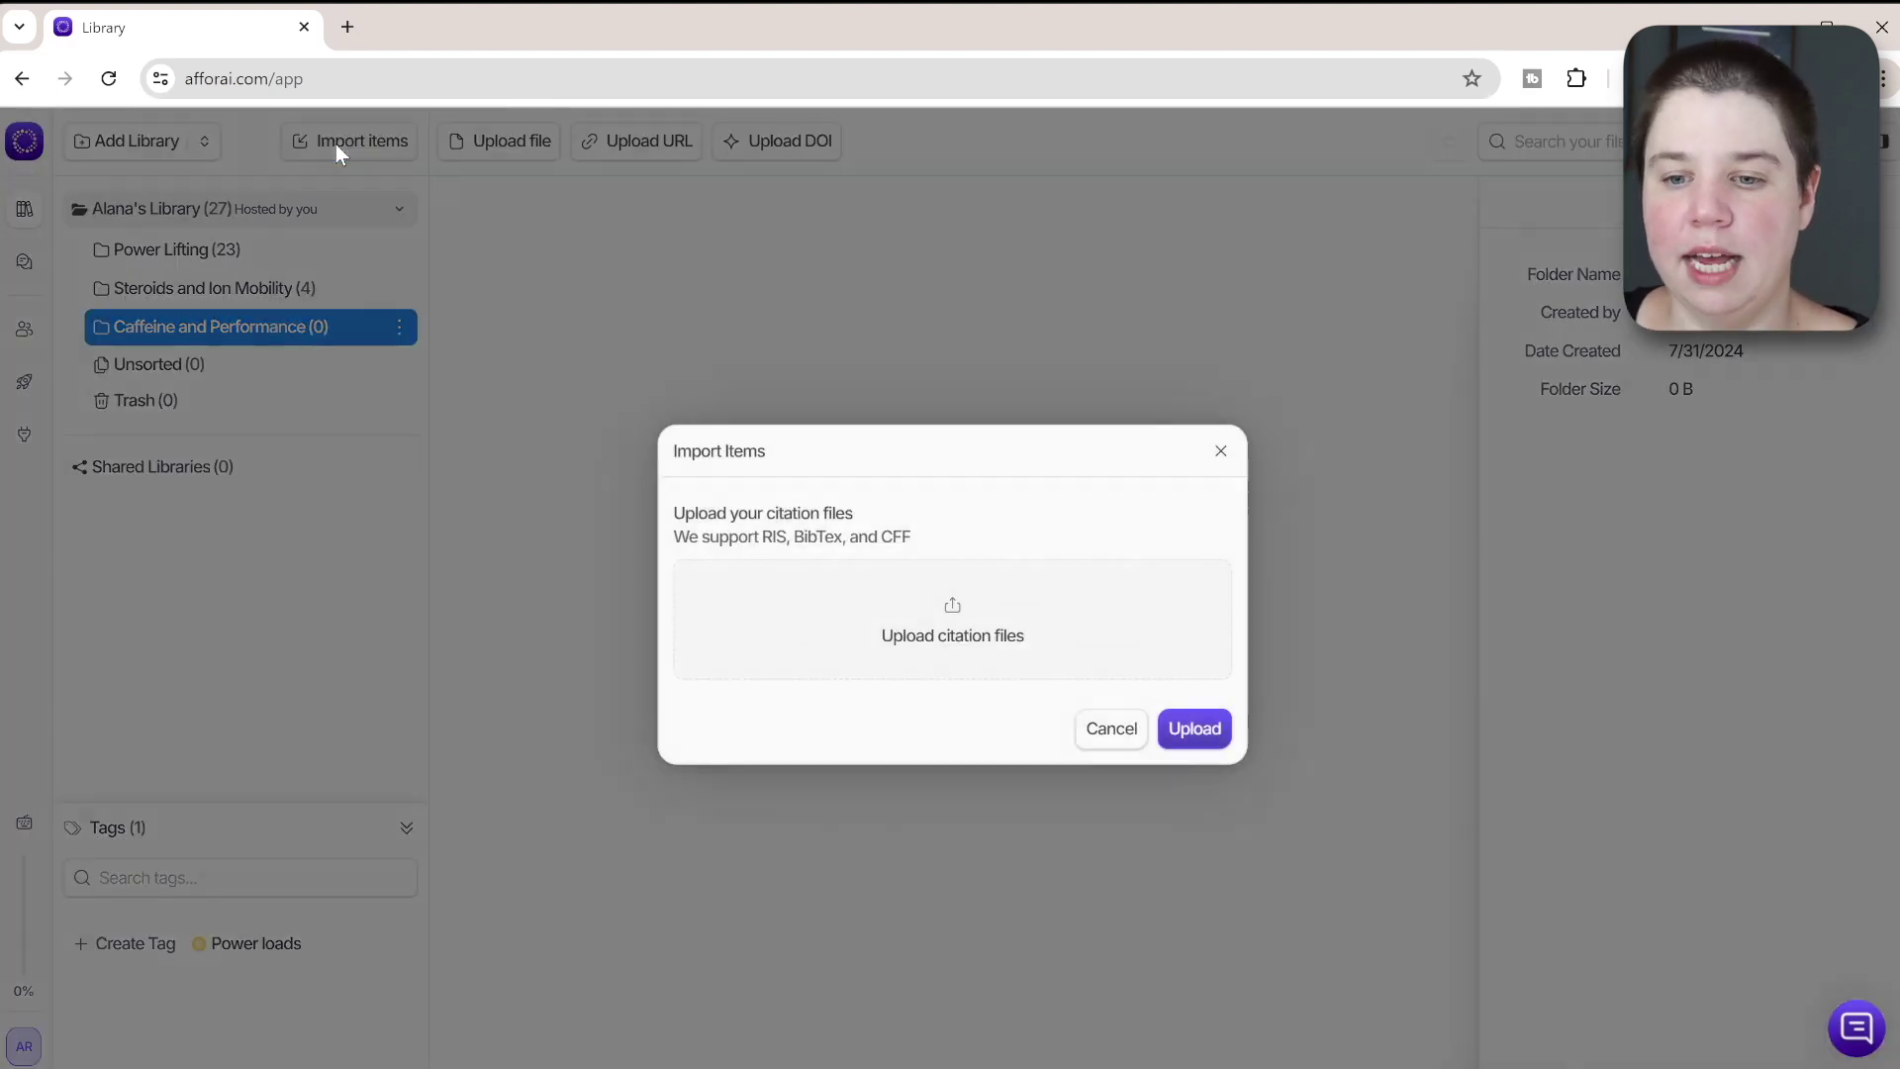
left_click(925, 638)
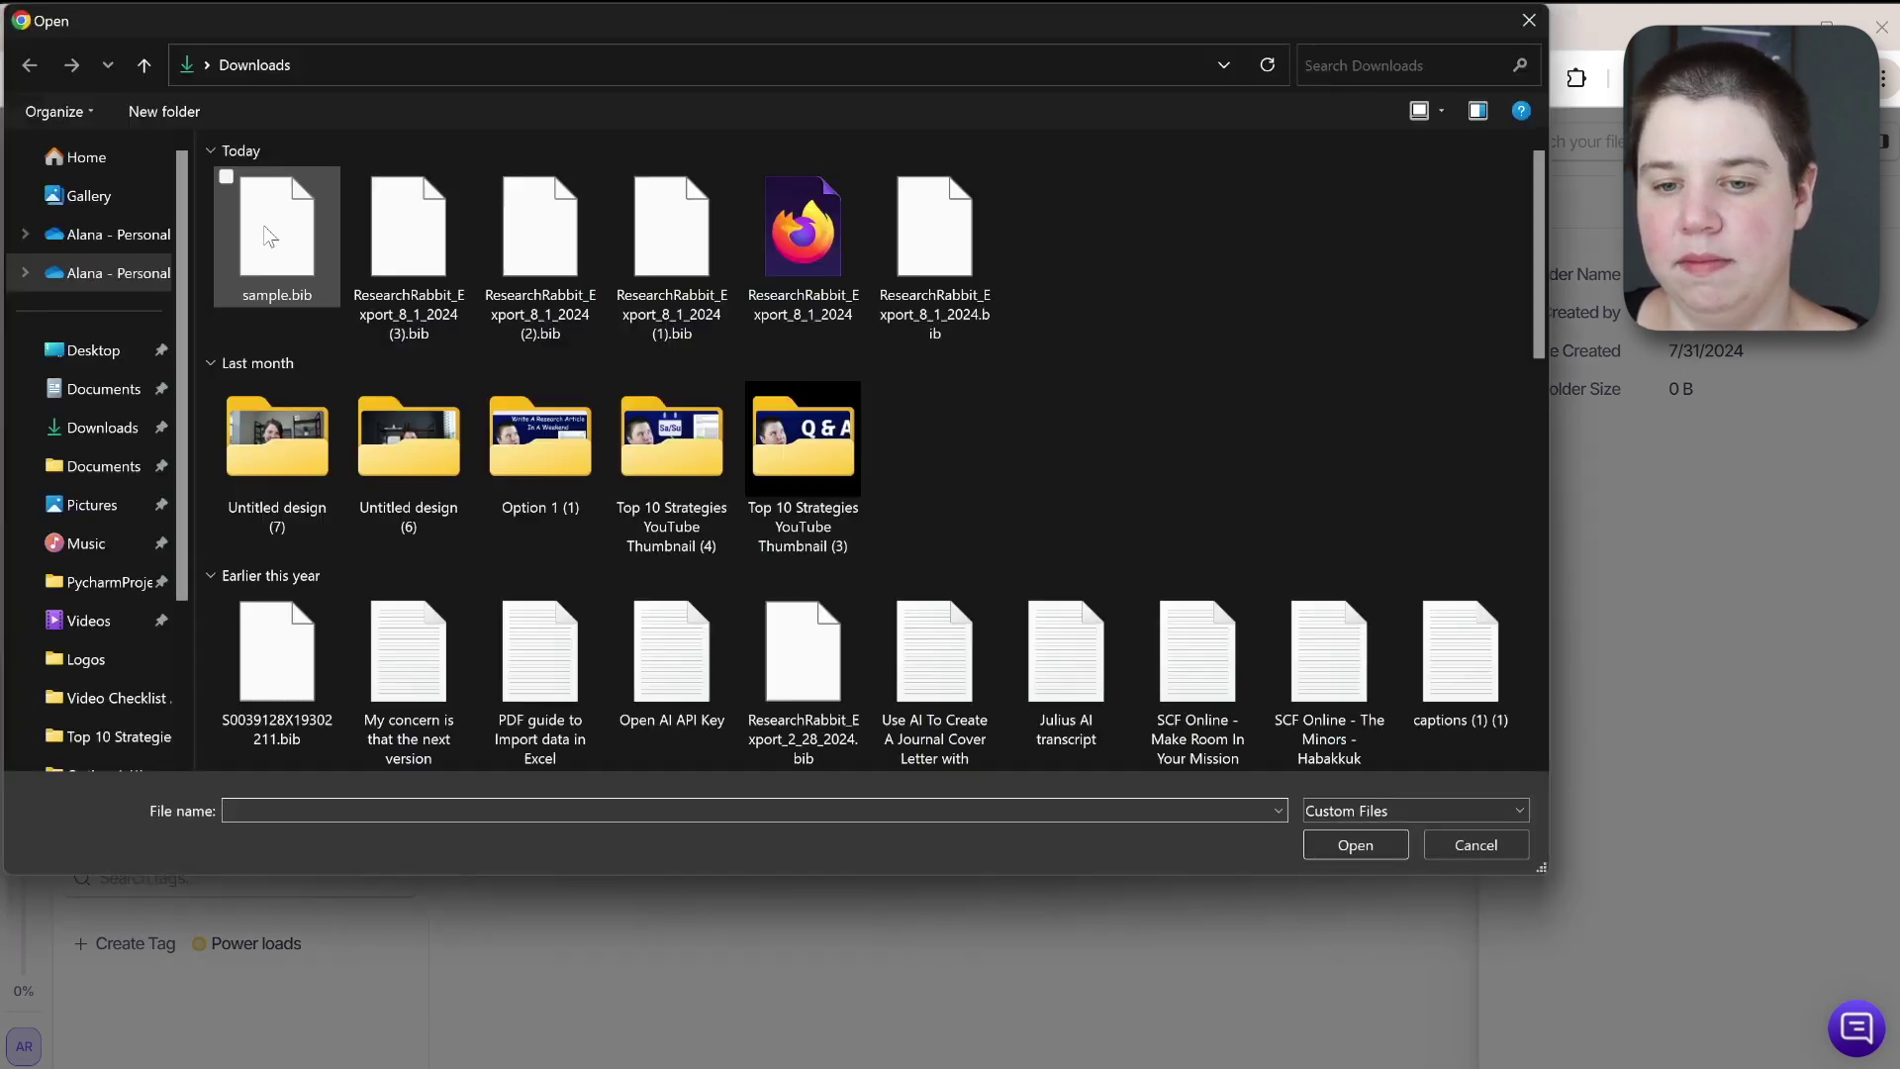
double_click(270, 238)
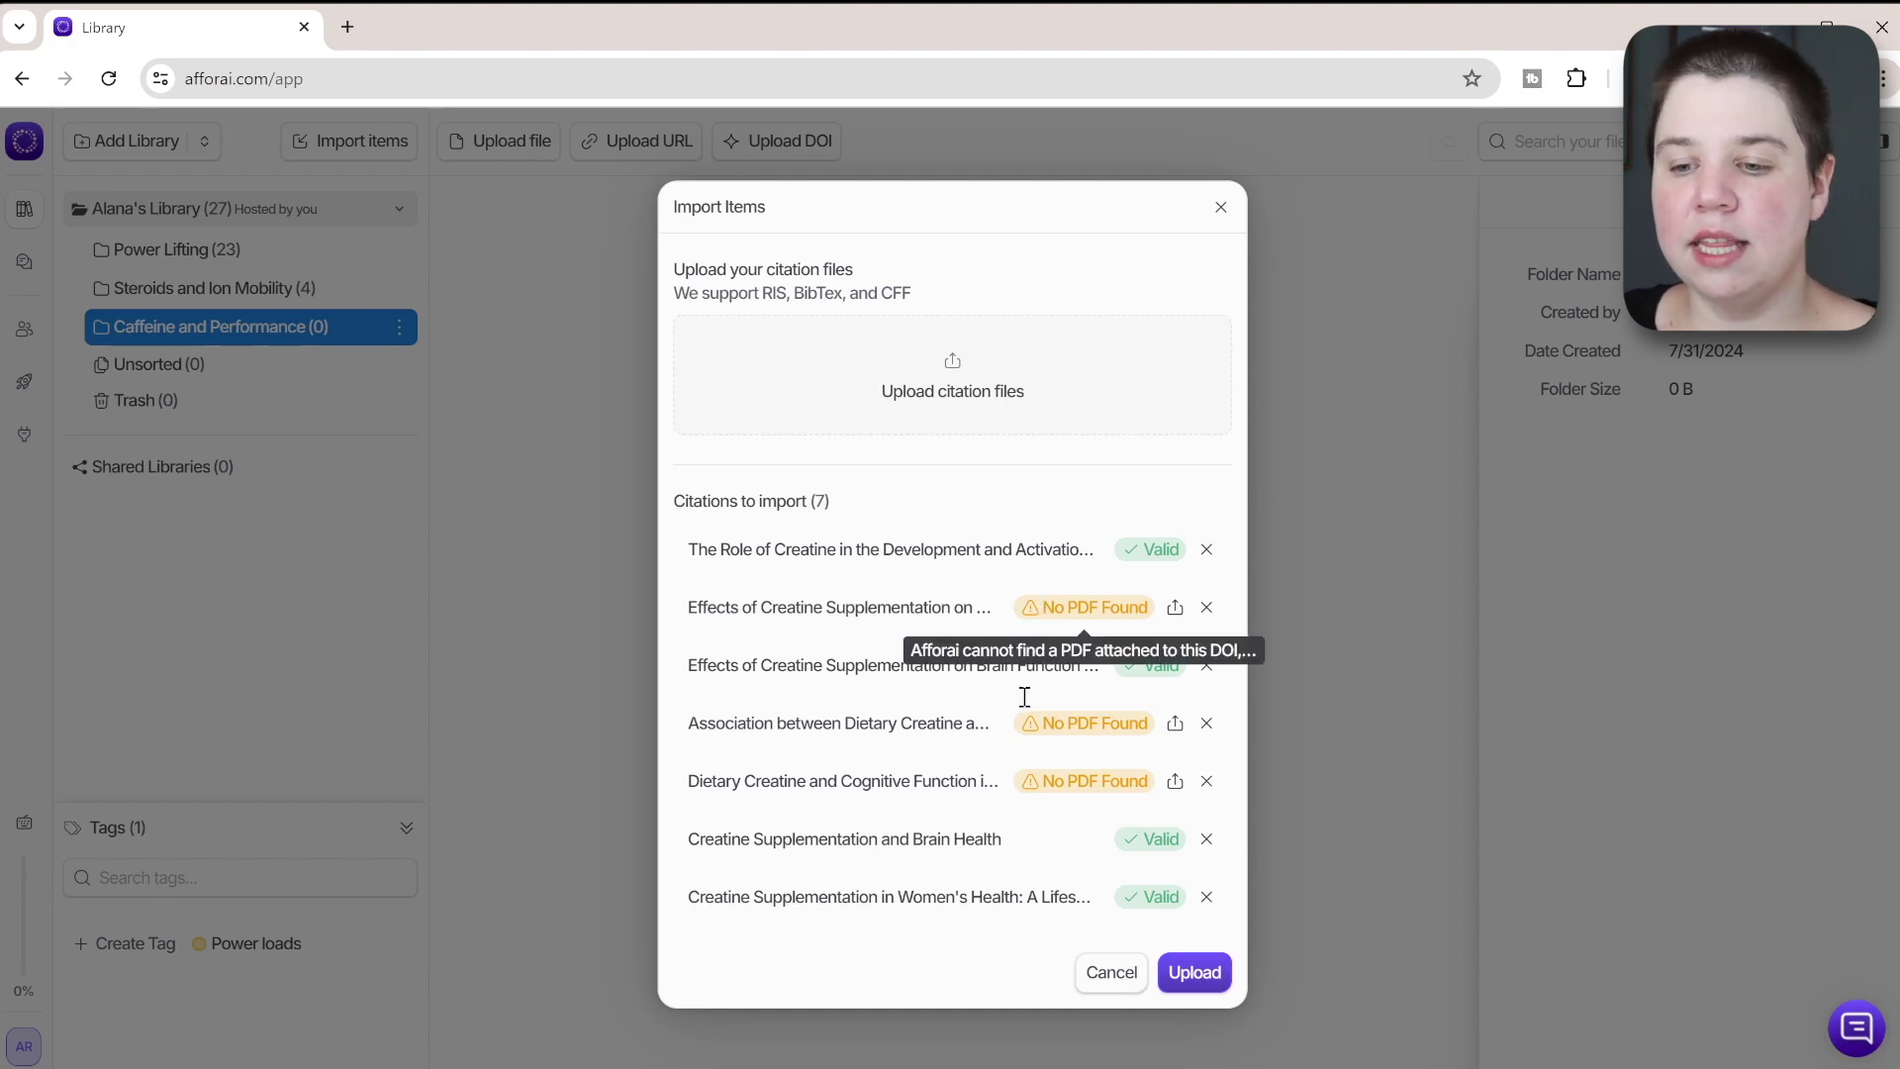
Try attaching a PDF to a 'No PDF Found' citation, then cancel the file picker.
mouse_move(1032, 742)
mouse_move(1045, 788)
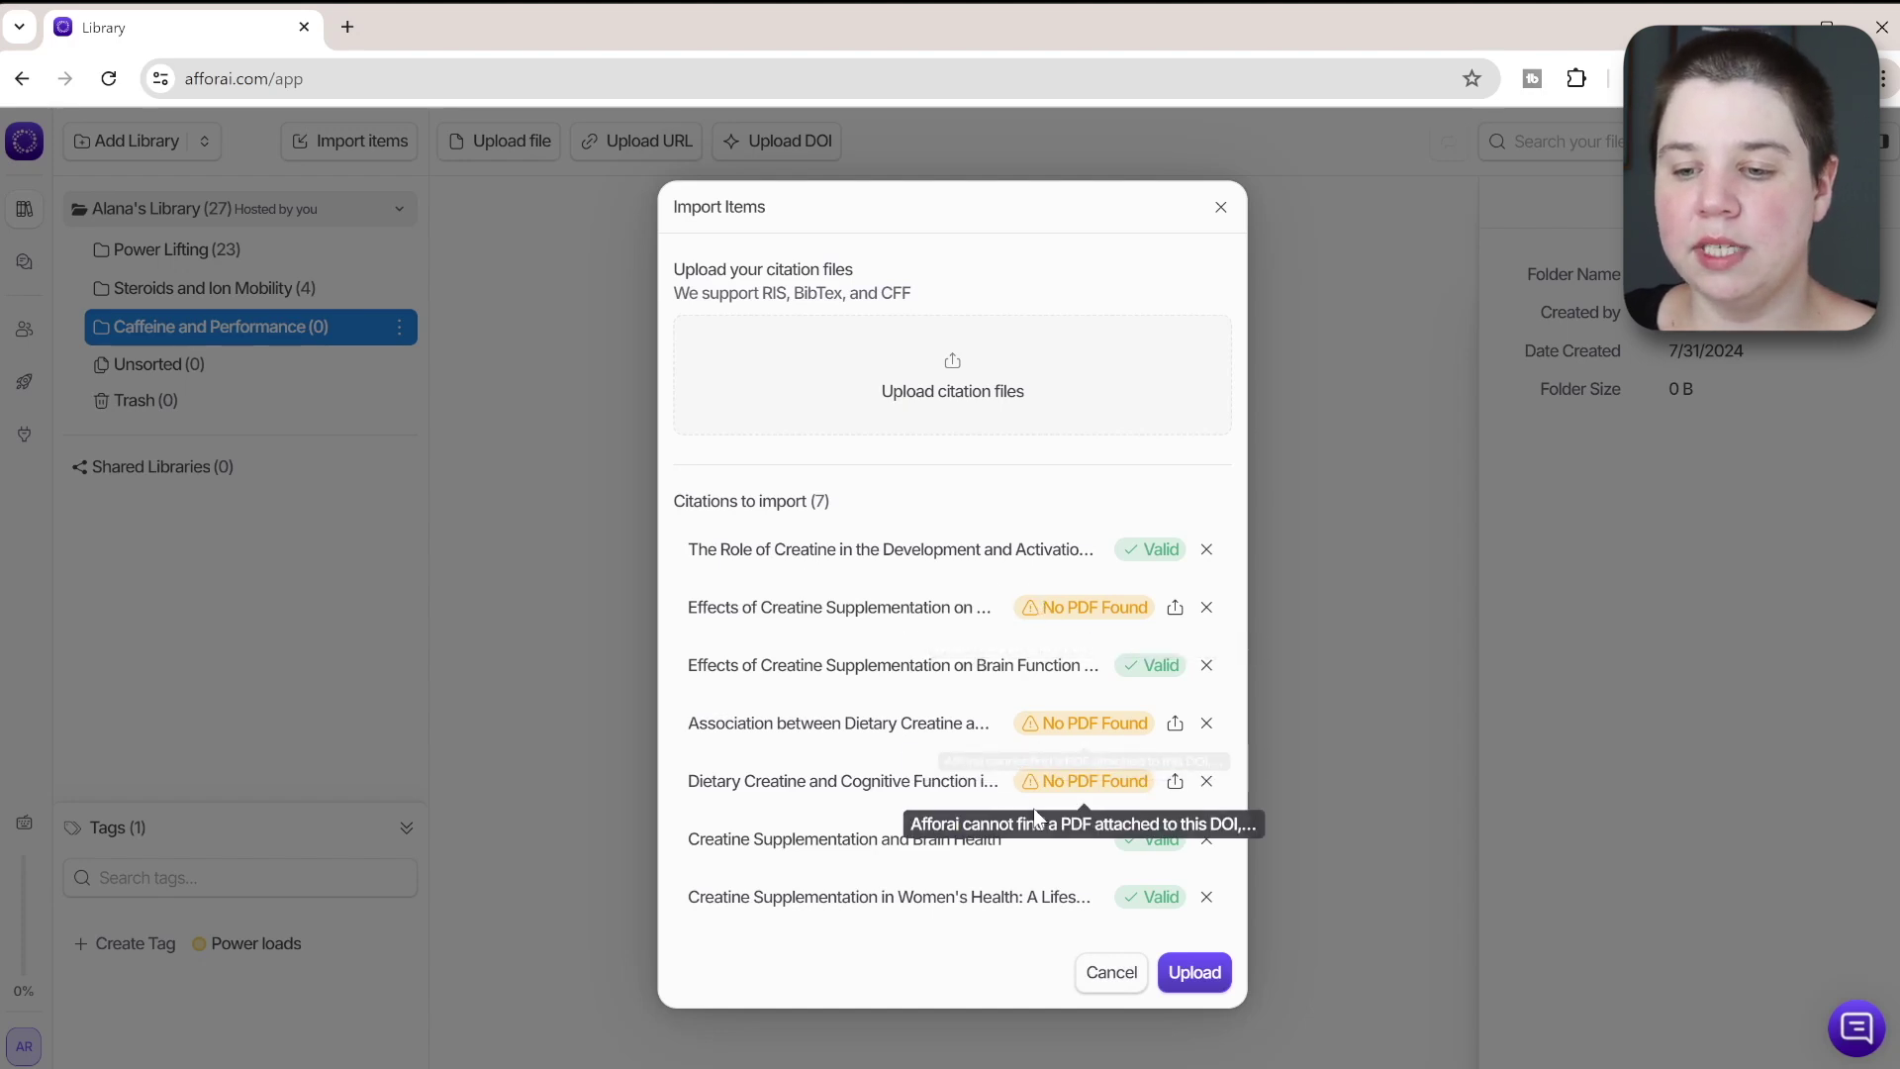
left_click(1173, 608)
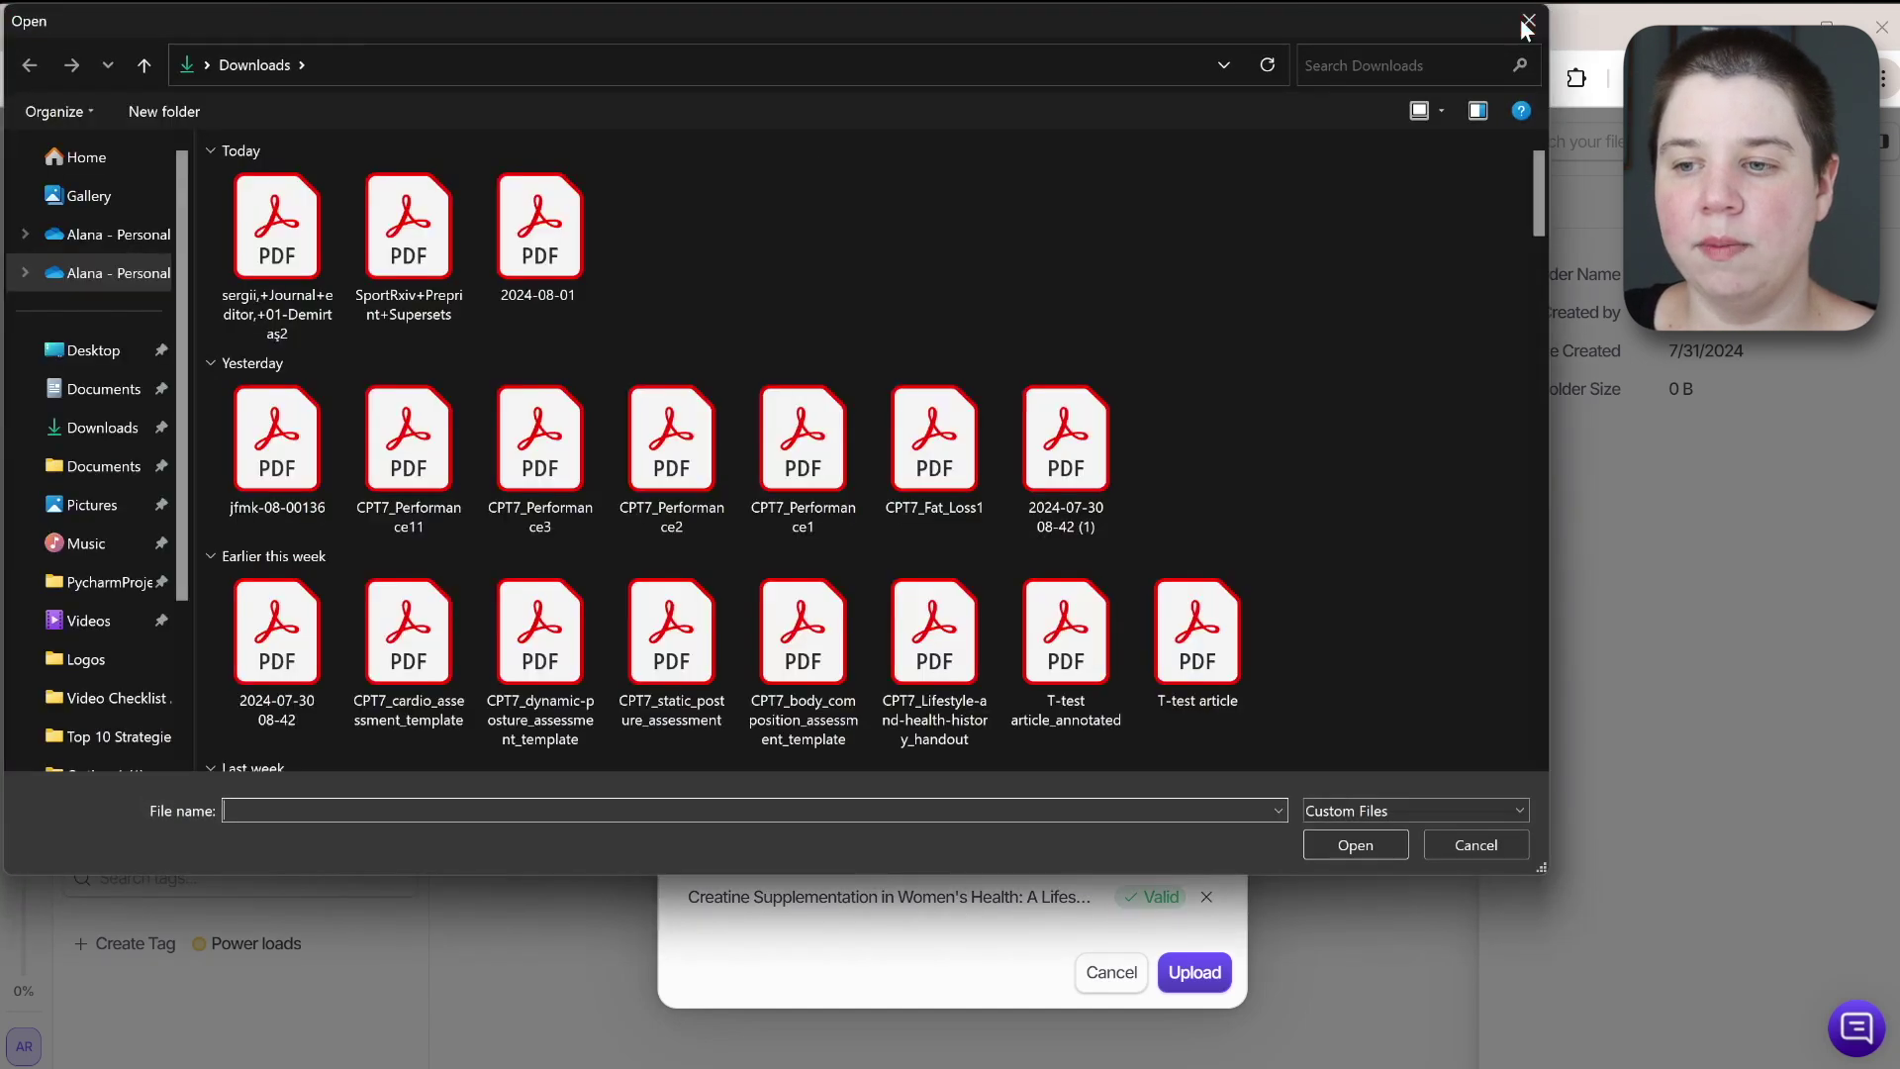
left_click(1527, 22)
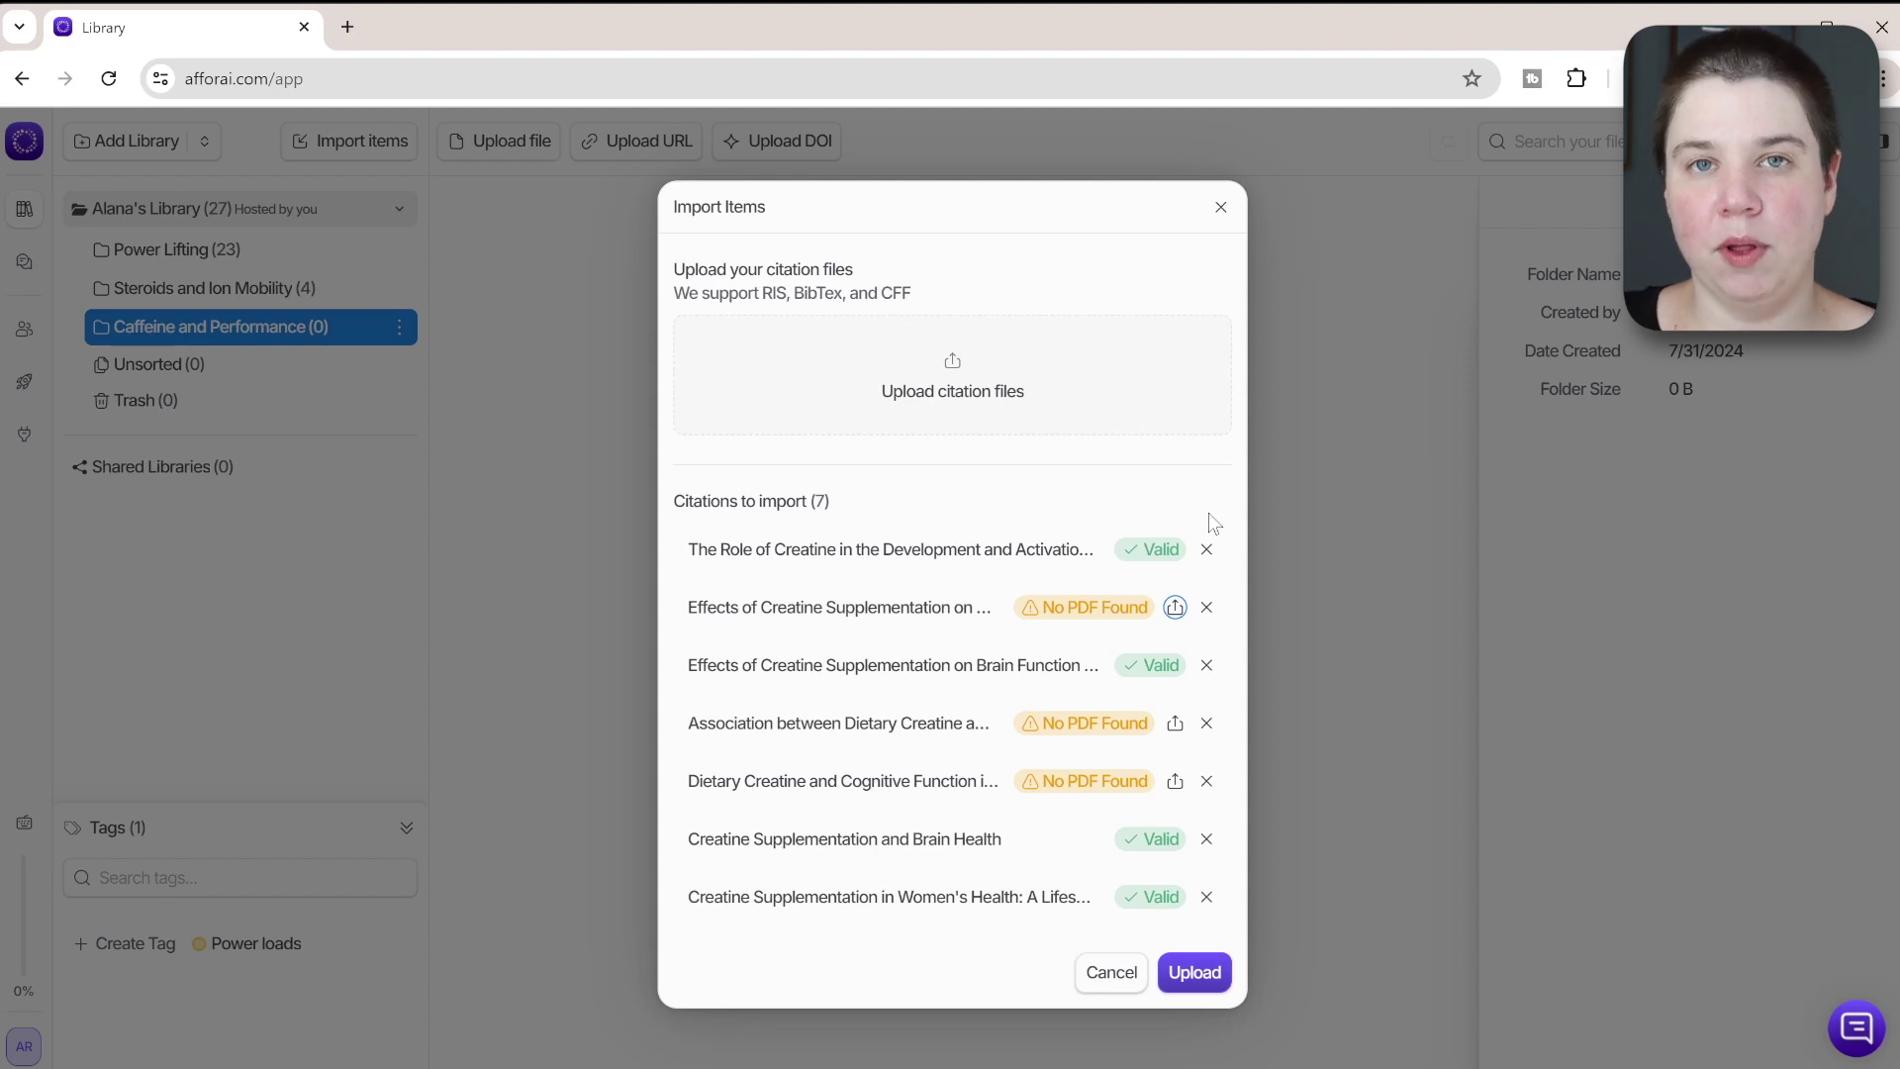
Upload the listed creatine citations into the folder and dismiss the Uploads panel.
left_click(1187, 971)
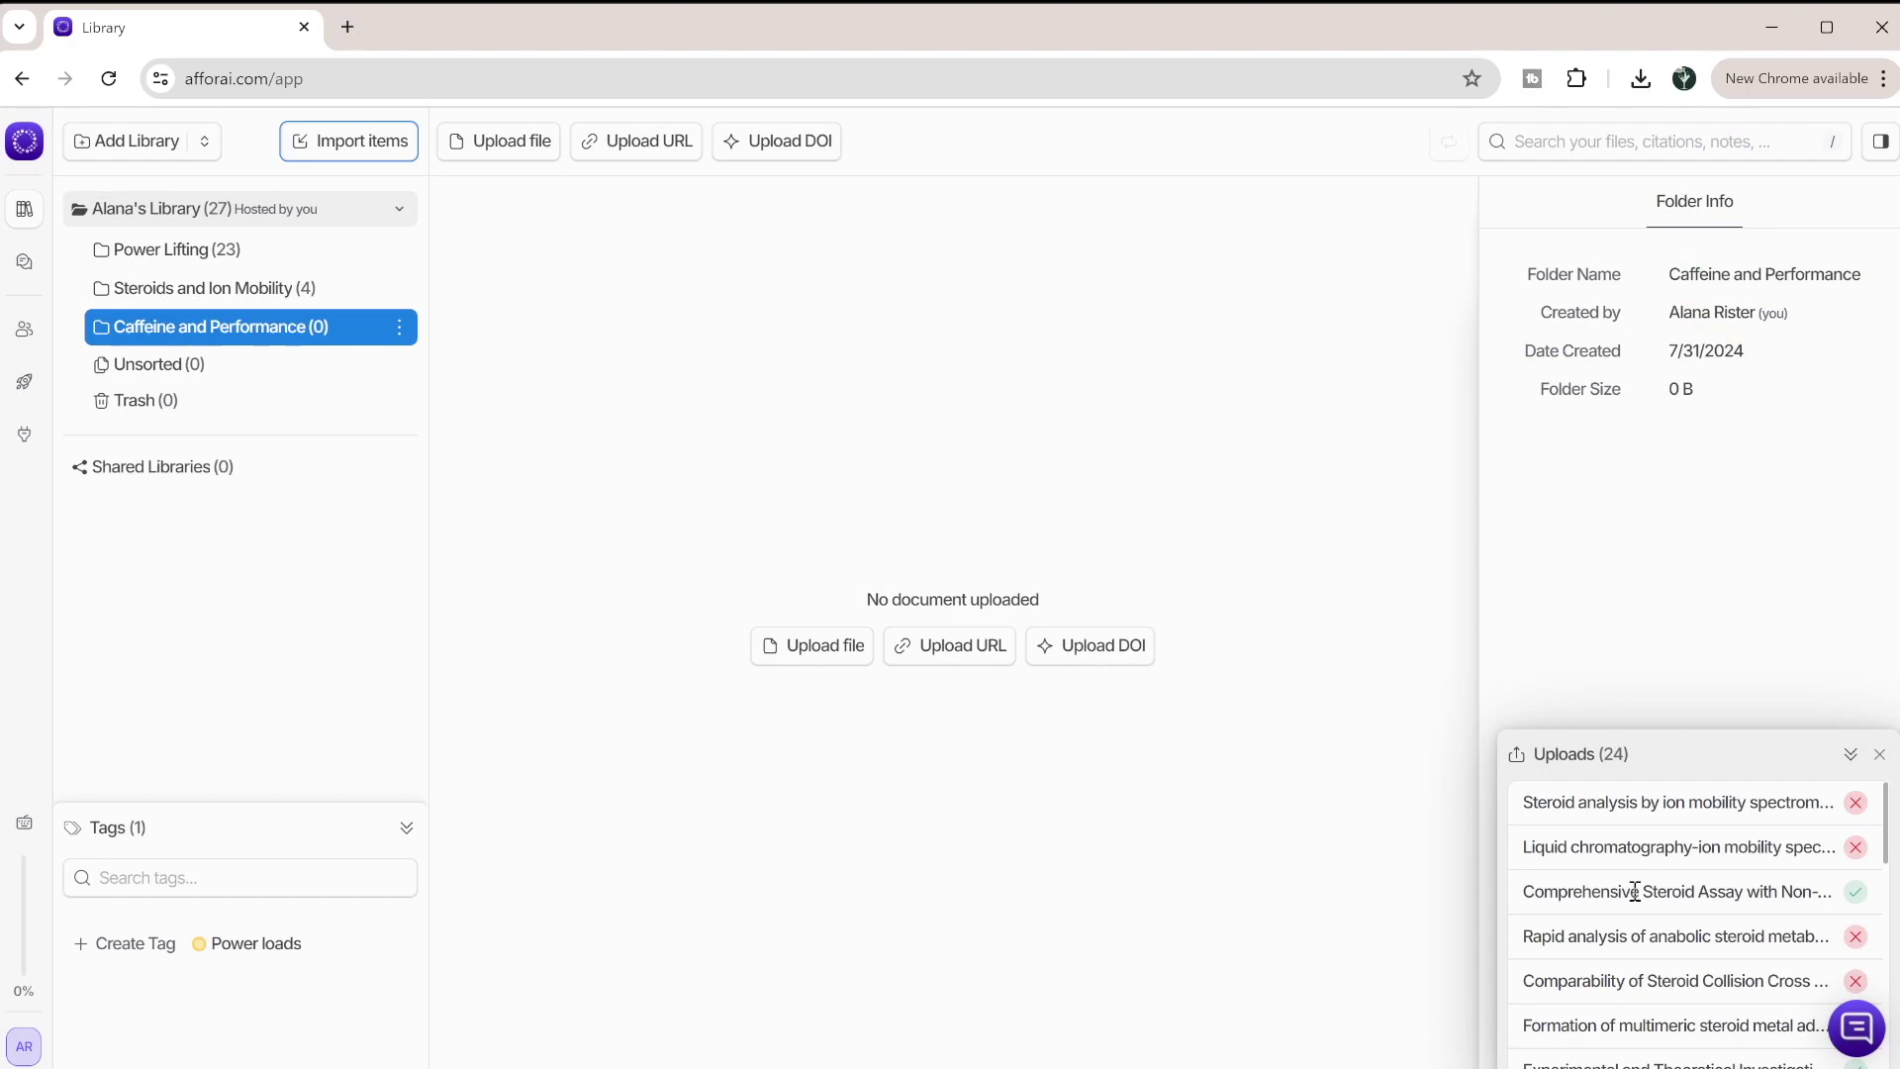
scroll(1634, 890, "down", 10)
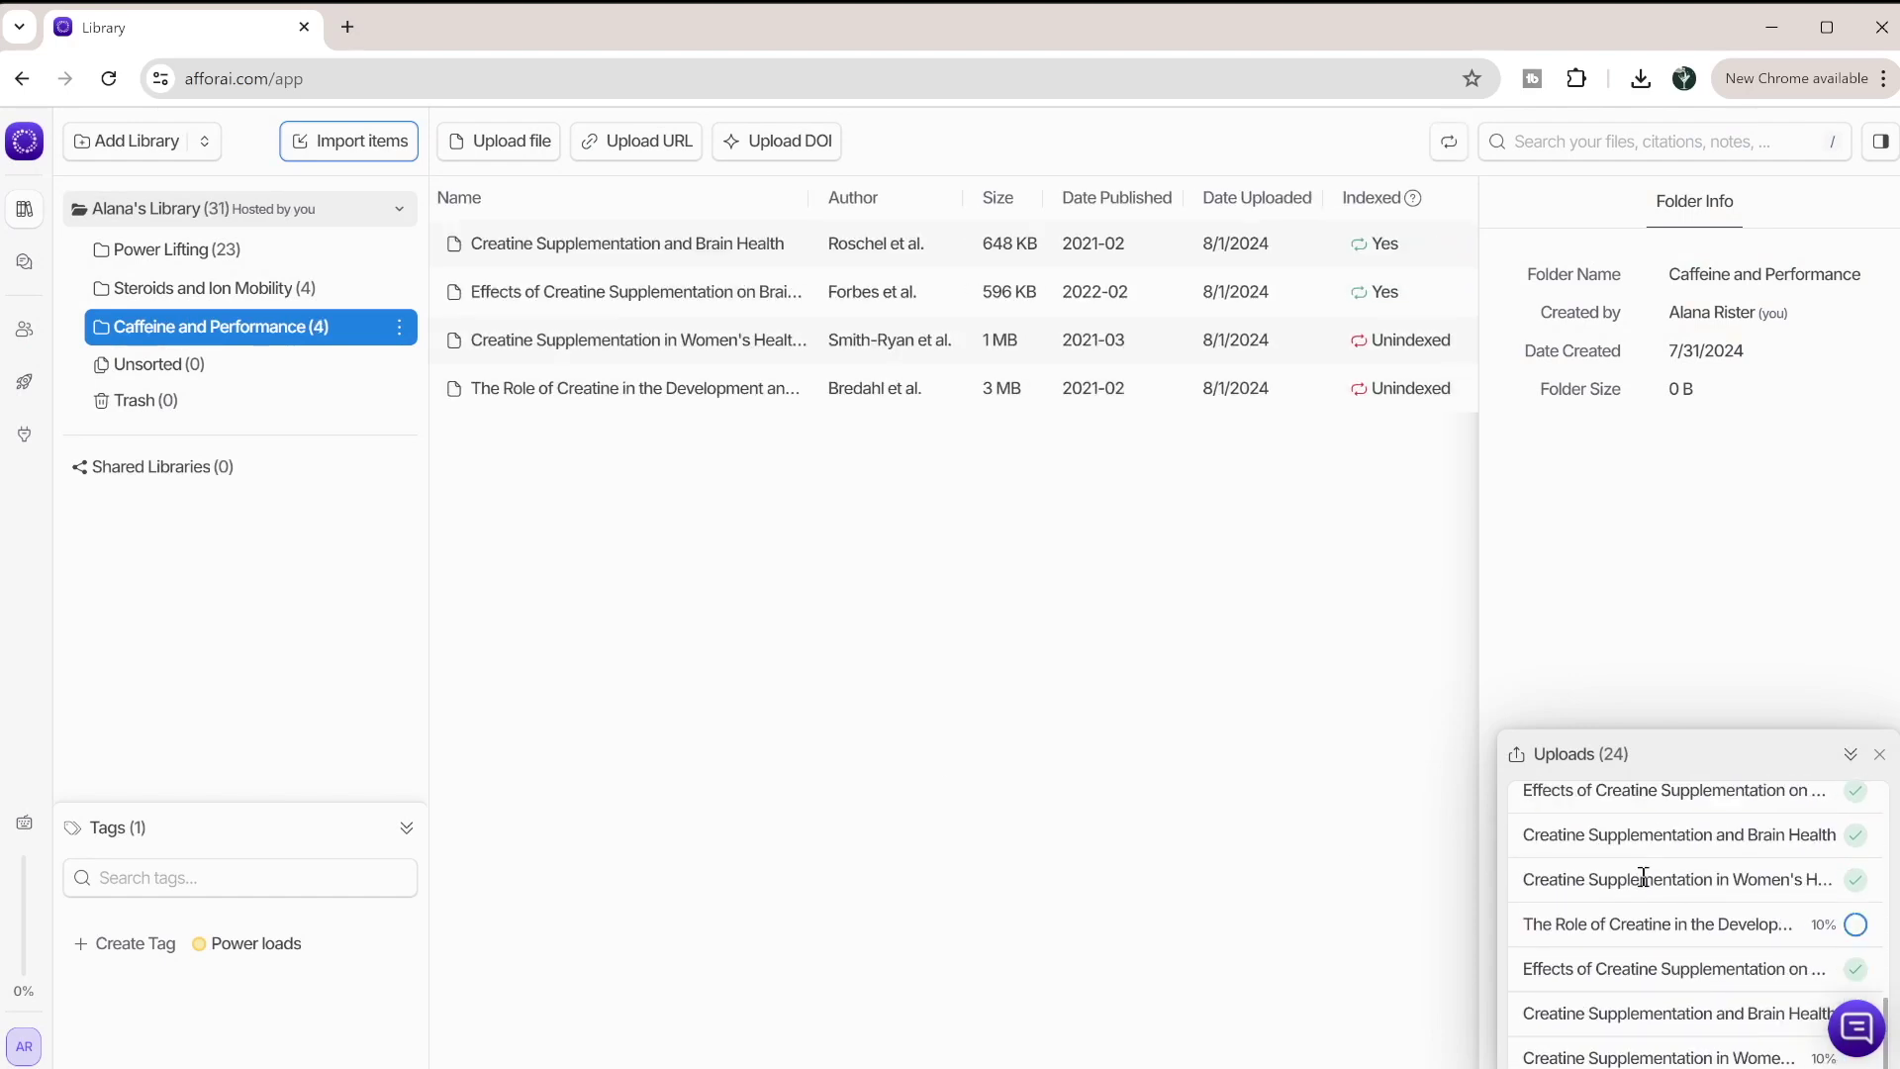
left_click(1880, 755)
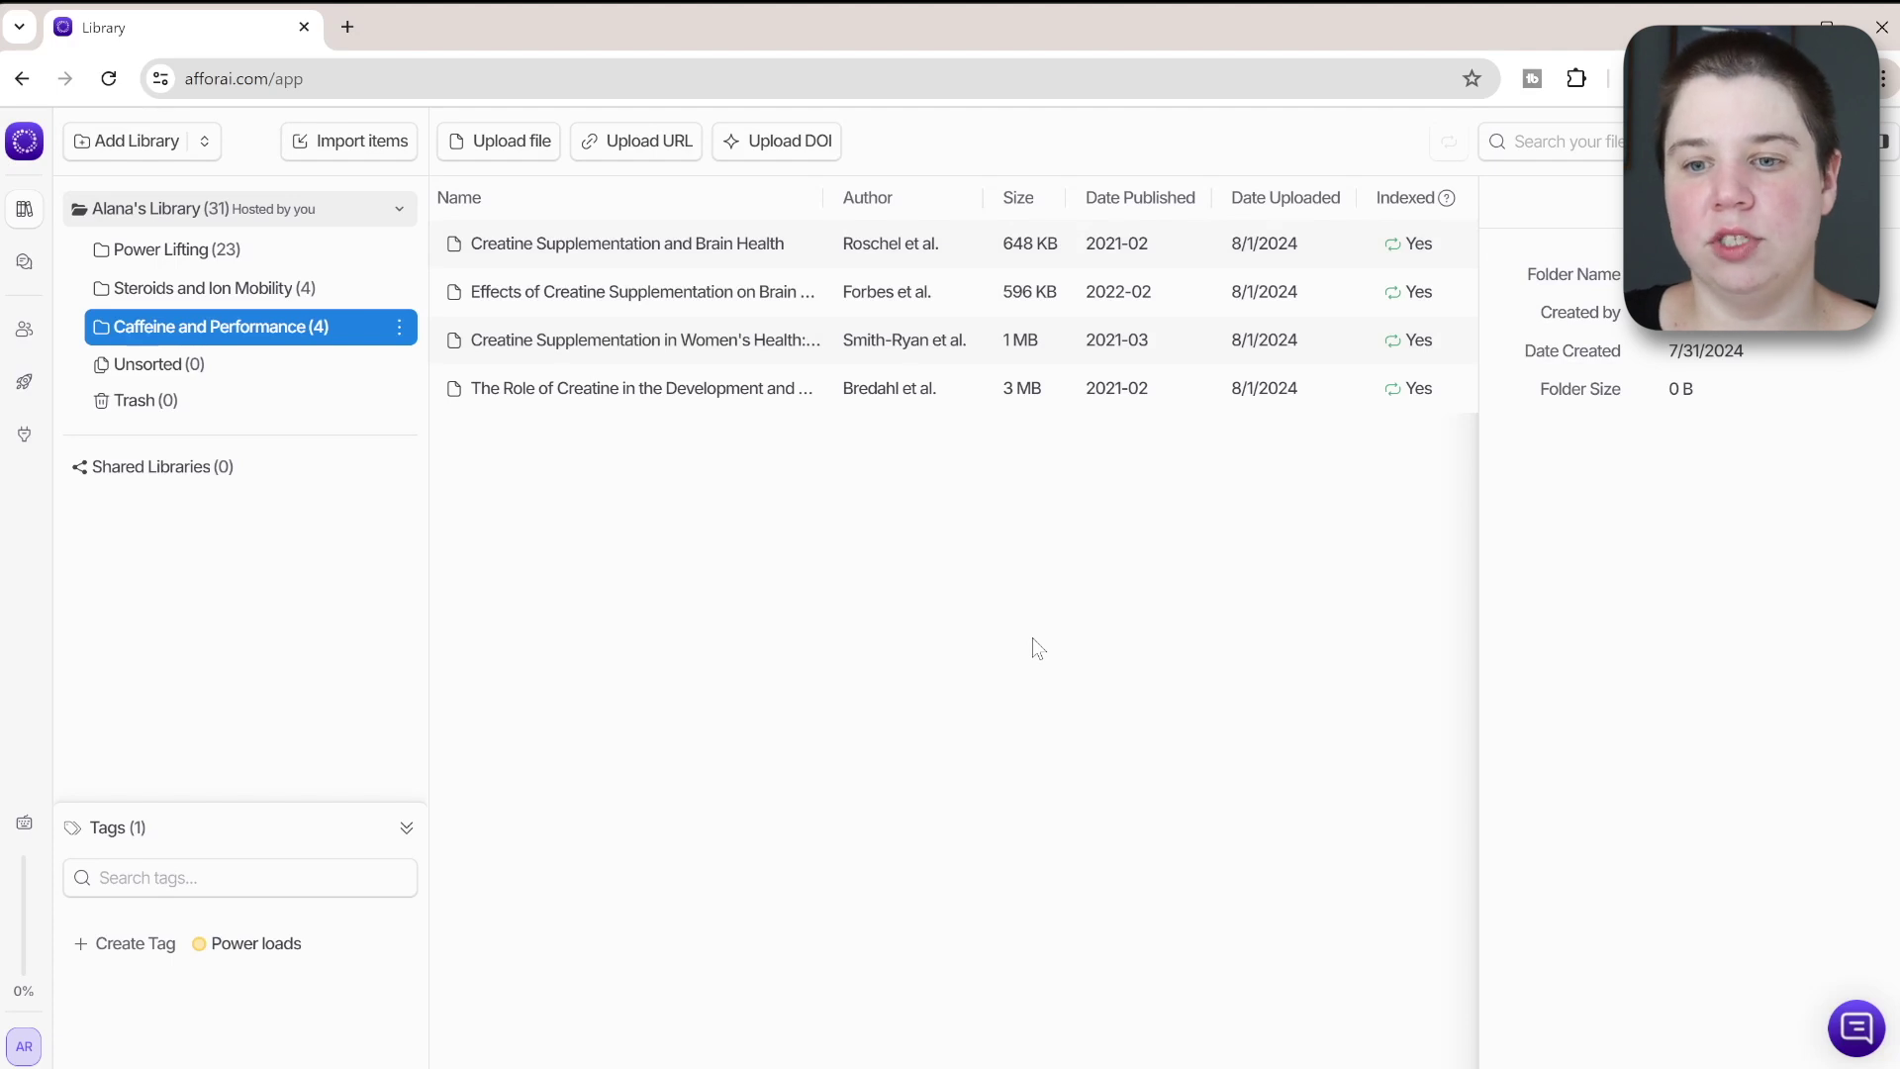
Open the Citation and Notes tabs of 'Creatine Supplementation and Brain Health', then open the paper.
left_click(649, 246)
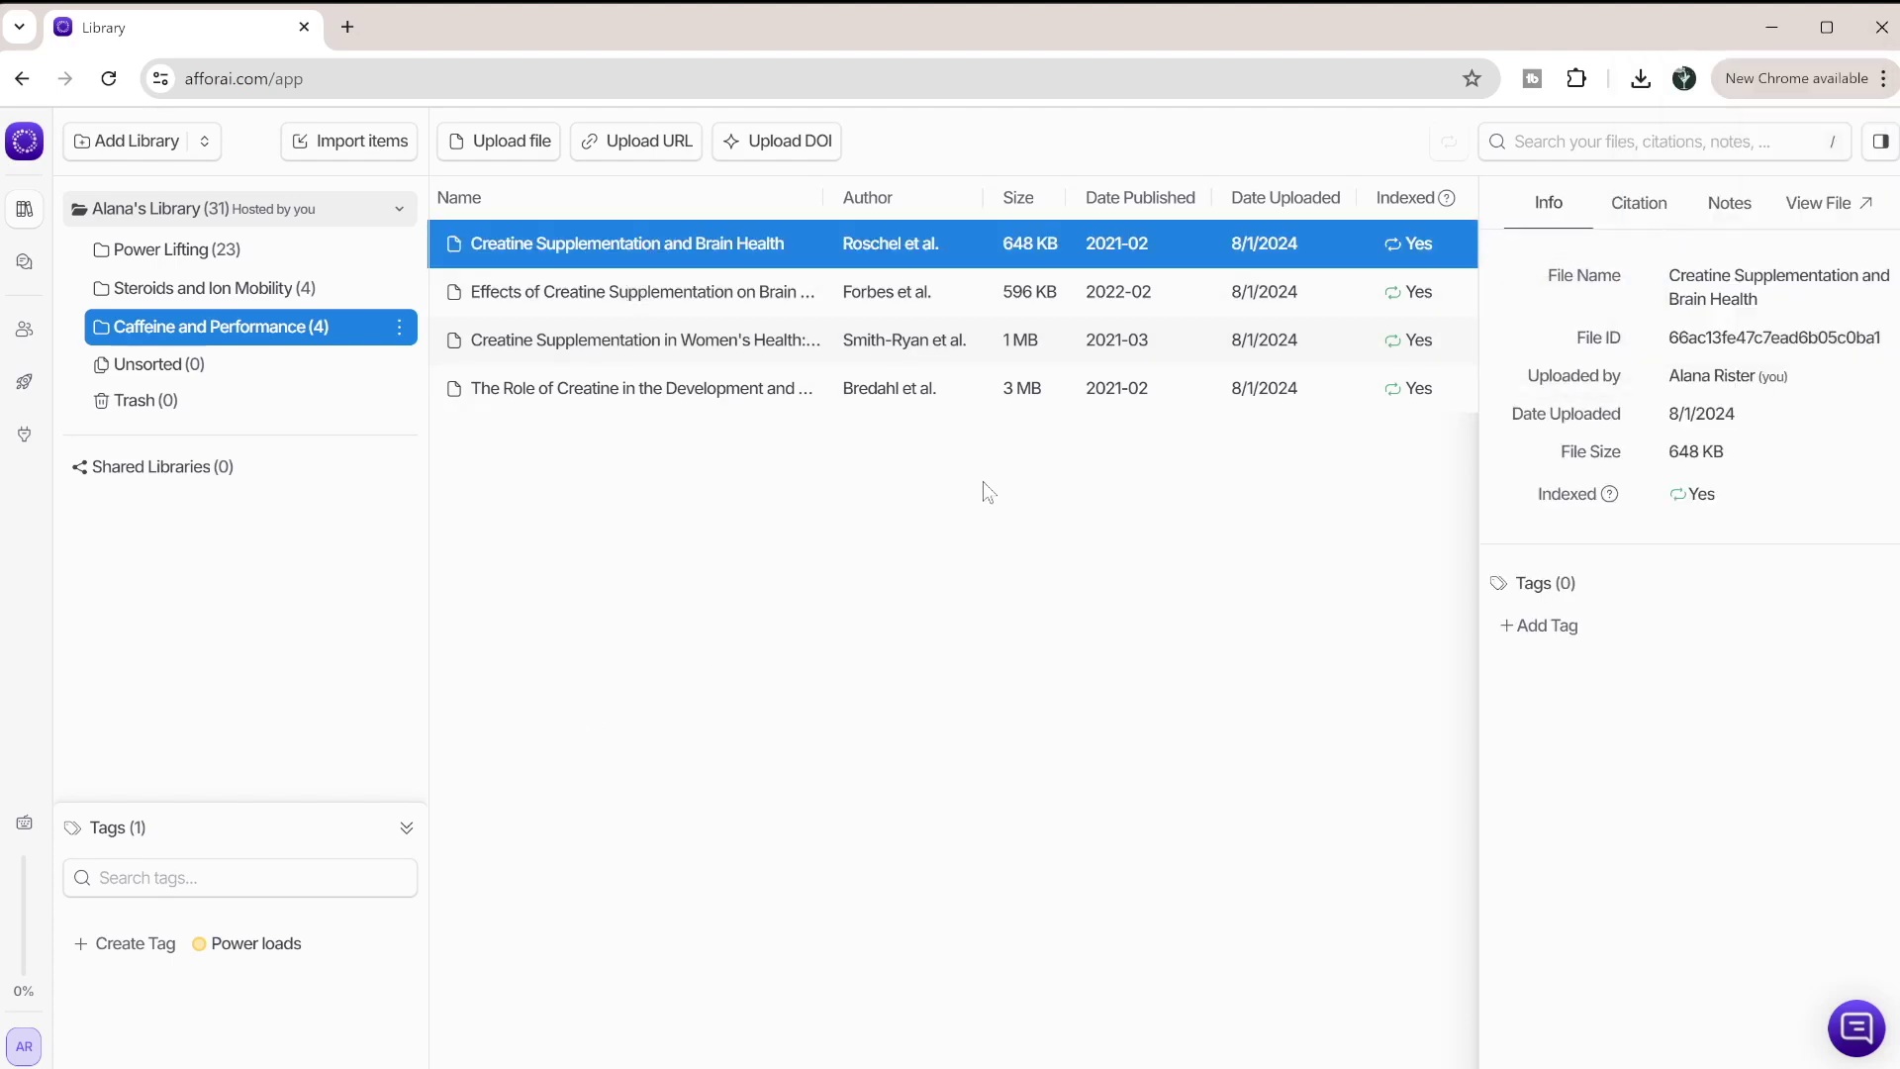
left_click(1379, 272)
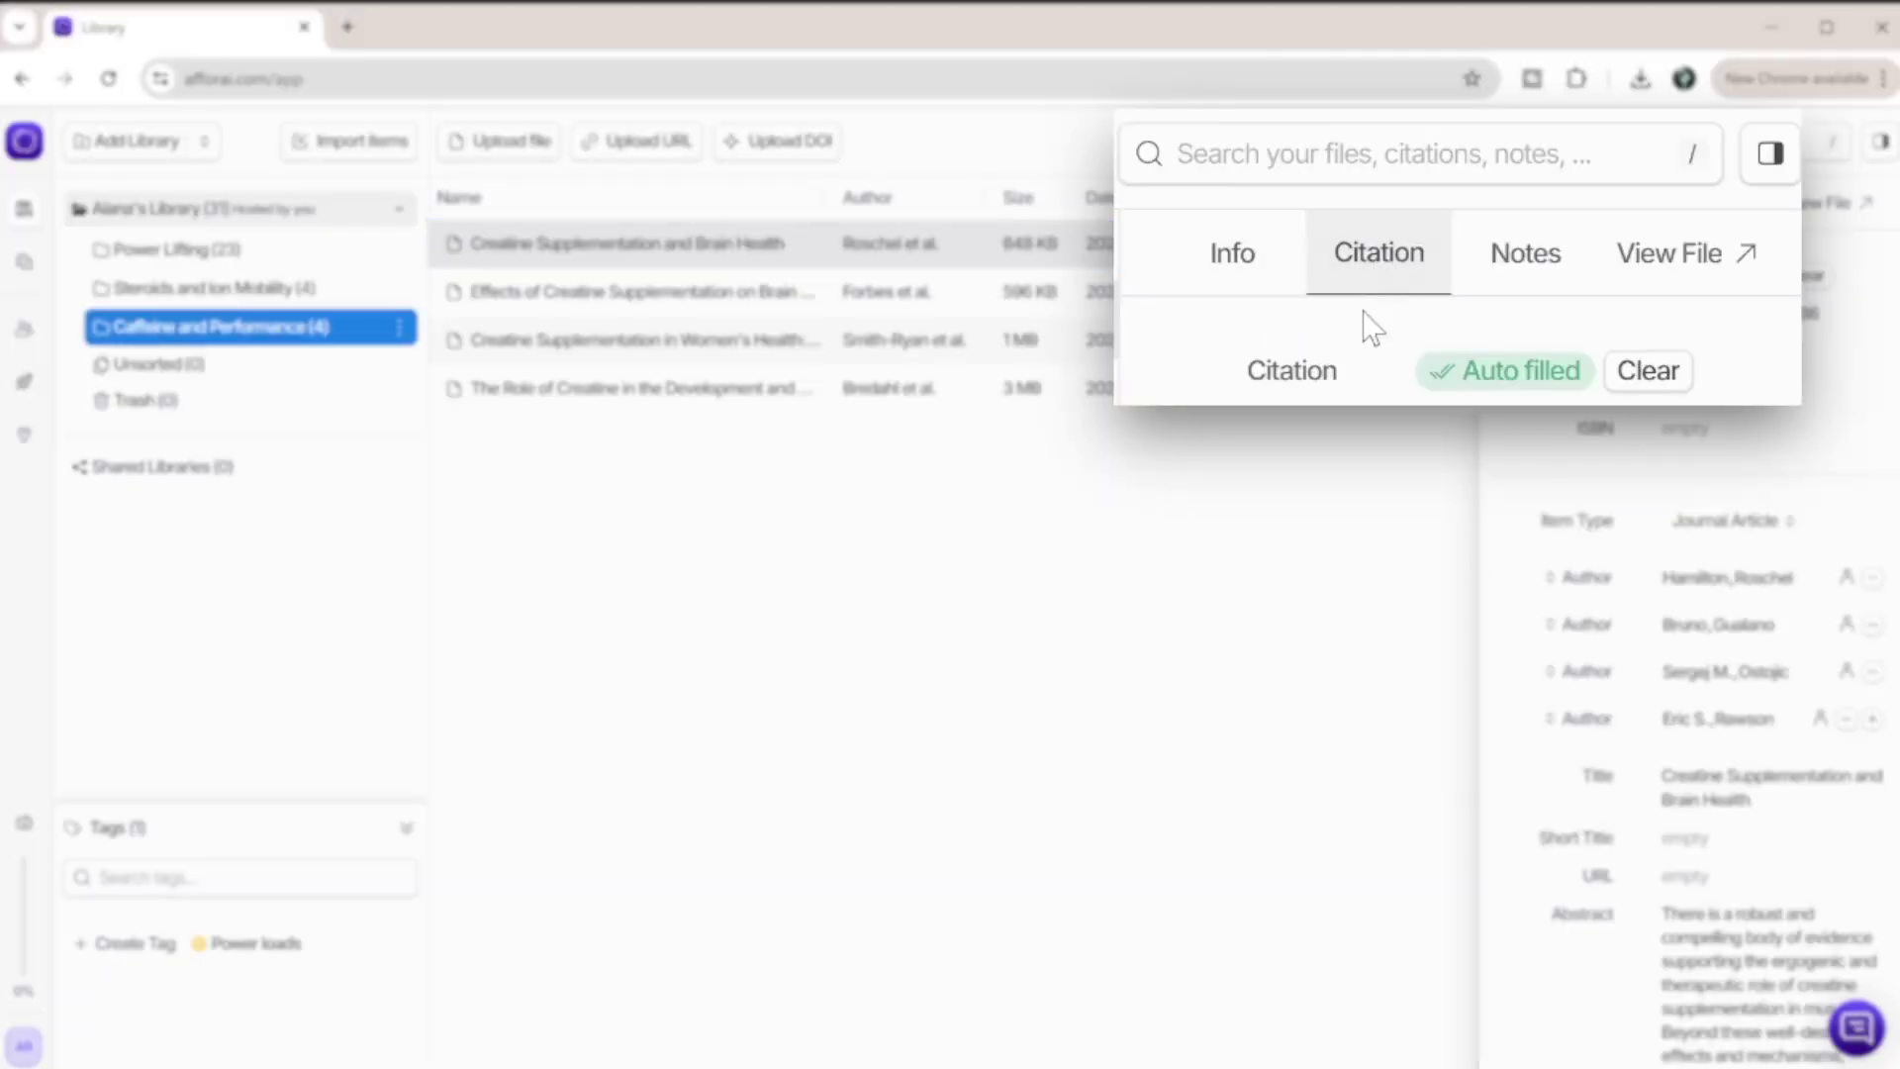
scroll(1641, 484, "up", 5)
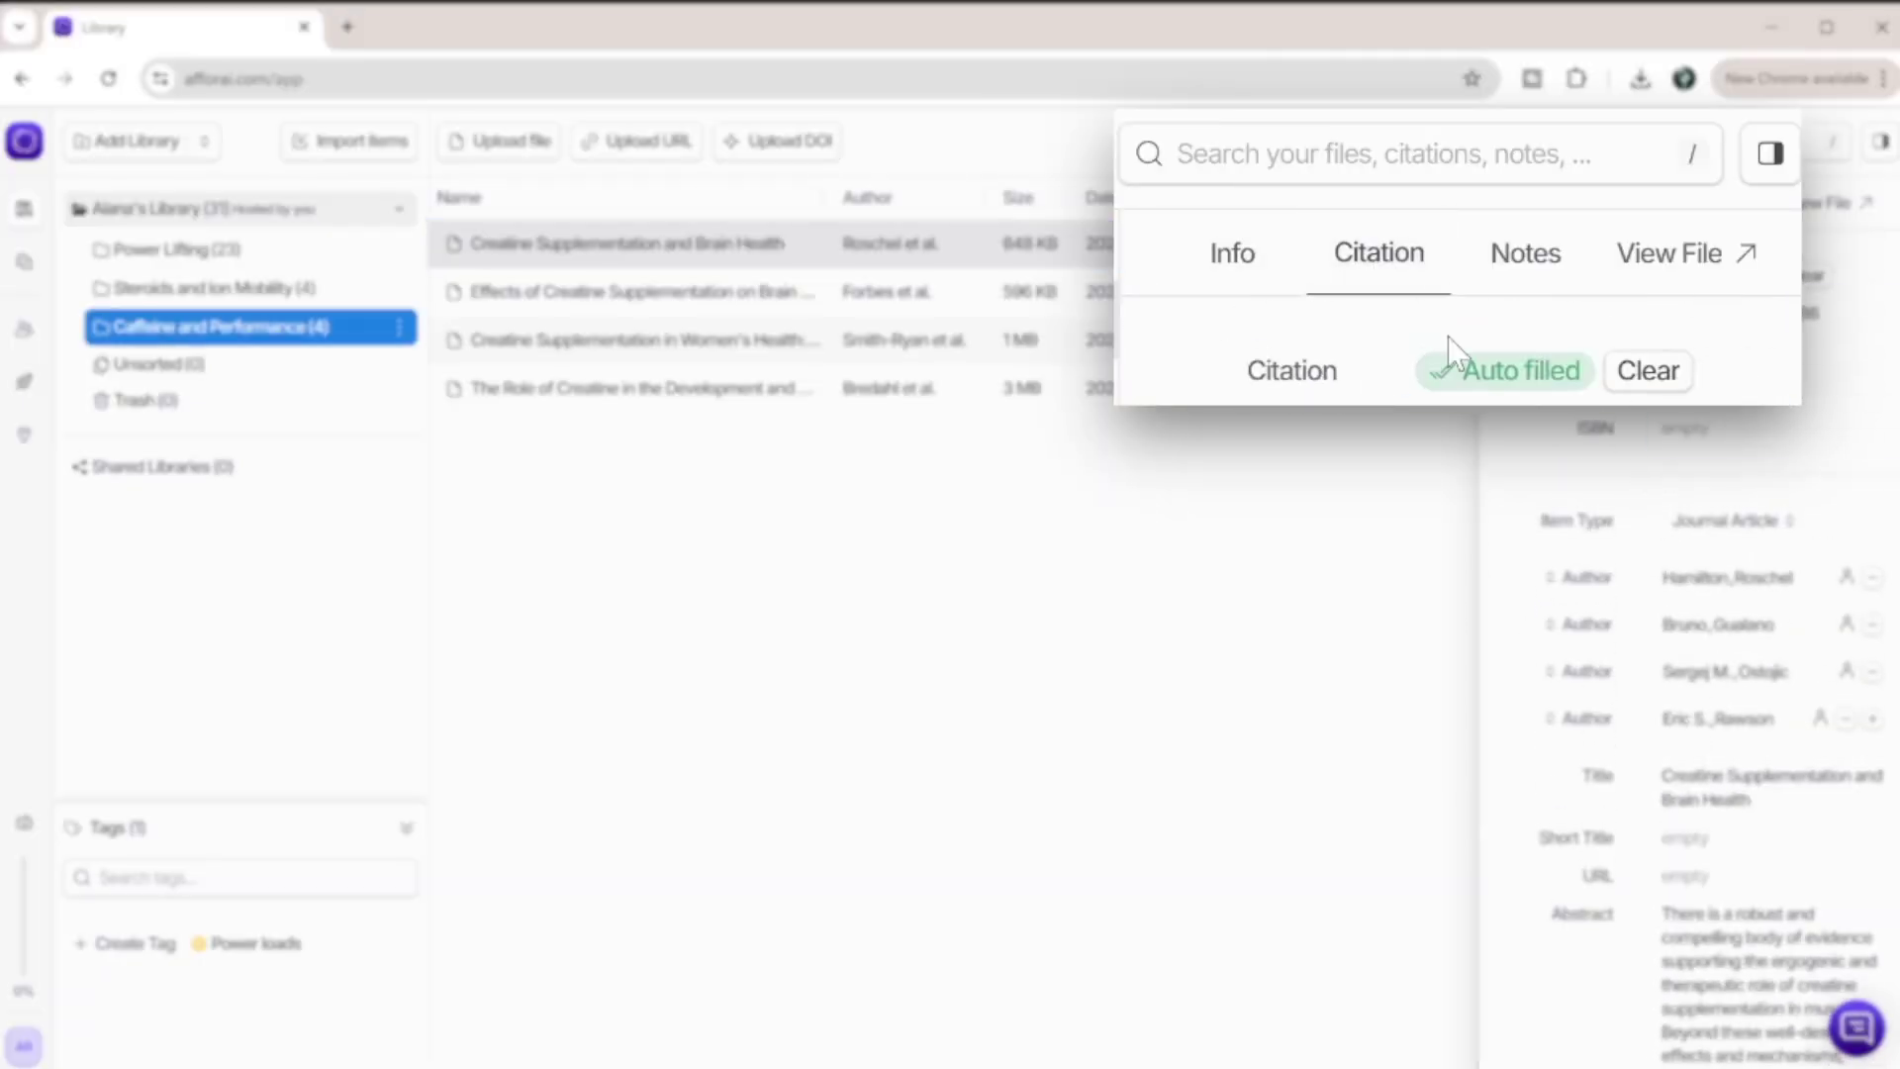
left_click(1527, 282)
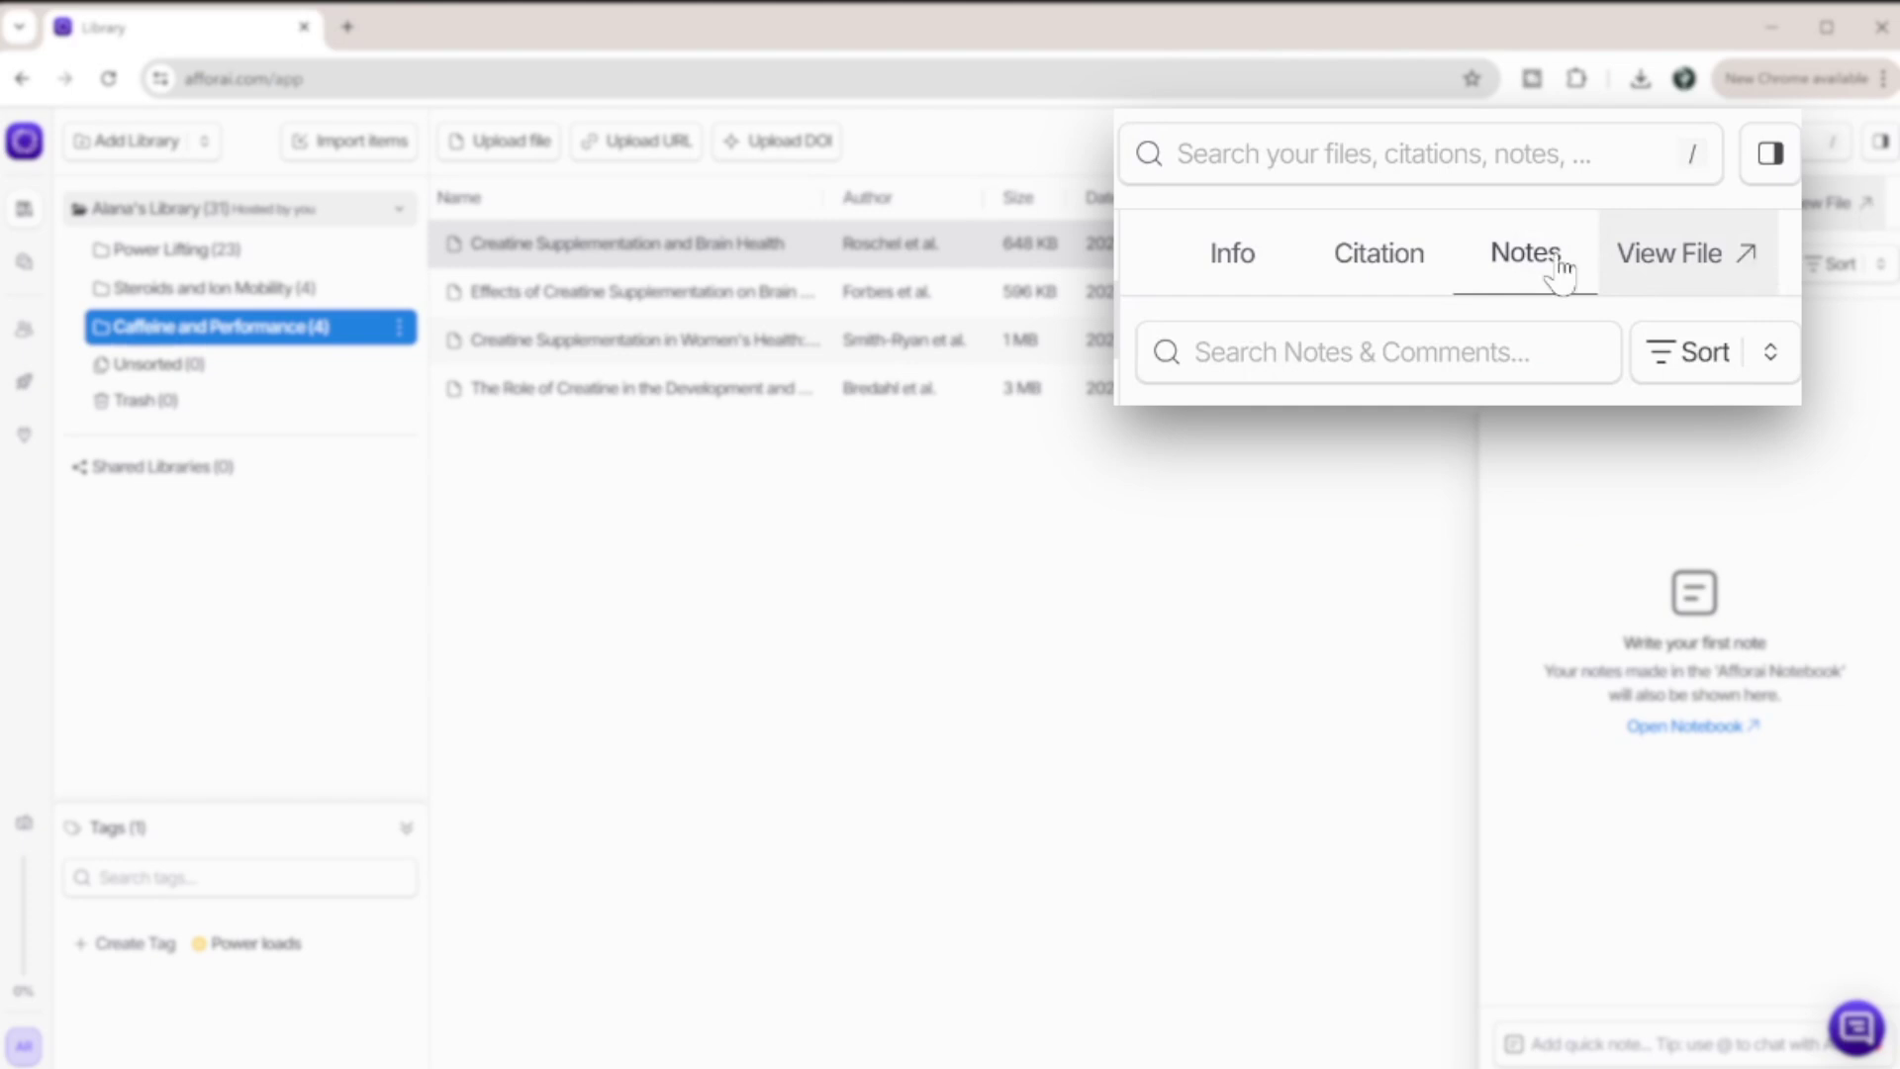
left_click(1296, 156)
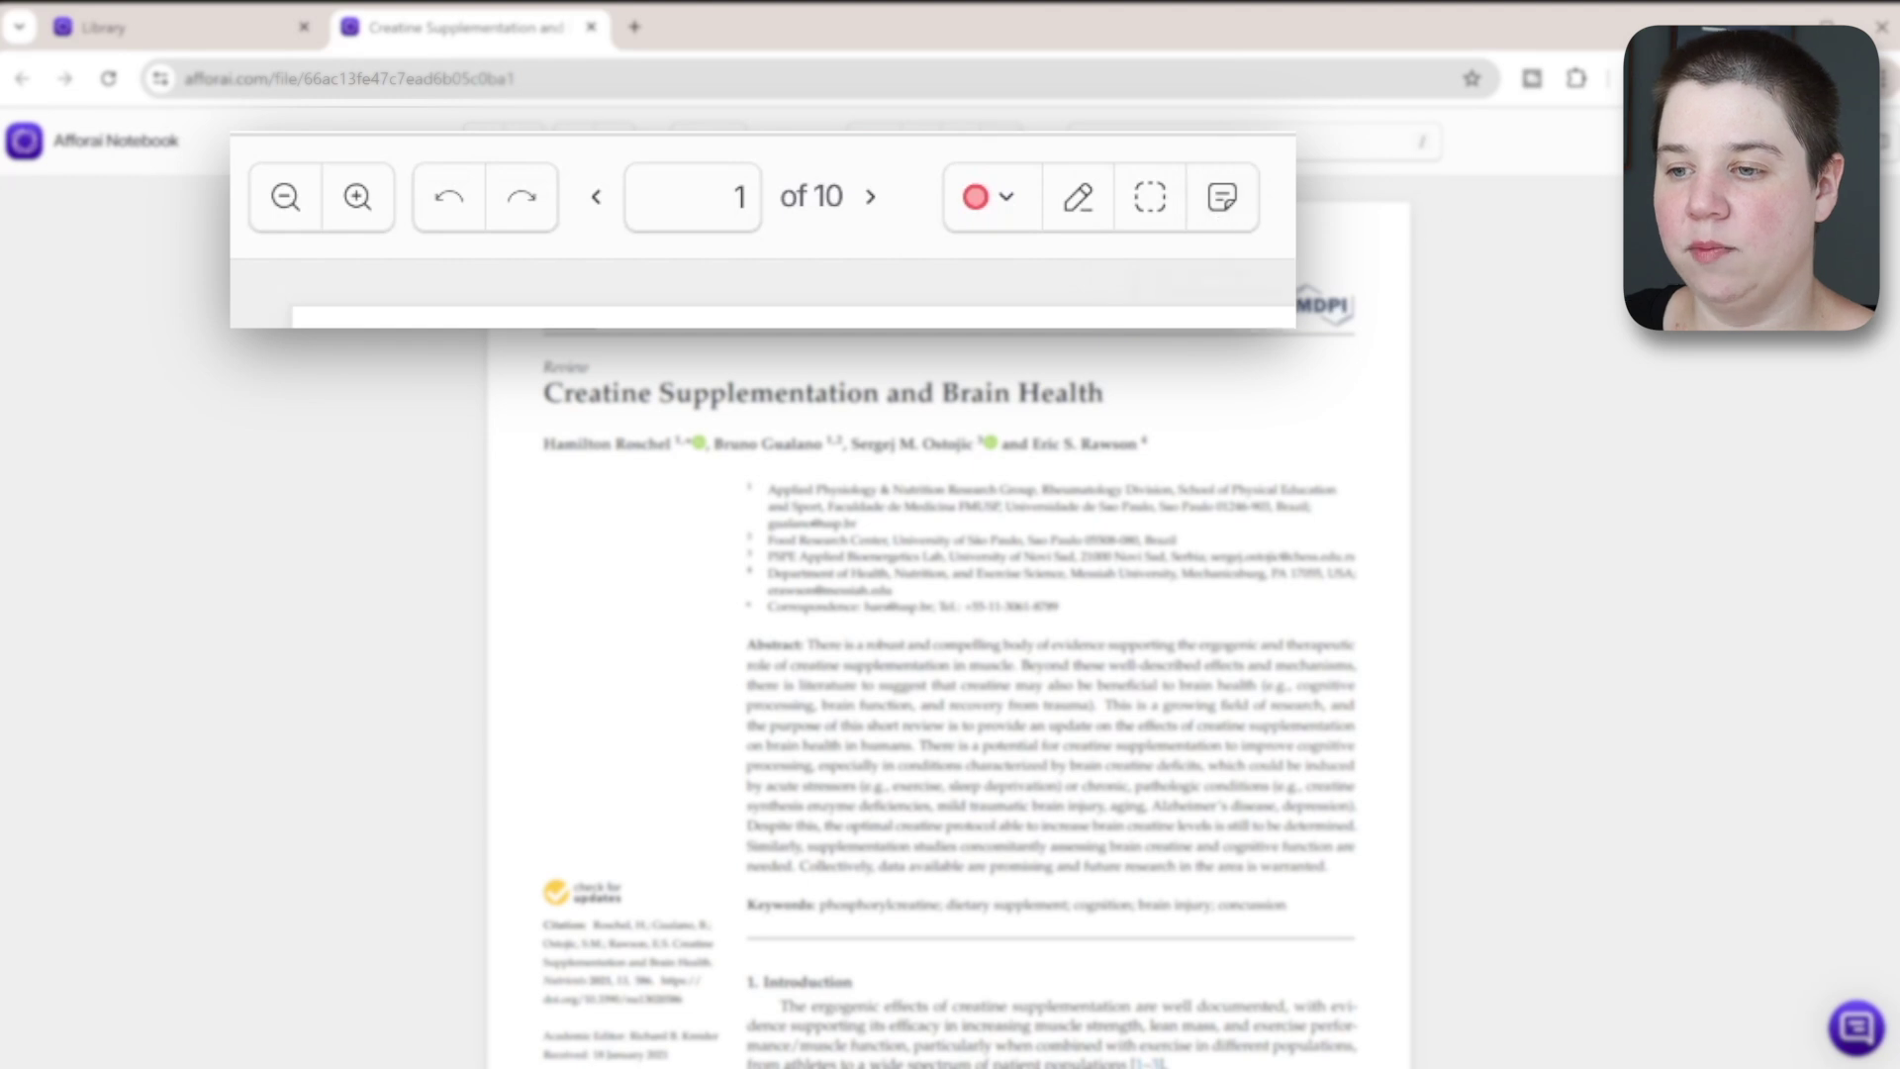
Show the Notes panel beside the open paper.
left_click(1803, 145)
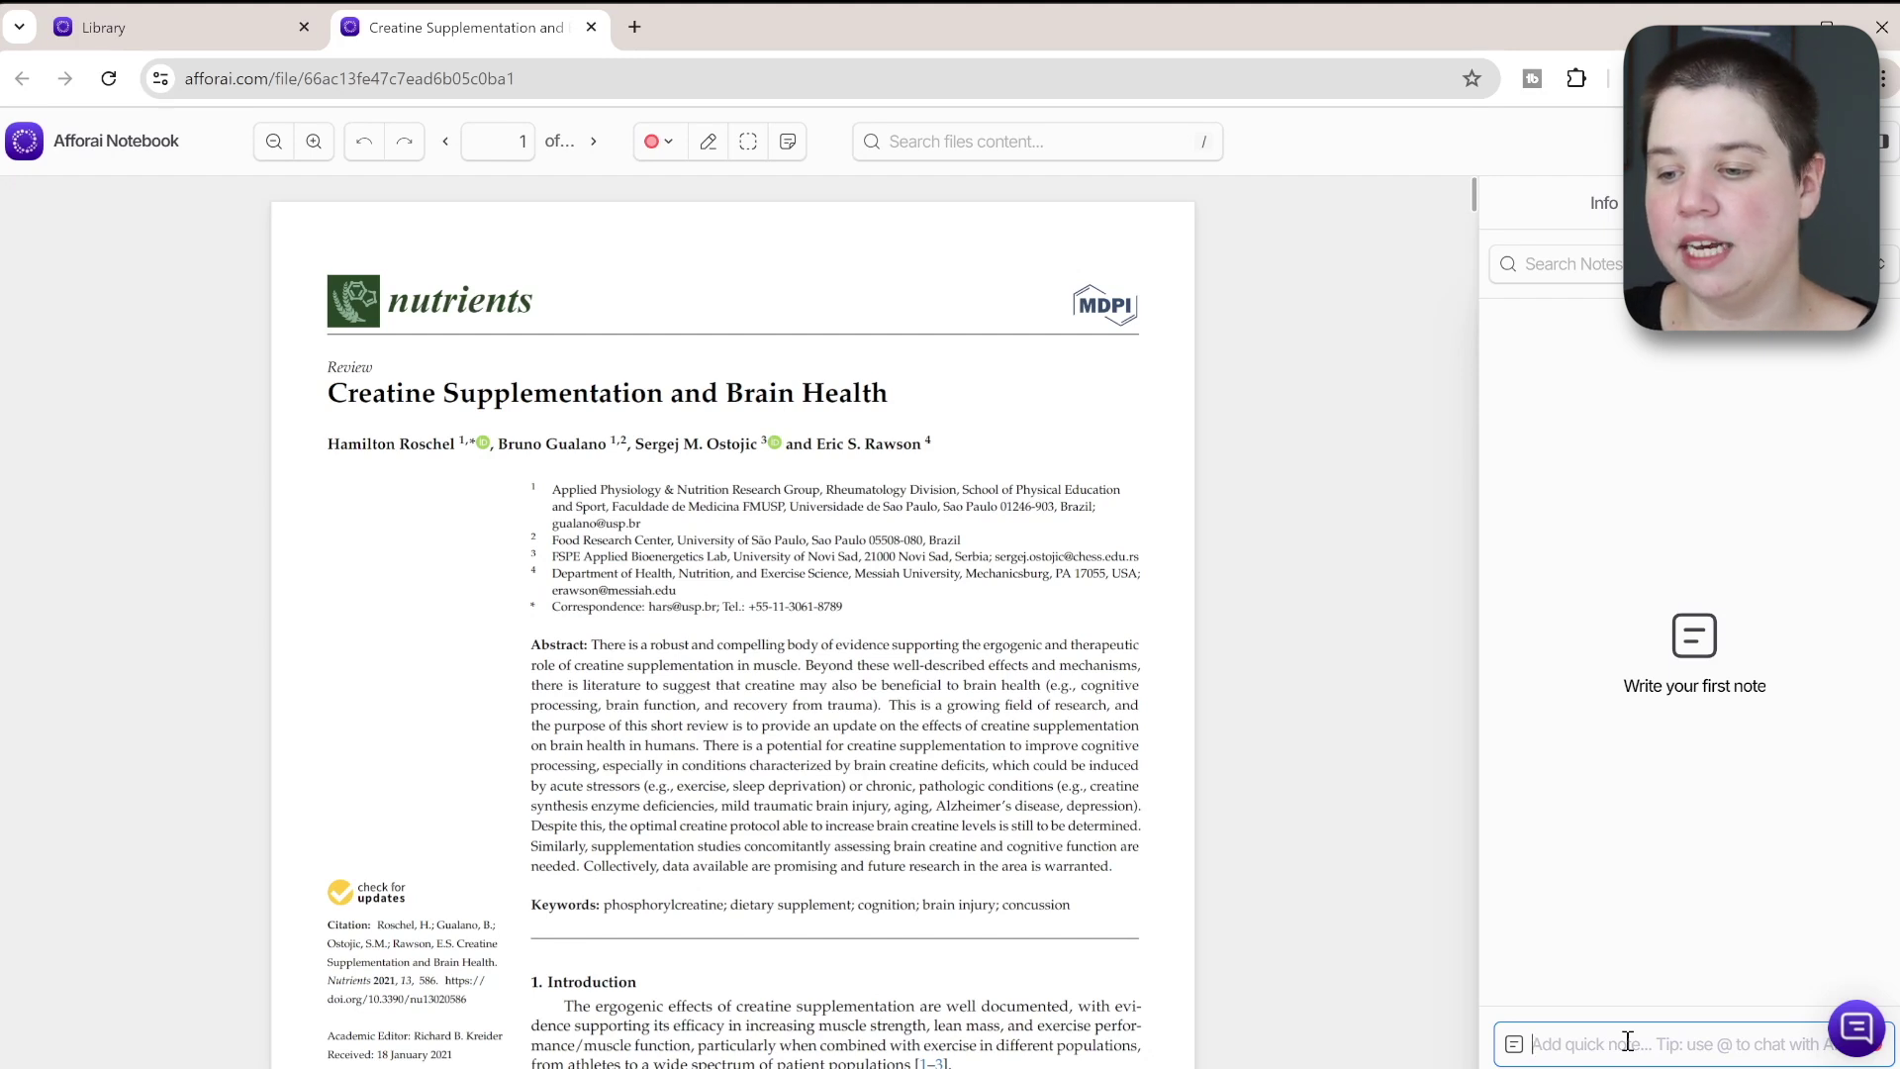
Add a note tagging Azure GPT-4 Omni with 'Summarize this paper.'.
type("@")
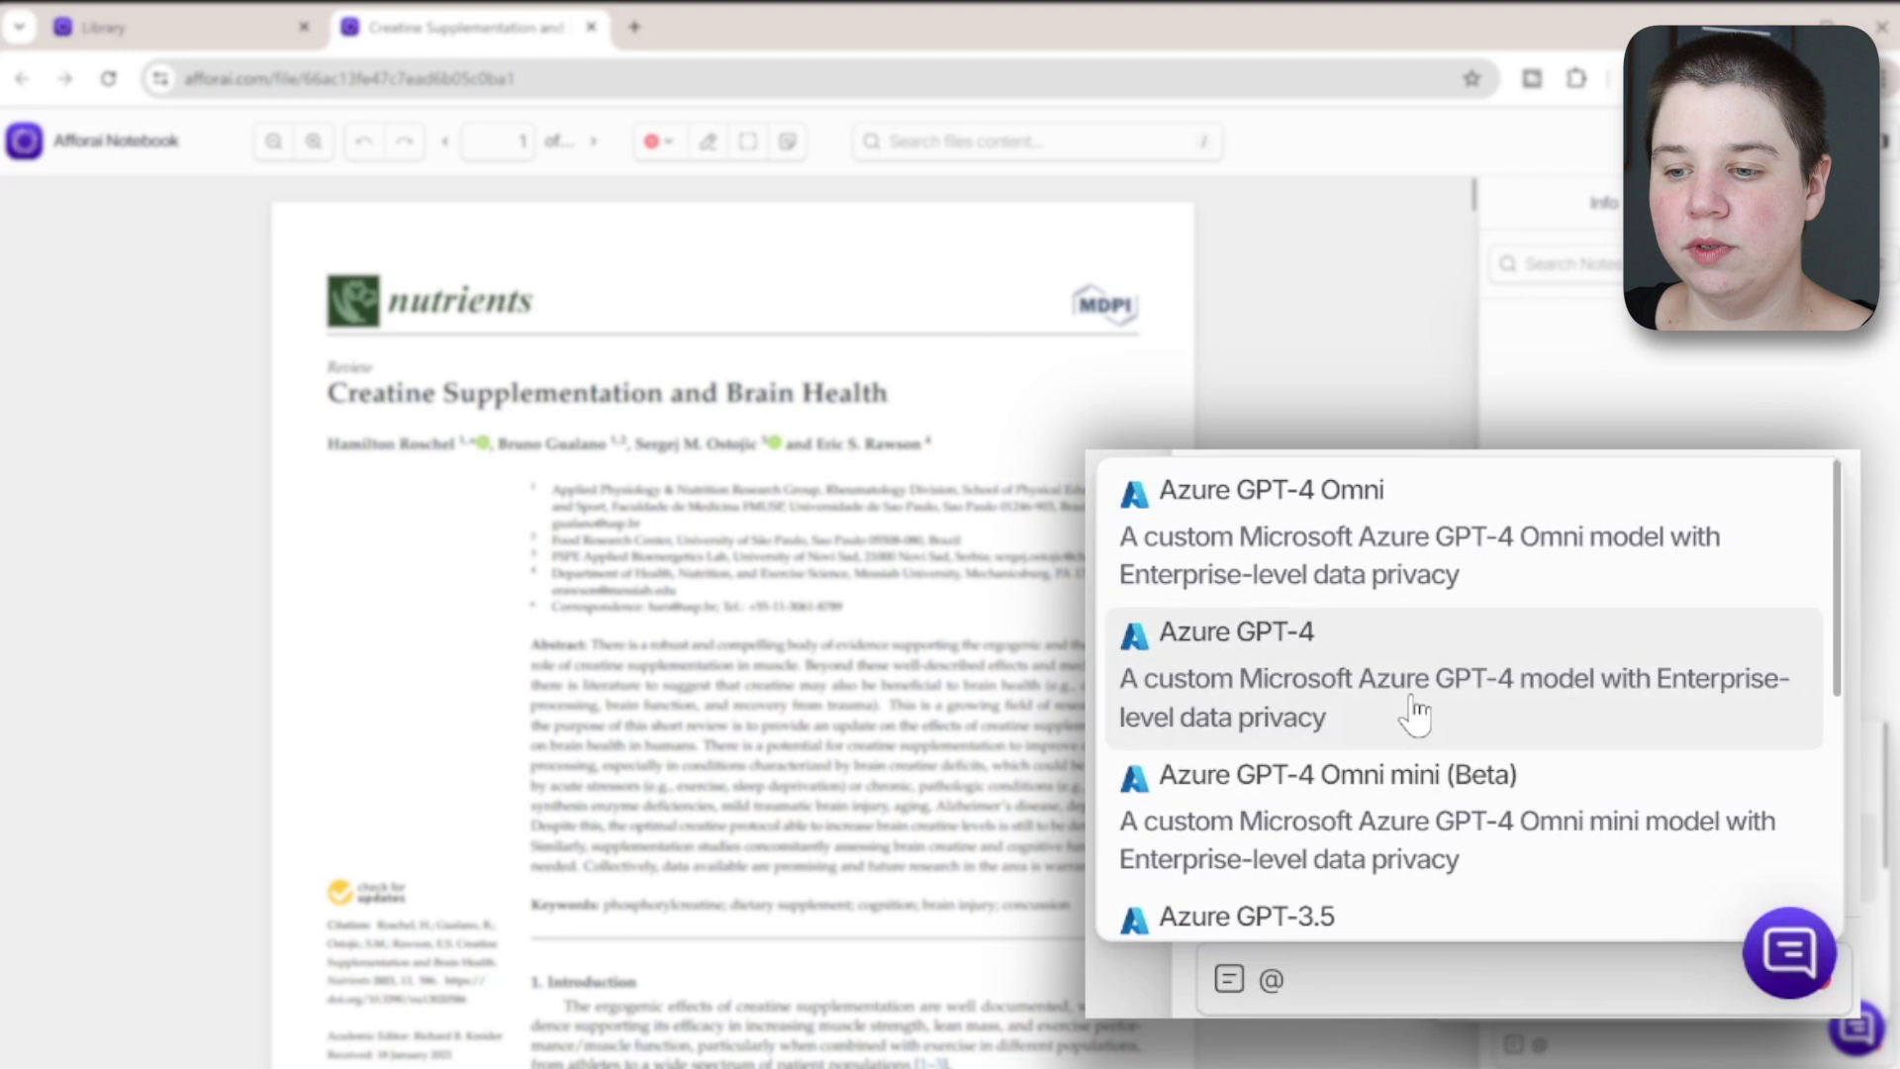
scroll(1410, 683, "down", 5)
scroll(1410, 681, "up", 5)
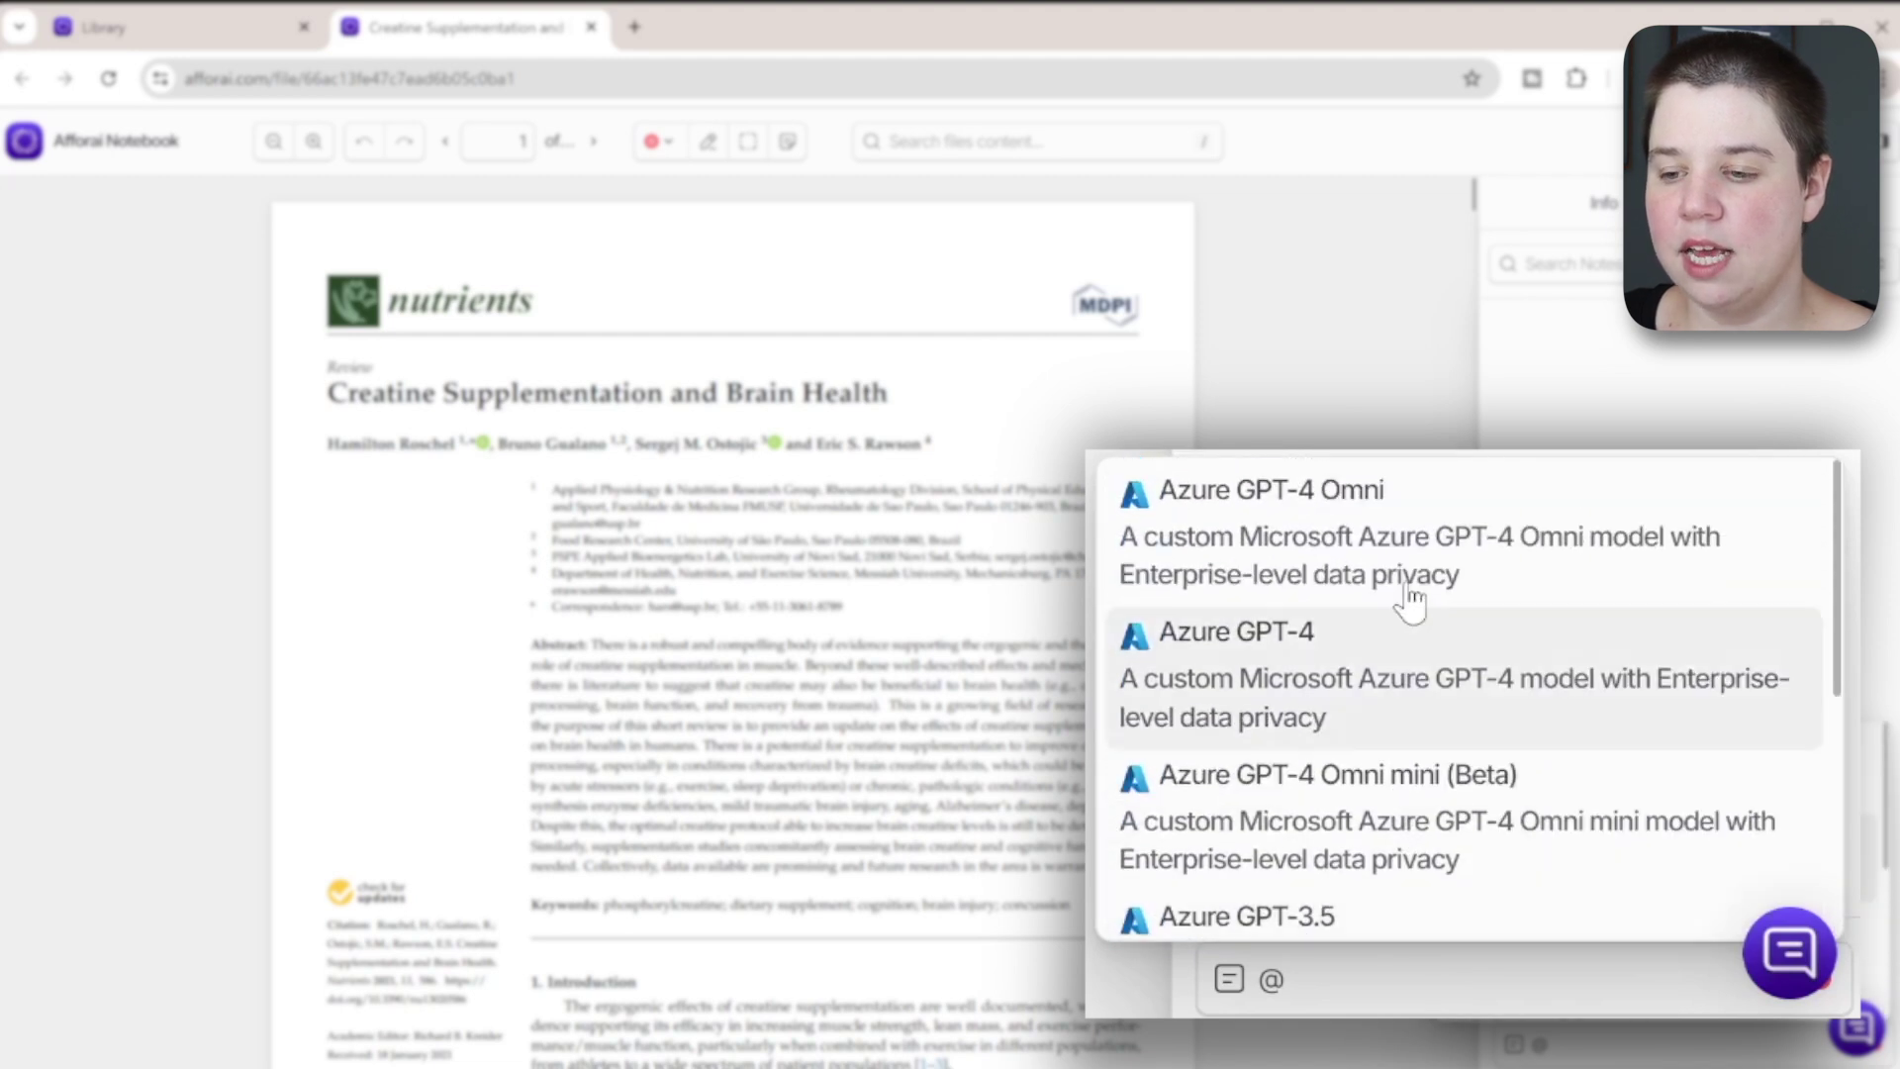
left_click(1412, 494)
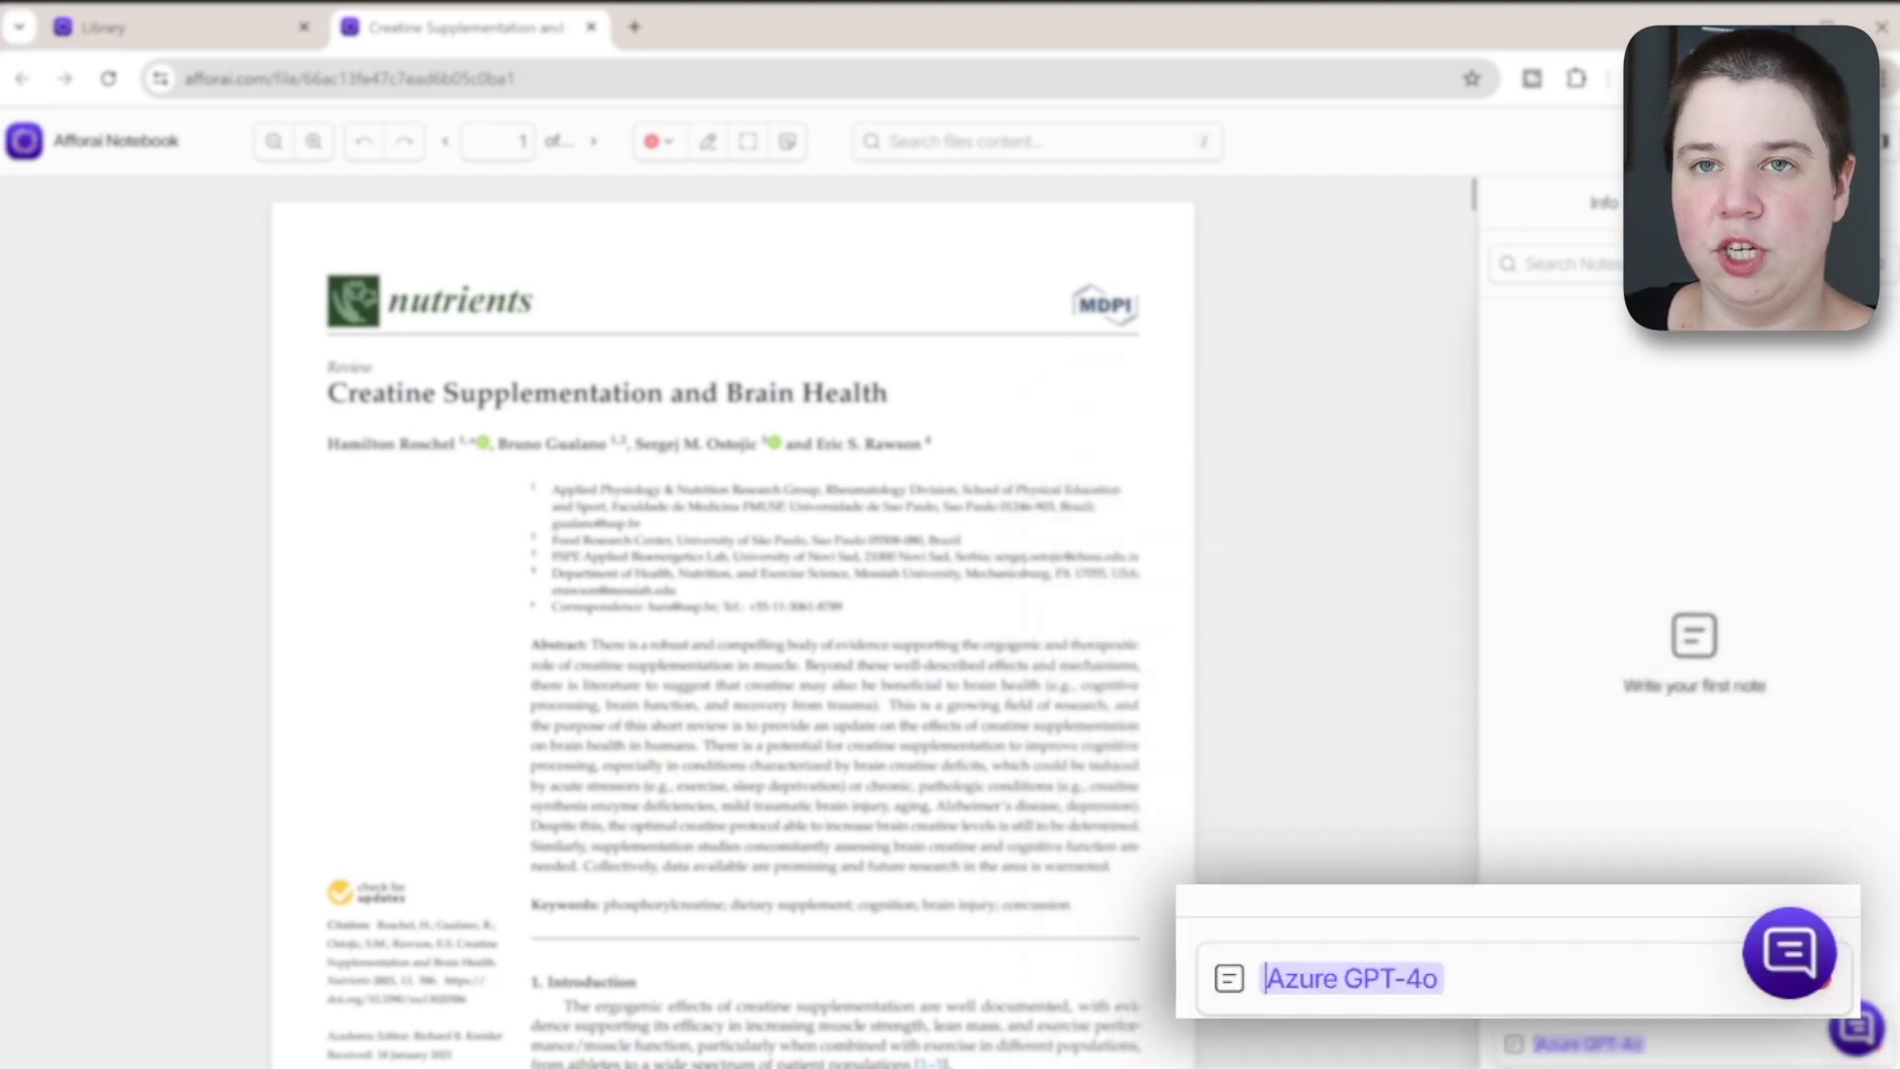
left_click(1474, 982)
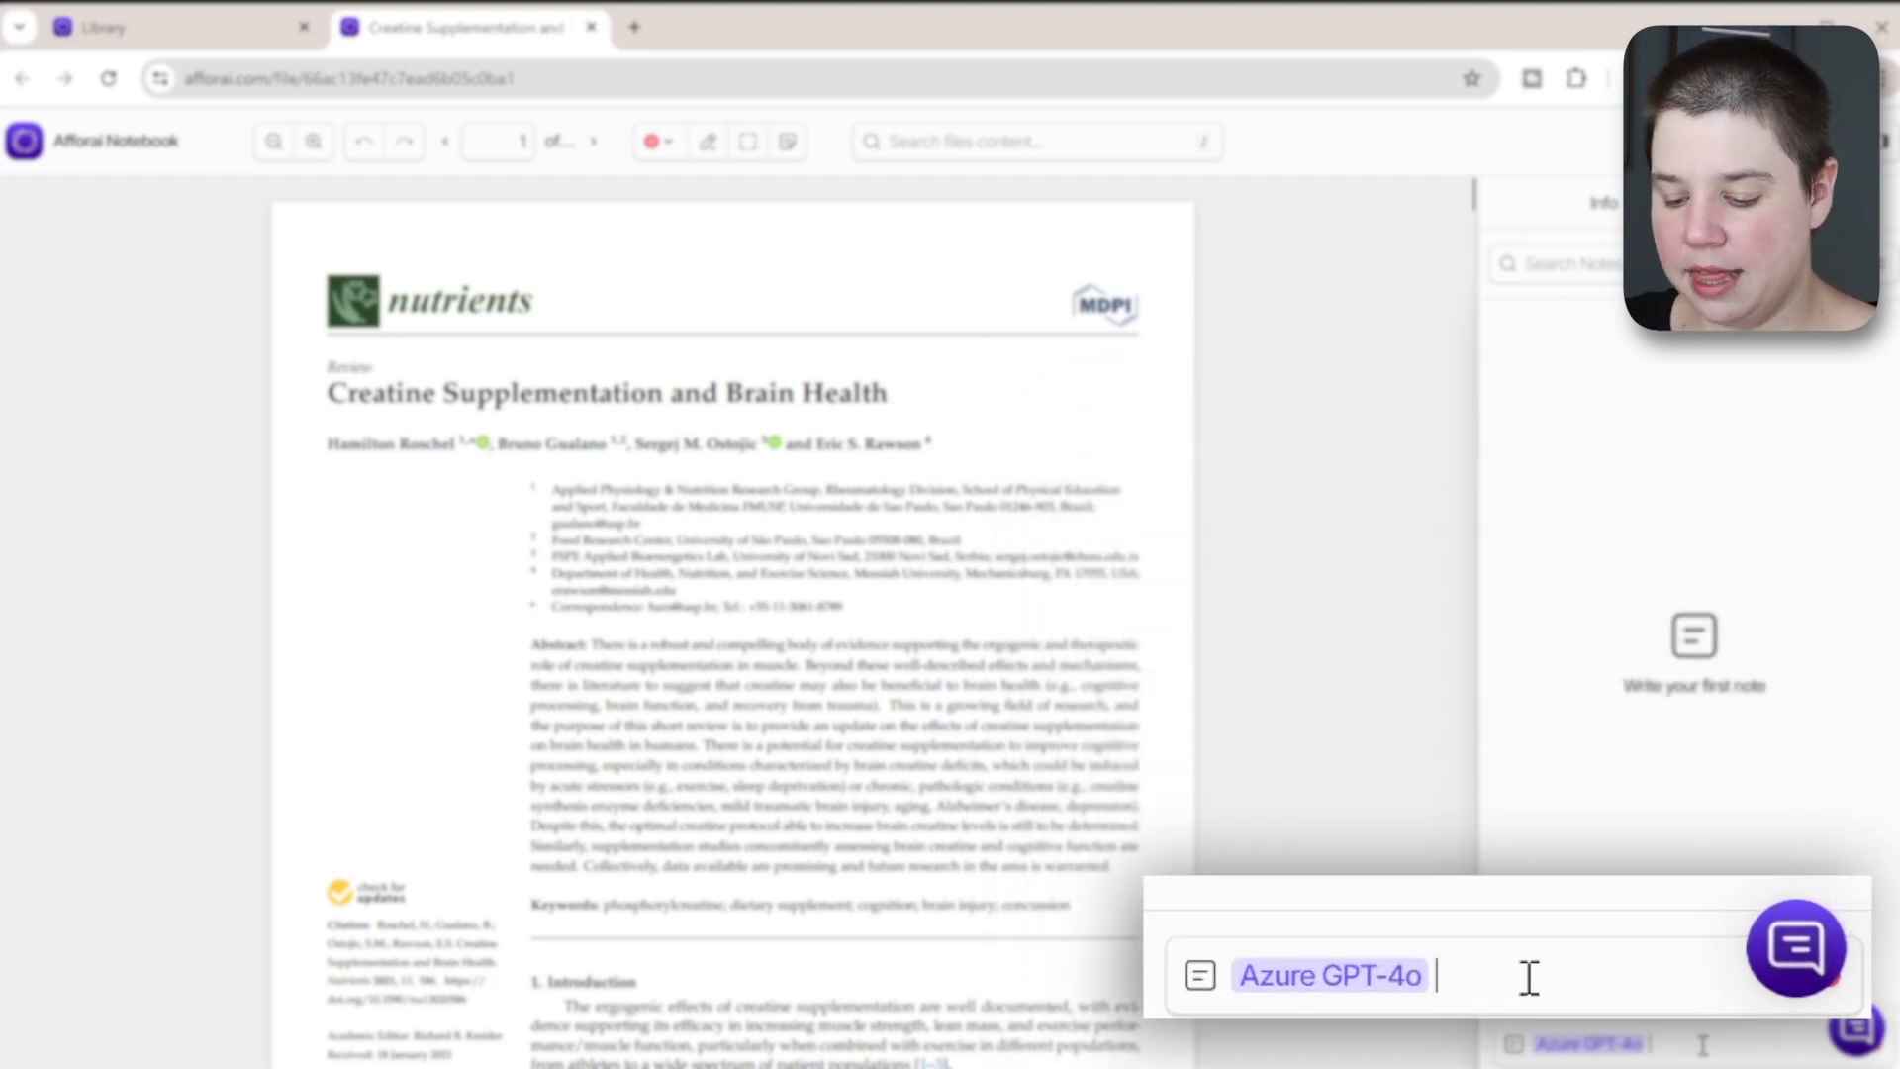
type("Su")
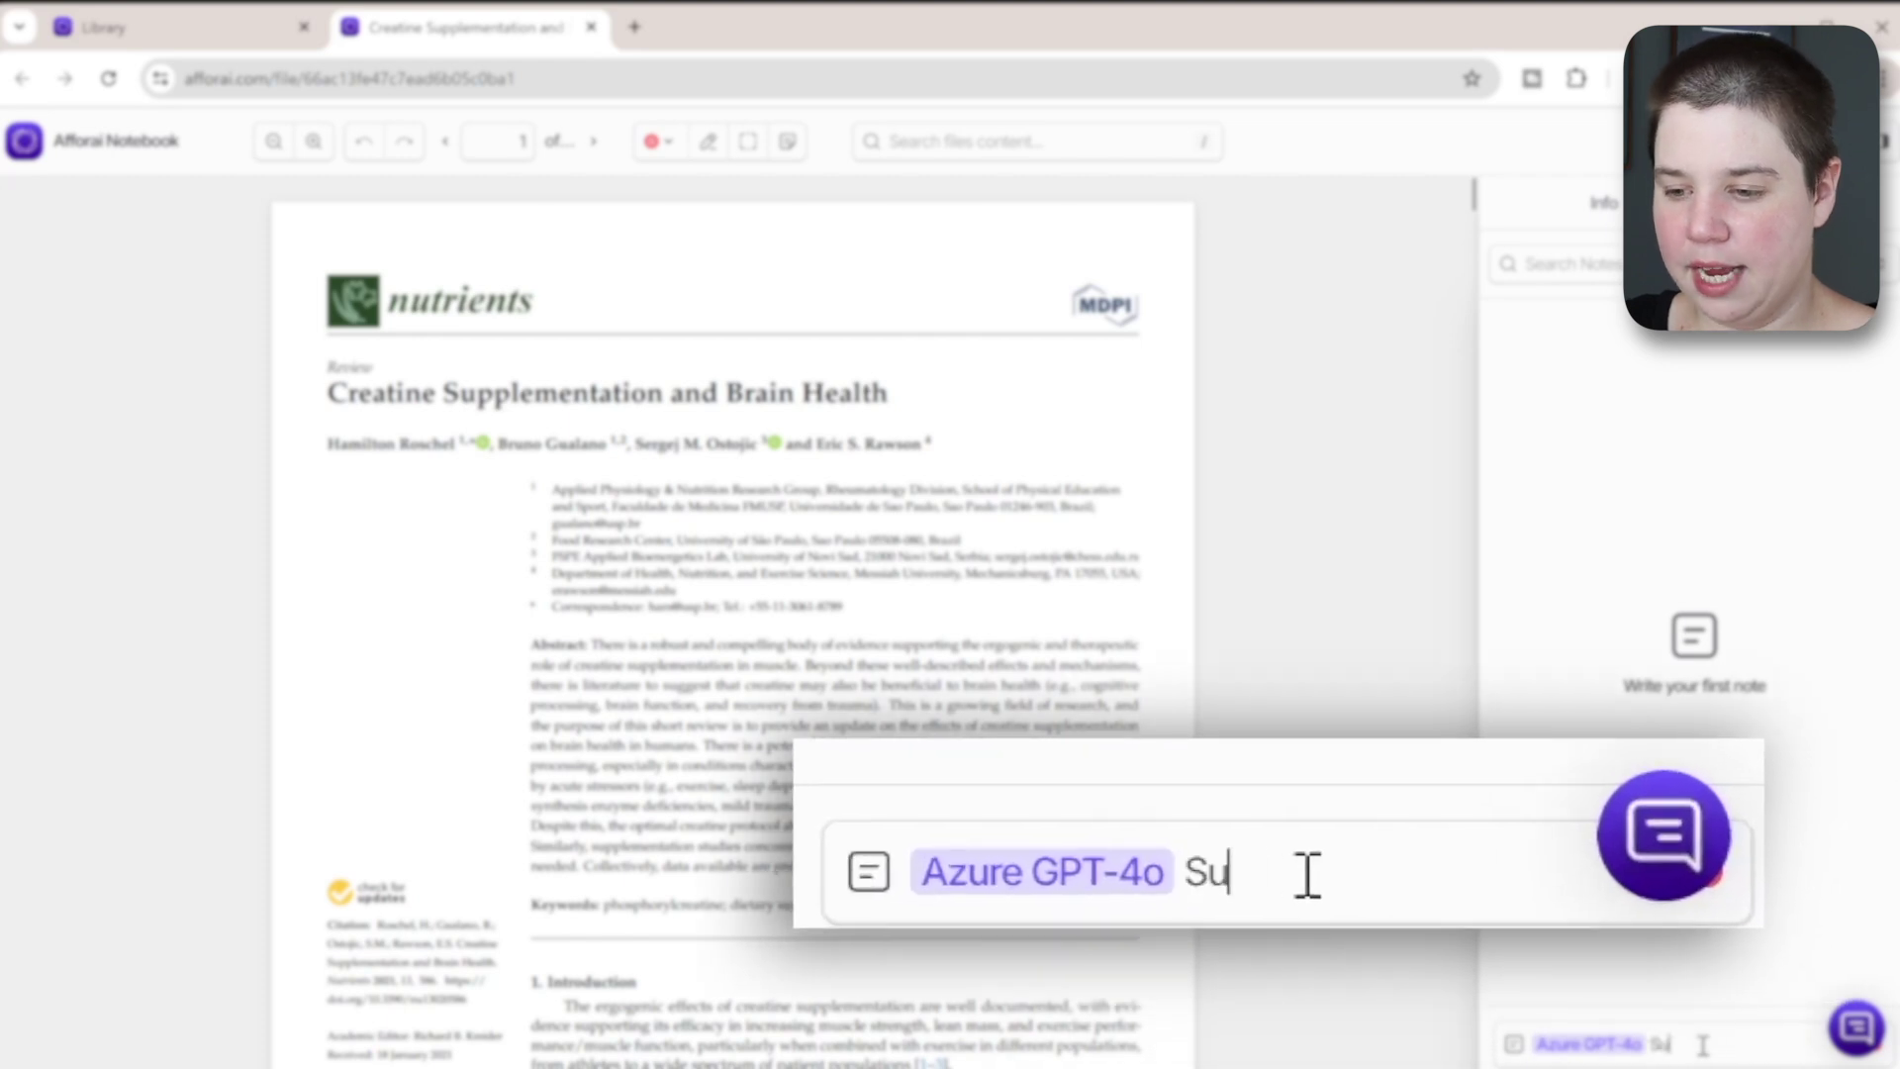
type("mmarize this")
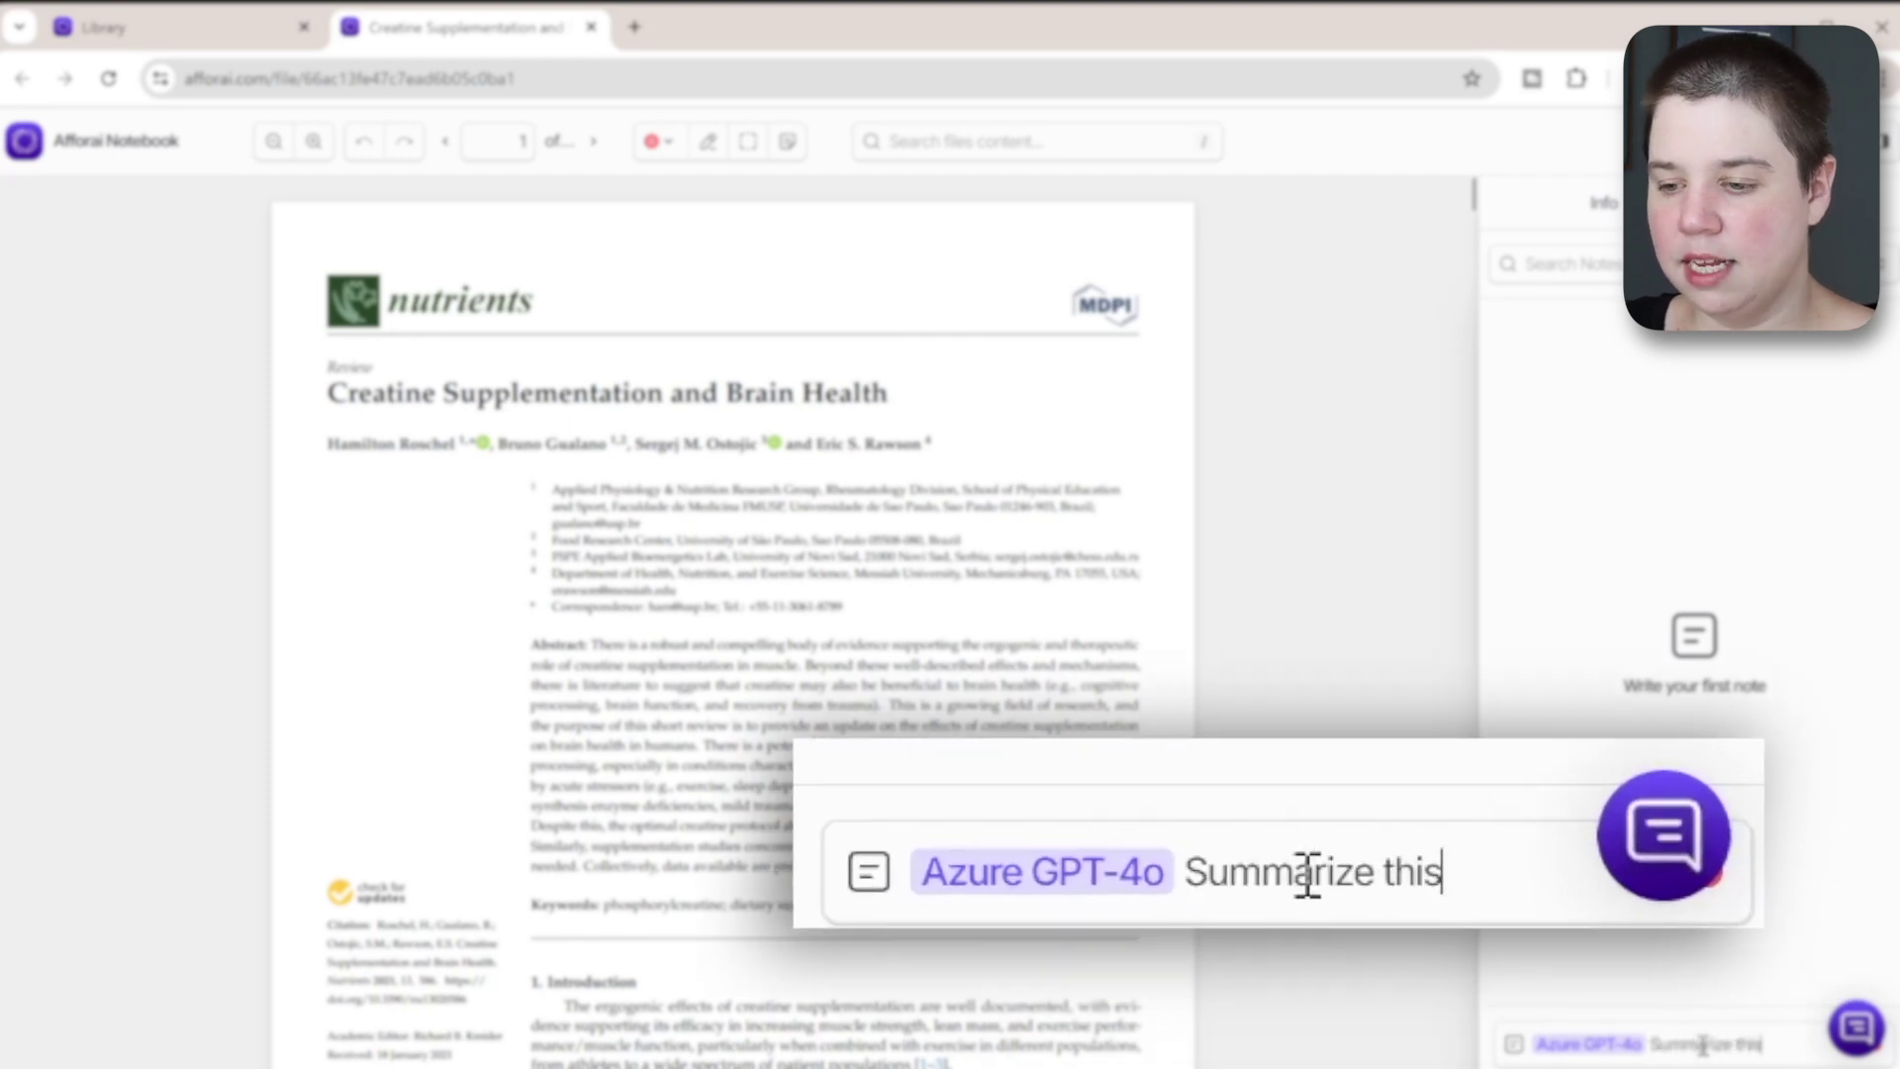
type(" paper.")
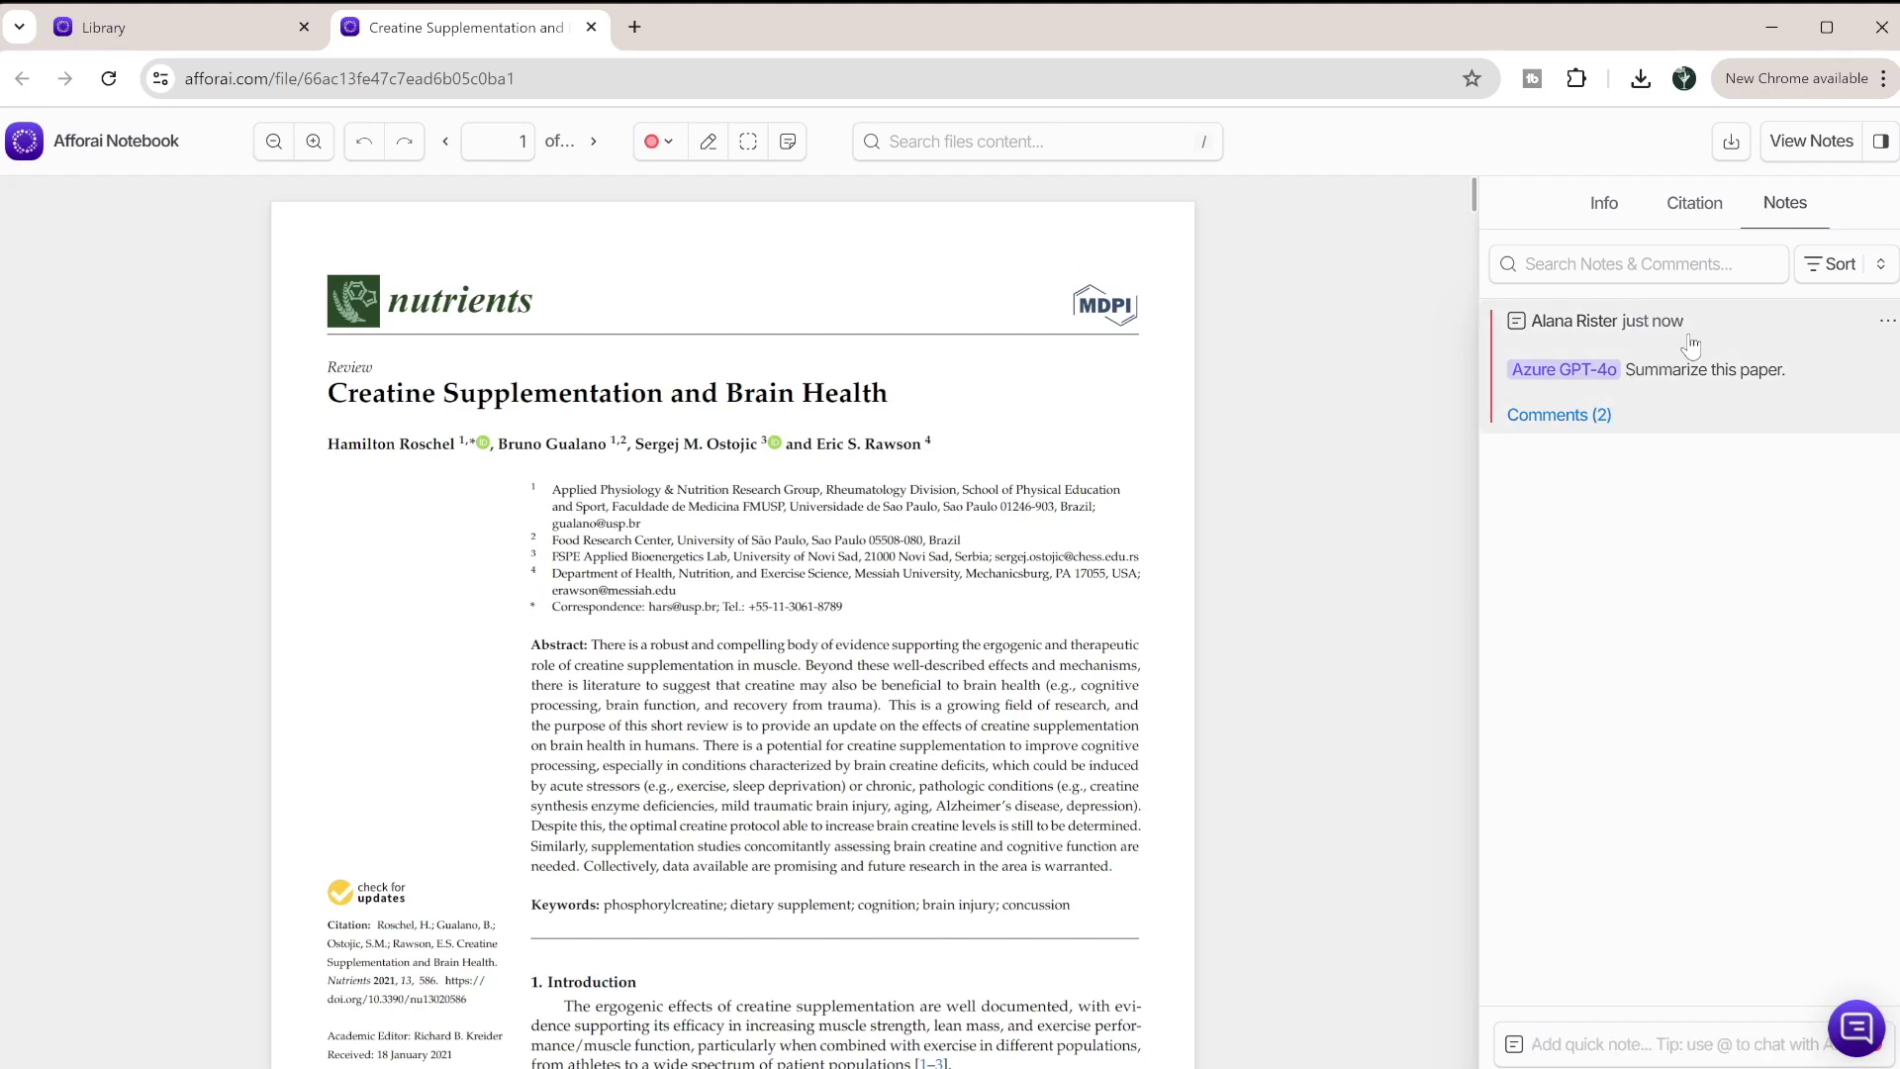
Open the note's comment thread and read the AI summary through its conclusion.
left_click(1599, 413)
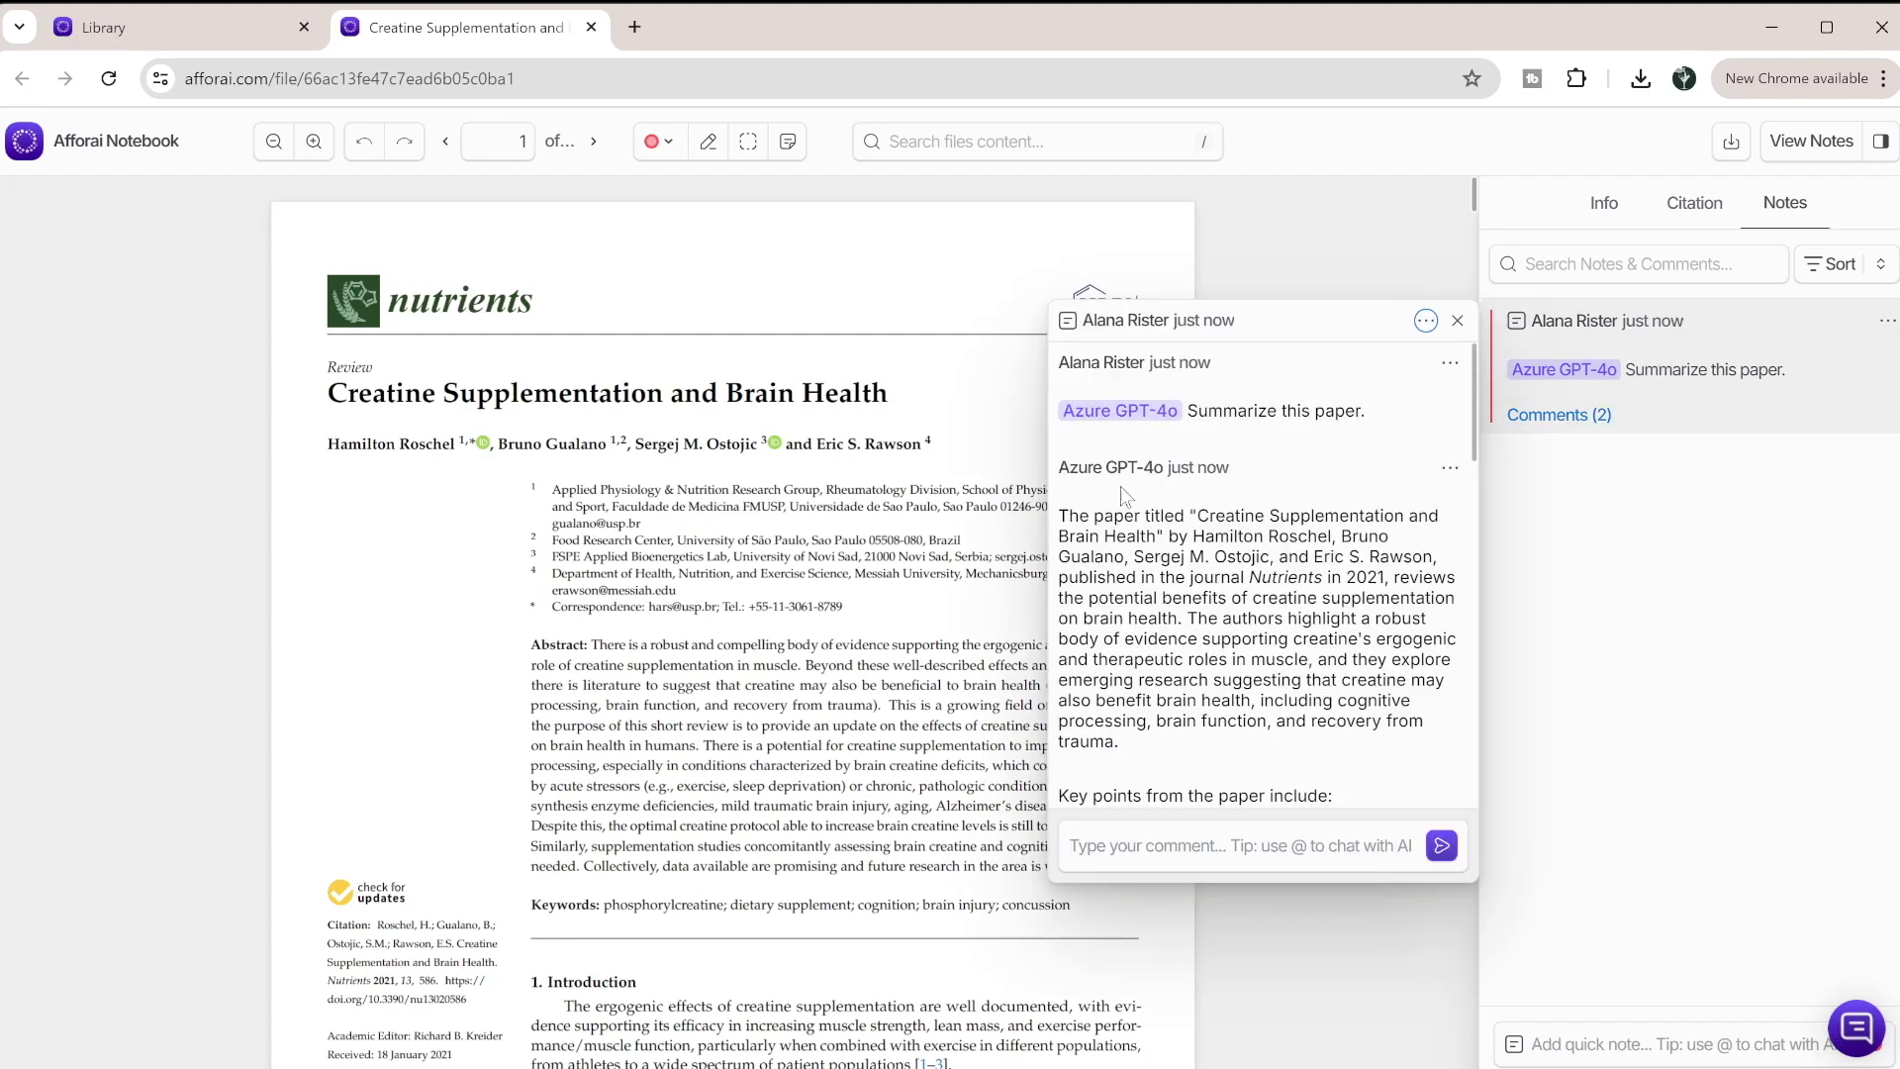
scroll(1138, 524, "down", 5)
scroll(1148, 574, "up", 5)
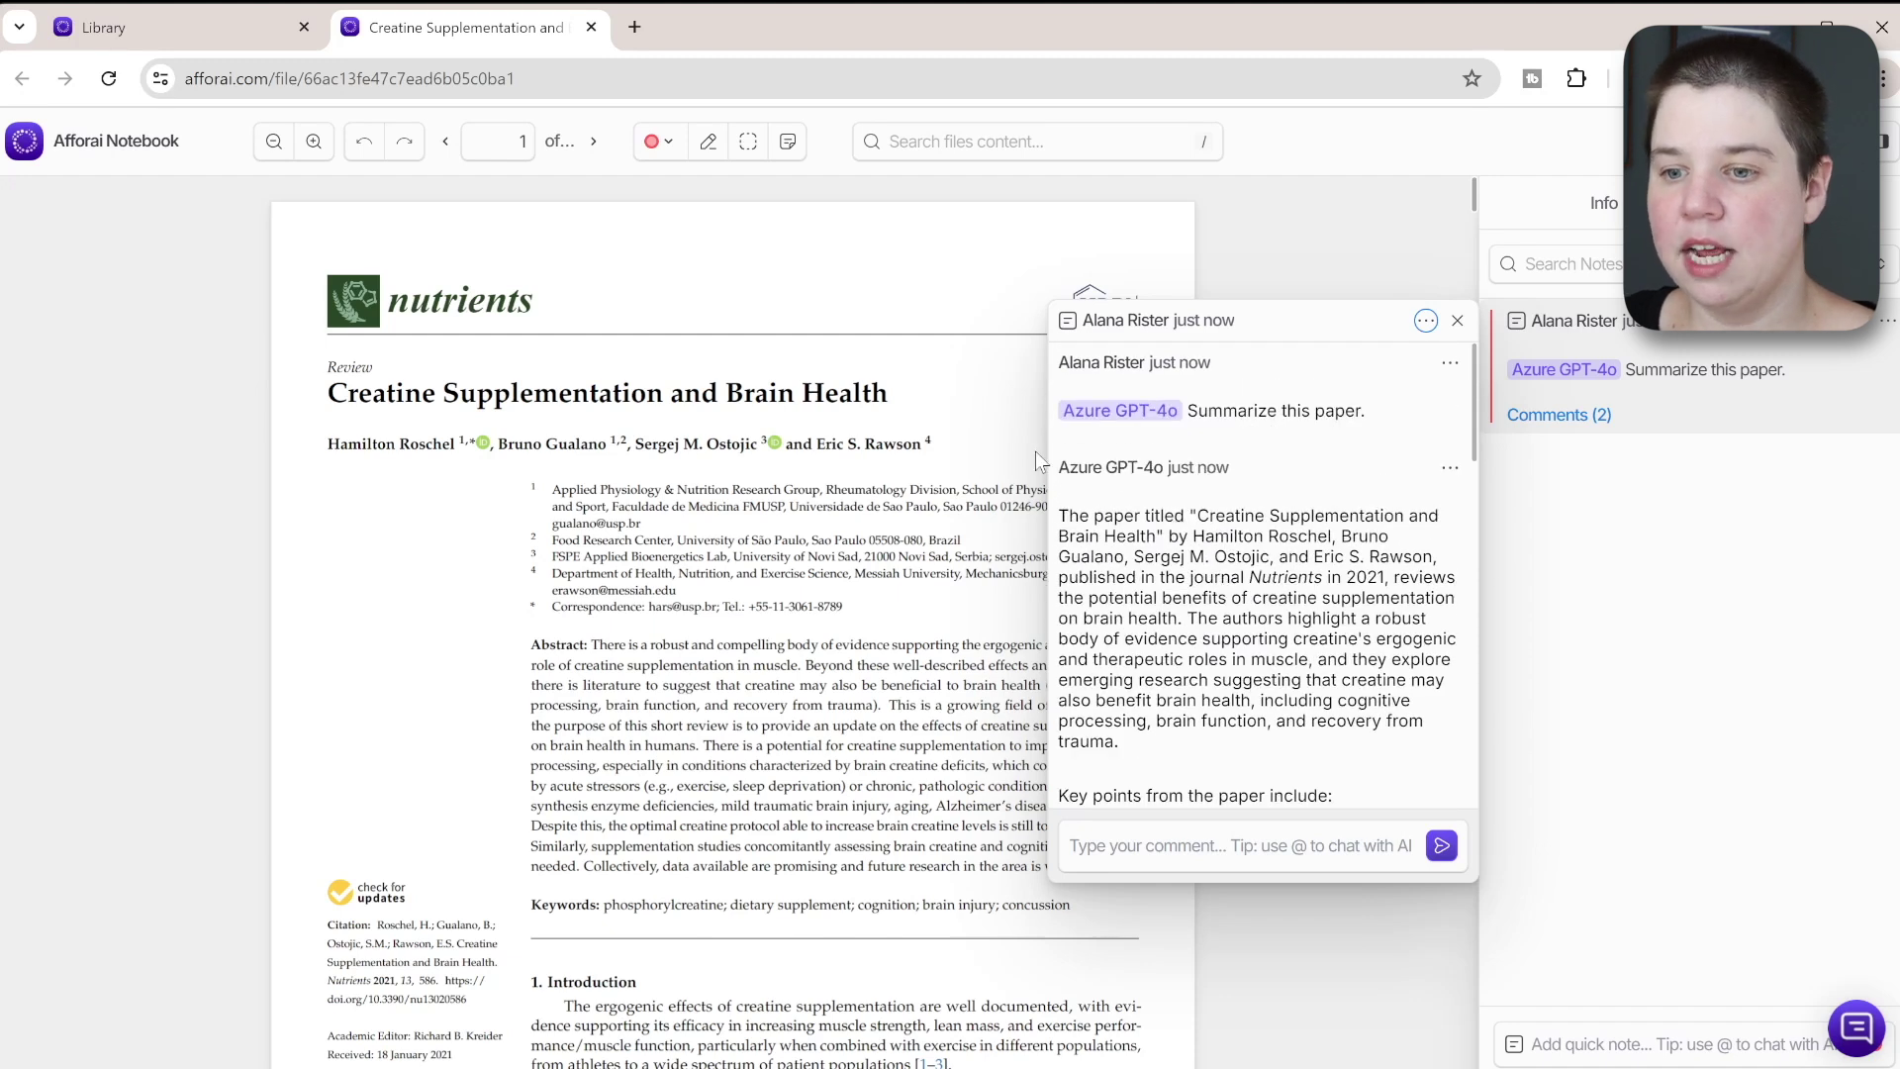
left_click_drag(1103, 521, 1248, 606)
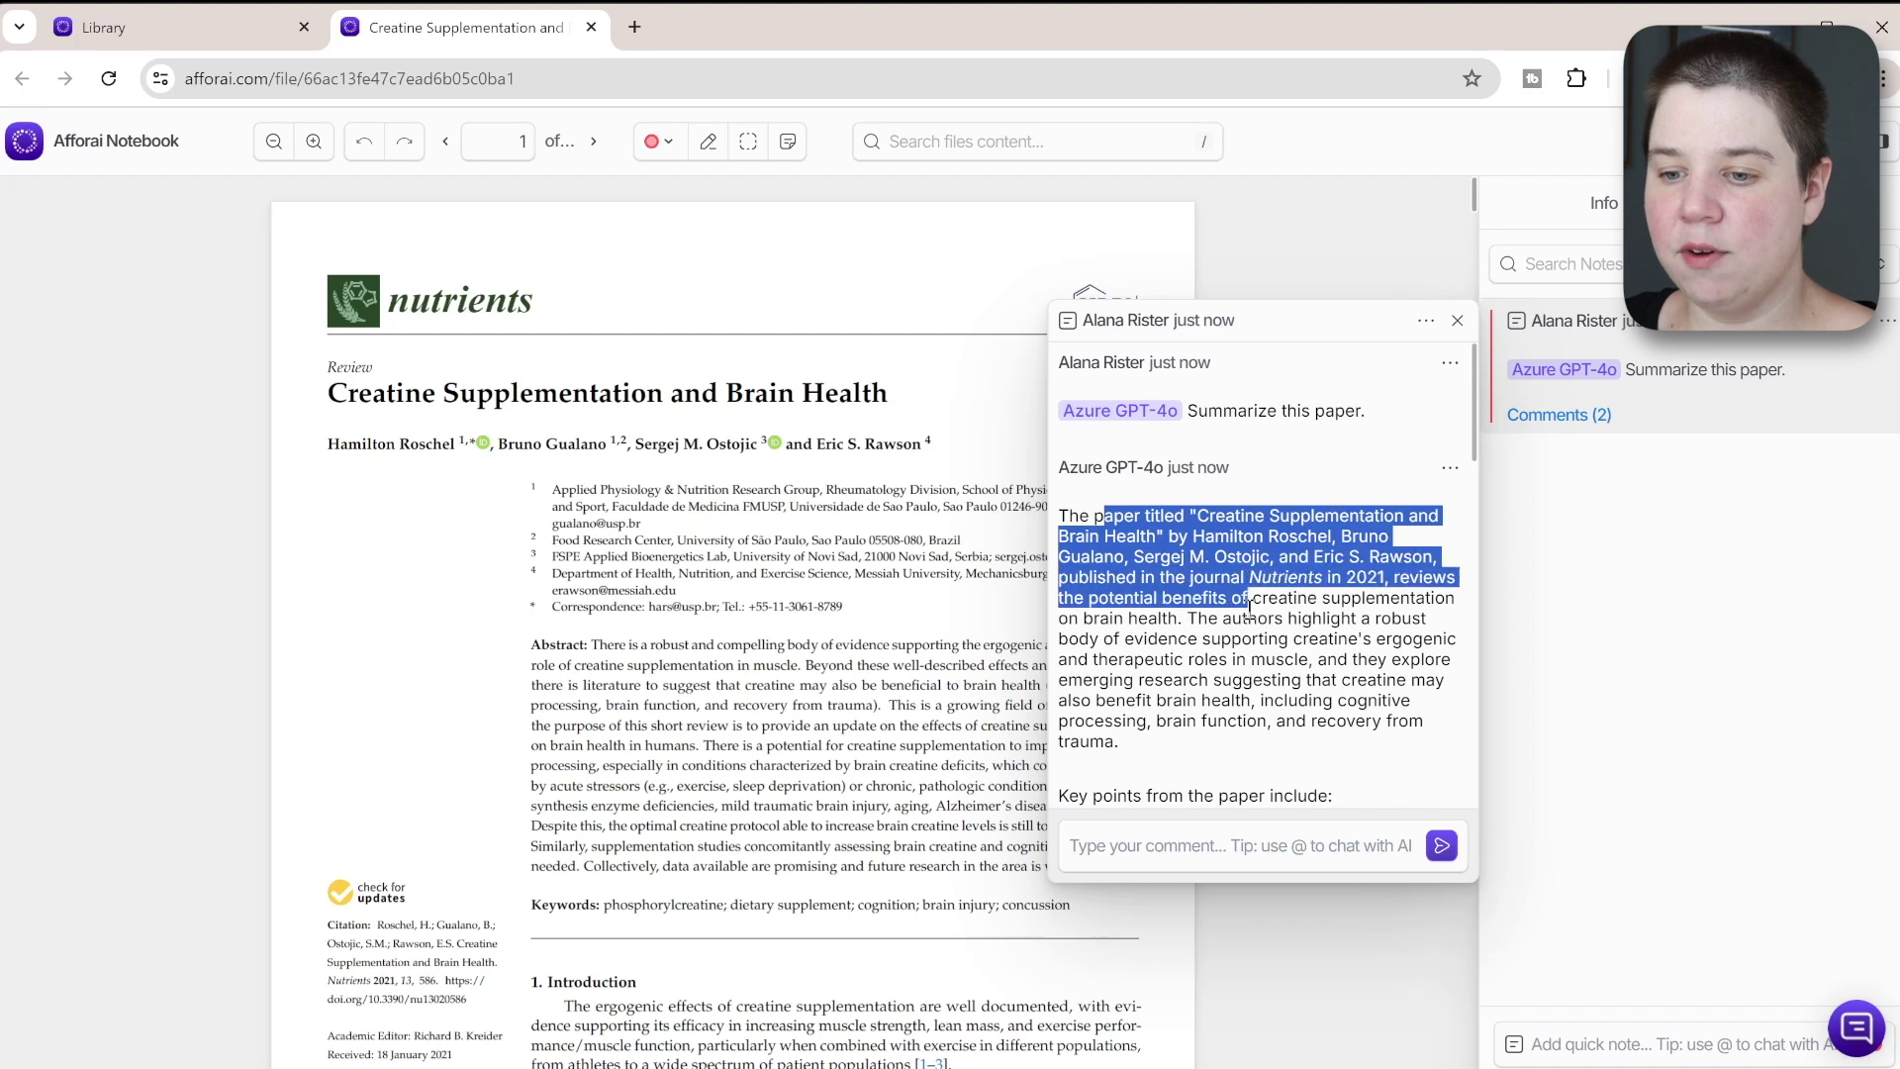
scroll(1242, 593, "down", 5)
scroll(1235, 582, "down", 10)
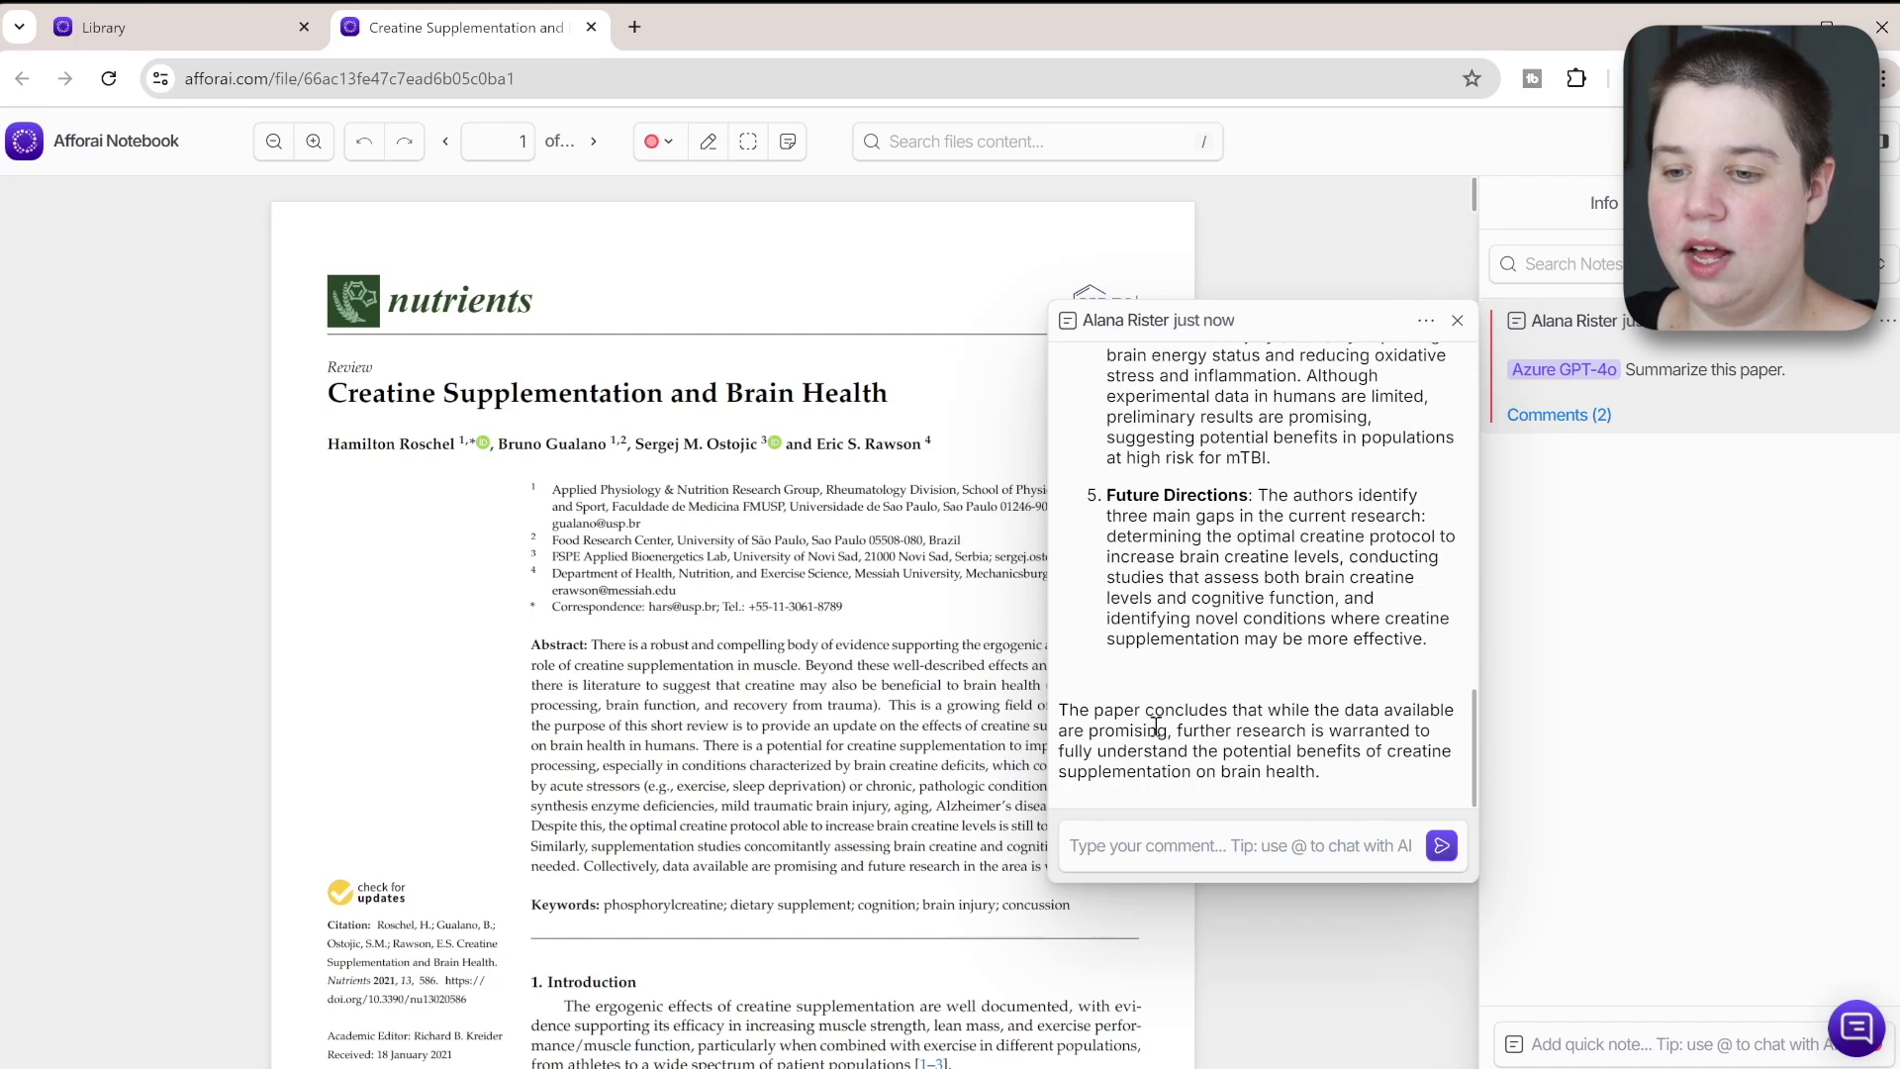
left_click_drag(1131, 703, 1457, 755)
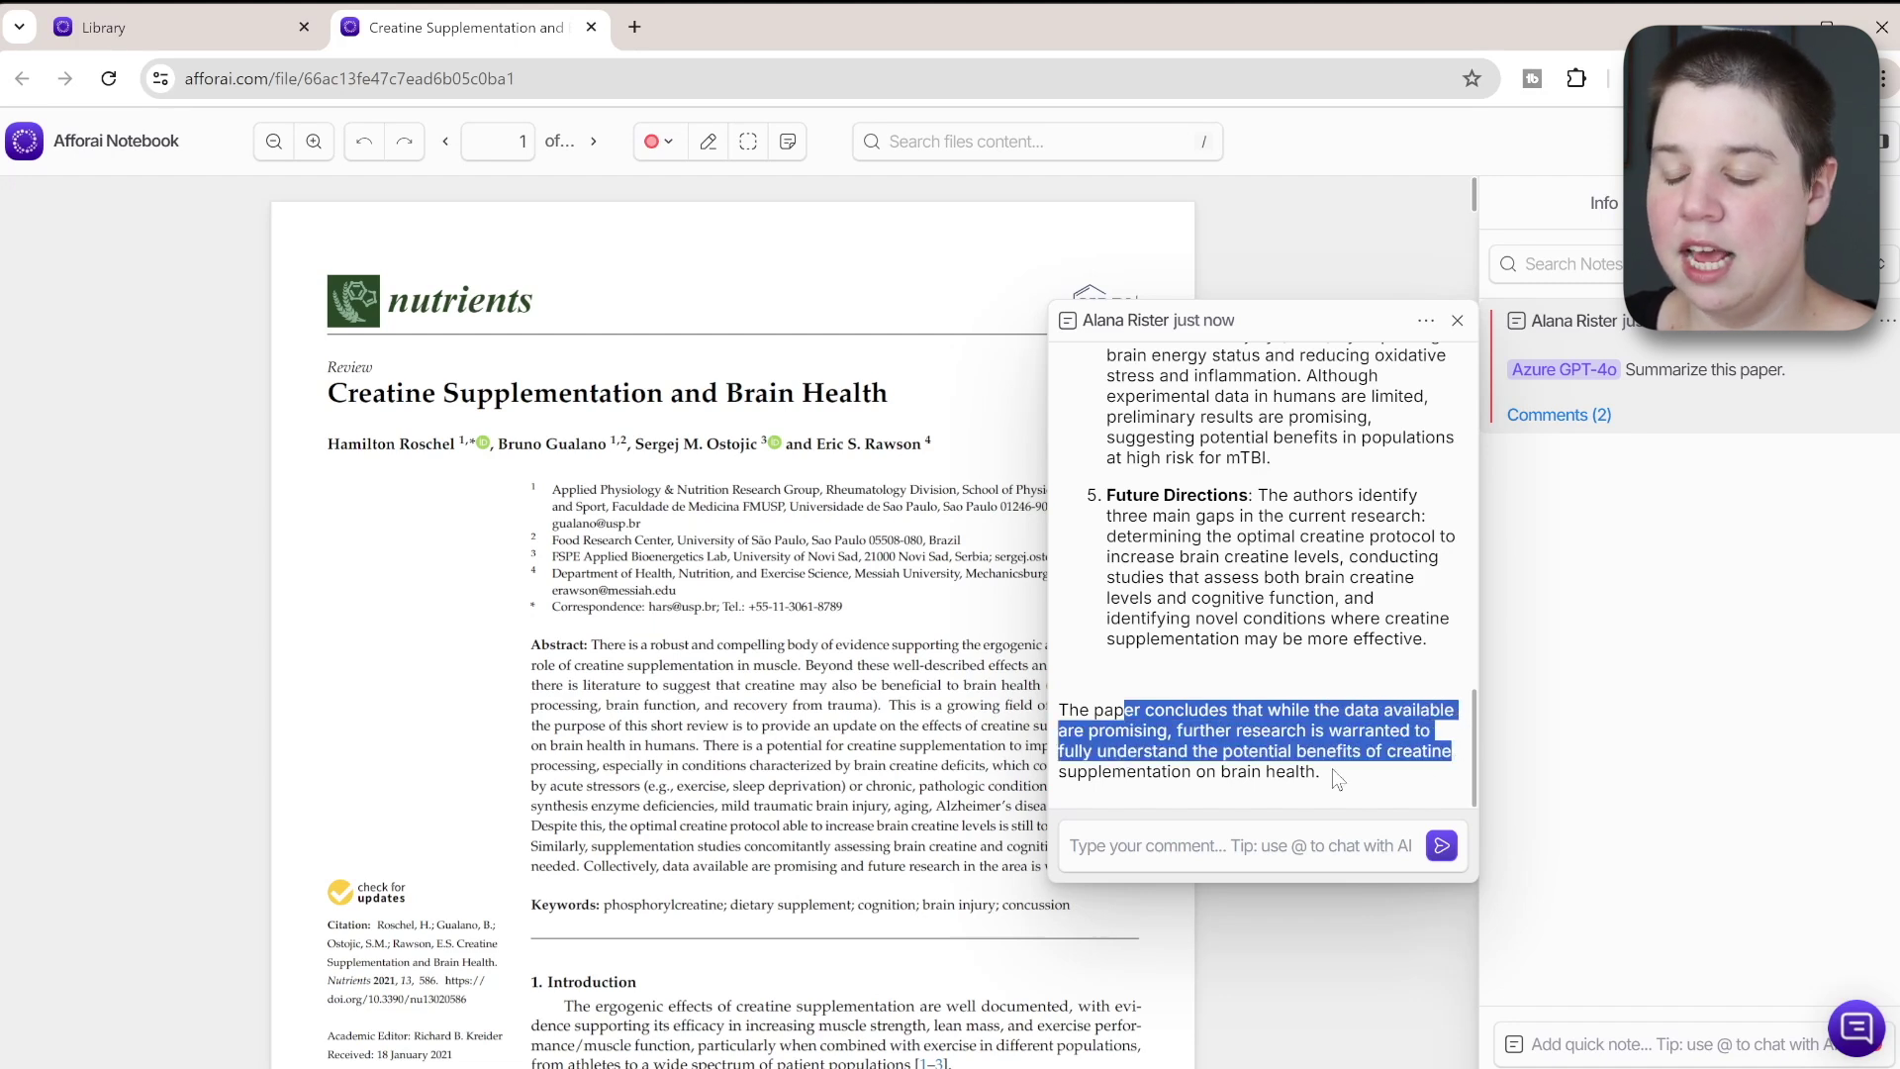
left_click(1347, 341)
Close the summary thread, select the research-gaps paragraph on page 7, then return to page 1.
left_click(1457, 323)
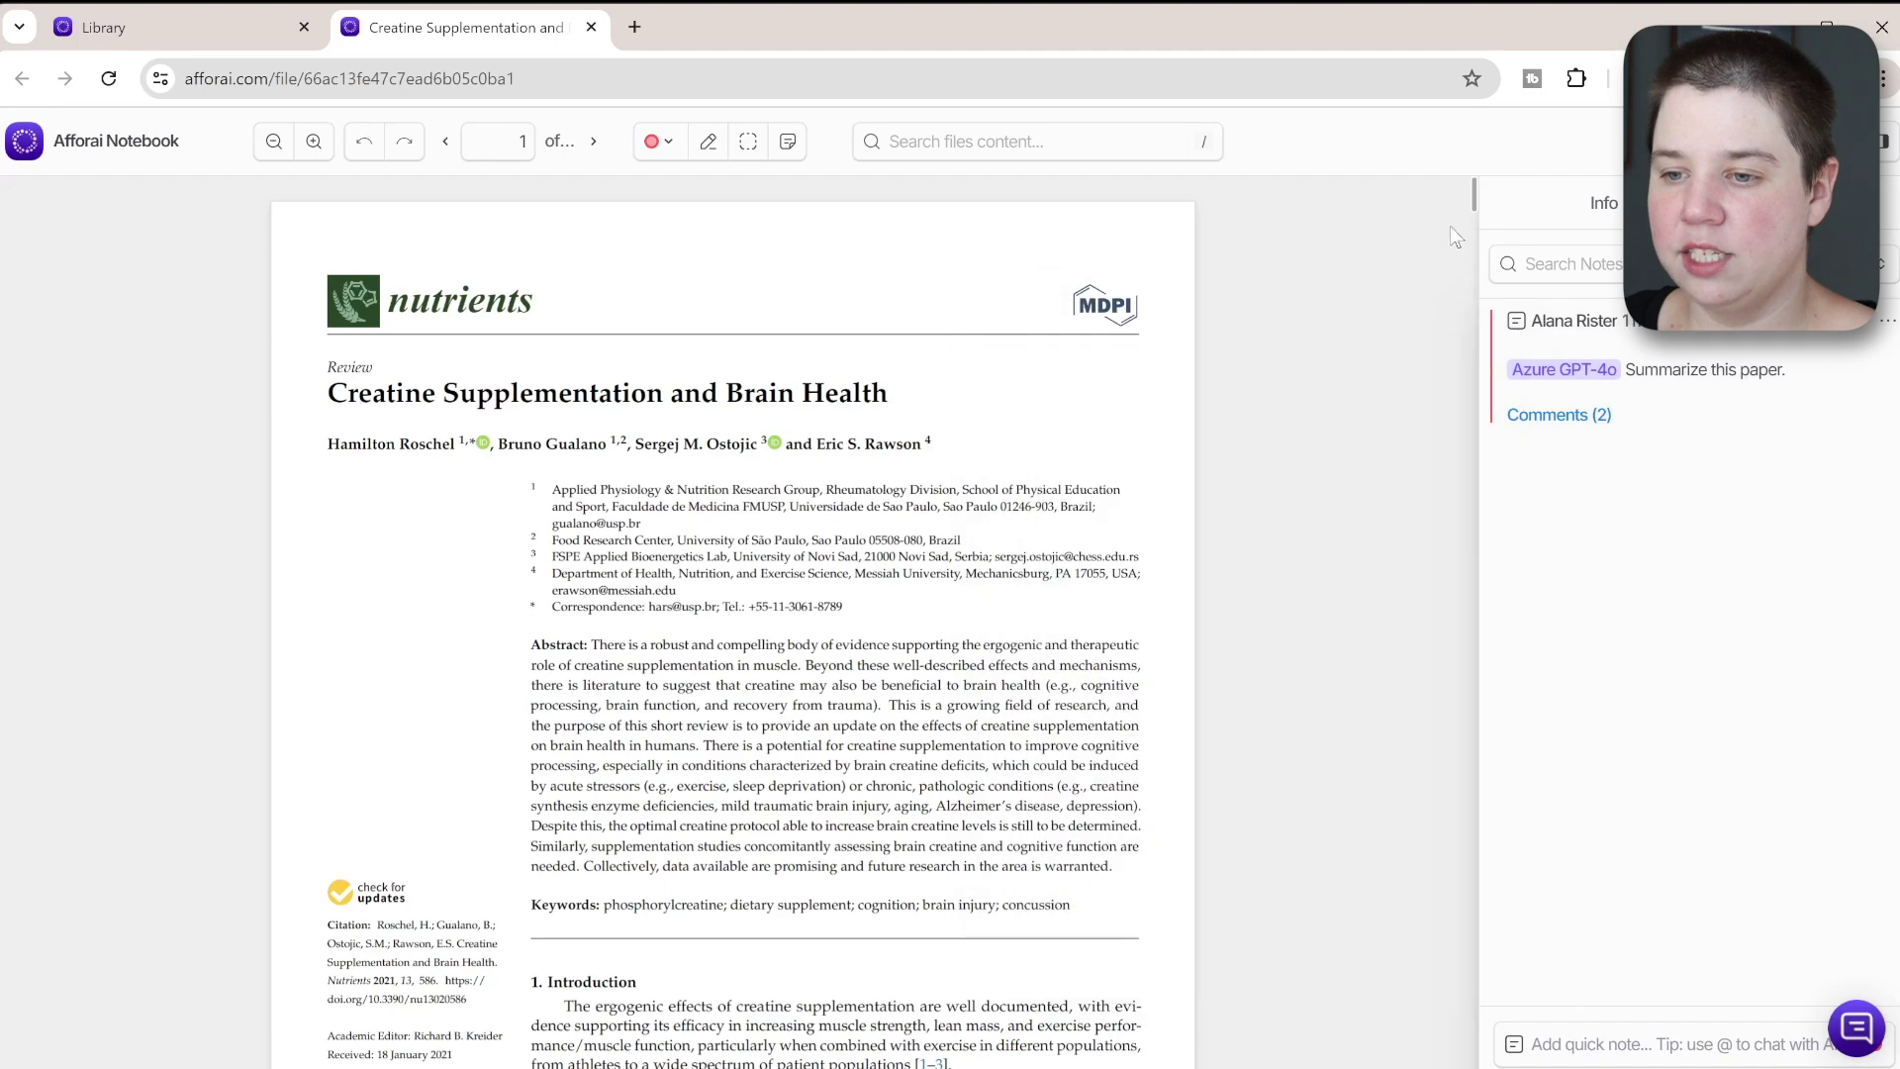
left_click_drag(1476, 201, 1474, 830)
scroll(1451, 929, "up", 15)
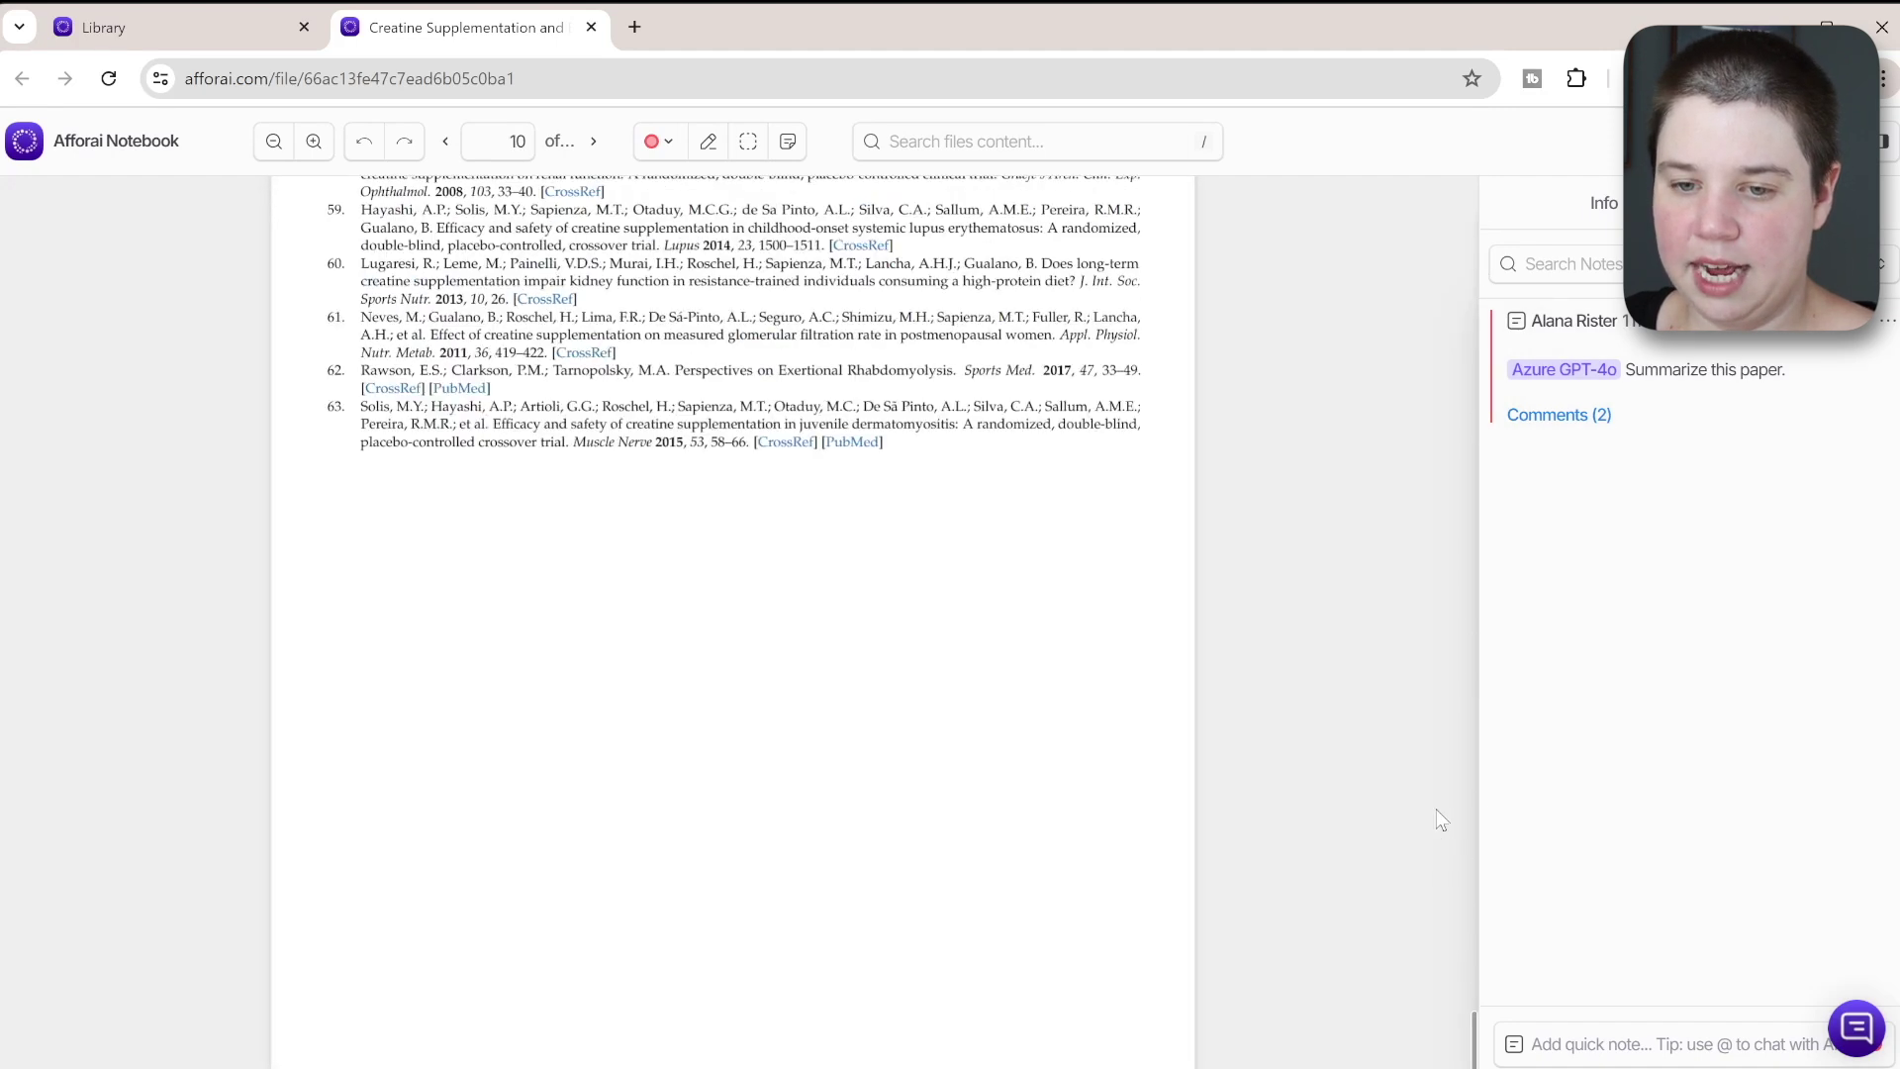
scroll(1430, 599, "up", 8)
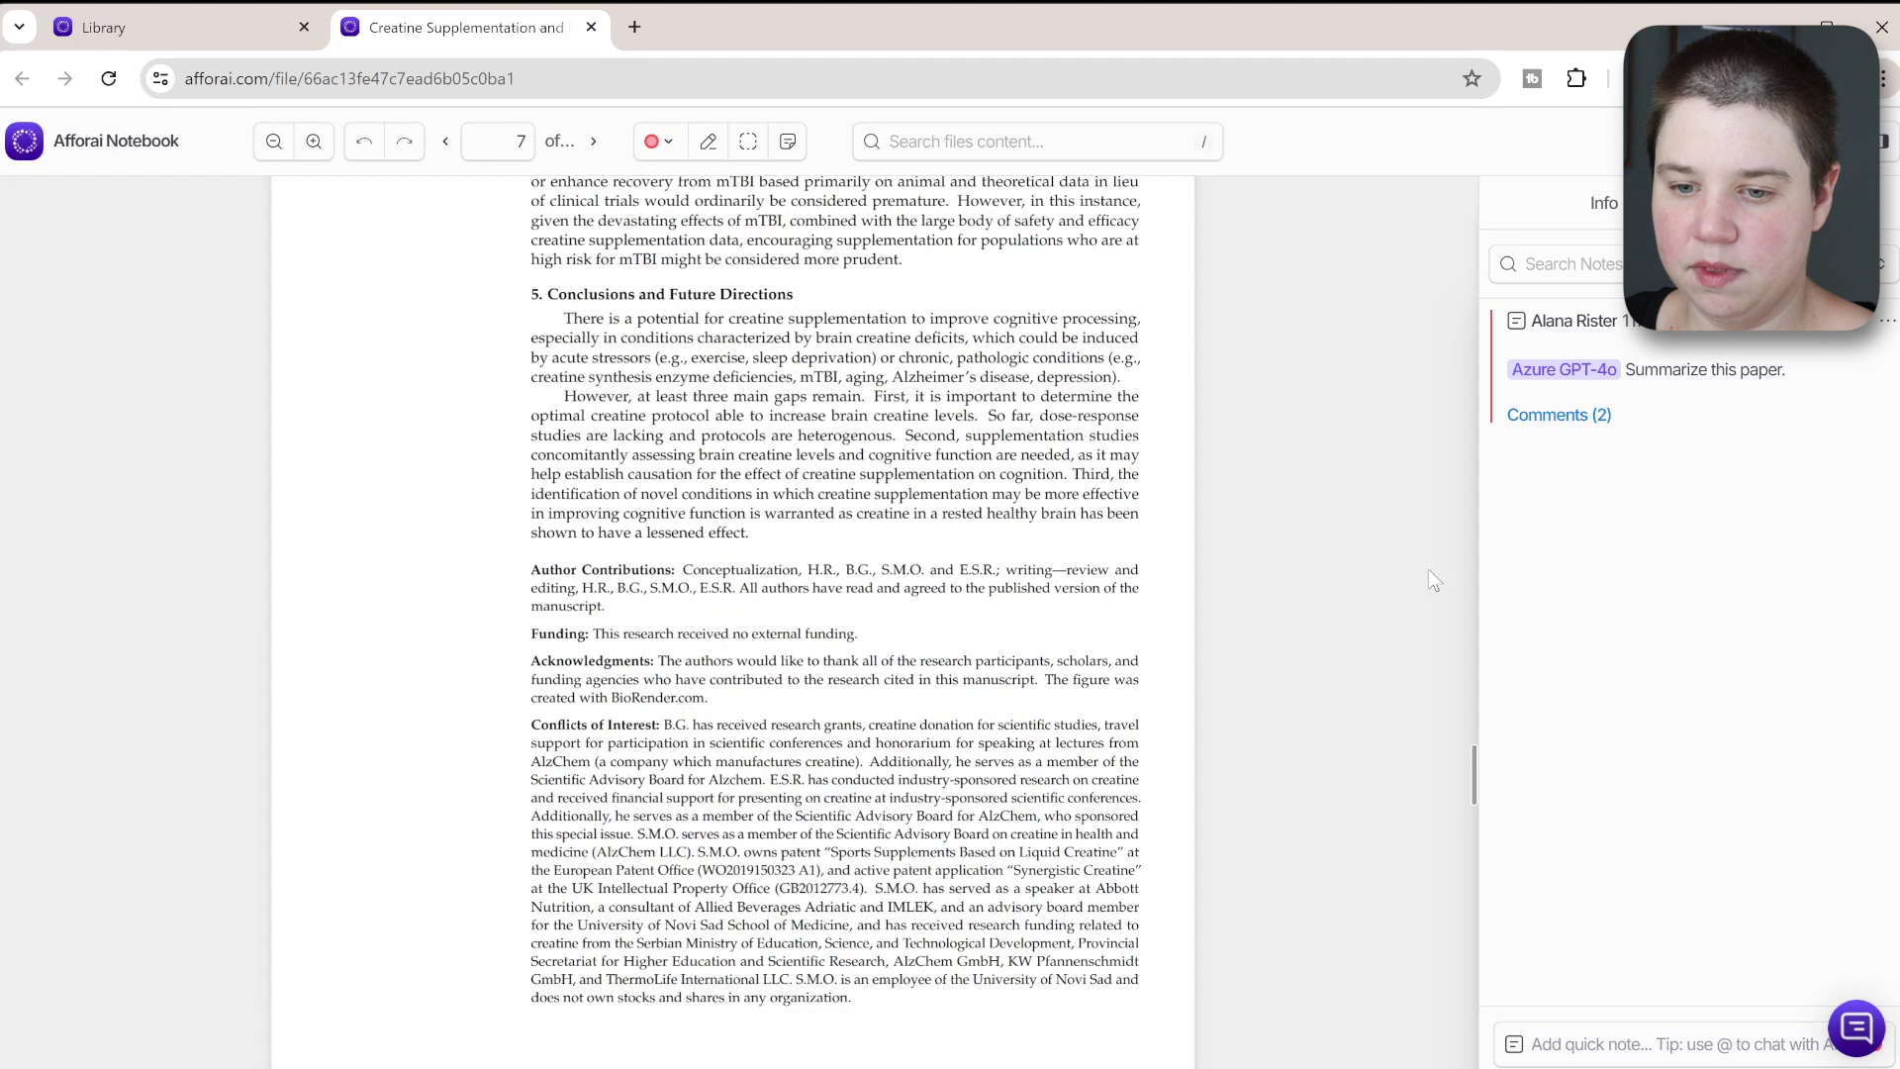
left_click_drag(634, 599, 770, 698)
left_click_drag(652, 690, 796, 735)
left_click(796, 734)
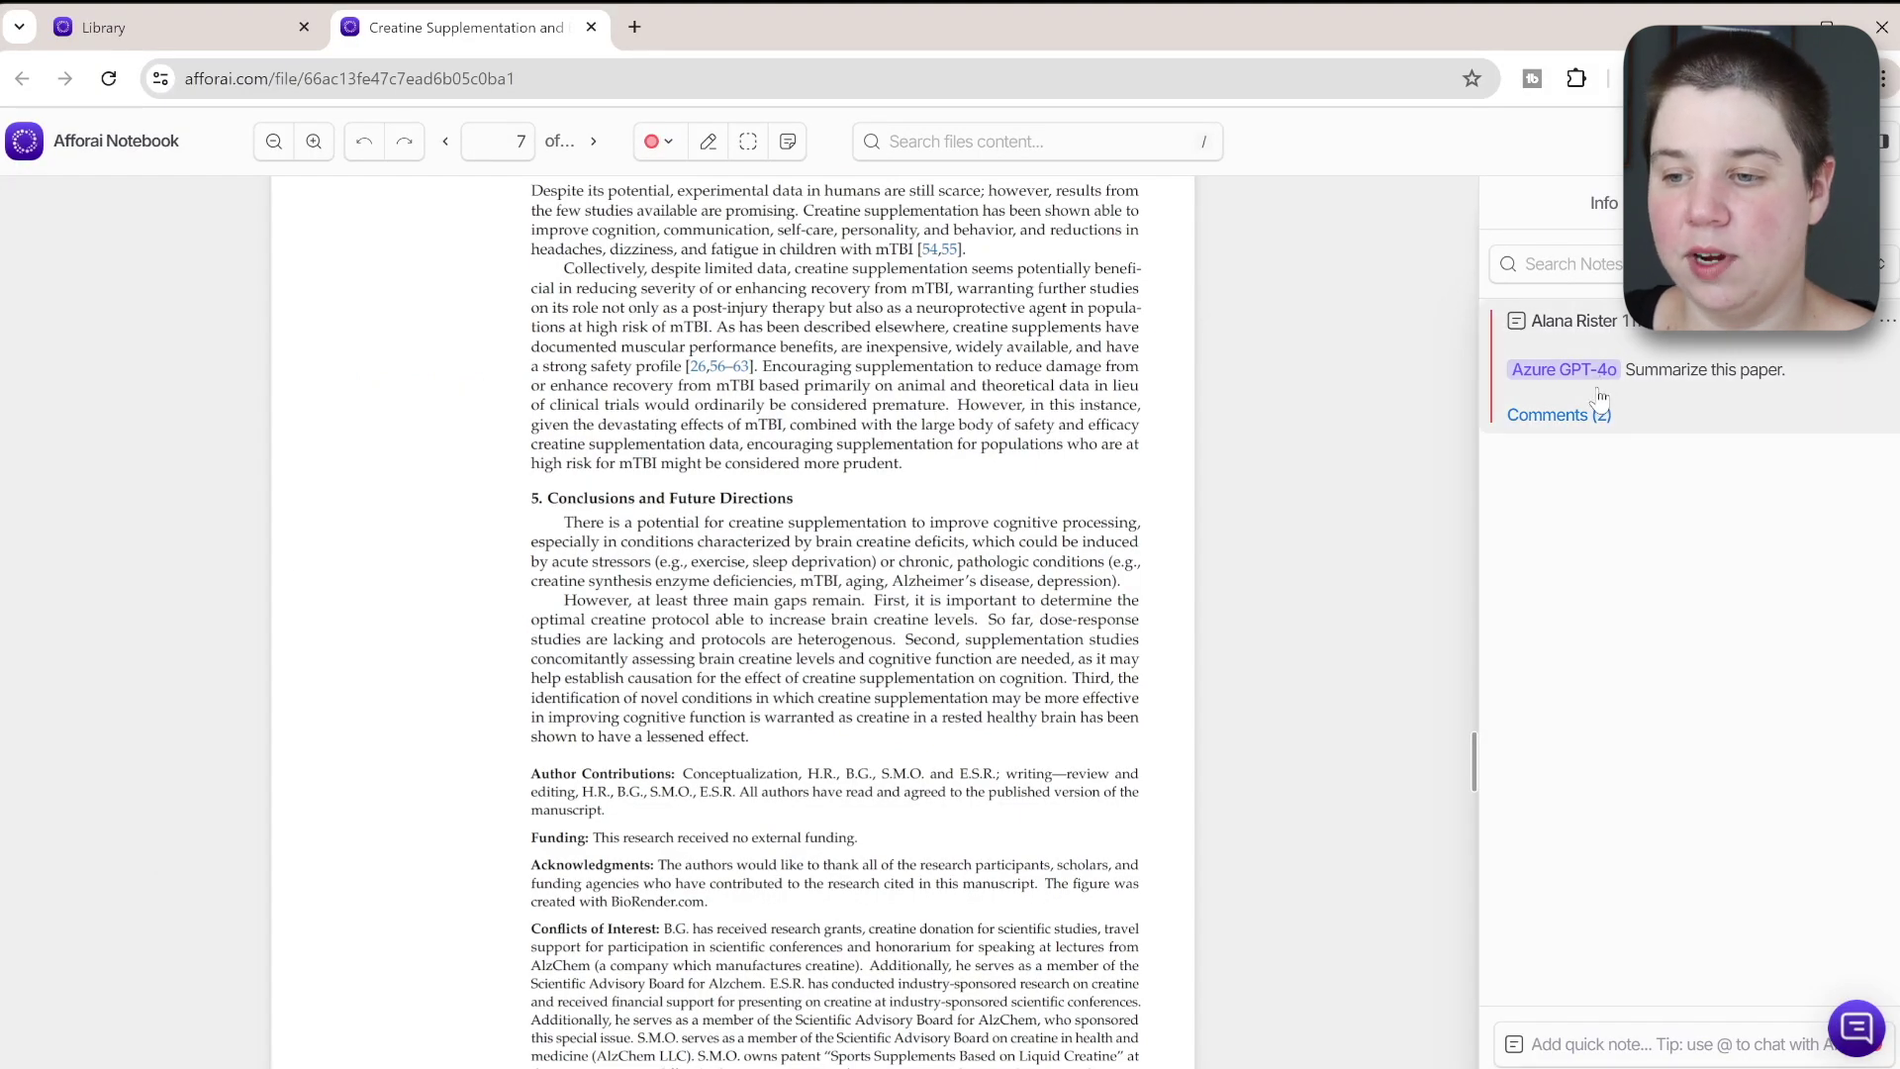
scroll(1473, 634, "up", 1)
left_click_drag(1470, 626, 1481, 178)
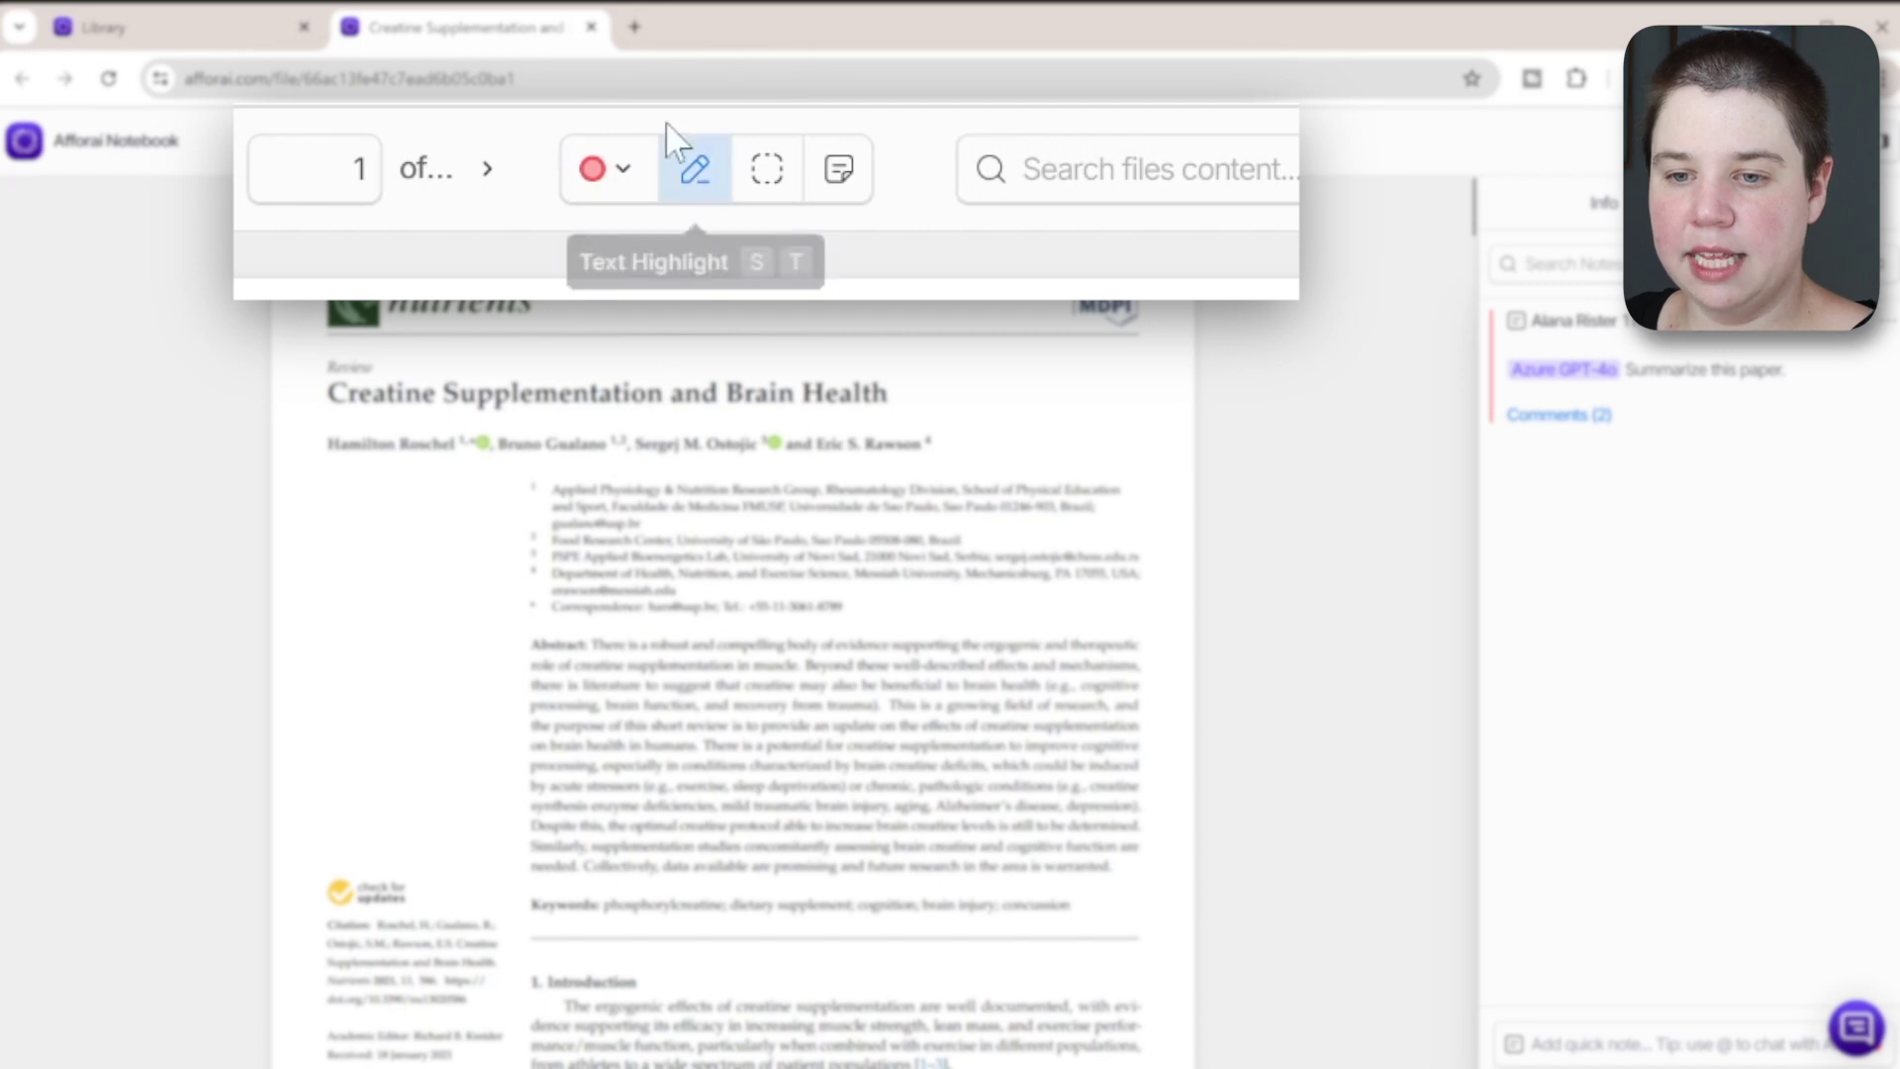
Highlight the first Introduction paragraph in pink with the Text Highlight pen.
left_click(692, 176)
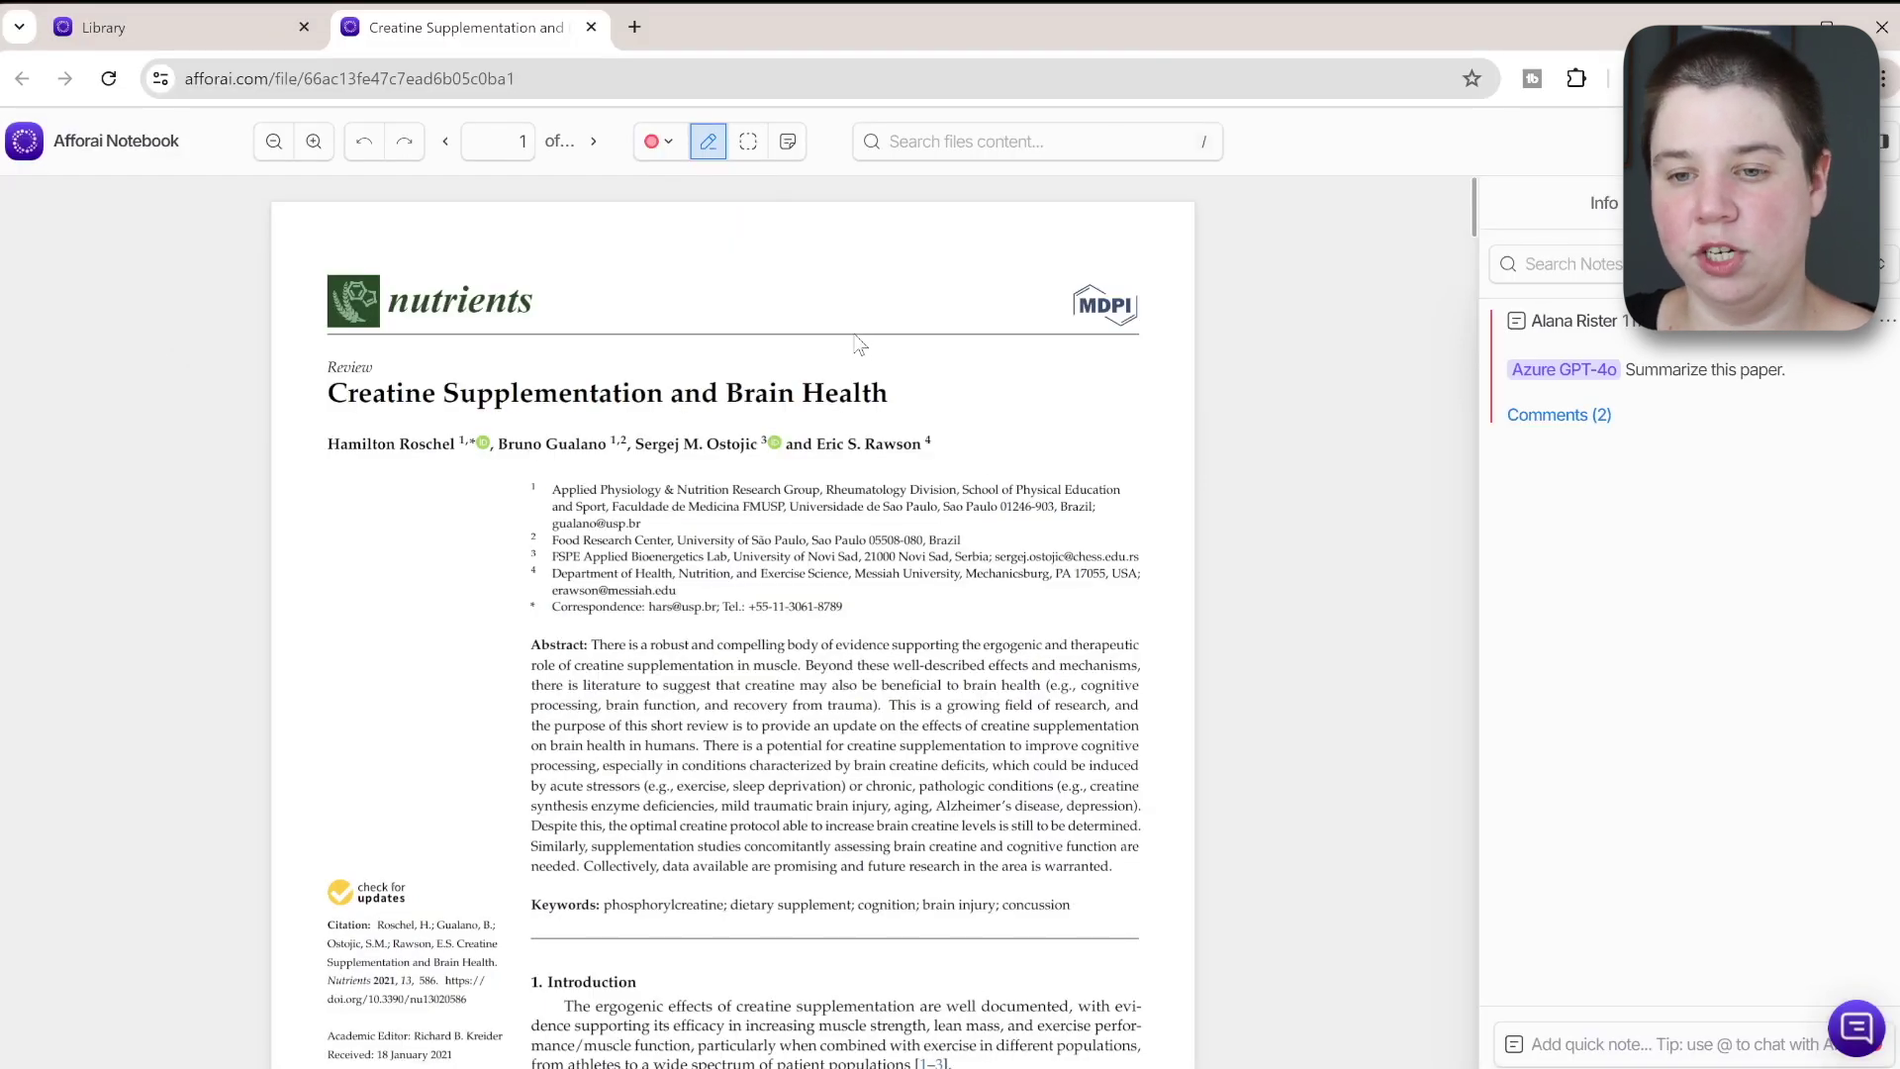
scroll(700, 556, "down", 6)
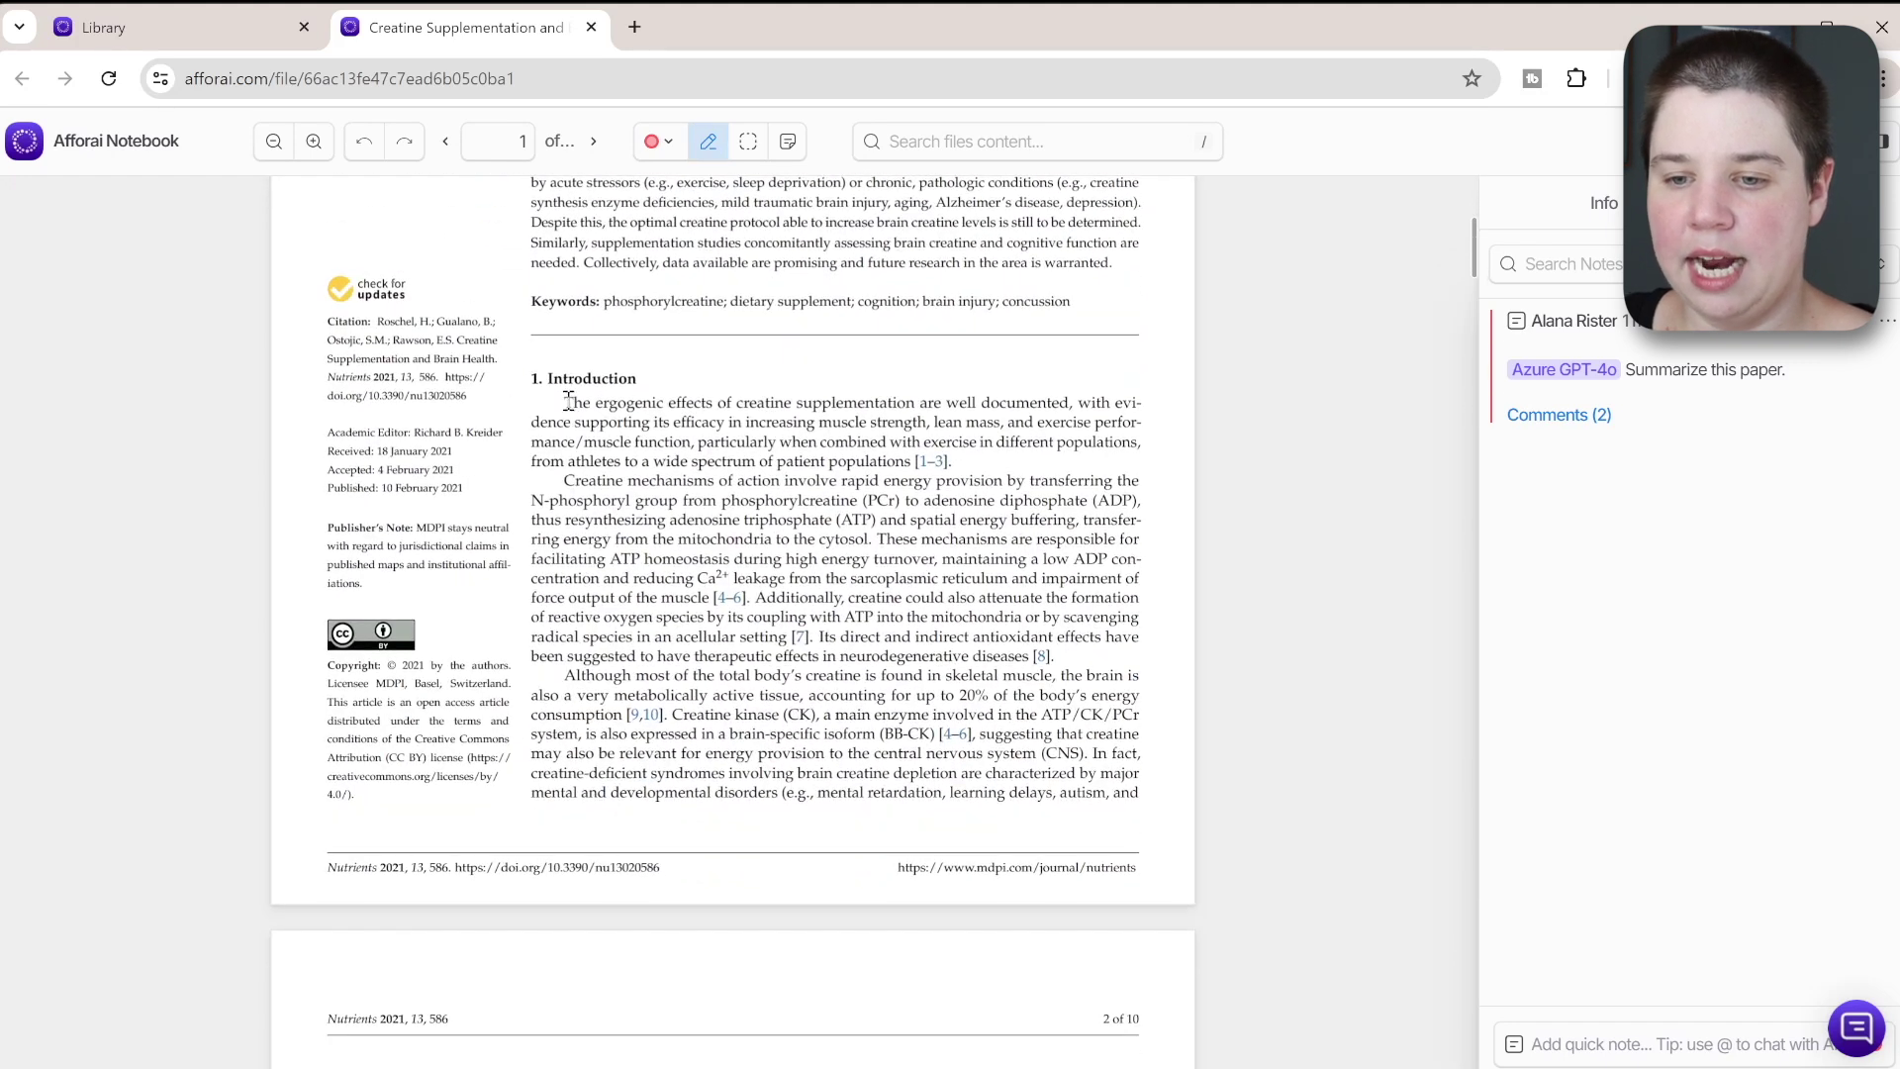
left_click_drag(567, 400, 950, 463)
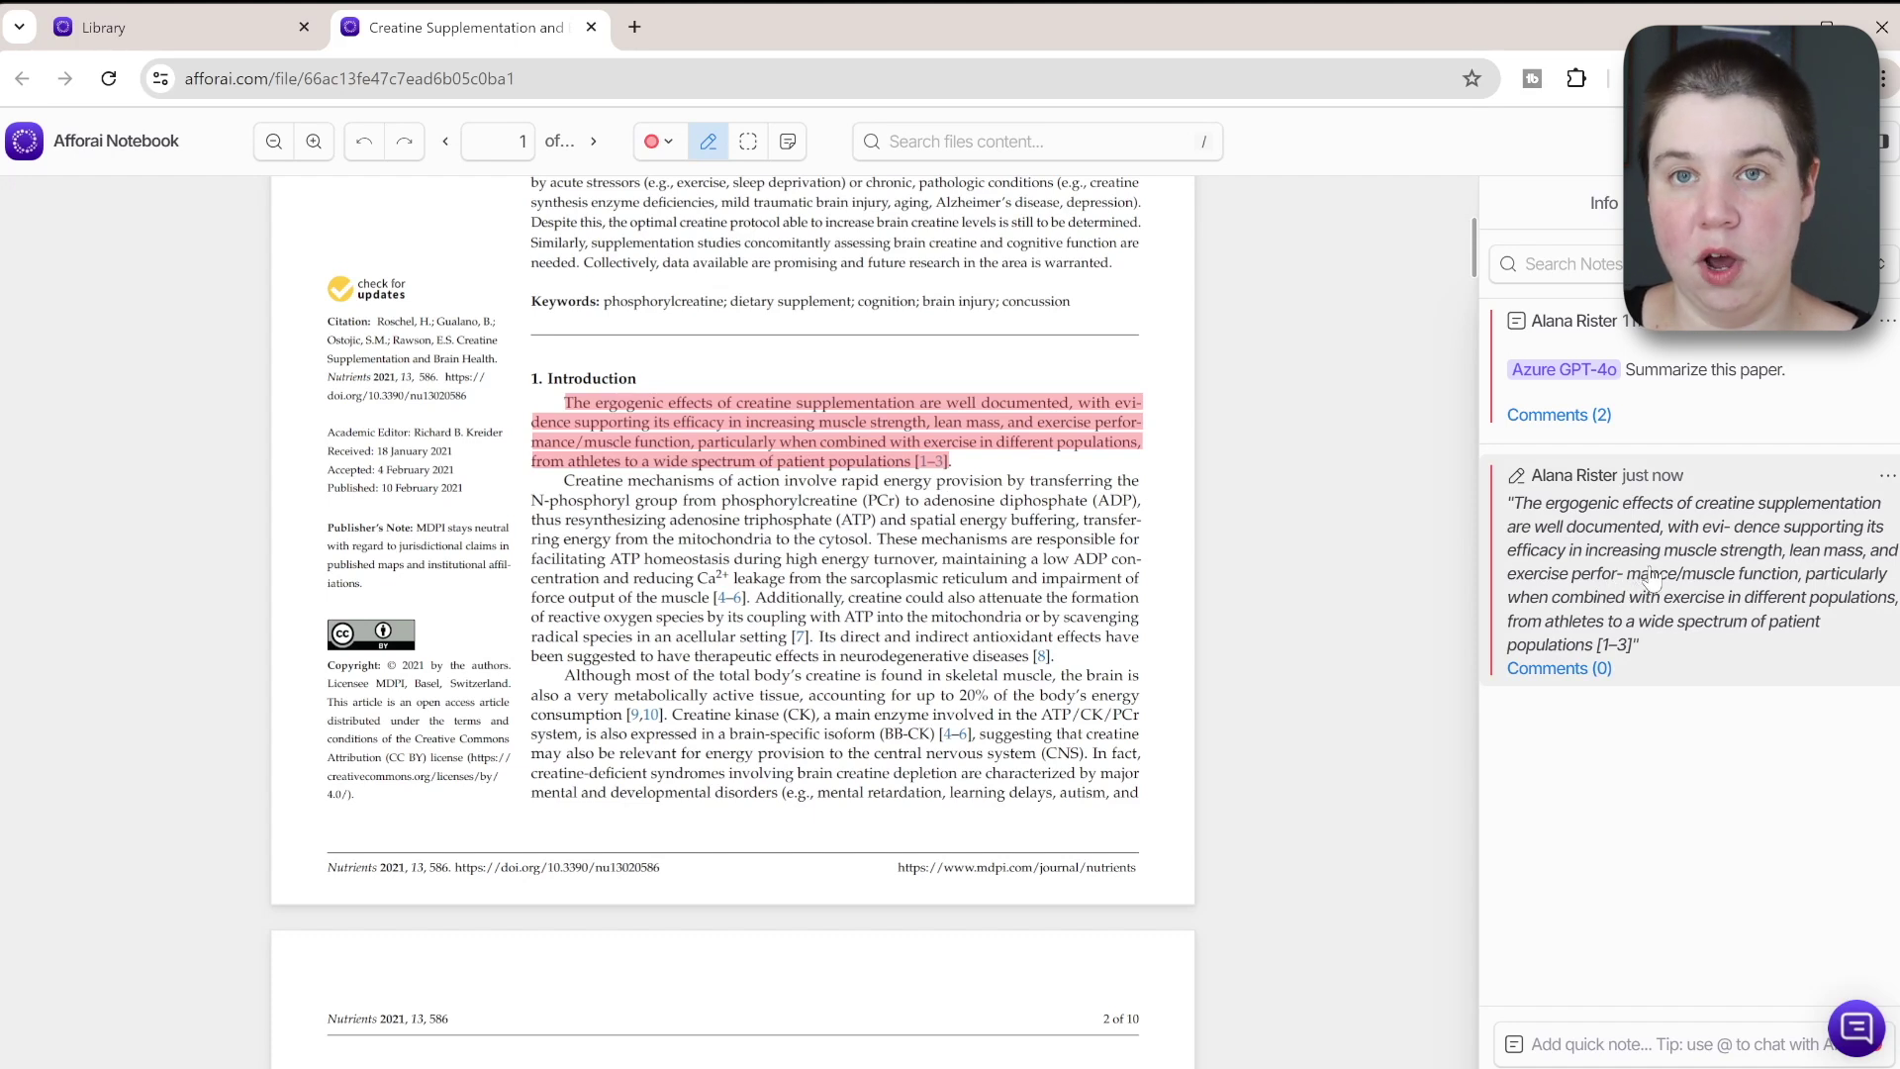
Comment 'Ergogenic effects' on the new highlight's note.
left_click(1568, 672)
left_click(1301, 534)
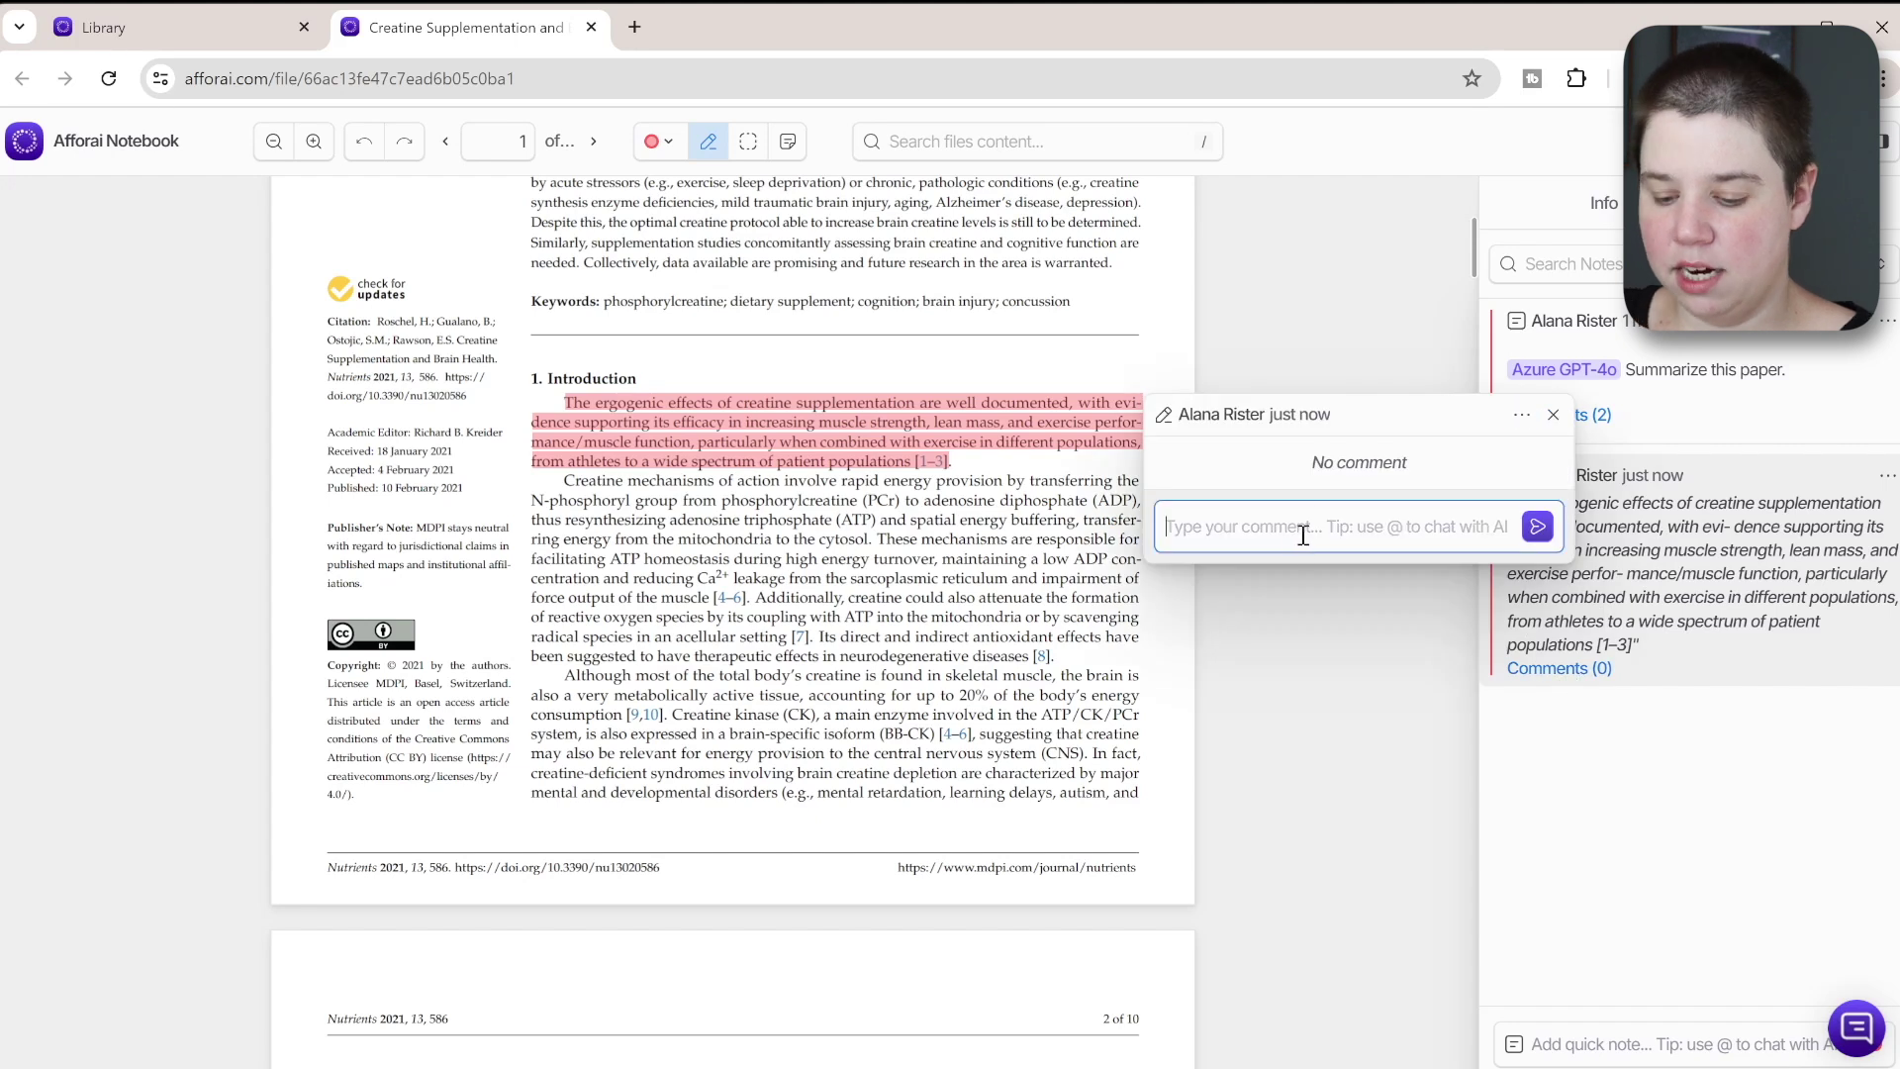
type("Ergogenic effect")
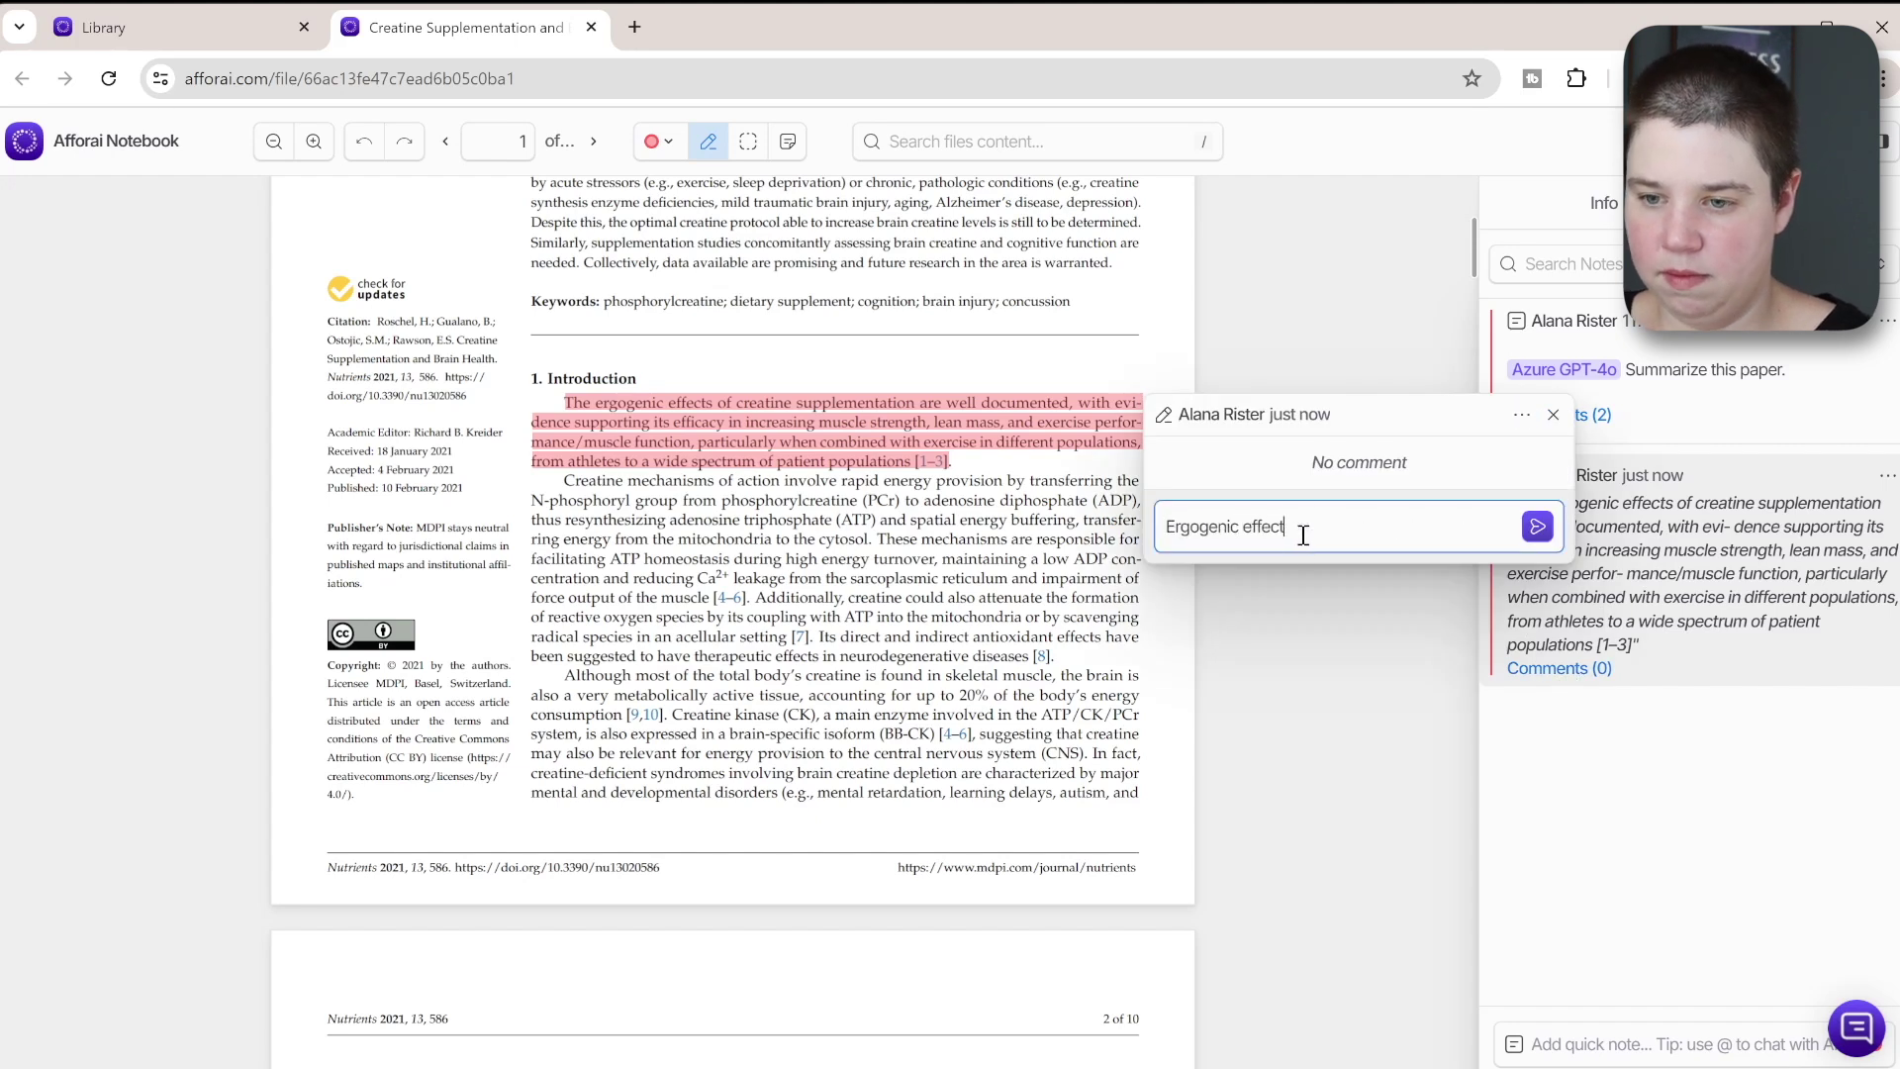
type("s")
key("Return")
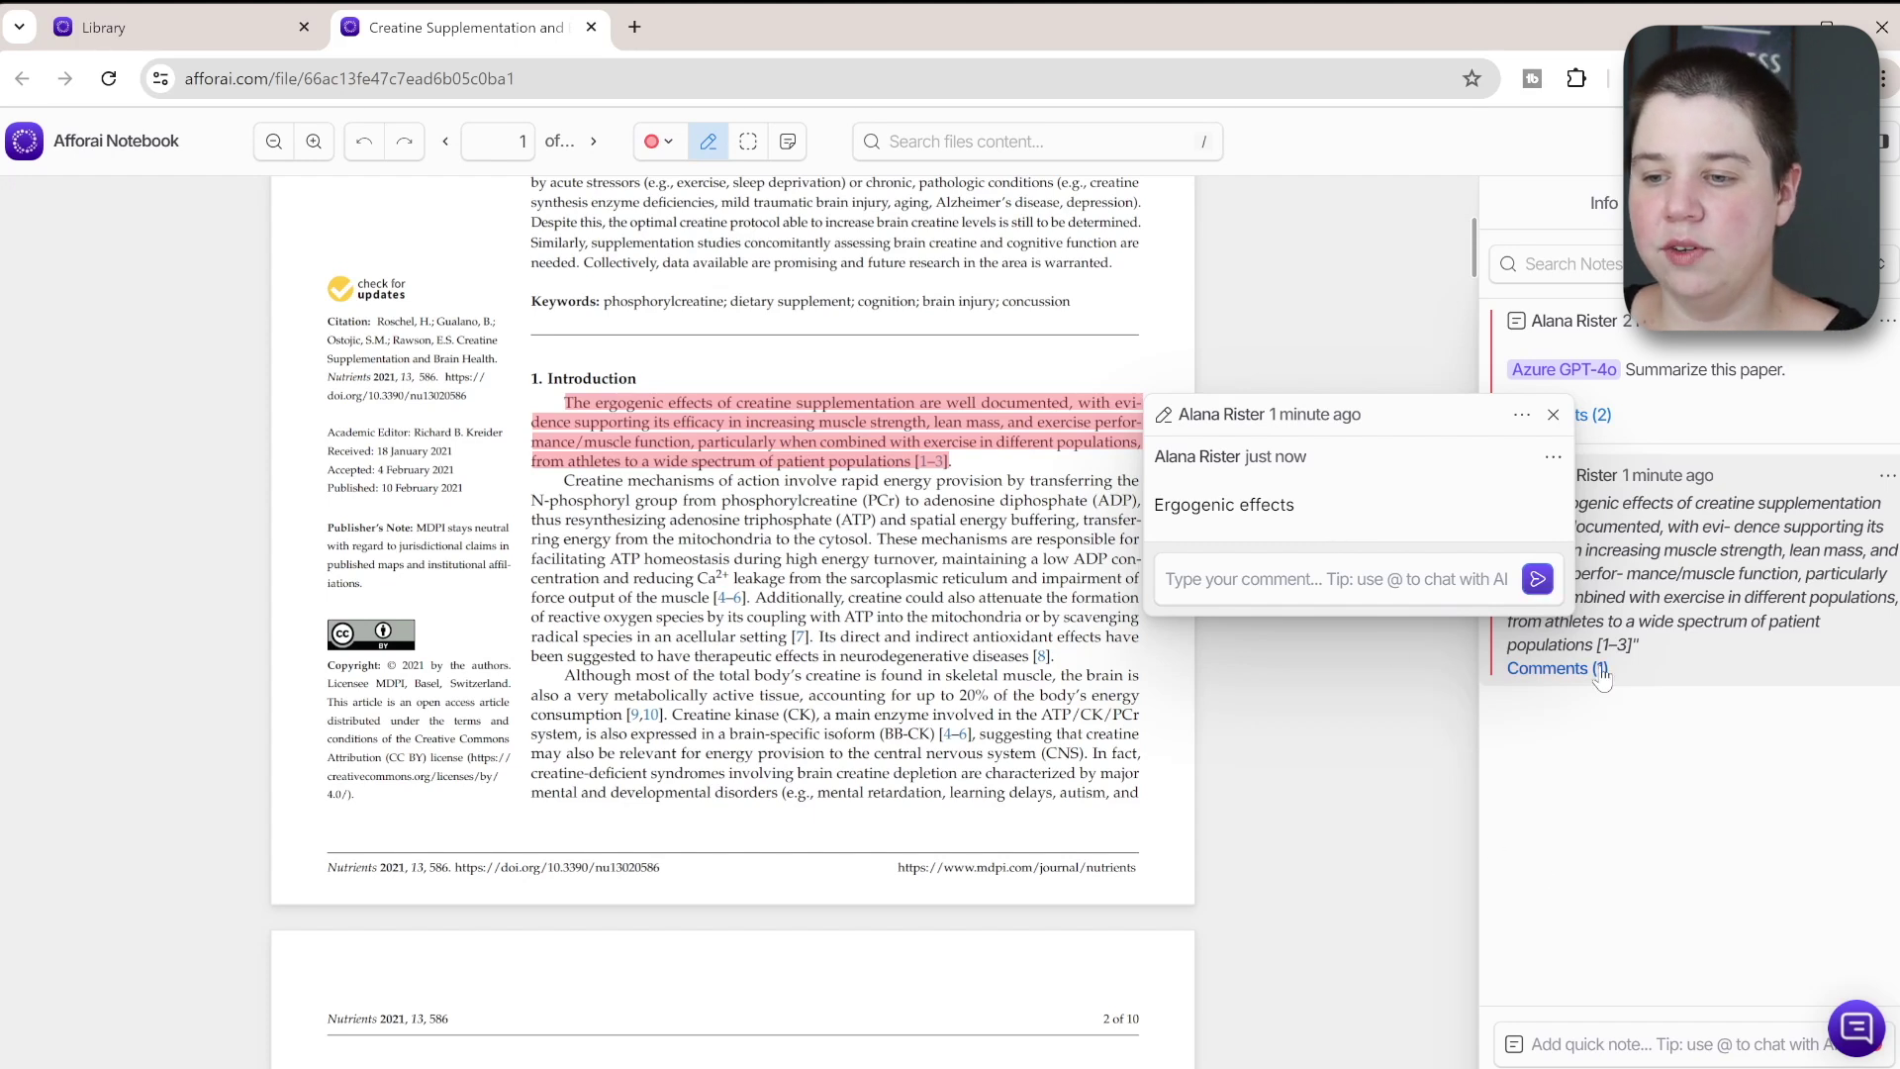
left_click(1553, 416)
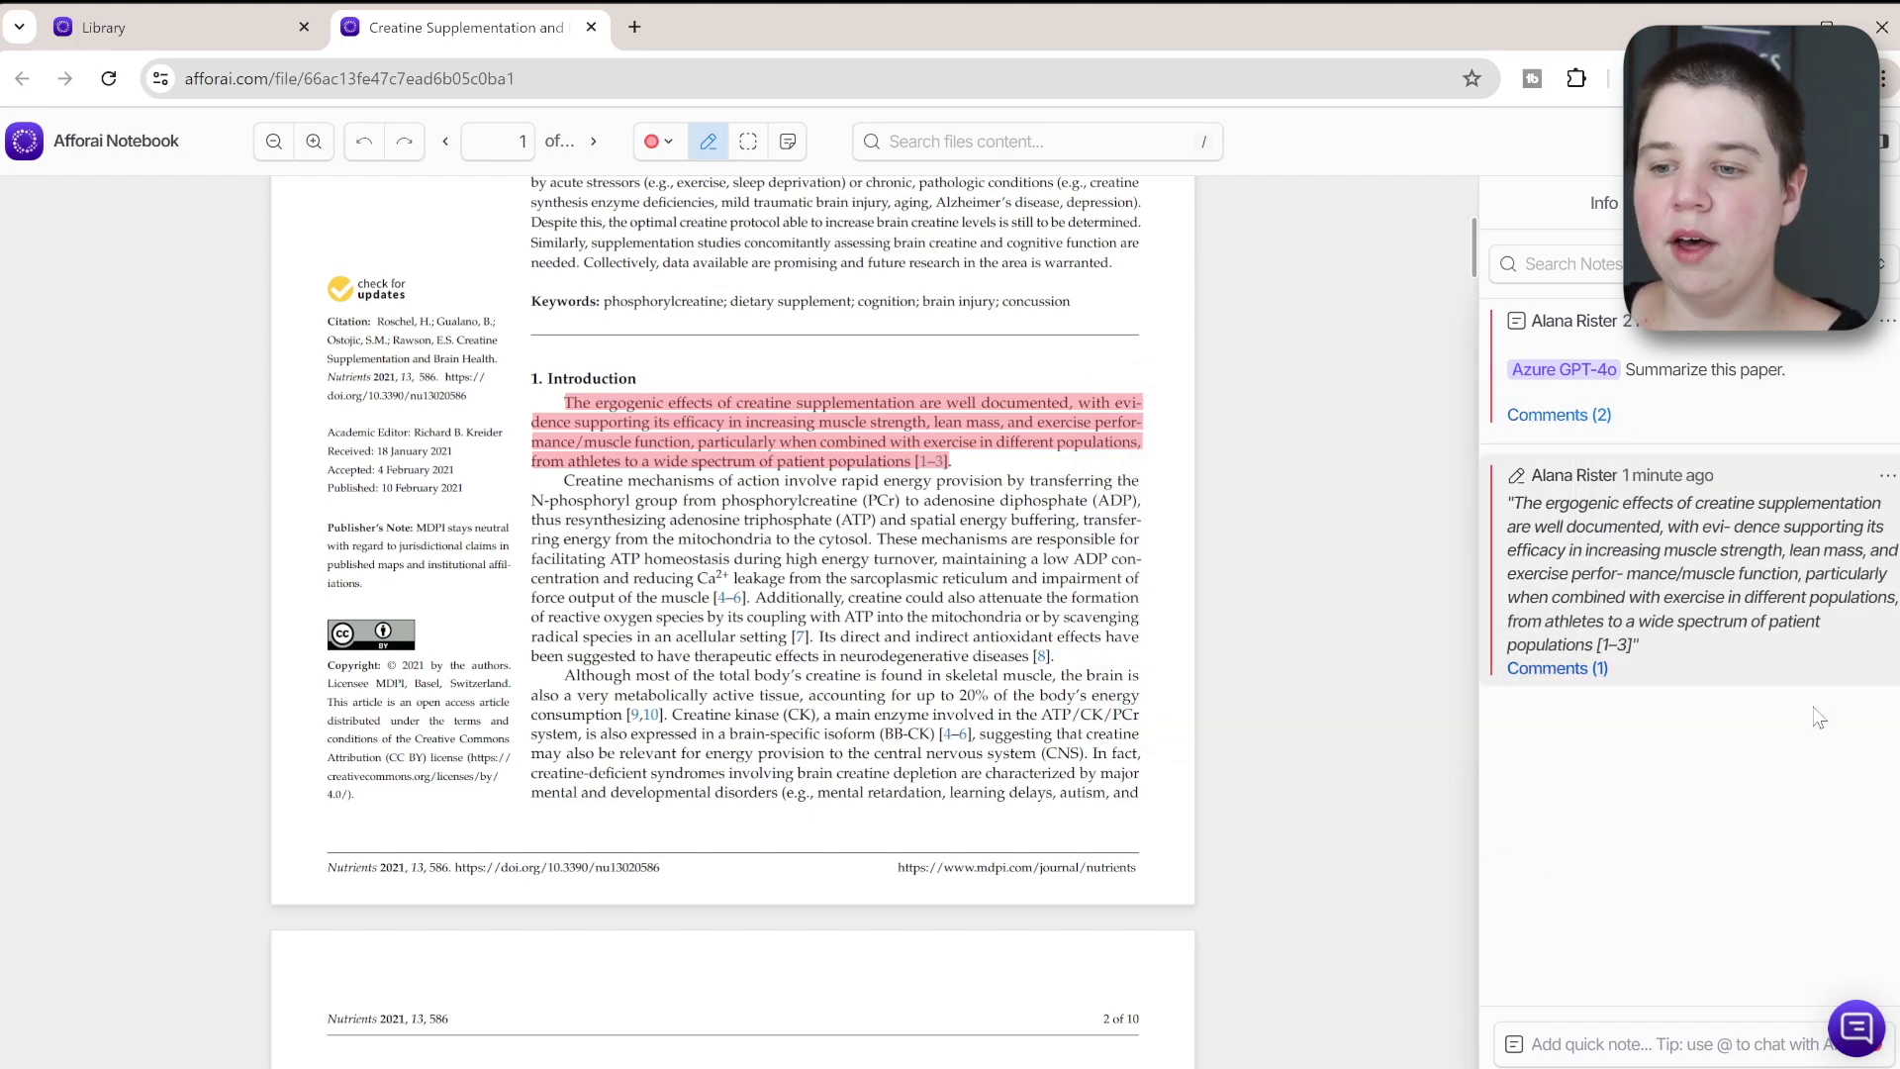
In the Library, open the brain health paper's Notes and check the summary note's comments.
left_click(127, 34)
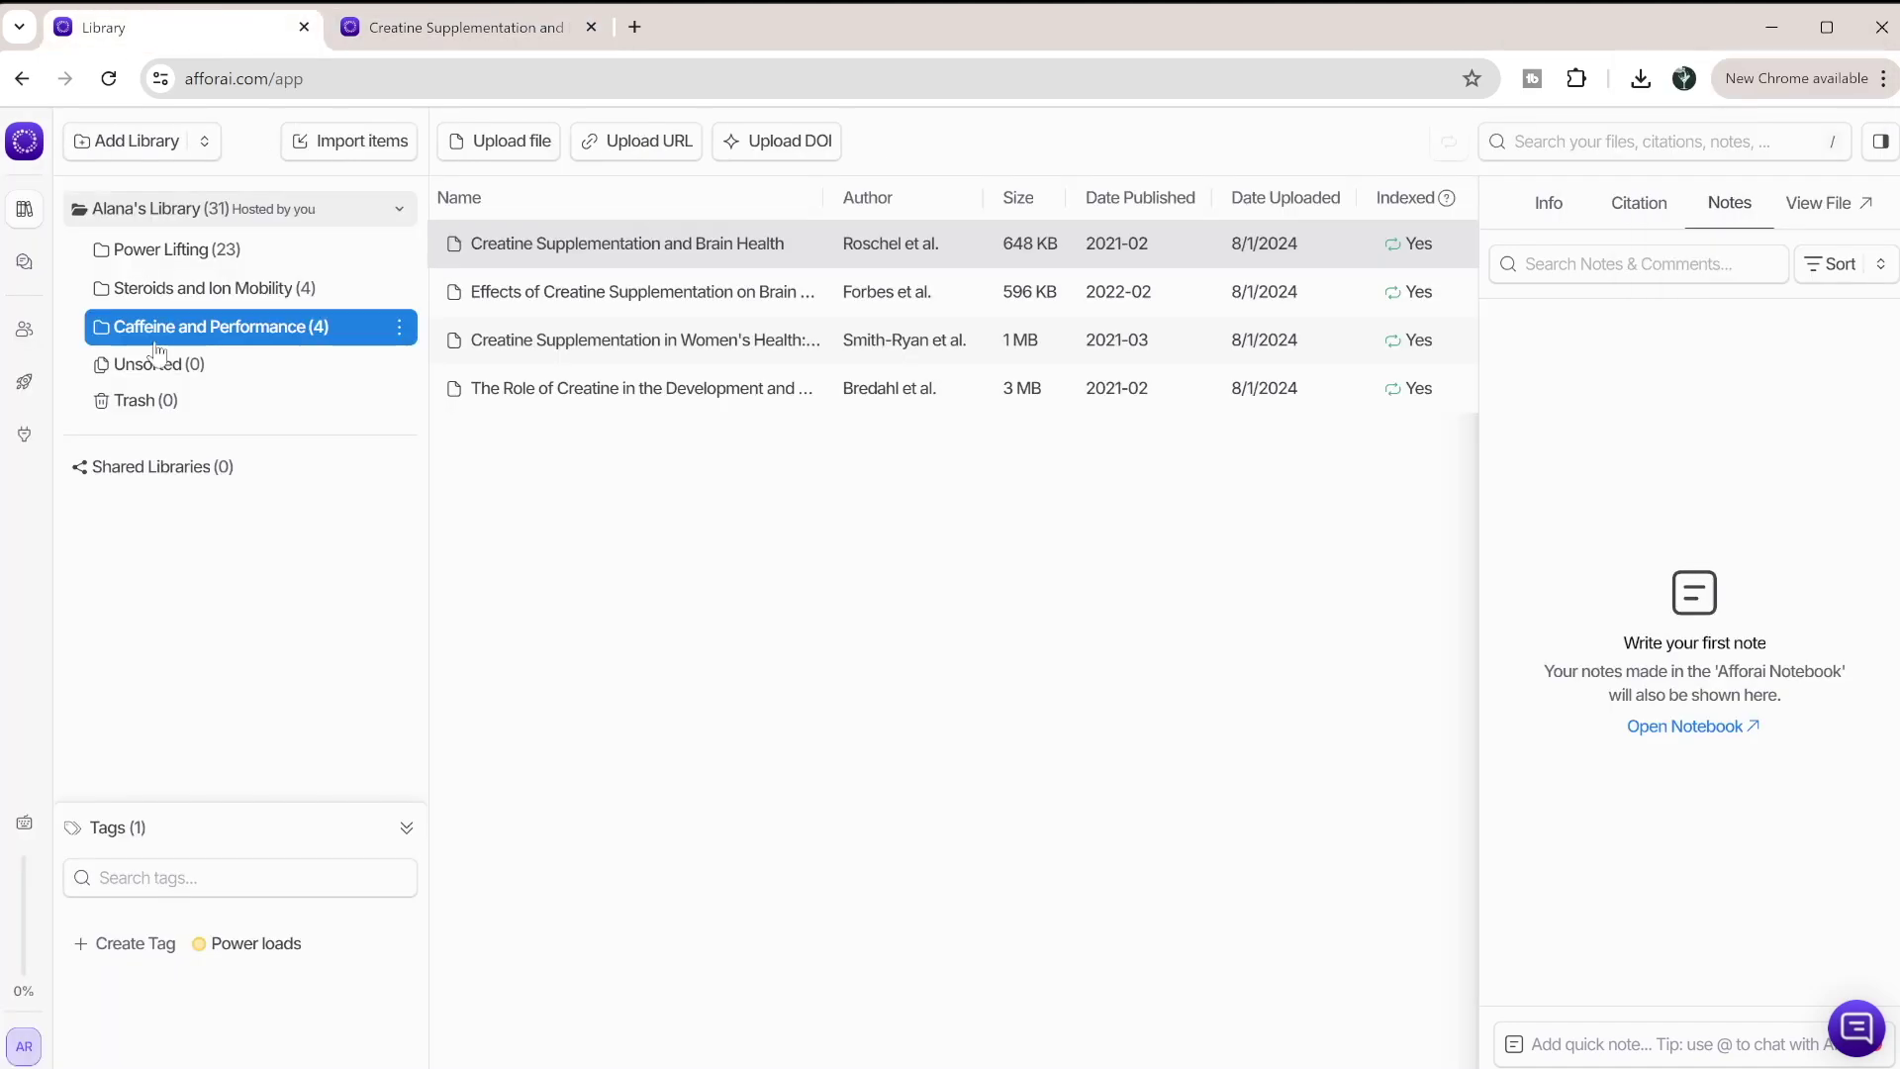
left_click(539, 244)
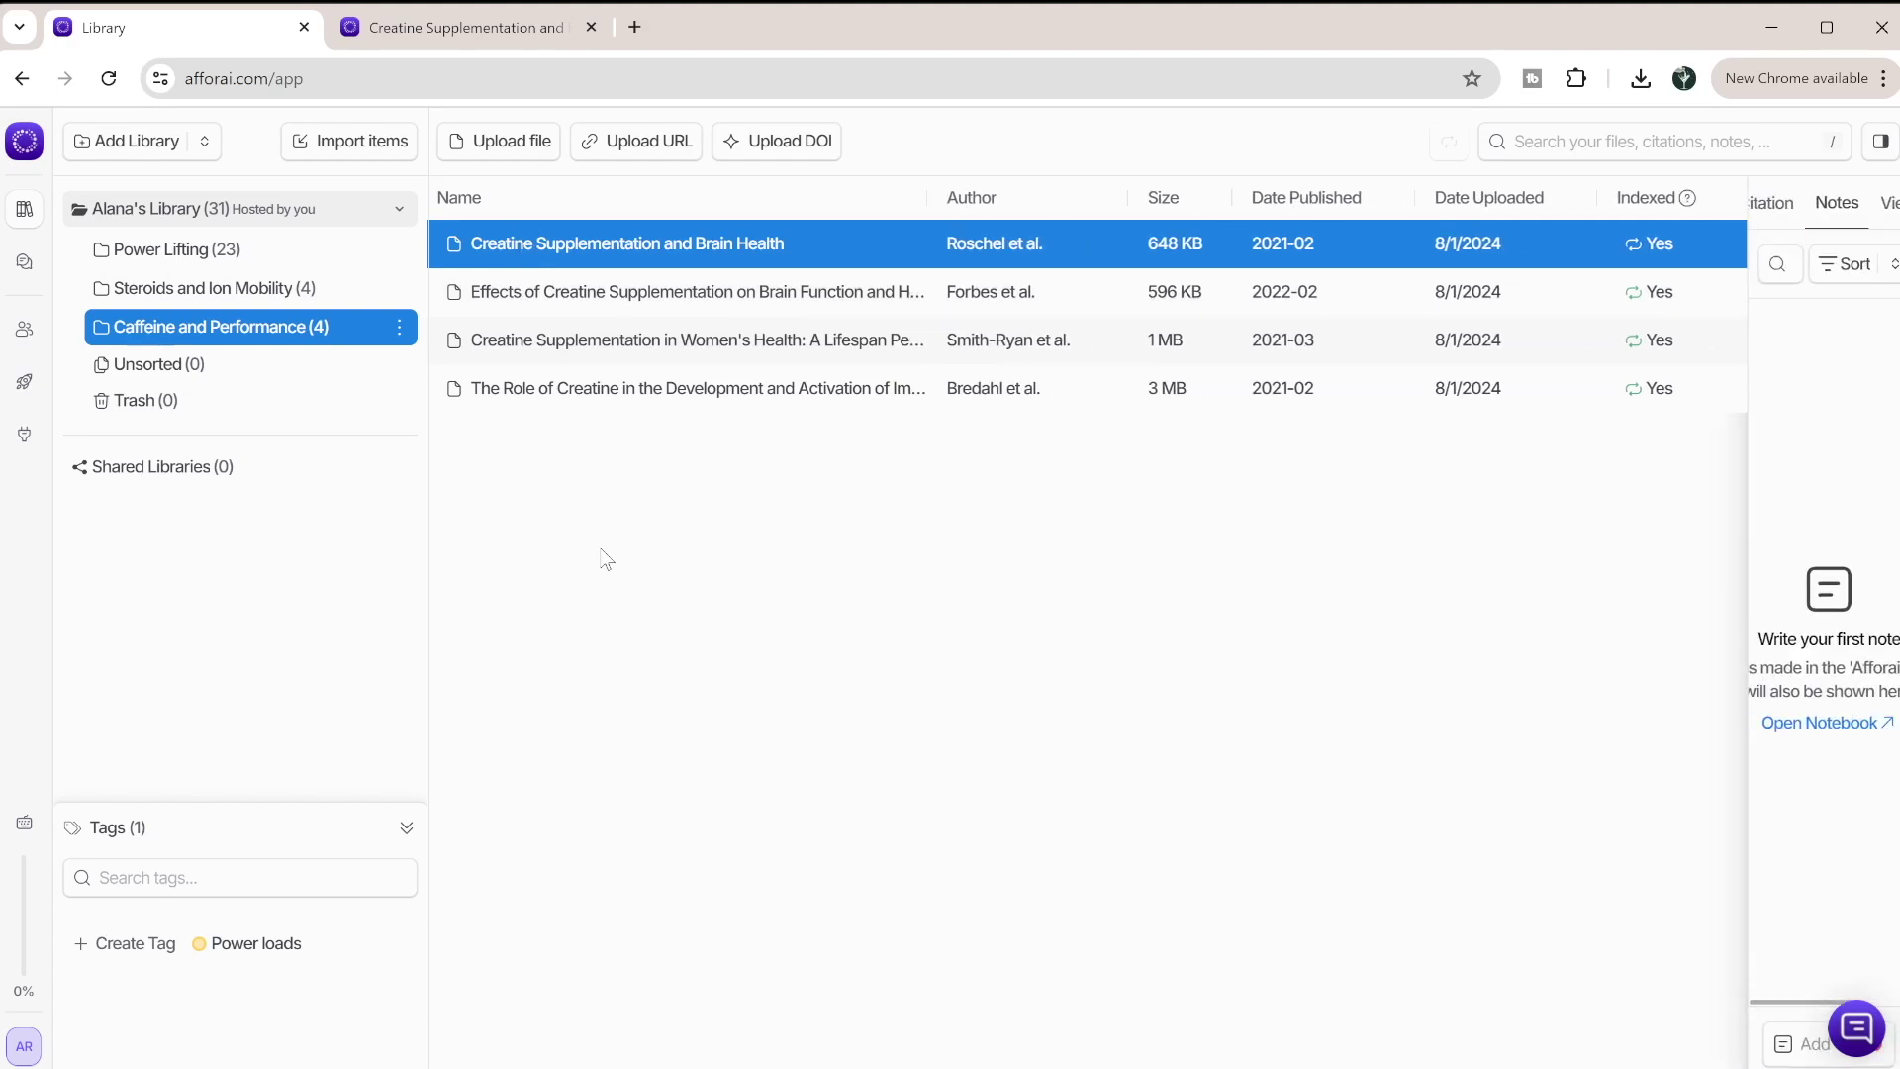
left_click(1730, 208)
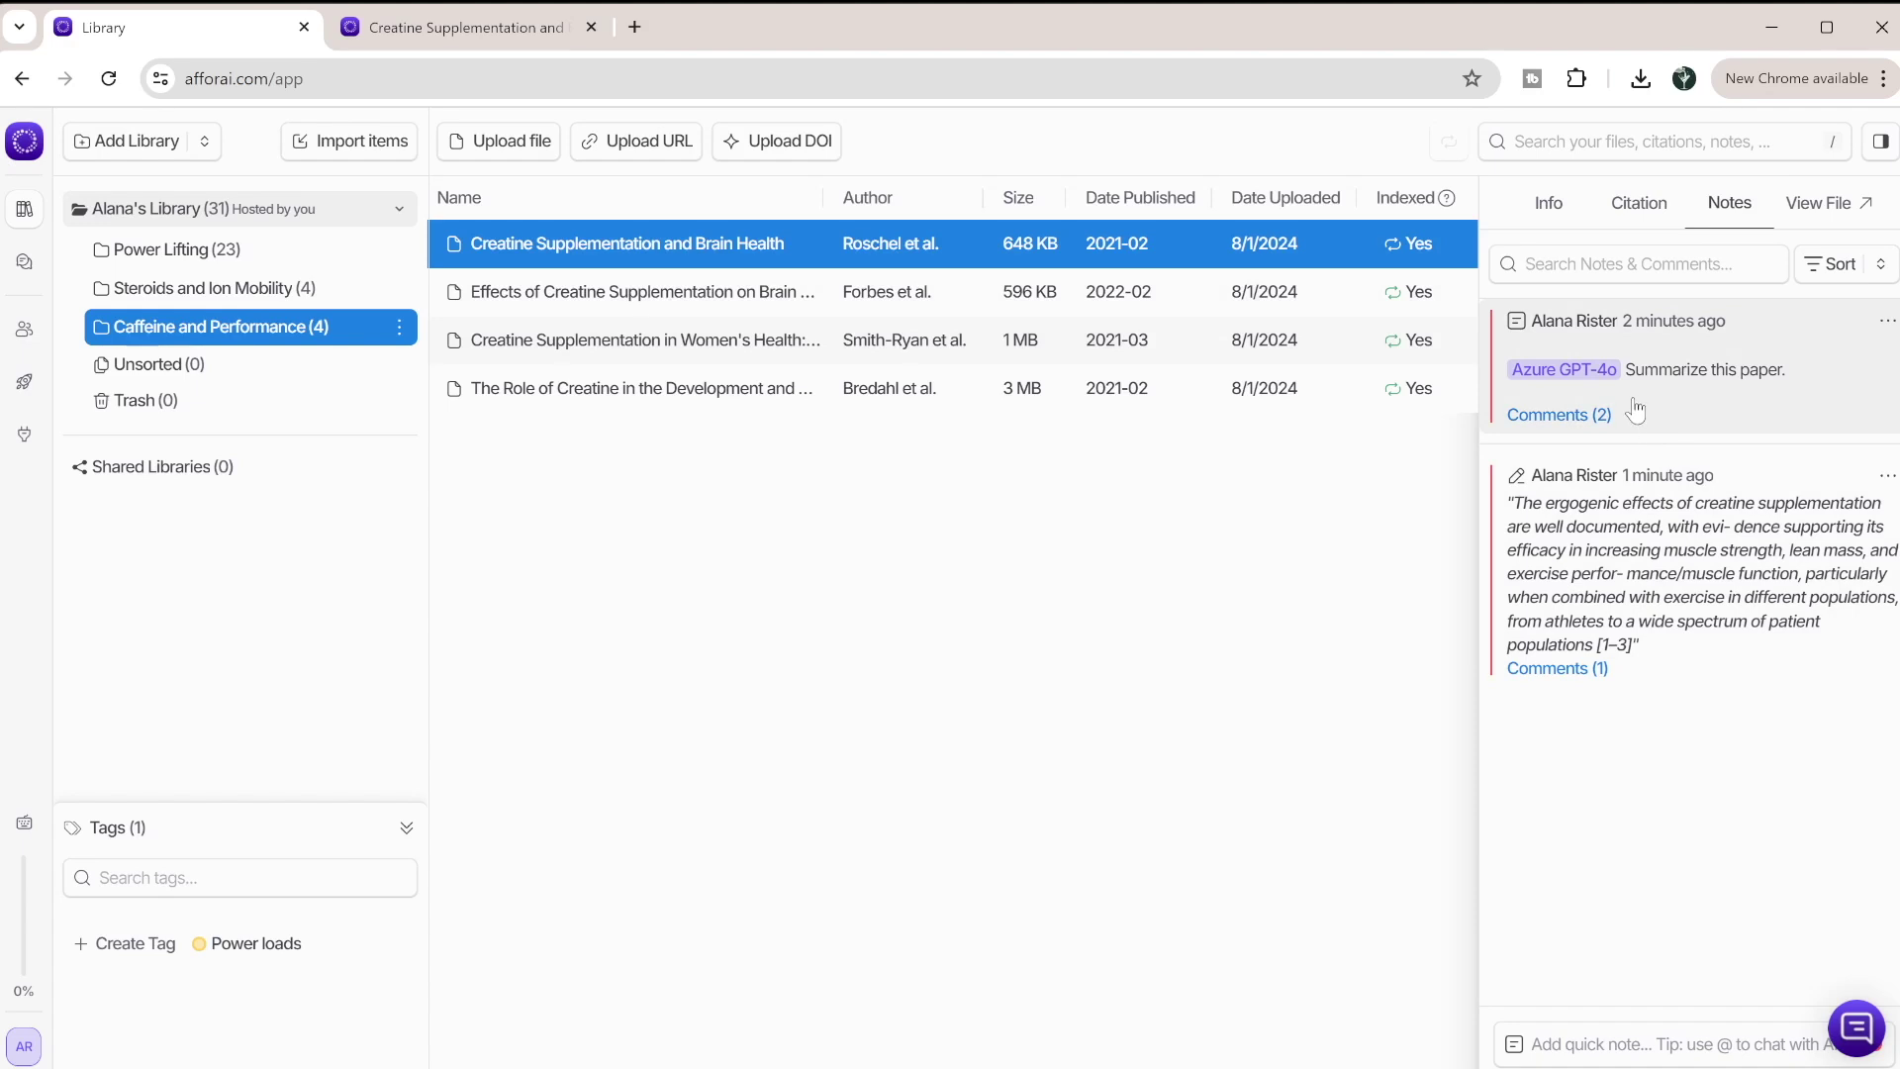
left_click(1607, 416)
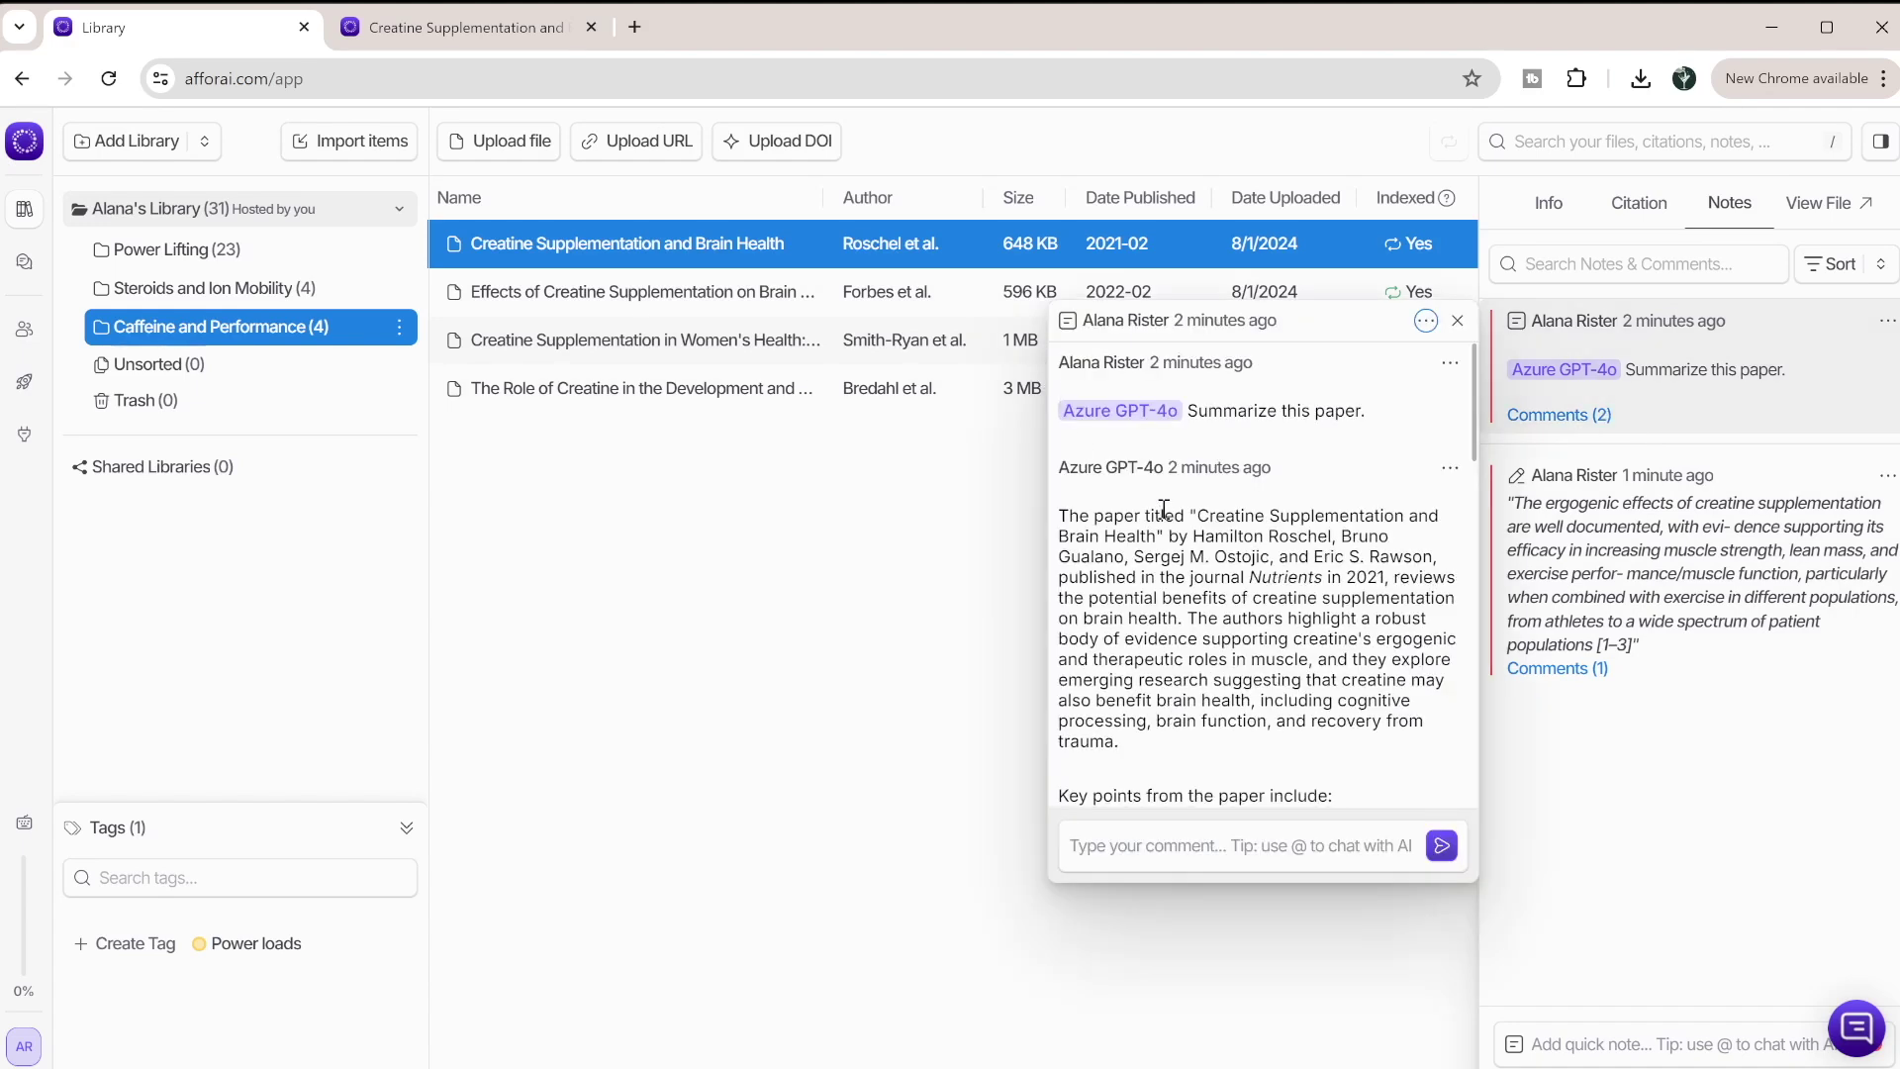
left_click(1456, 320)
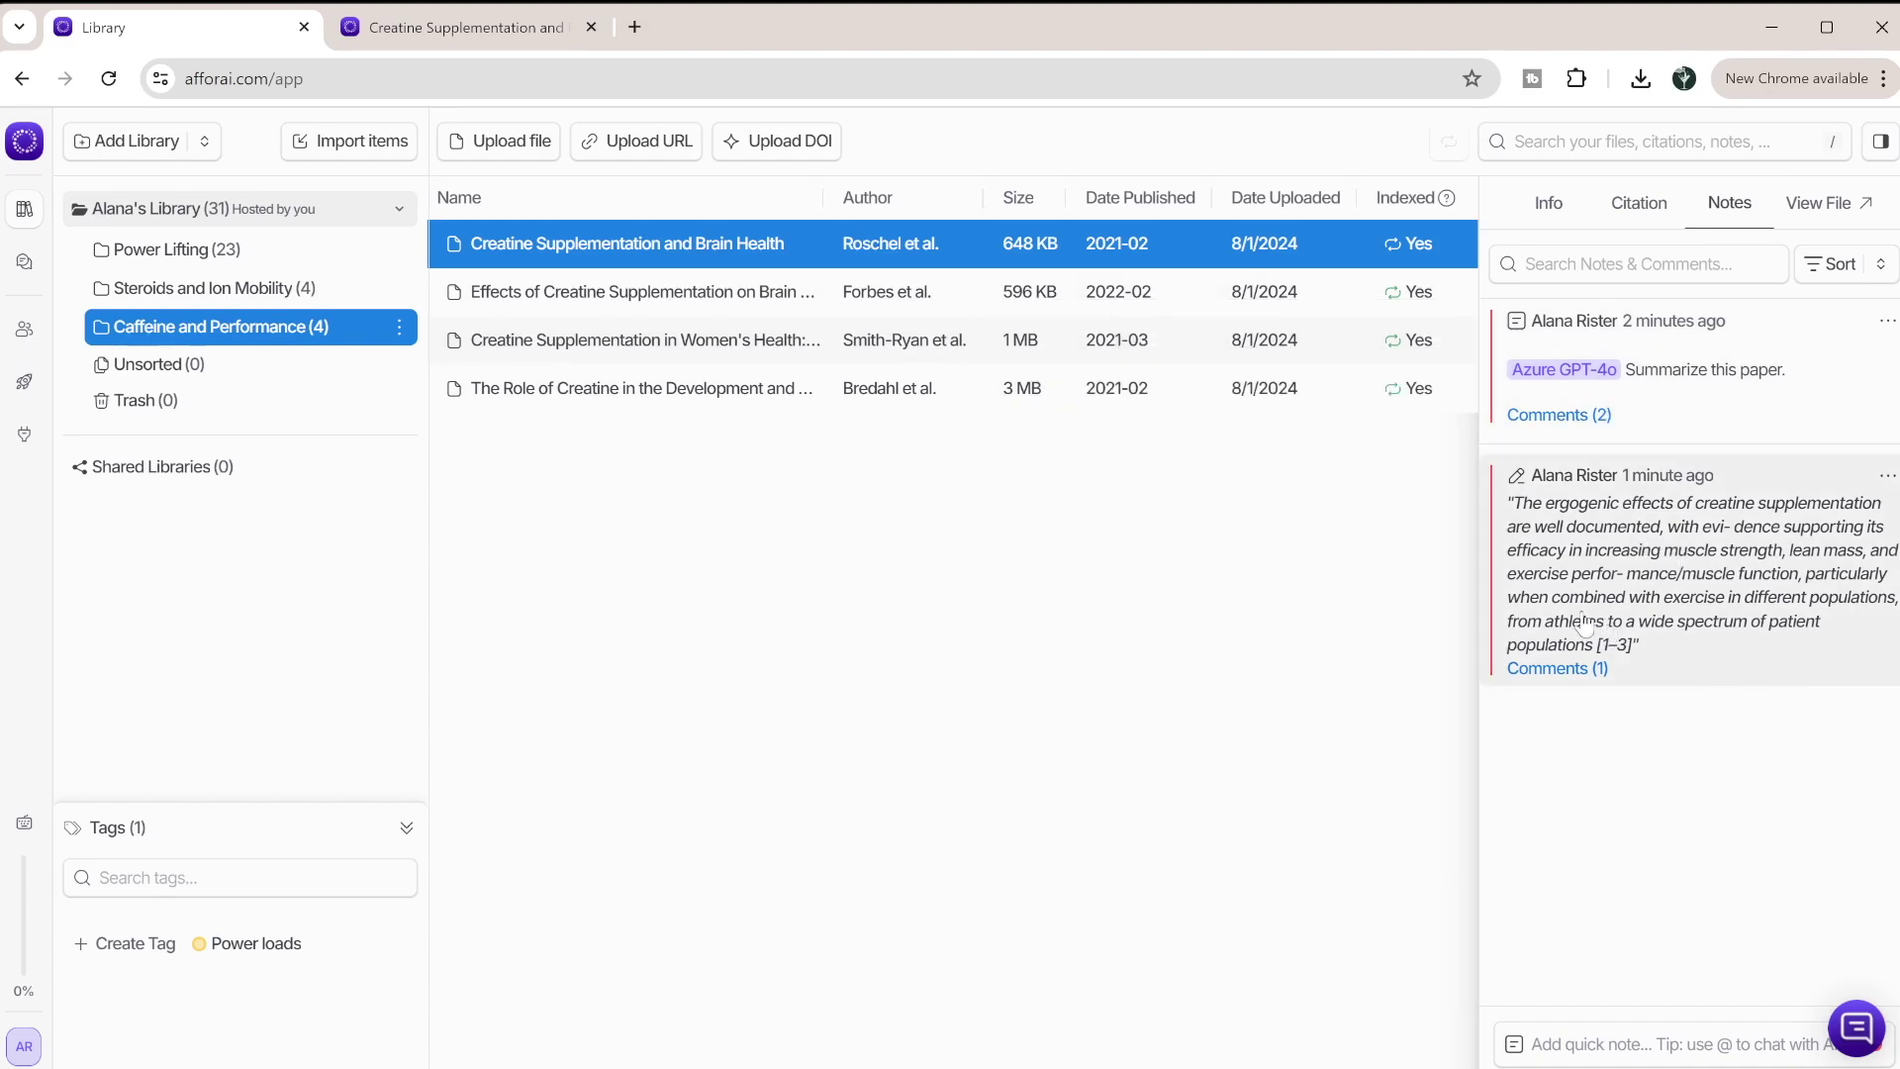
Box the whole Abstract as a rectangular area highlight, creating a third note.
left_click(451, 39)
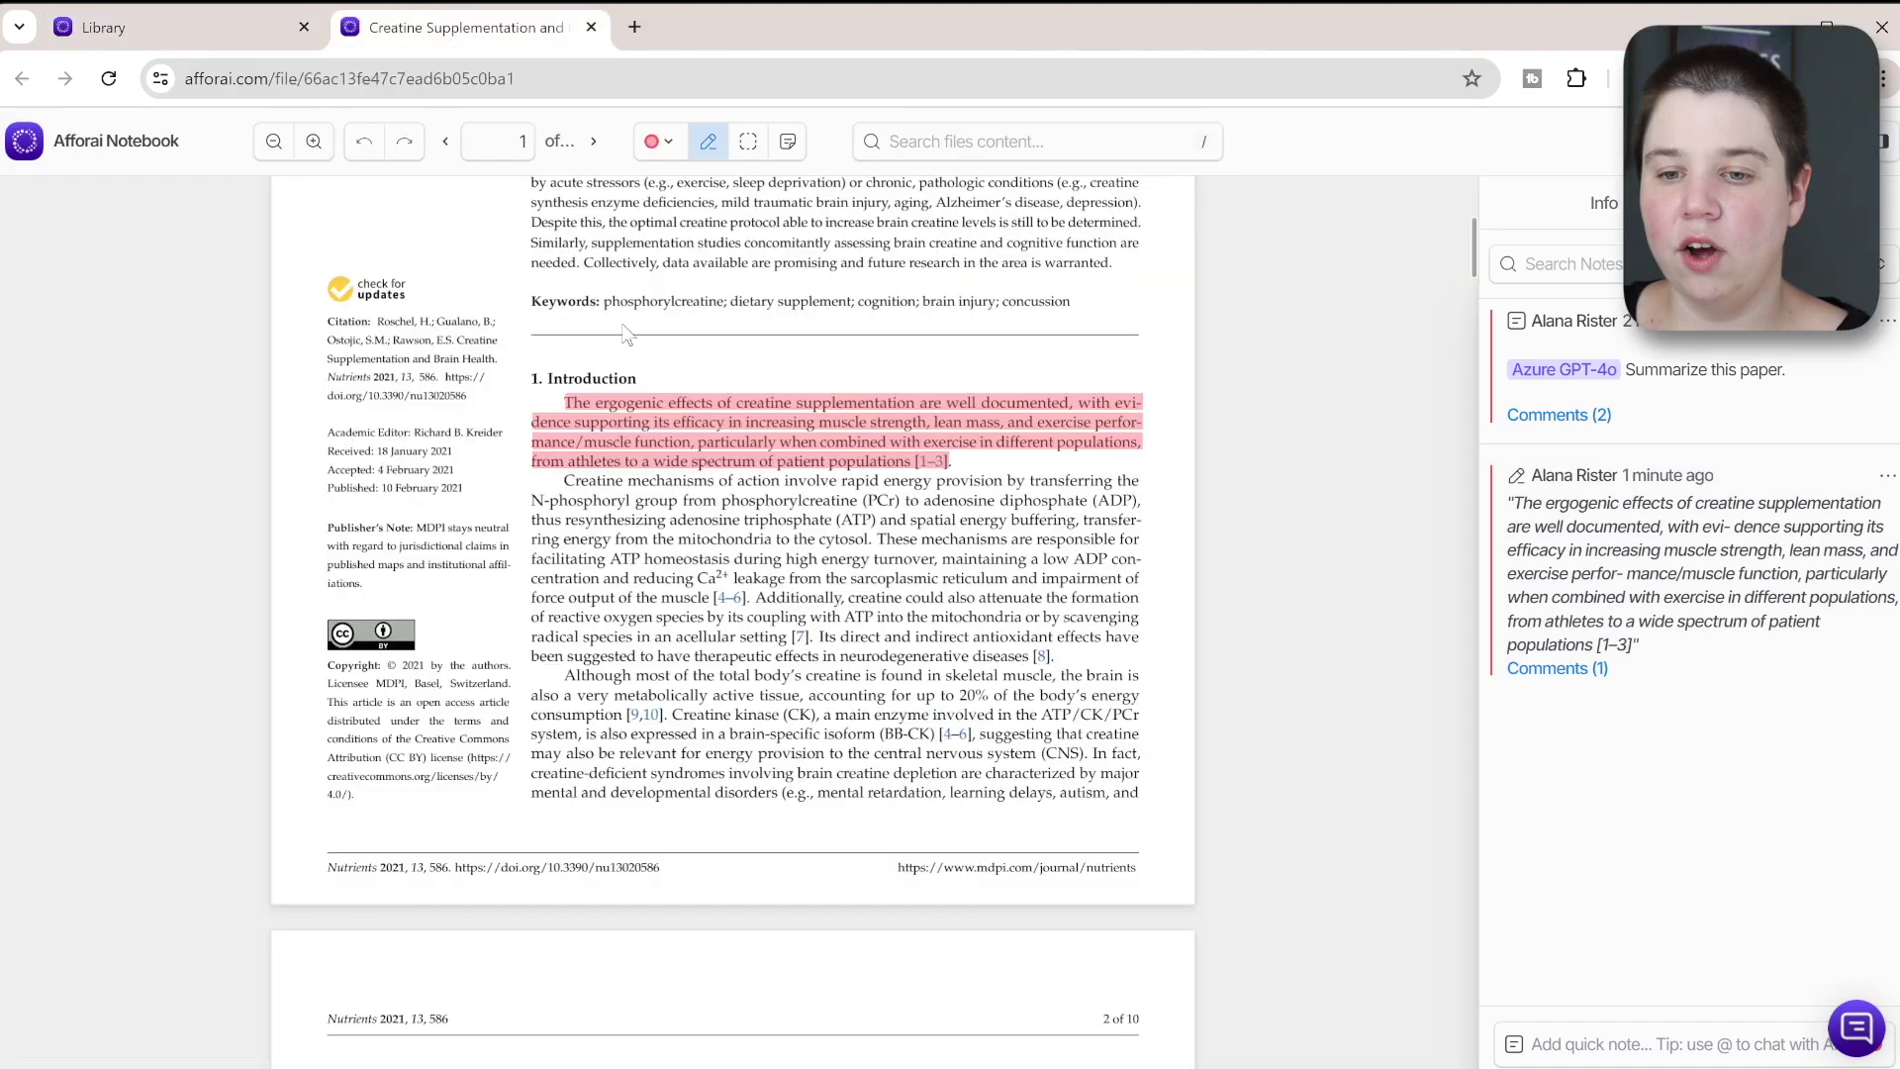
scroll(647, 382, "up", 4)
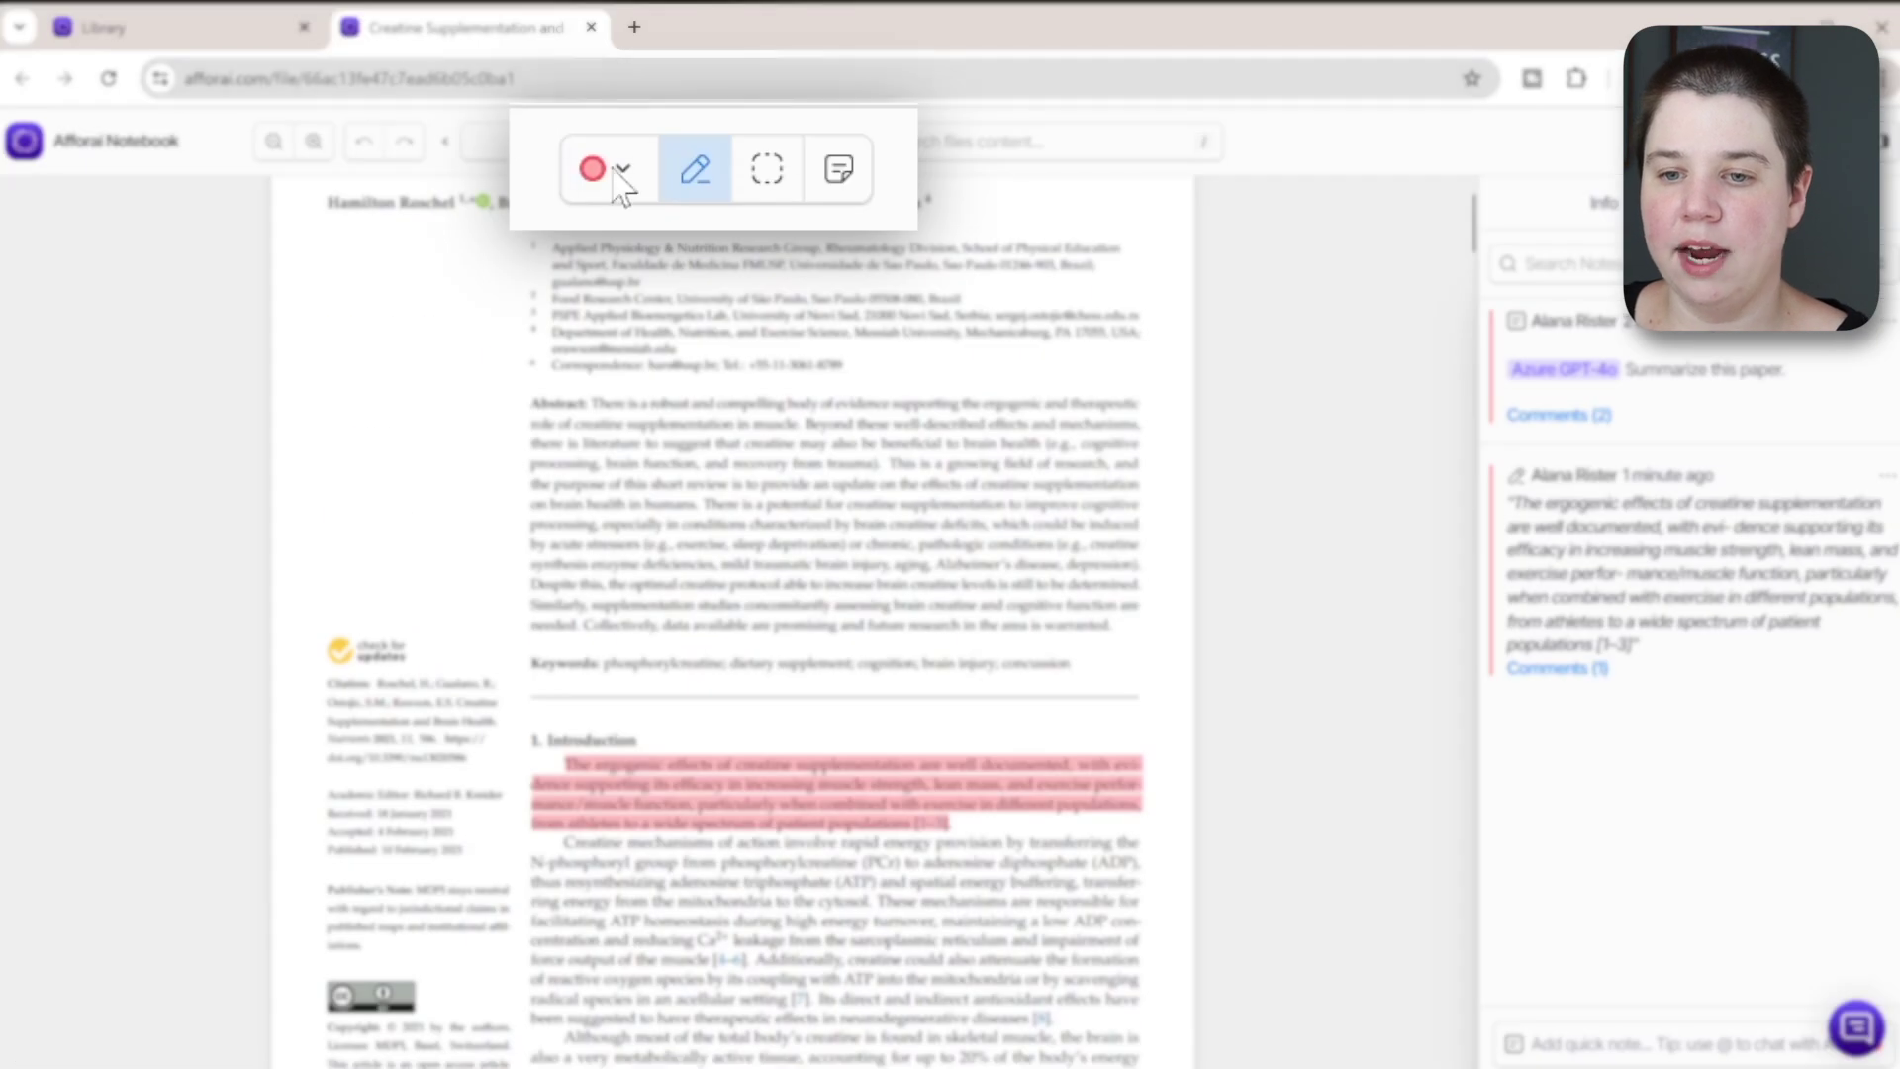
left_click(773, 178)
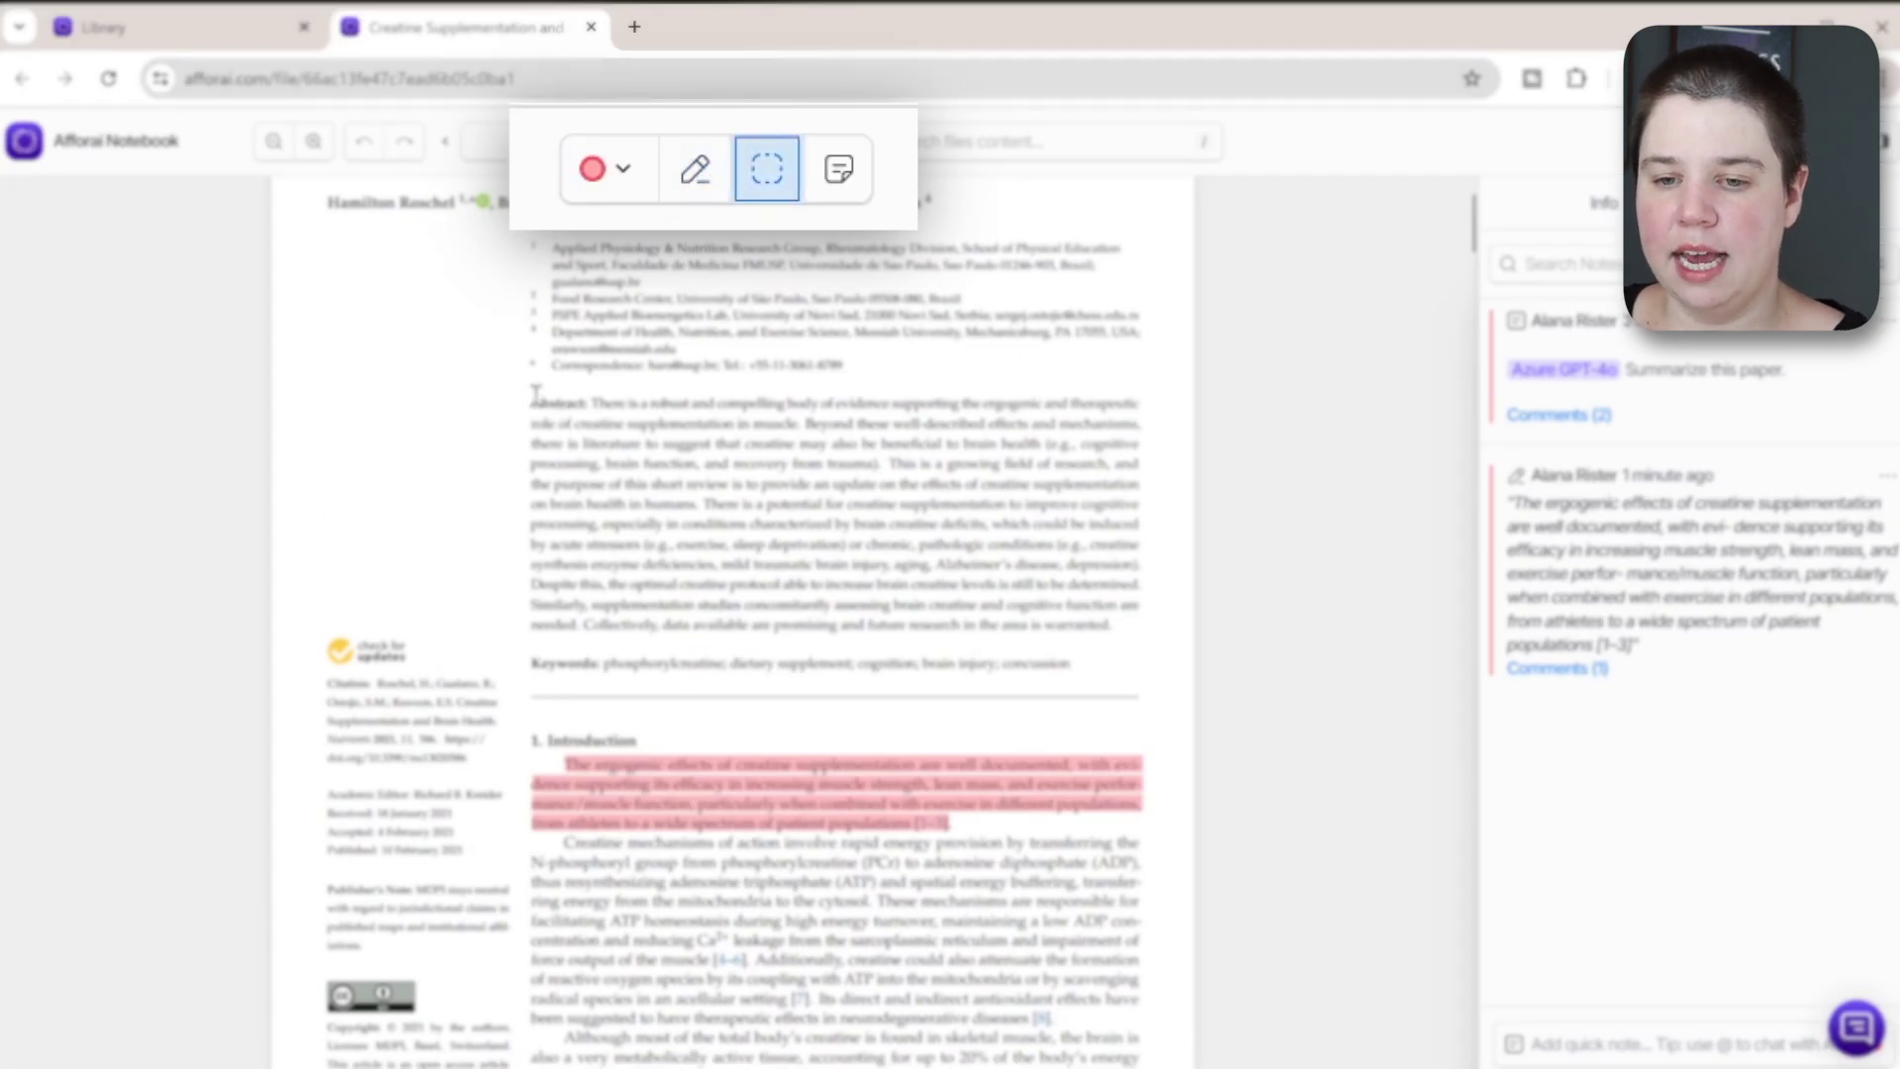
left_click_drag(529, 397, 1149, 657)
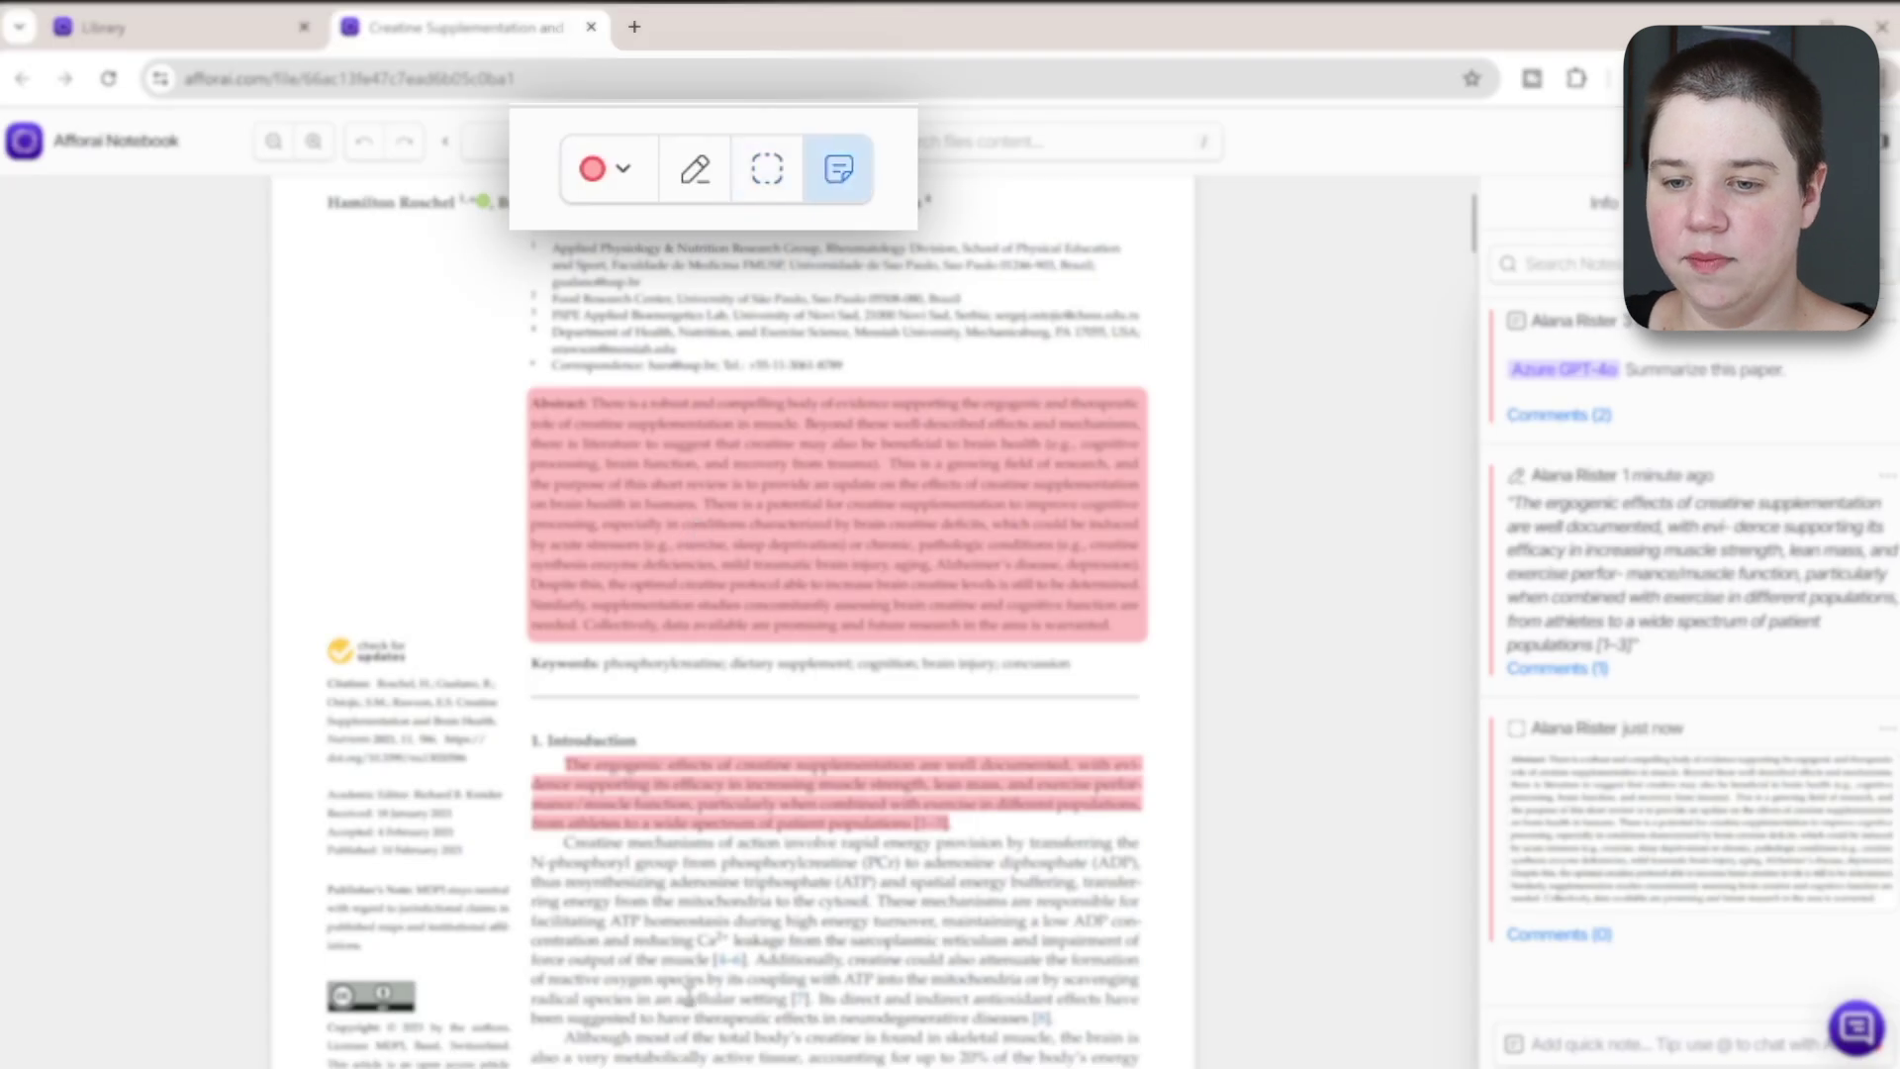
scroll(683, 643, "down", 8)
scroll(653, 757, "down", 10)
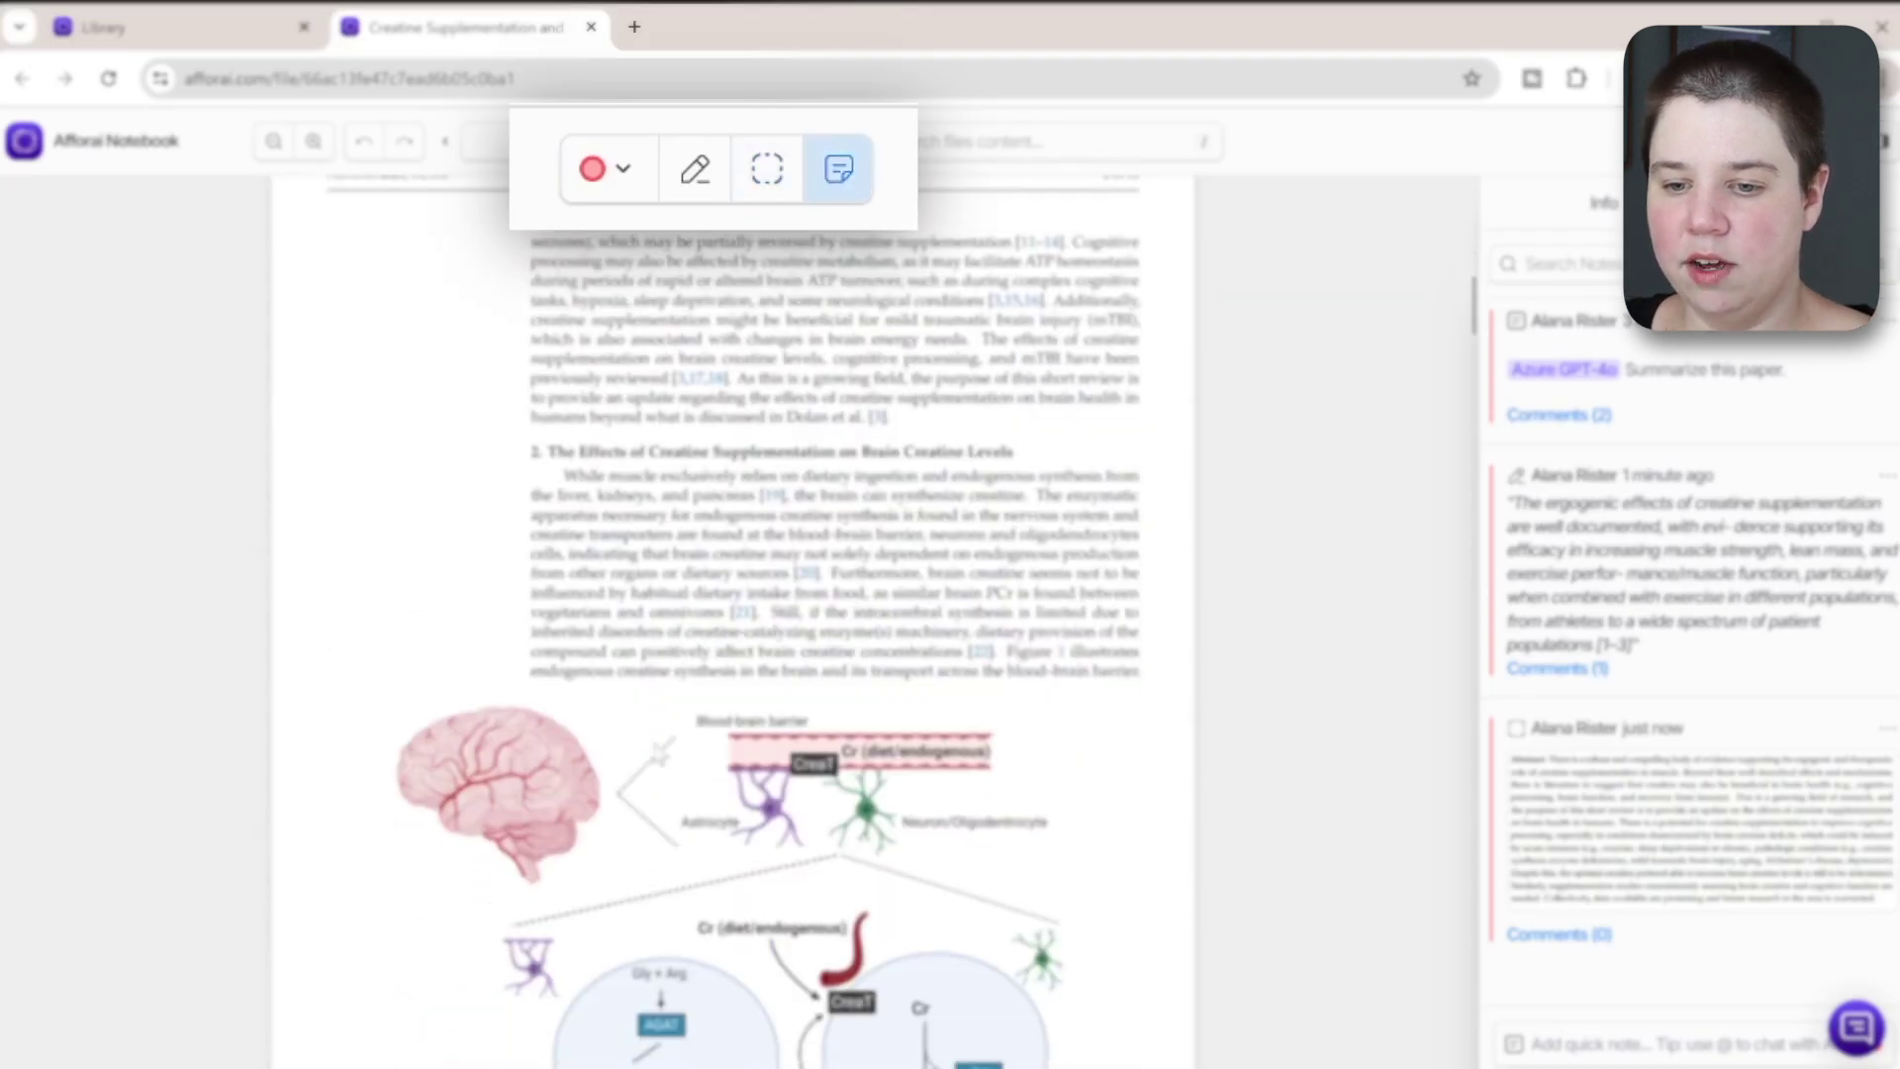
Pin a note on Figure 1 asking Azure GPT-4 Omni why the blood-brain barrier matters for creatine supplementation.
left_click(428, 643)
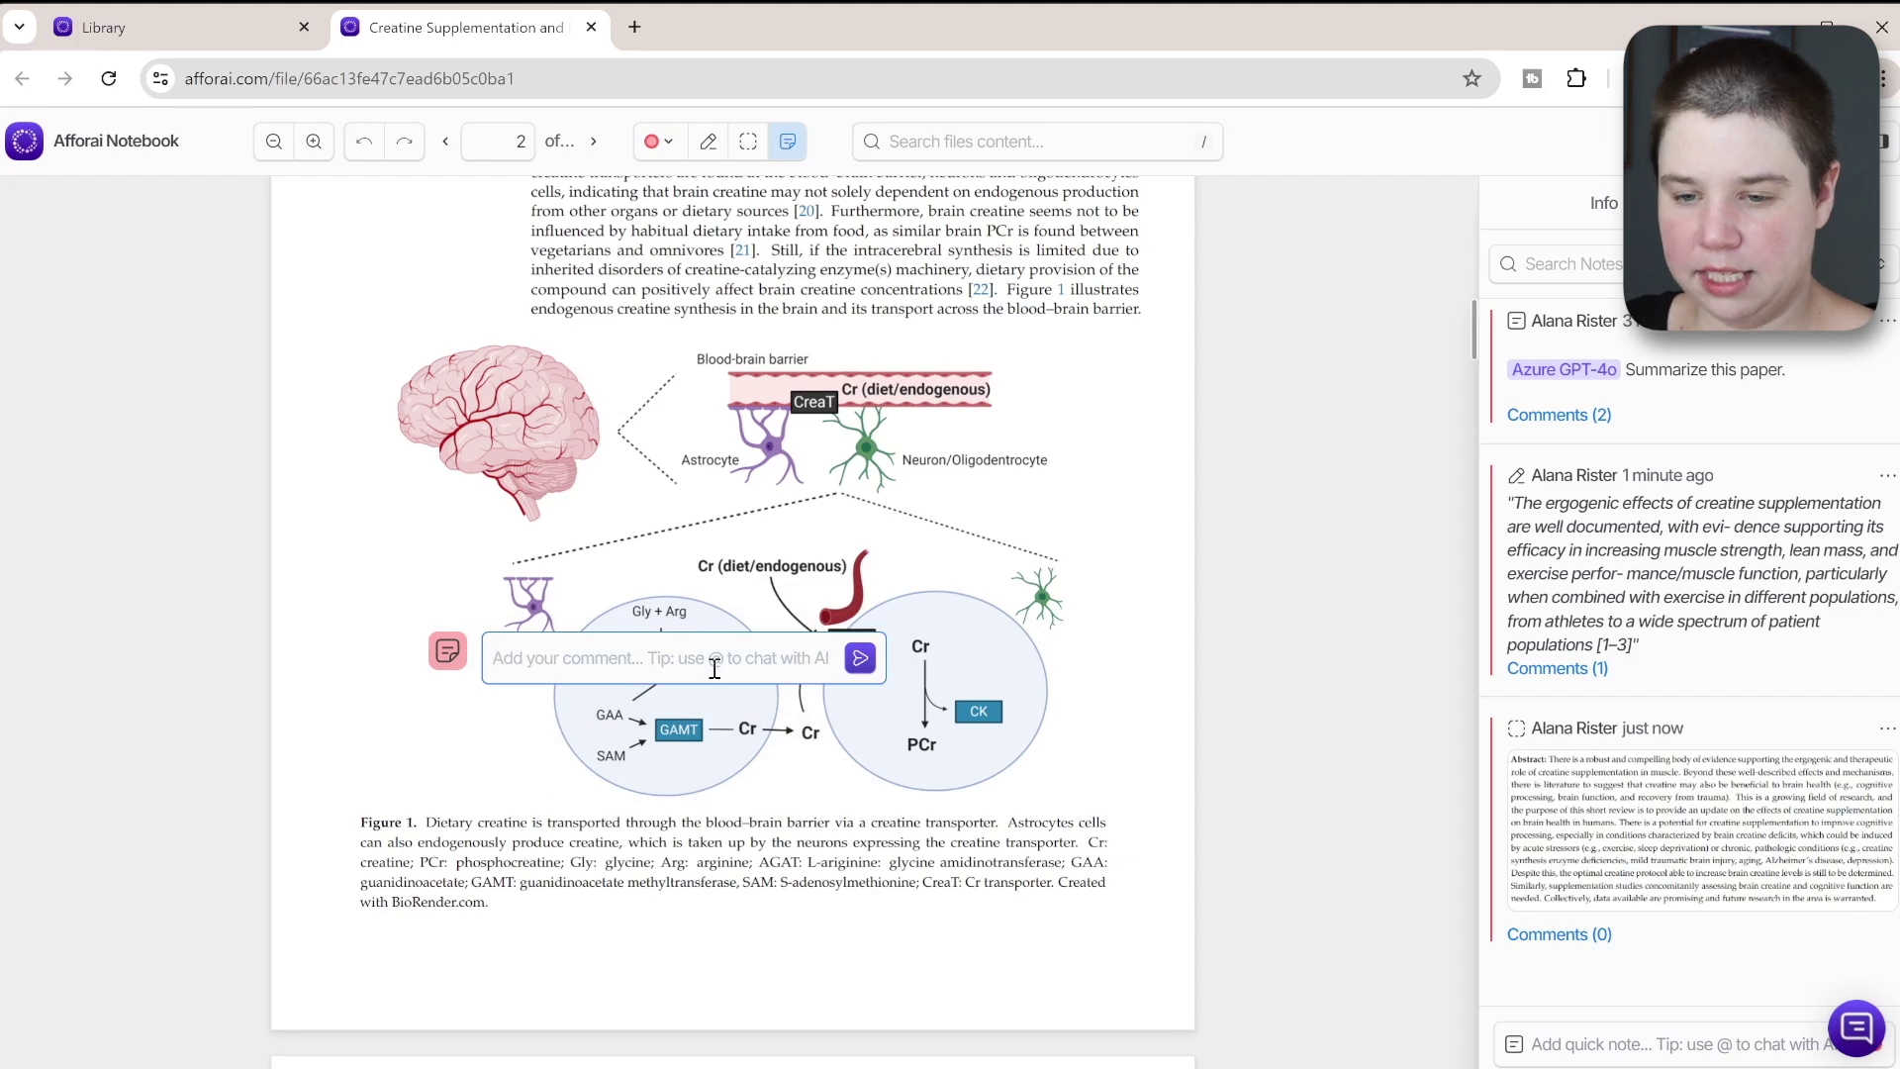
type("@")
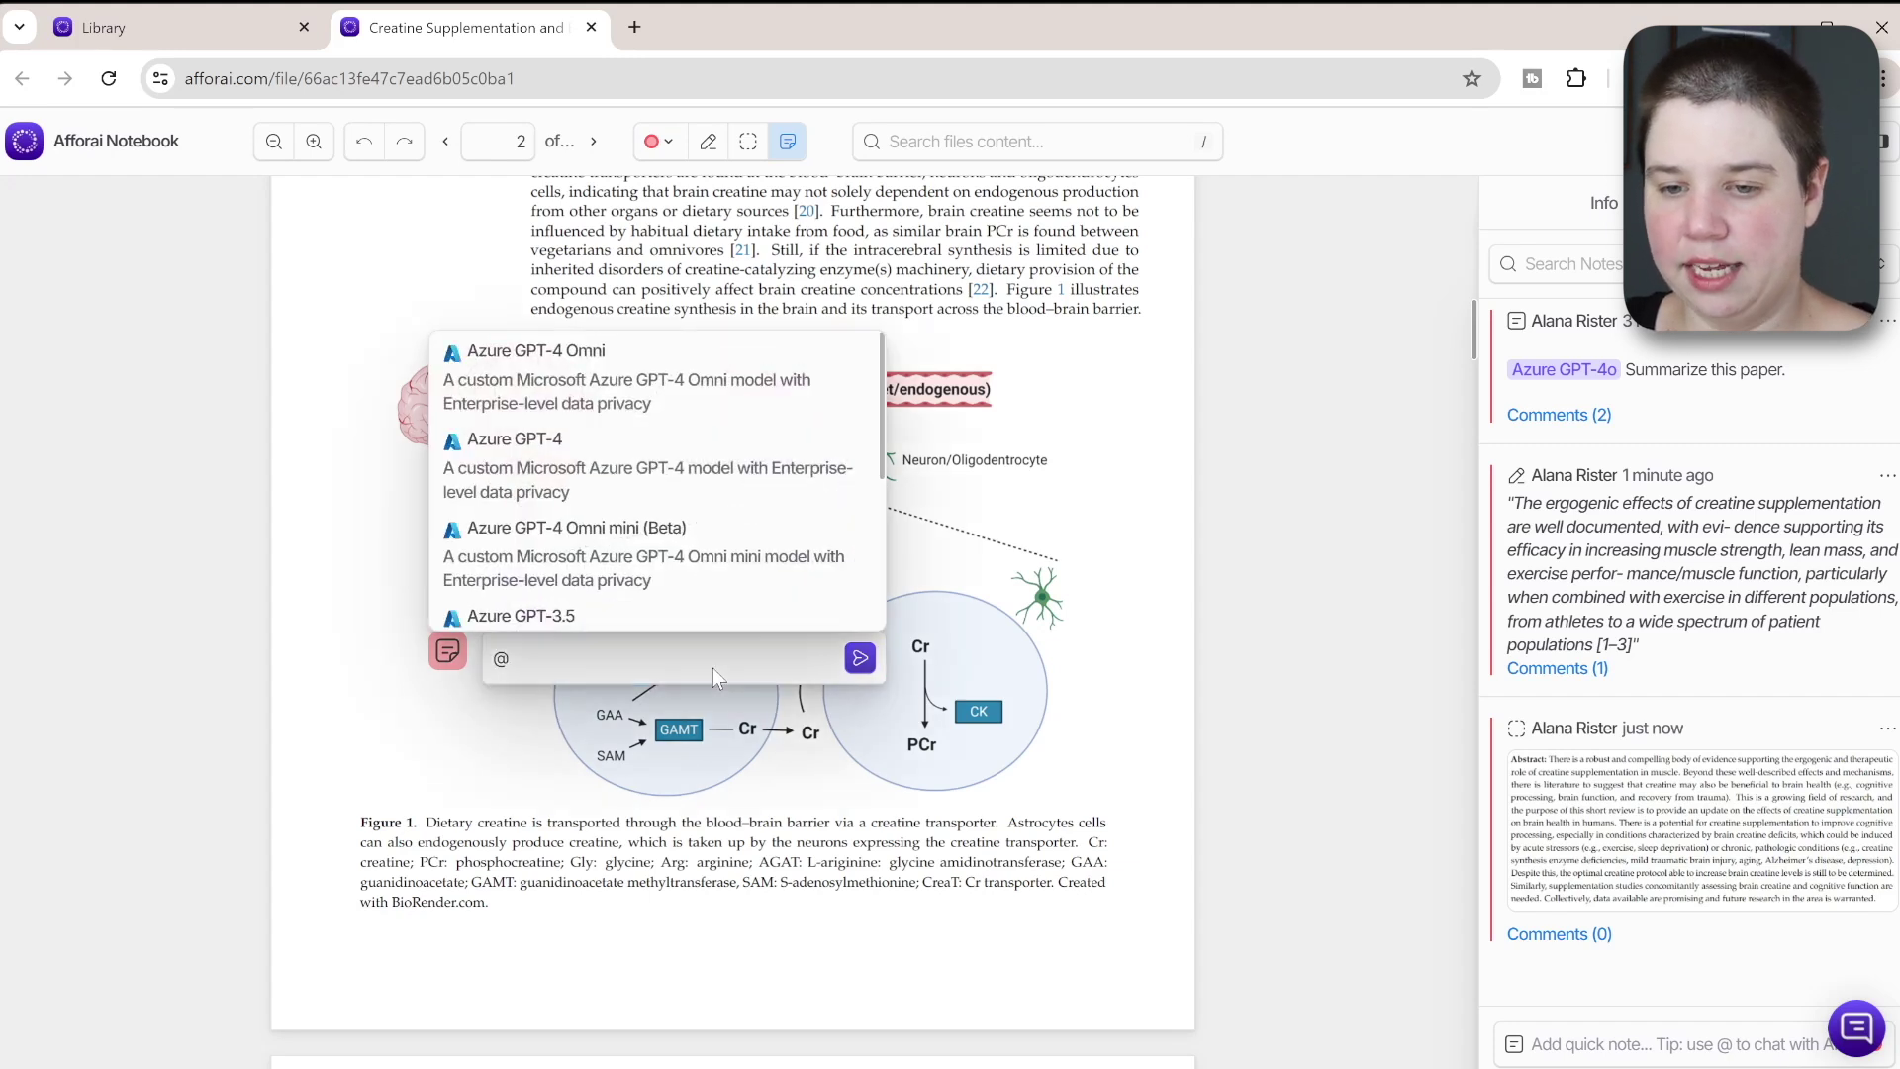
left_click(680, 358)
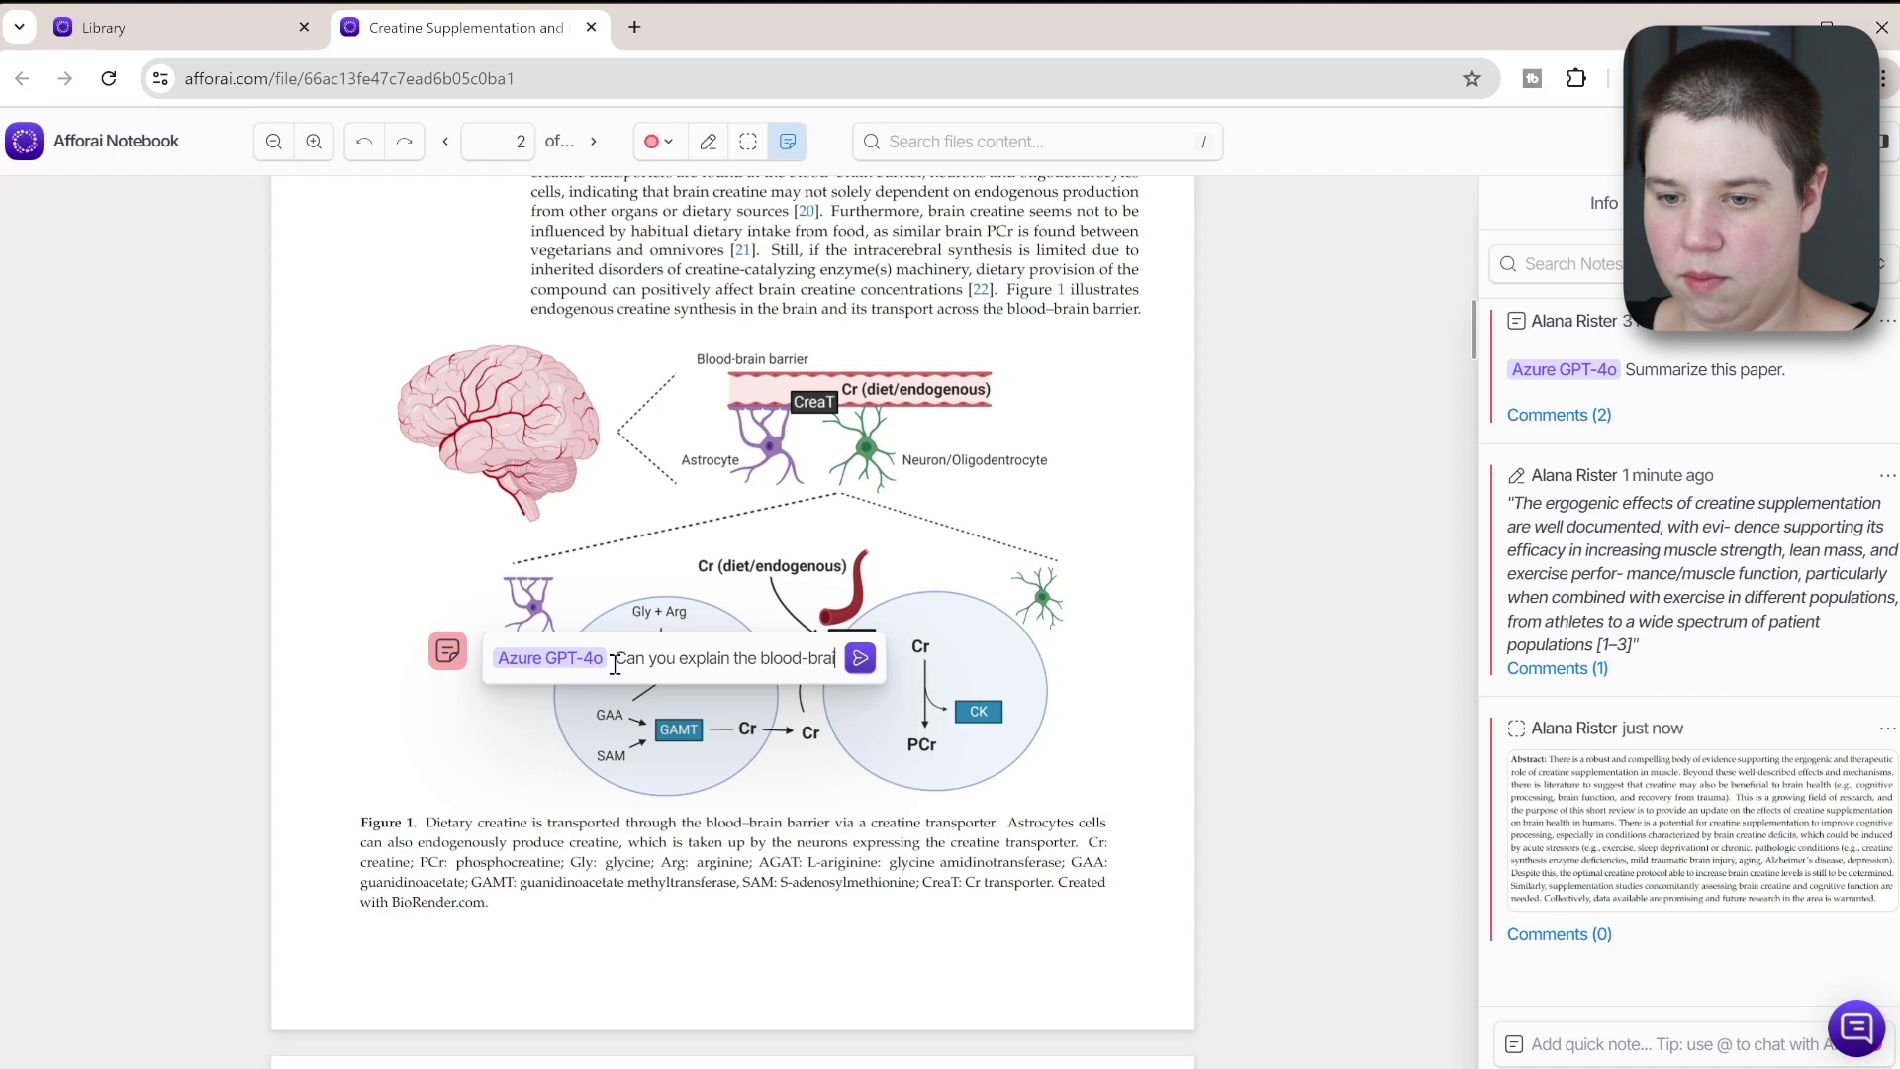
type("barrier and")
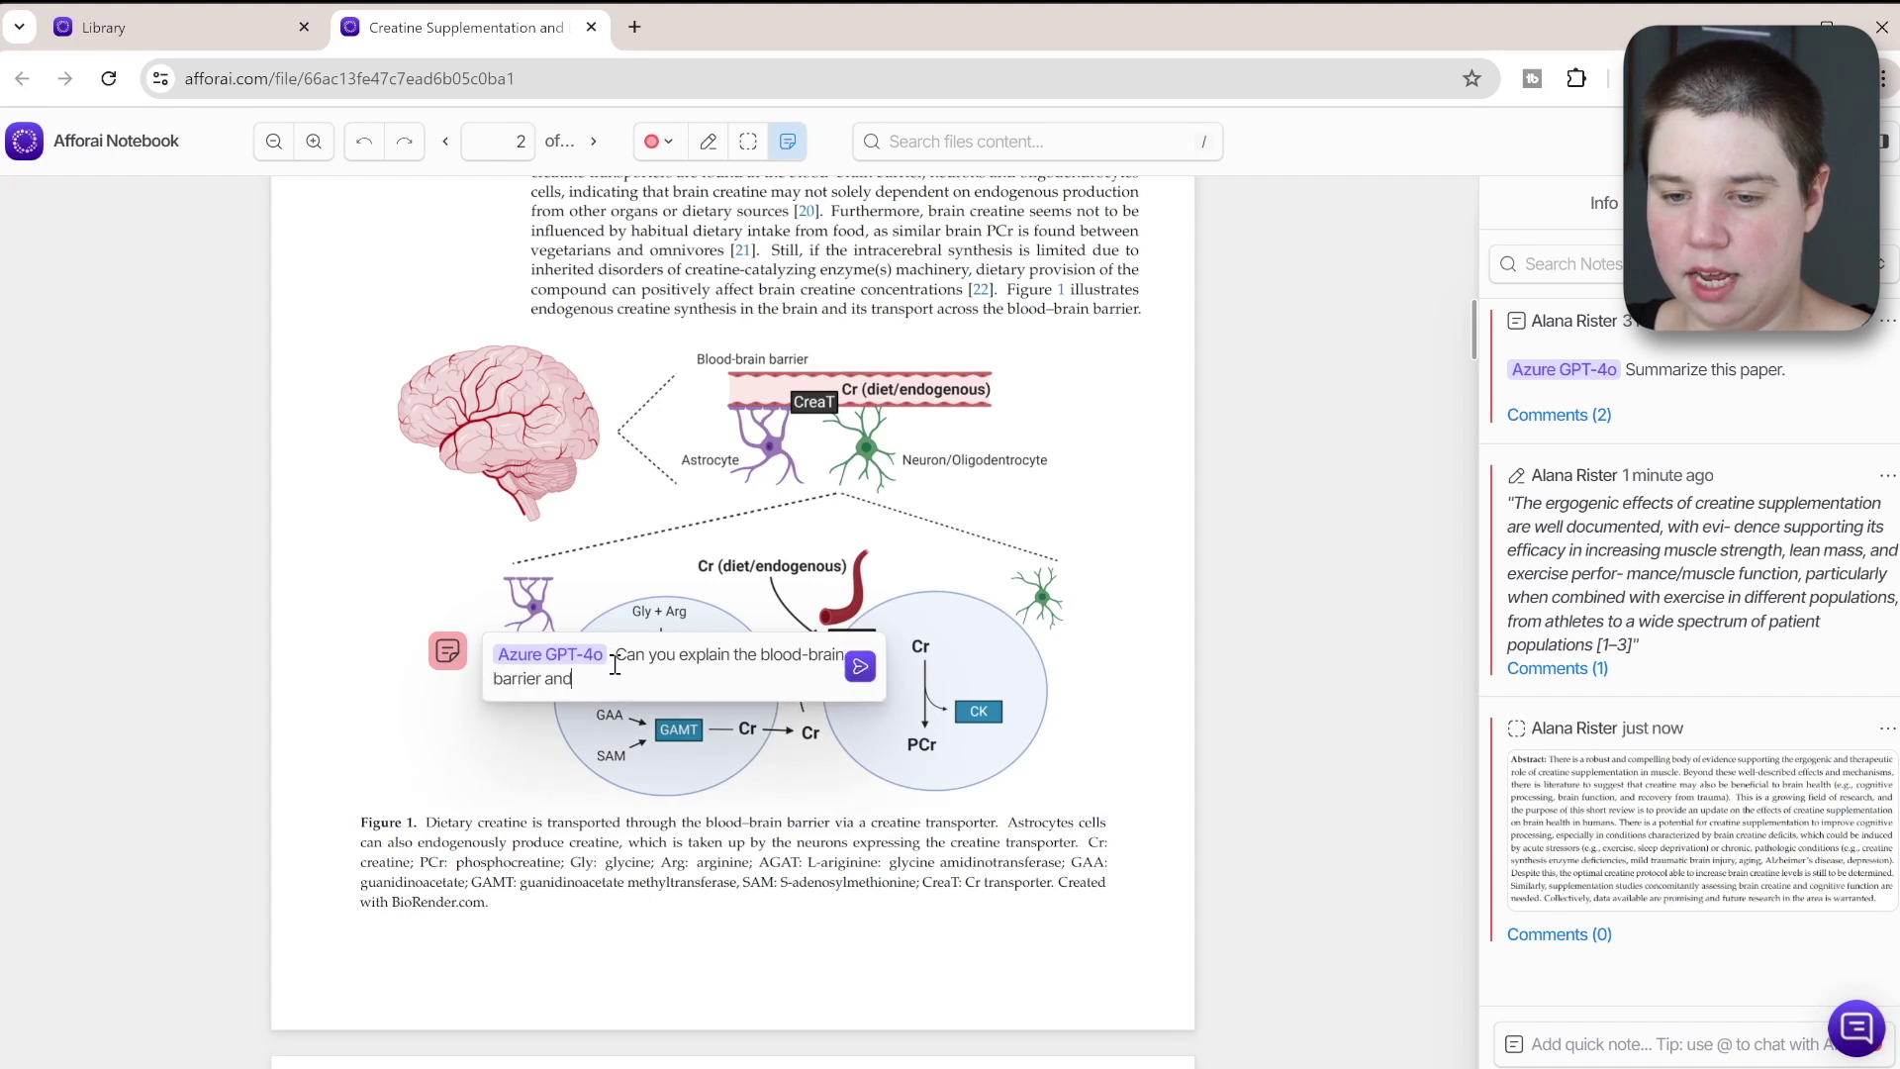
type("impor")
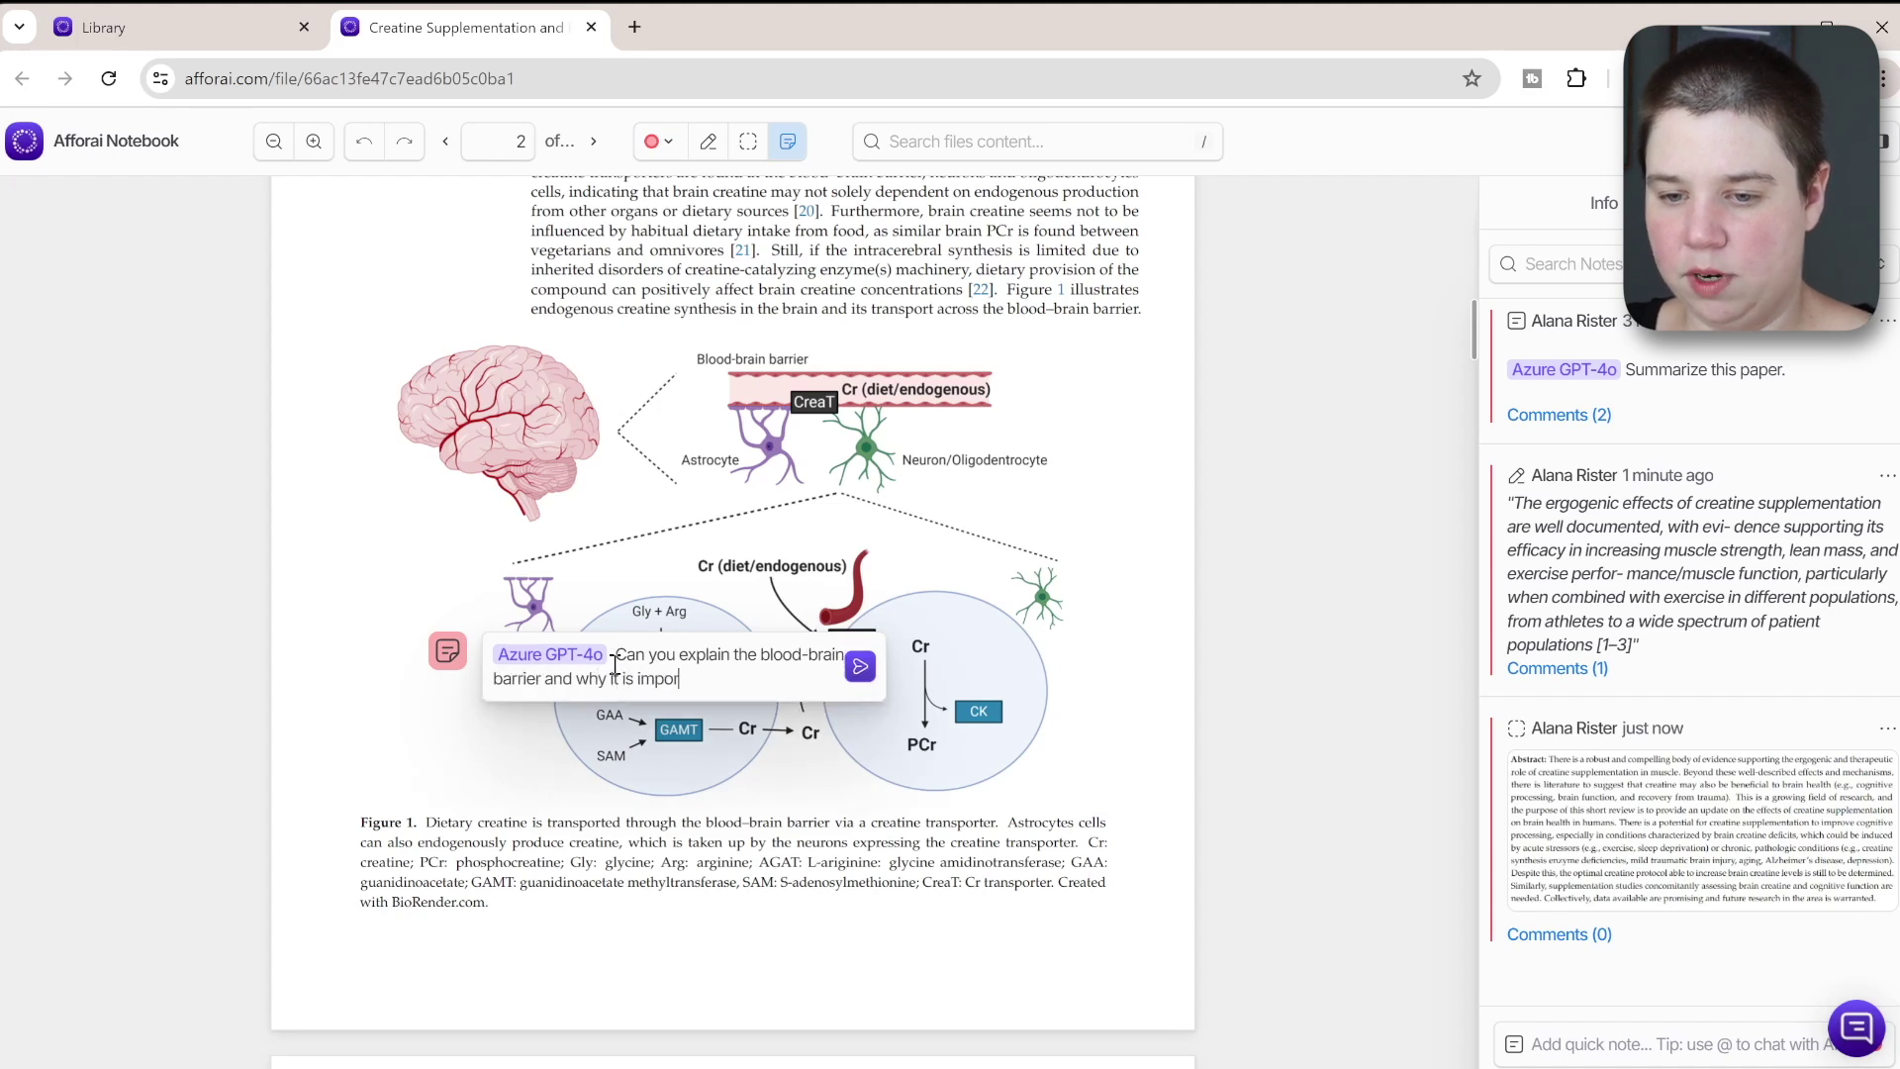
type("tant for C")
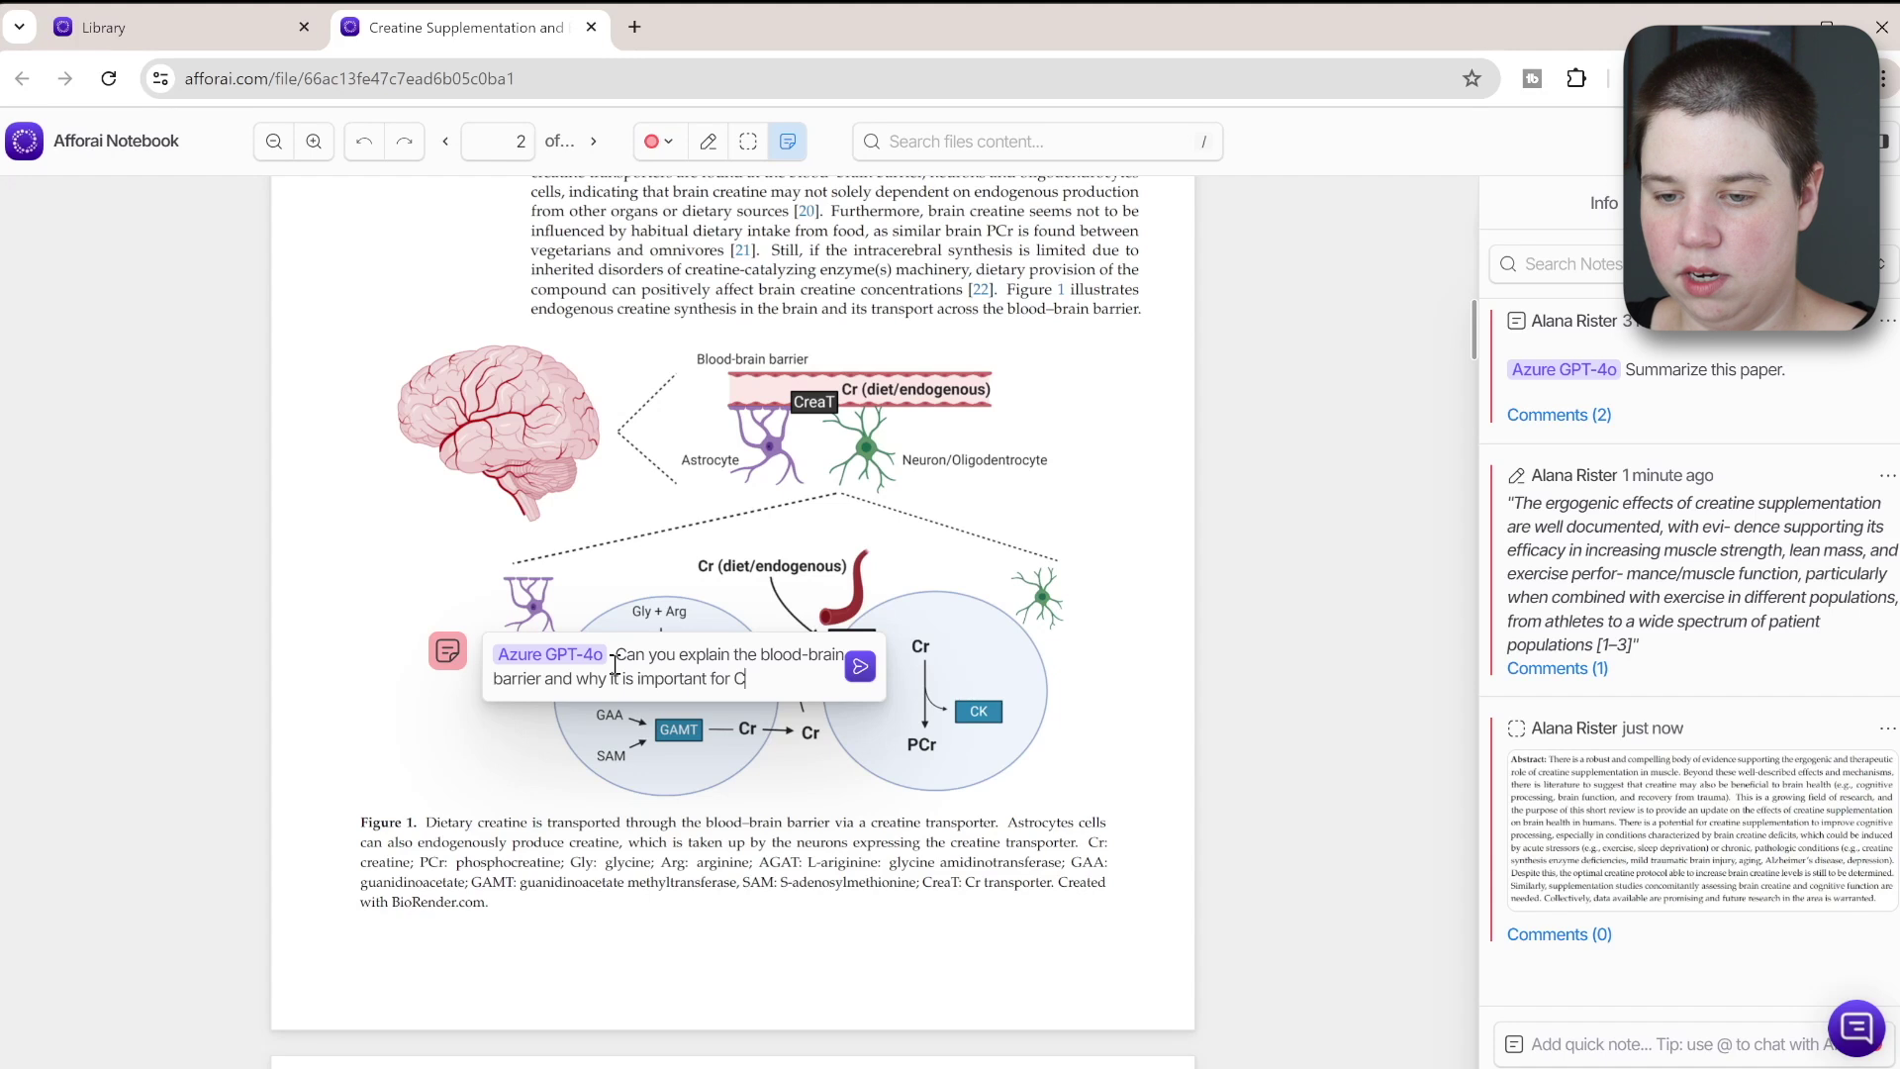
type("reatine")
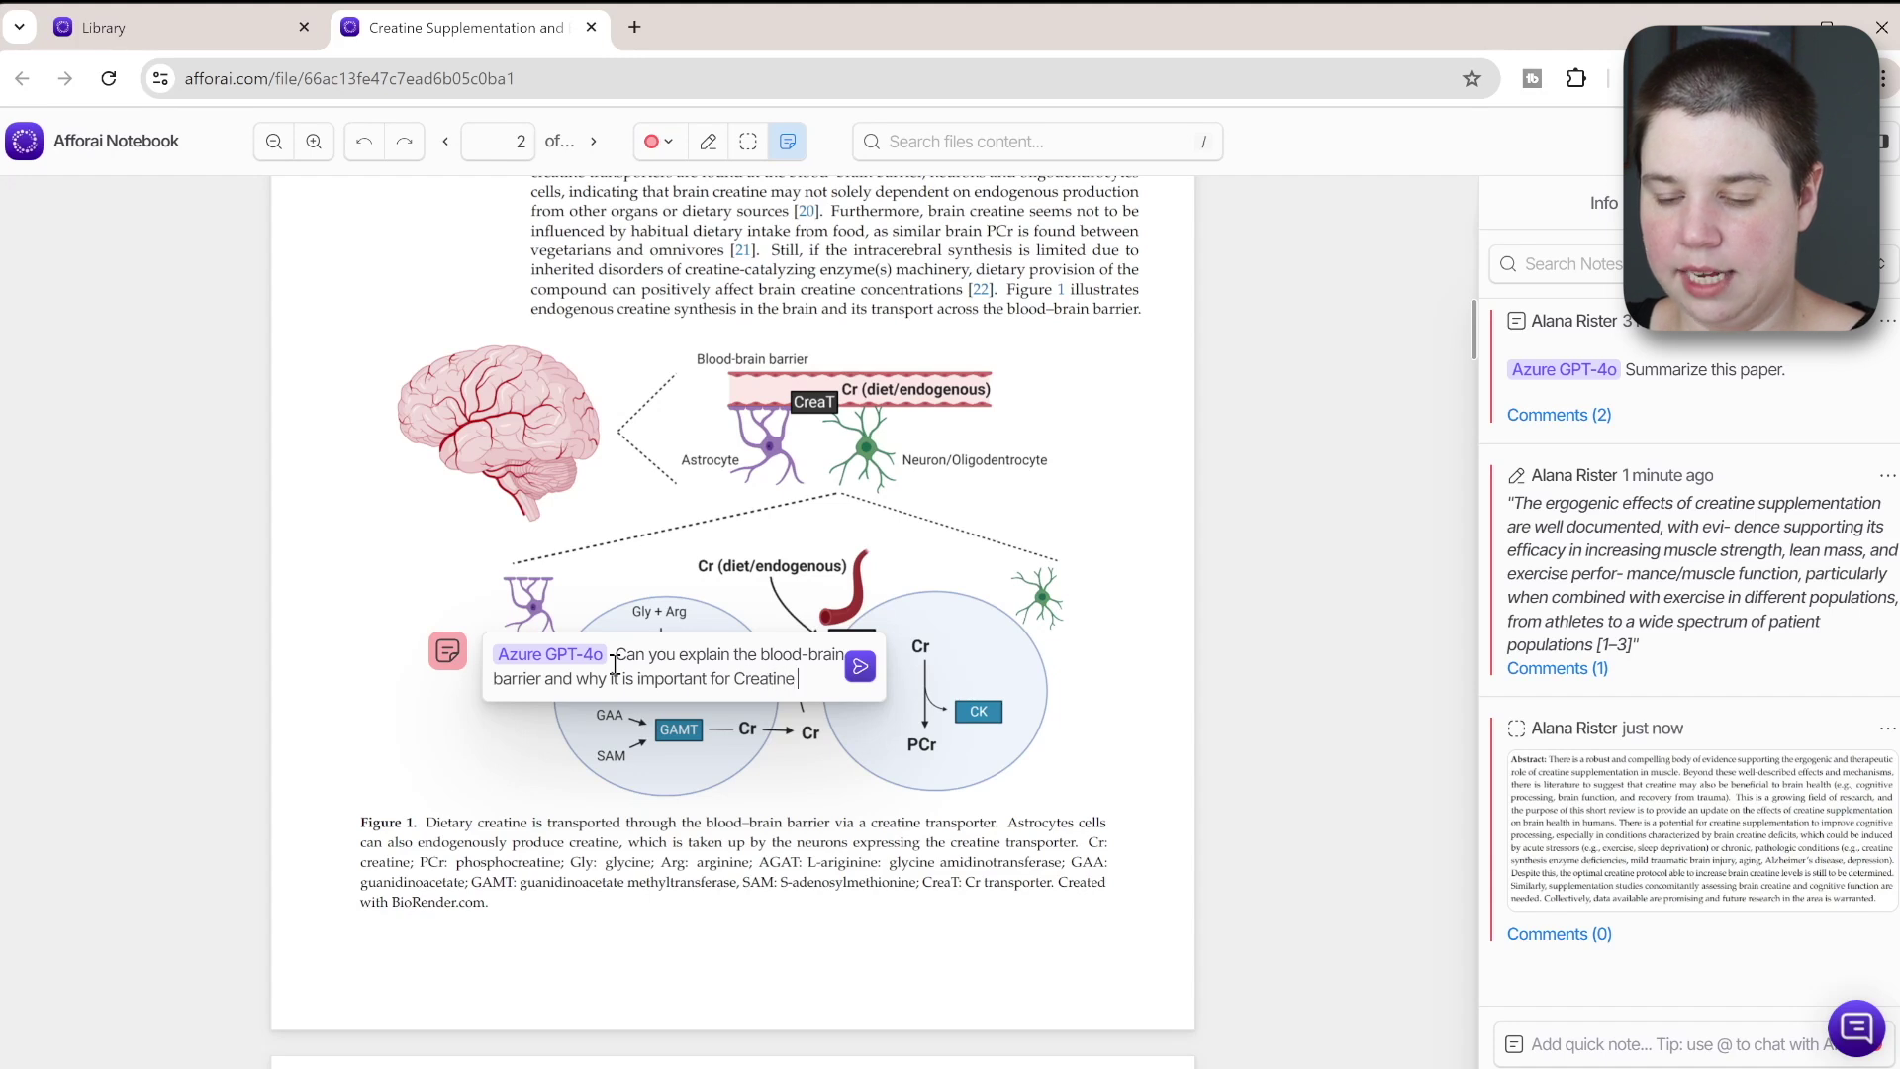
type(" supp")
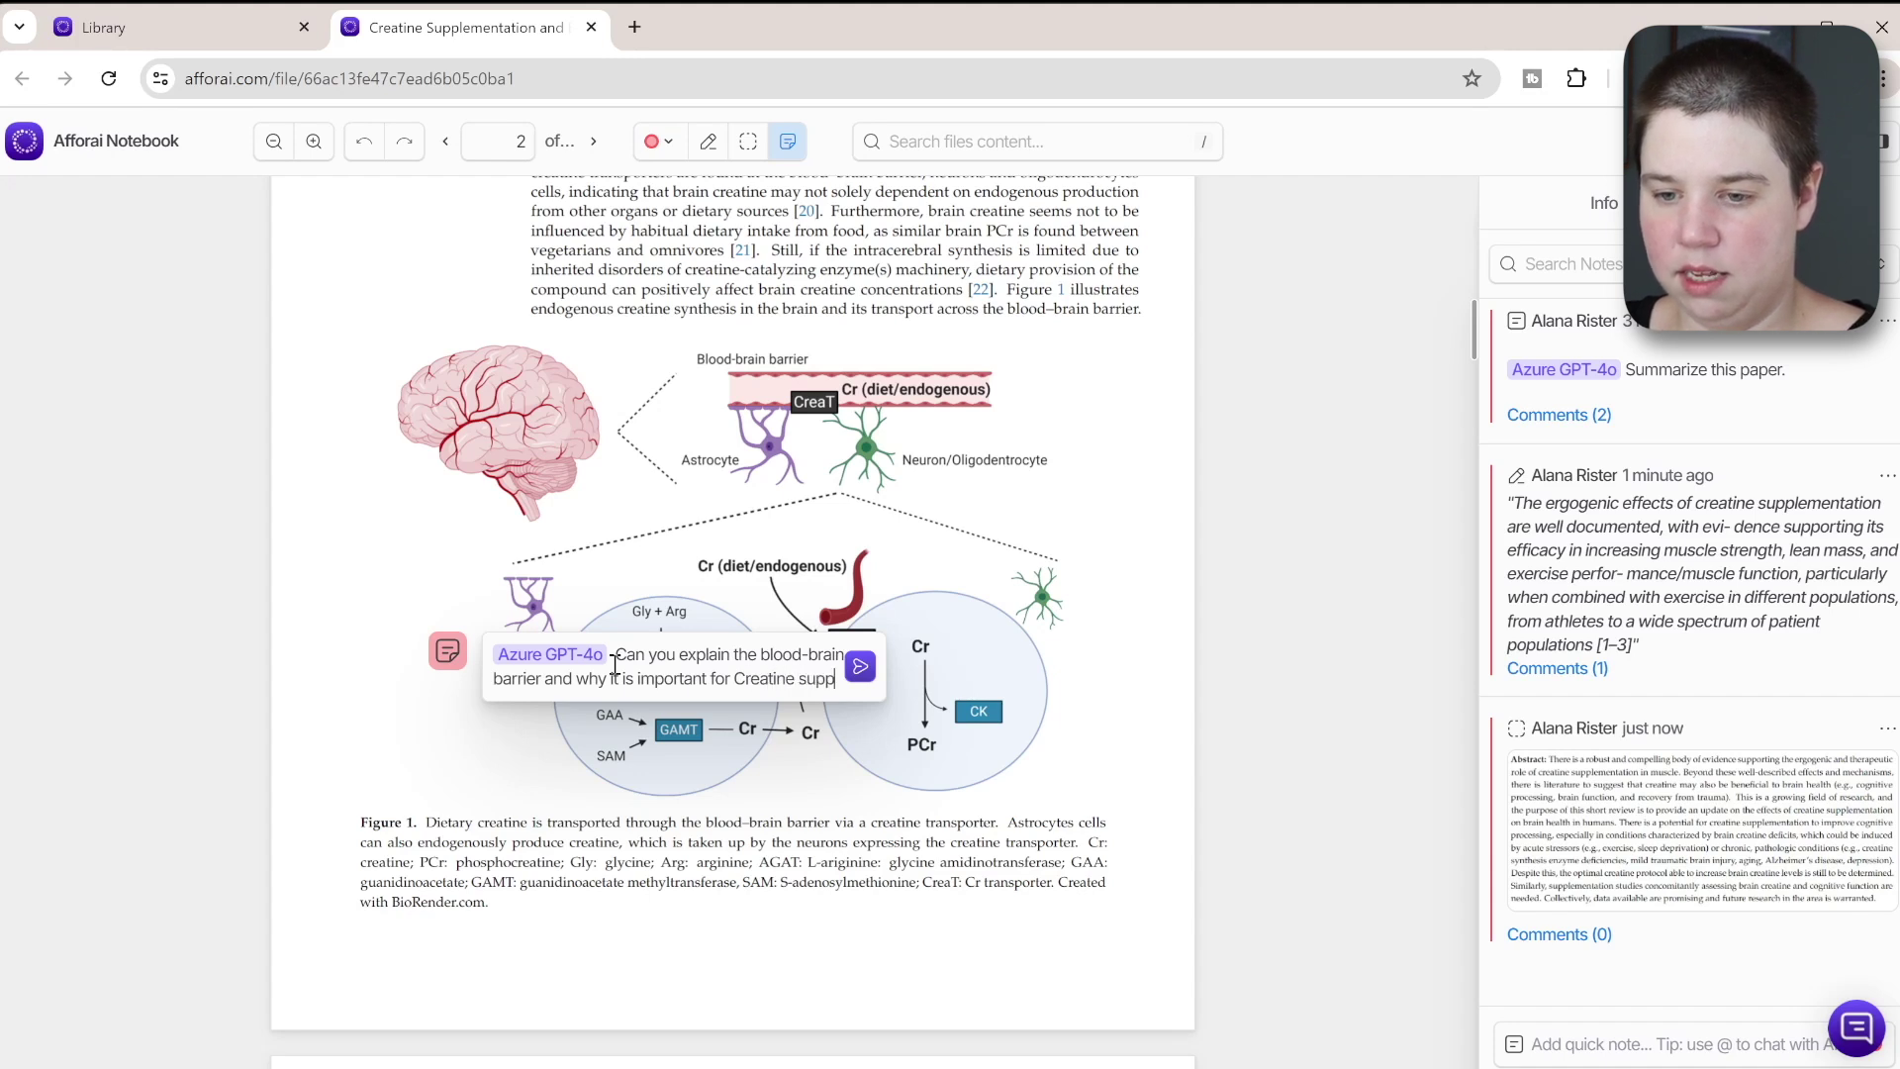
type("lementation?")
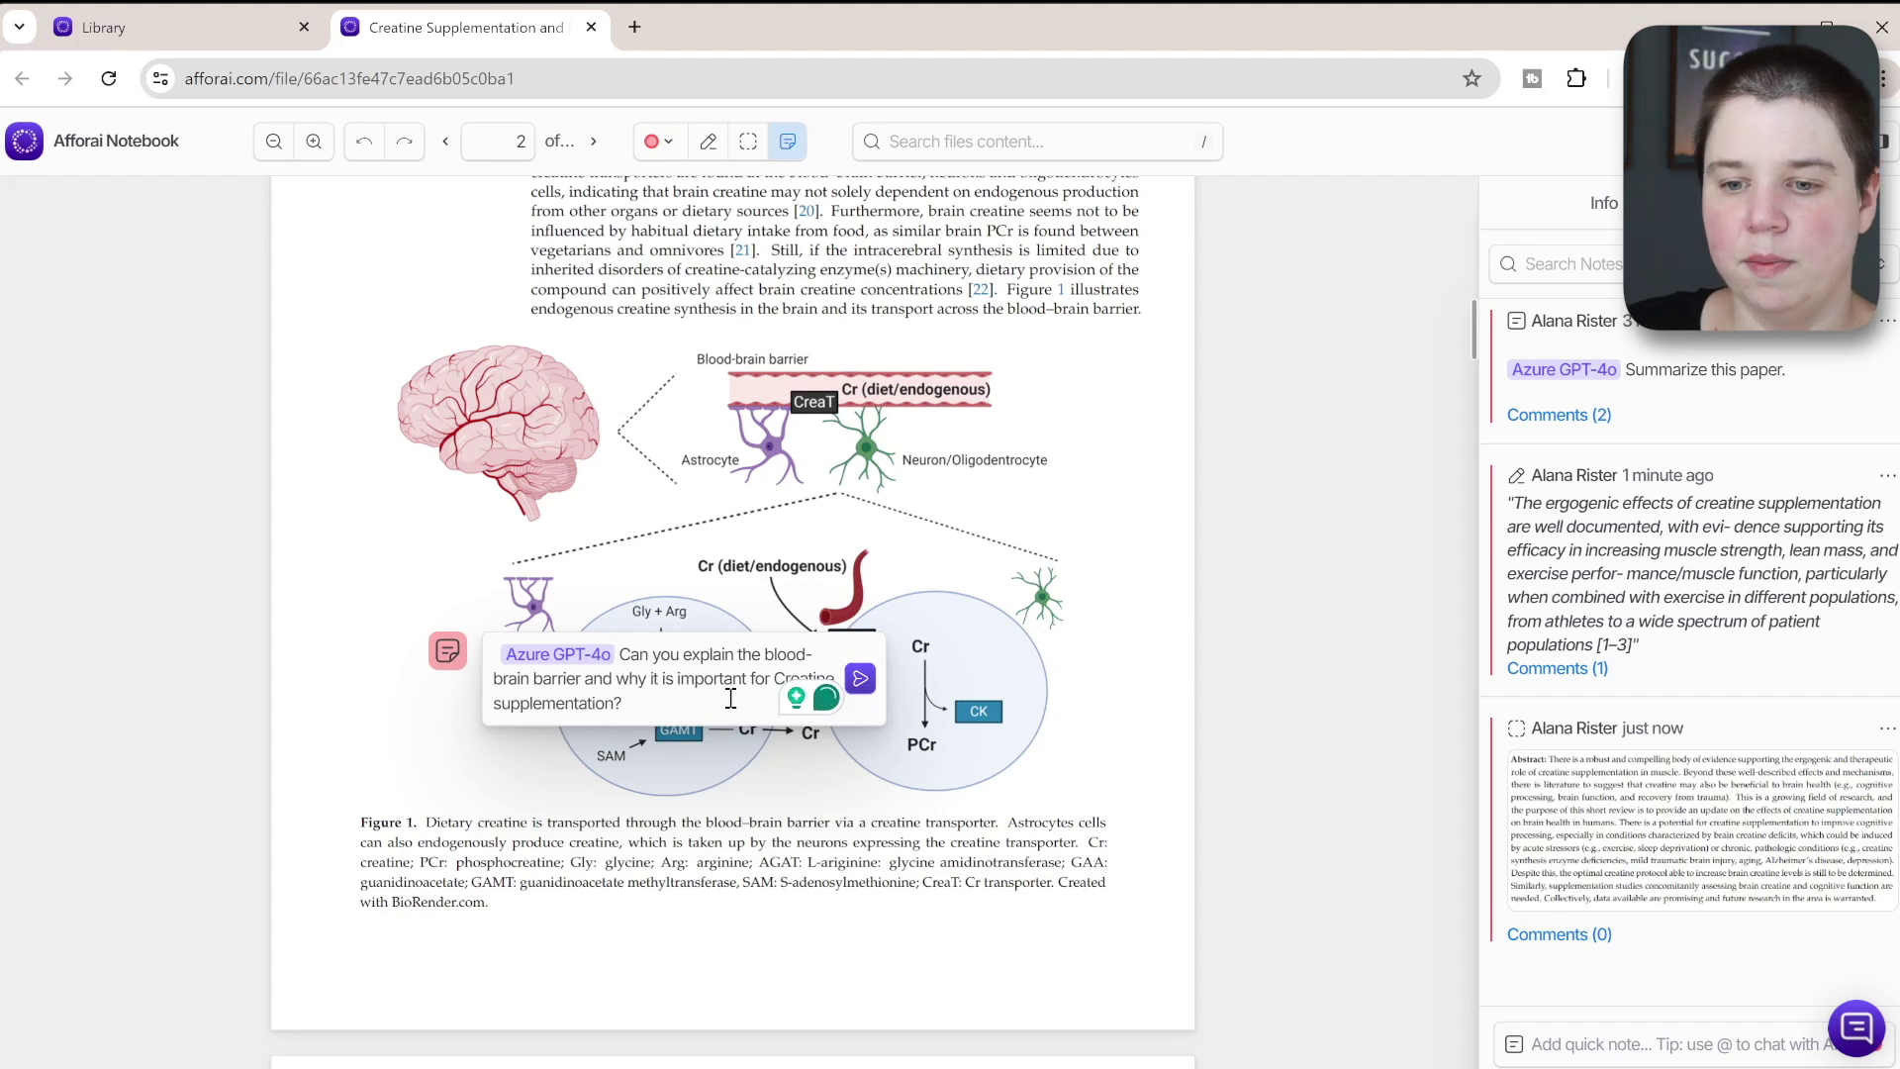
left_click(856, 680)
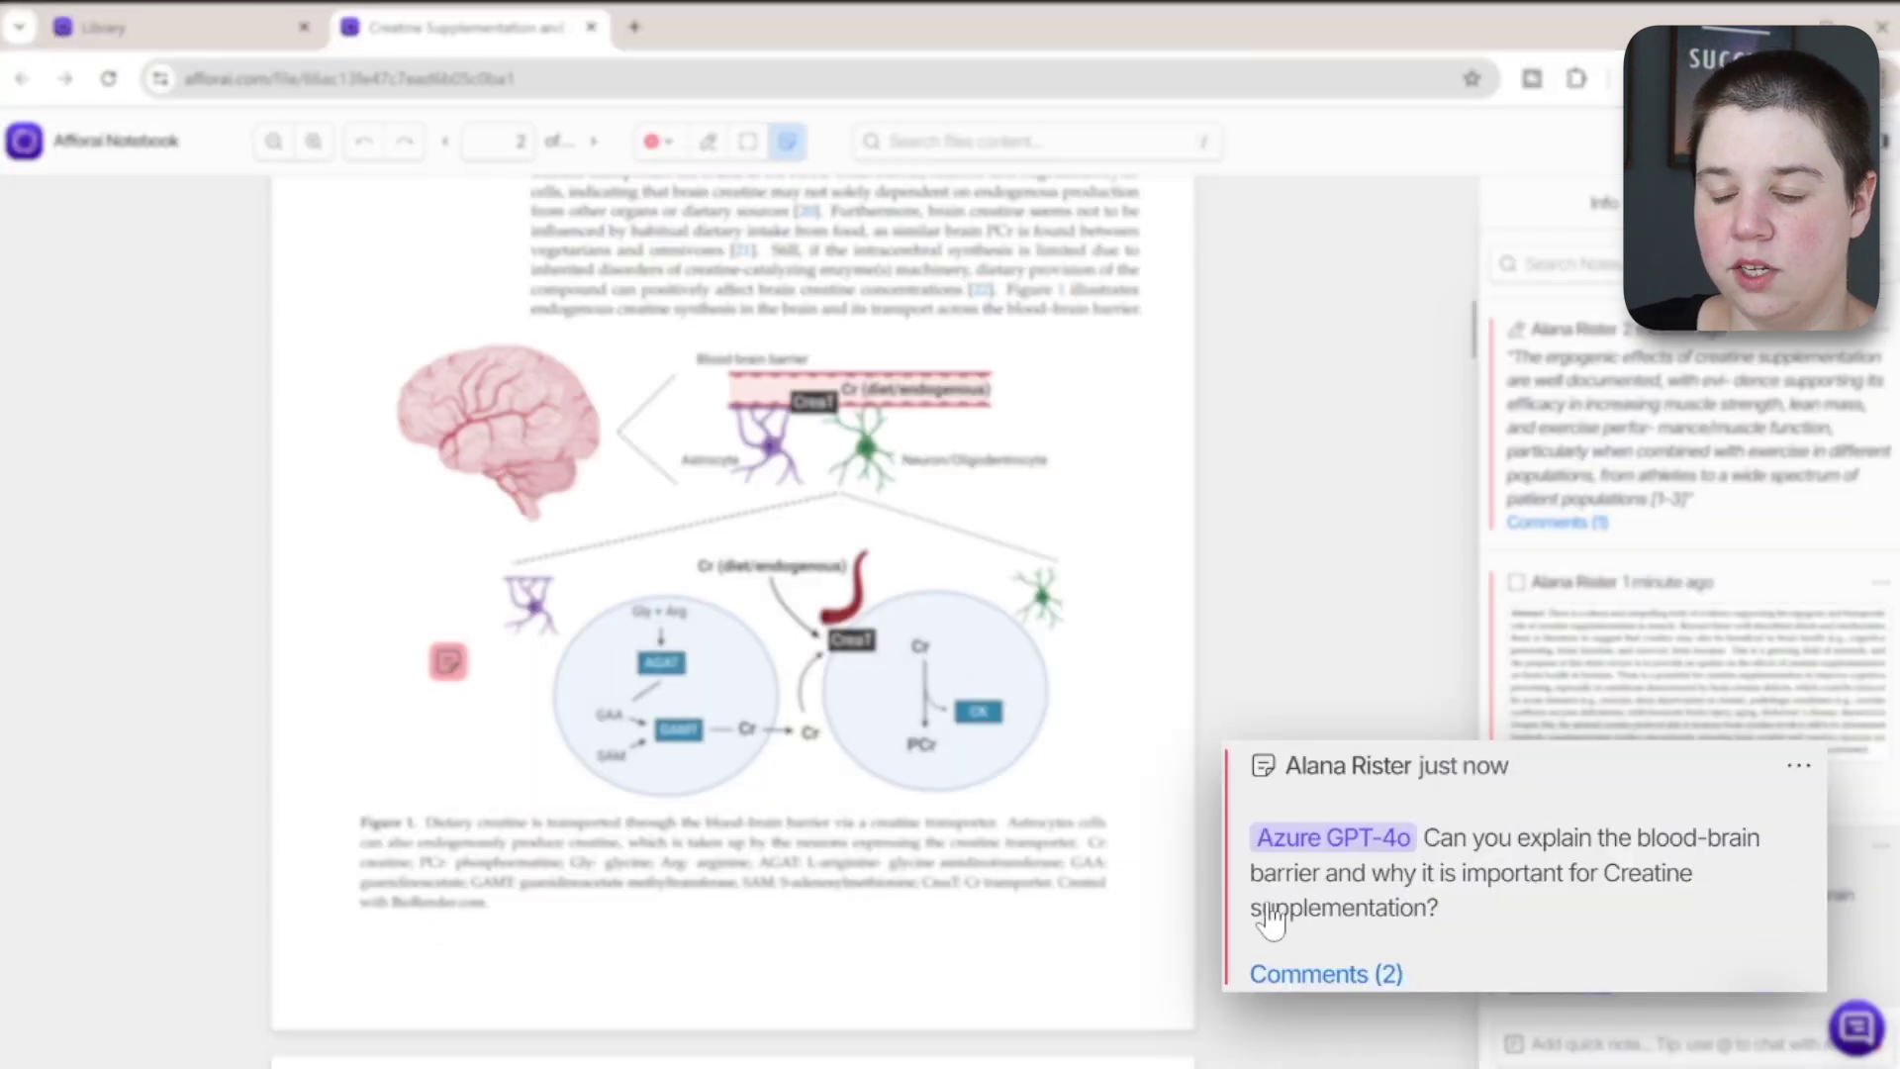
Open Figure 1's note thread, read GPT-4o's blood-brain barrier answer, and select the term GAA.
left_click(444, 662)
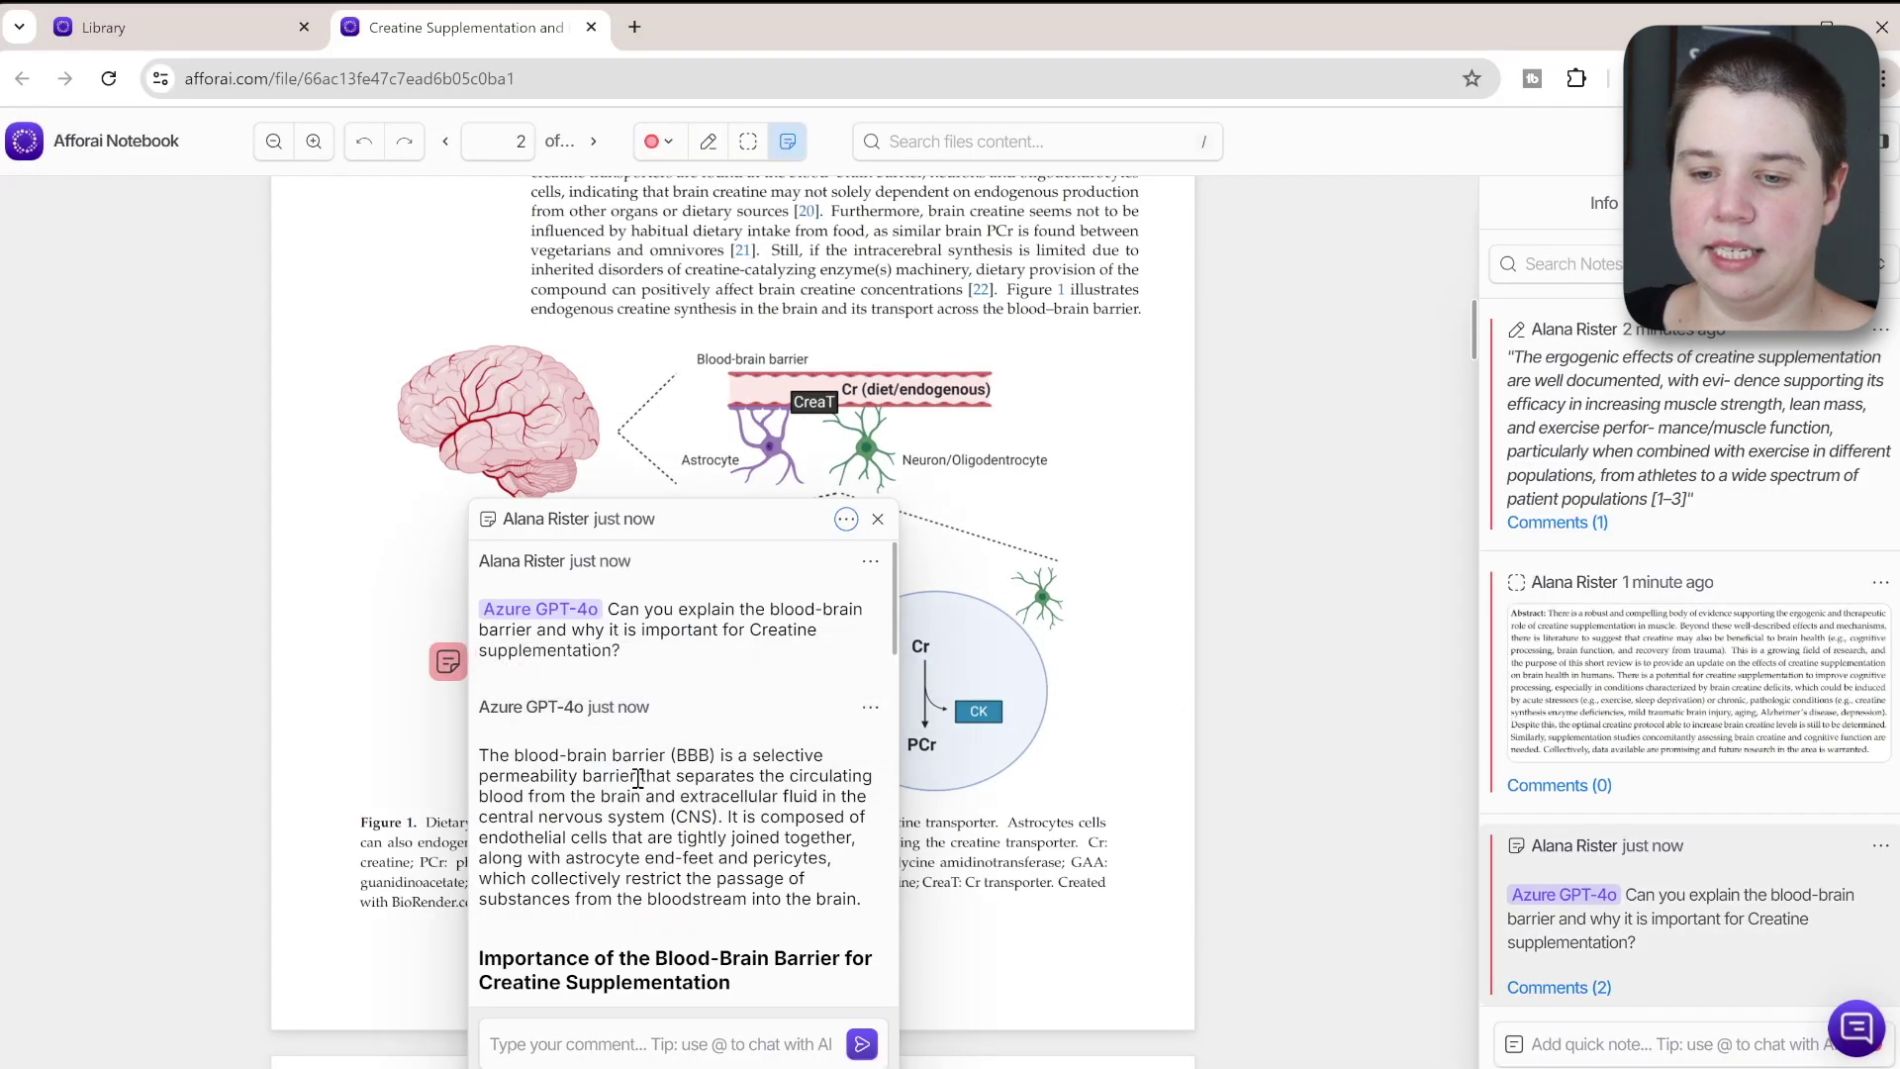
scroll(553, 777, "down", 3)
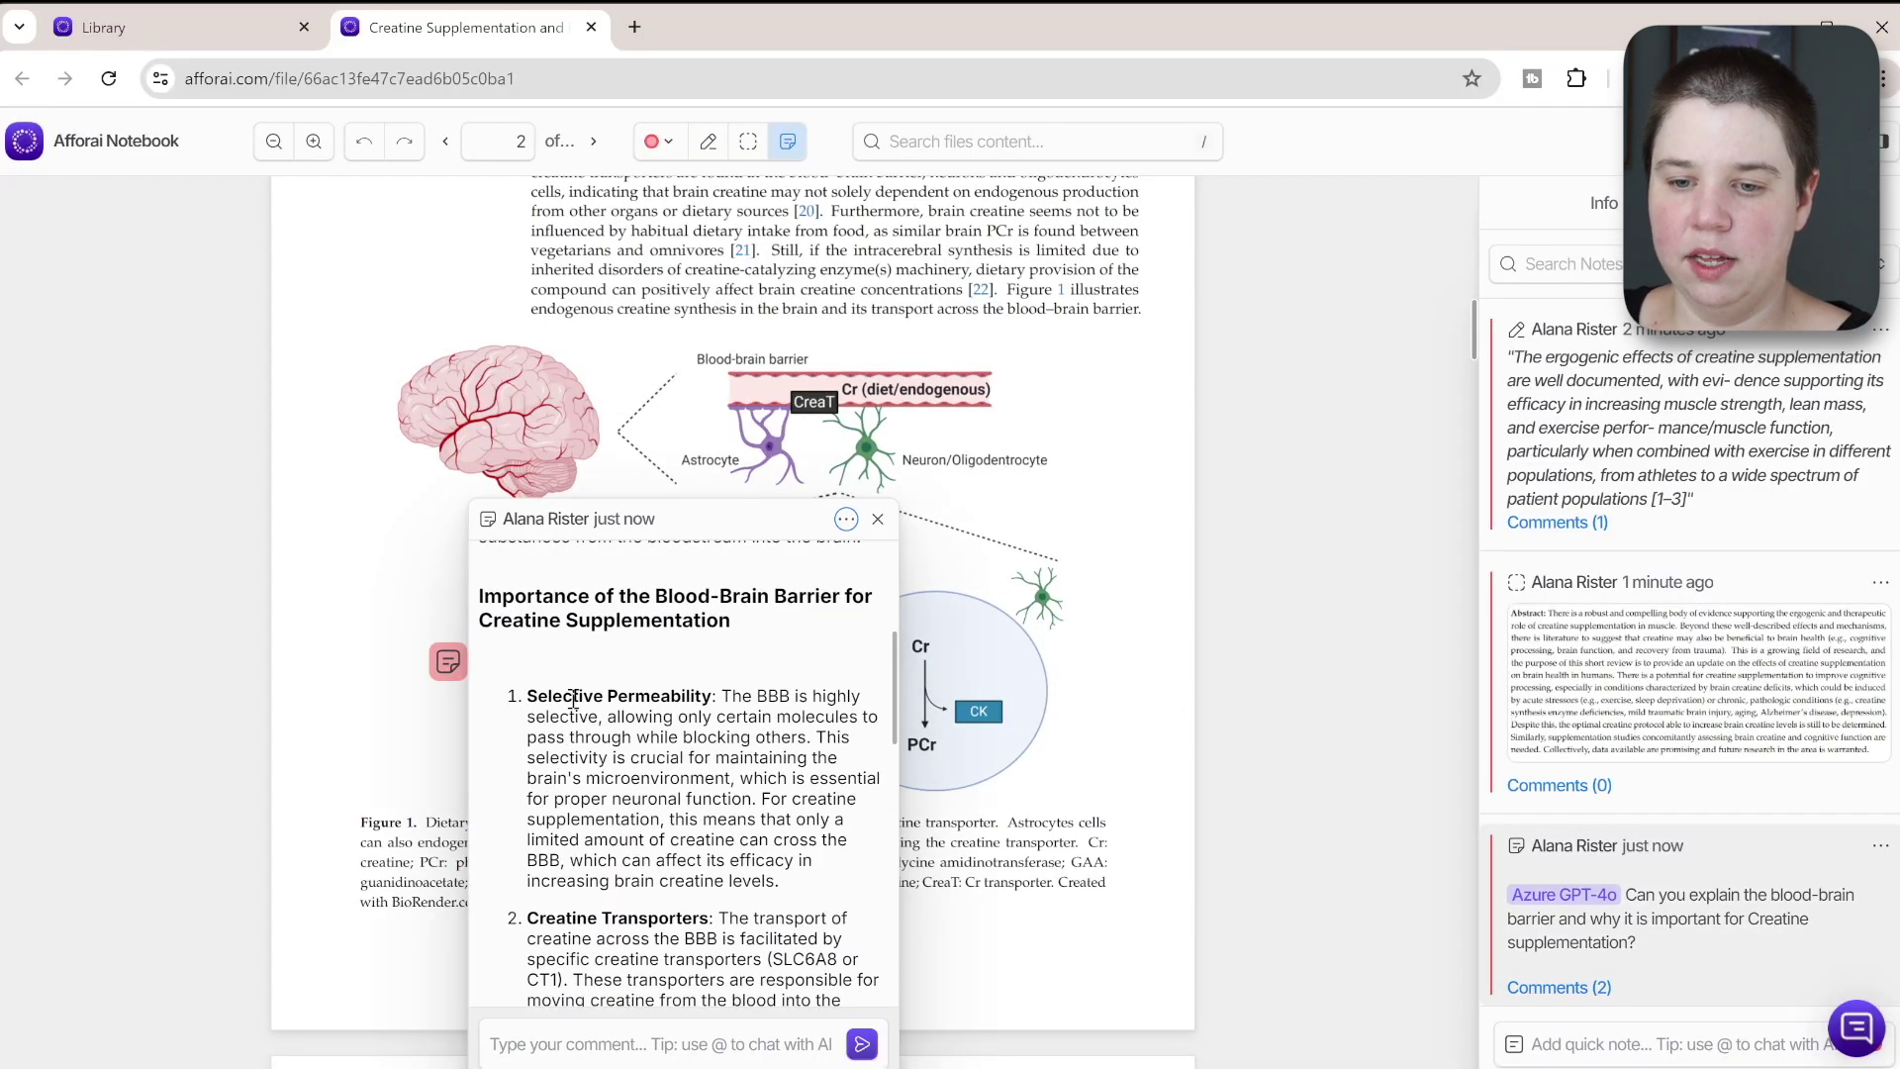
scroll(573, 699, "down", 2)
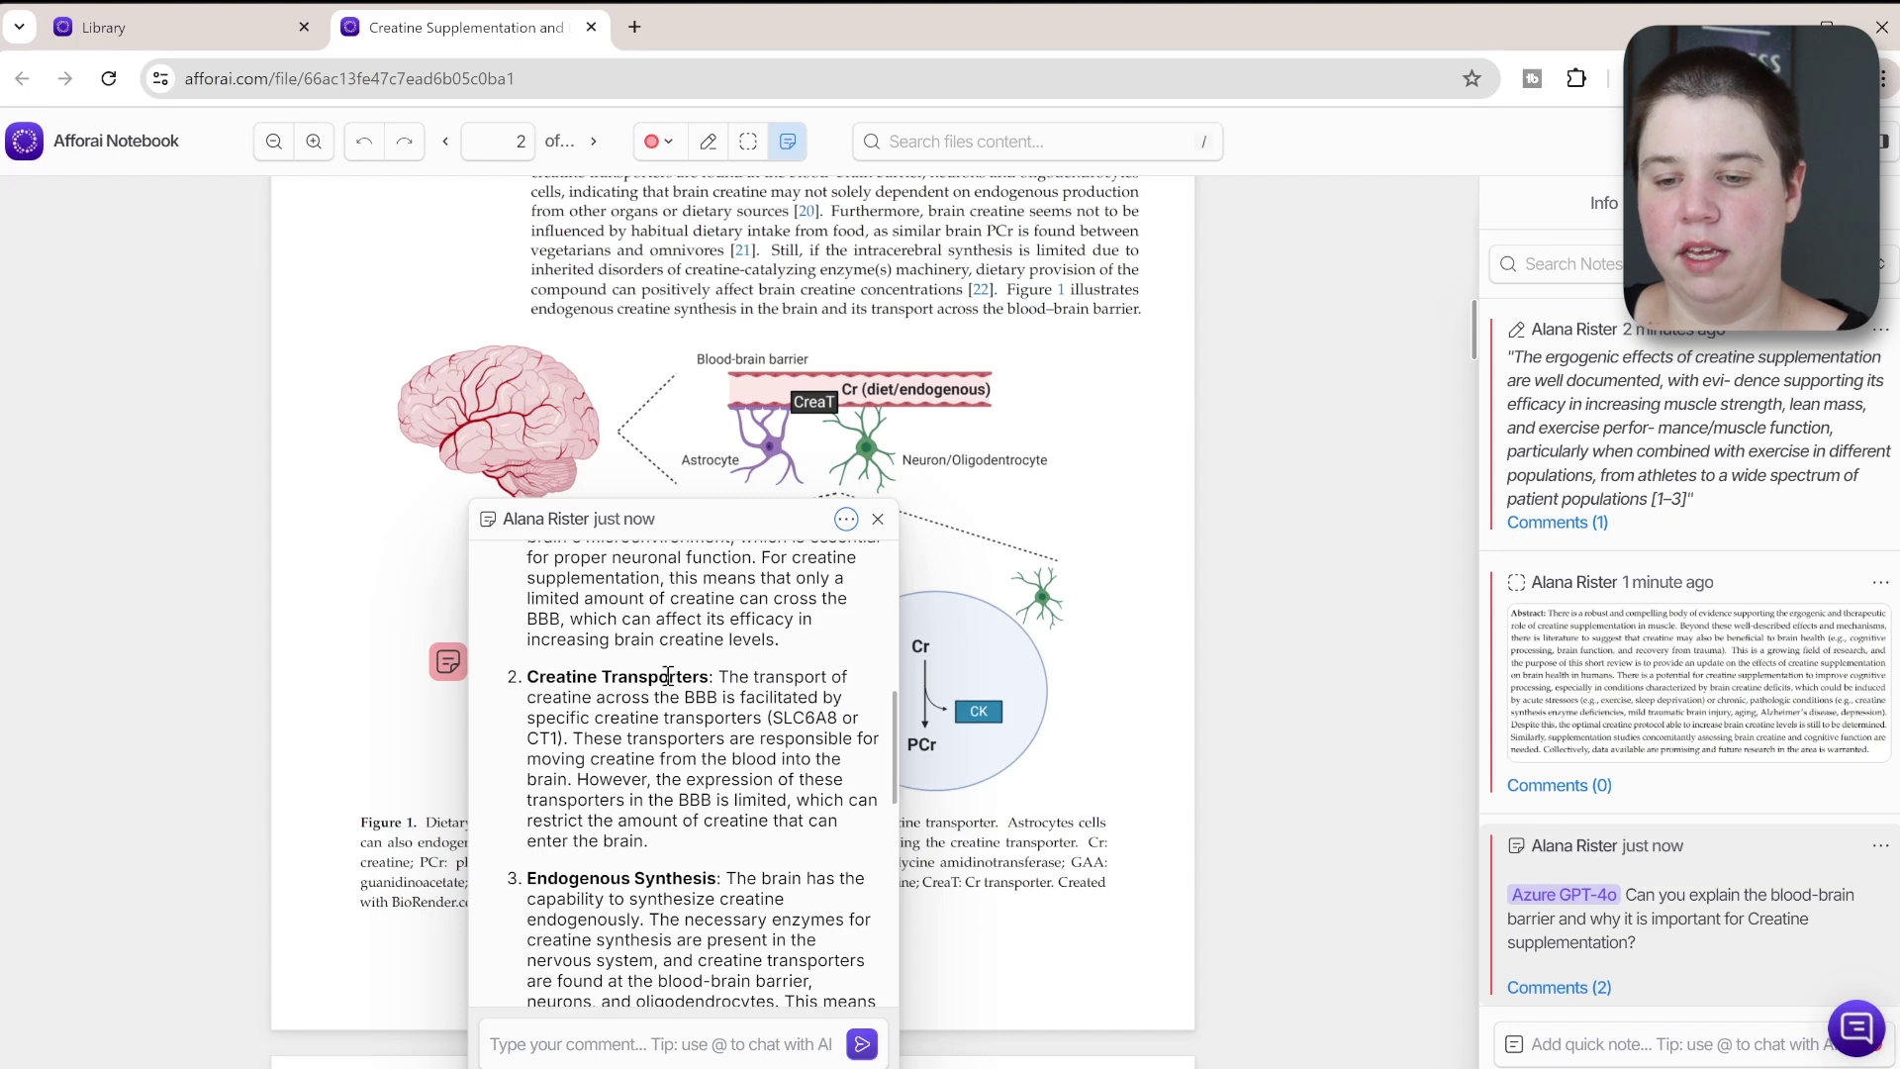
scroll(669, 676, "down", 2)
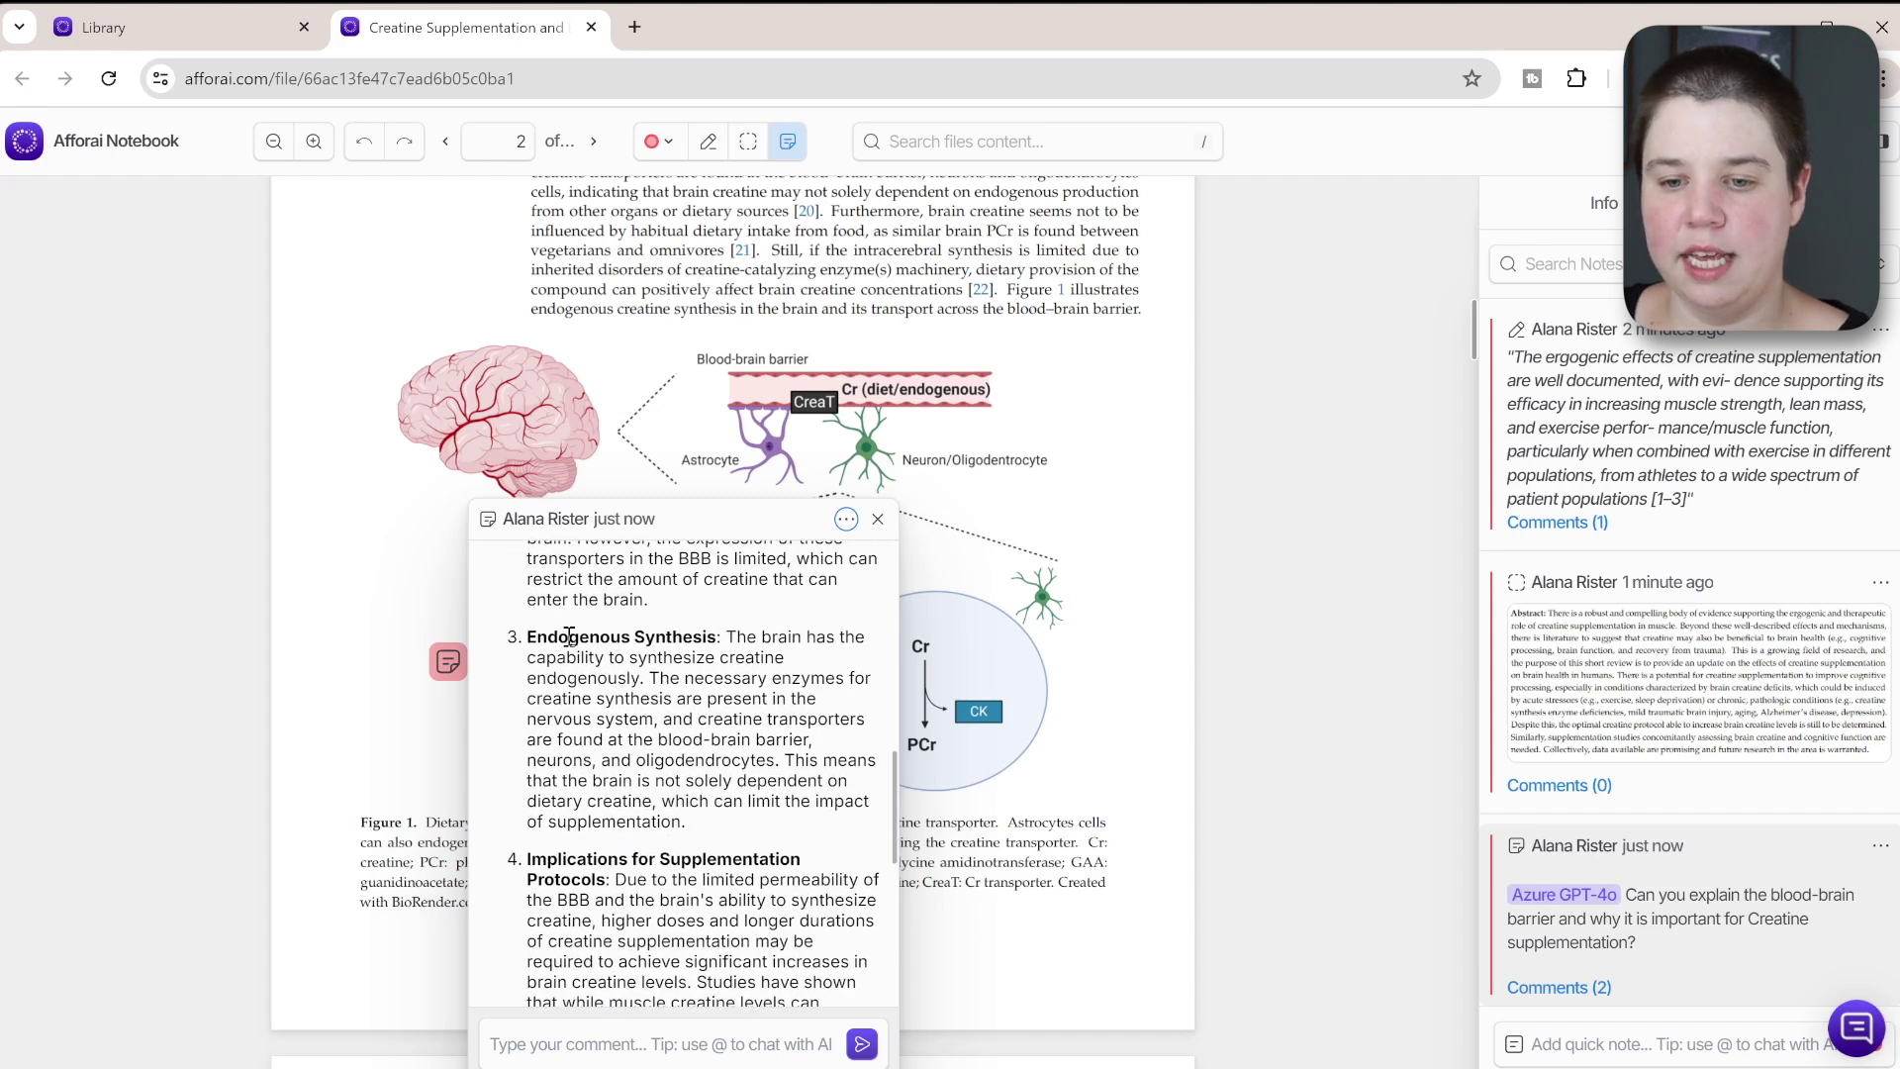
scroll(549, 676, "down", 6)
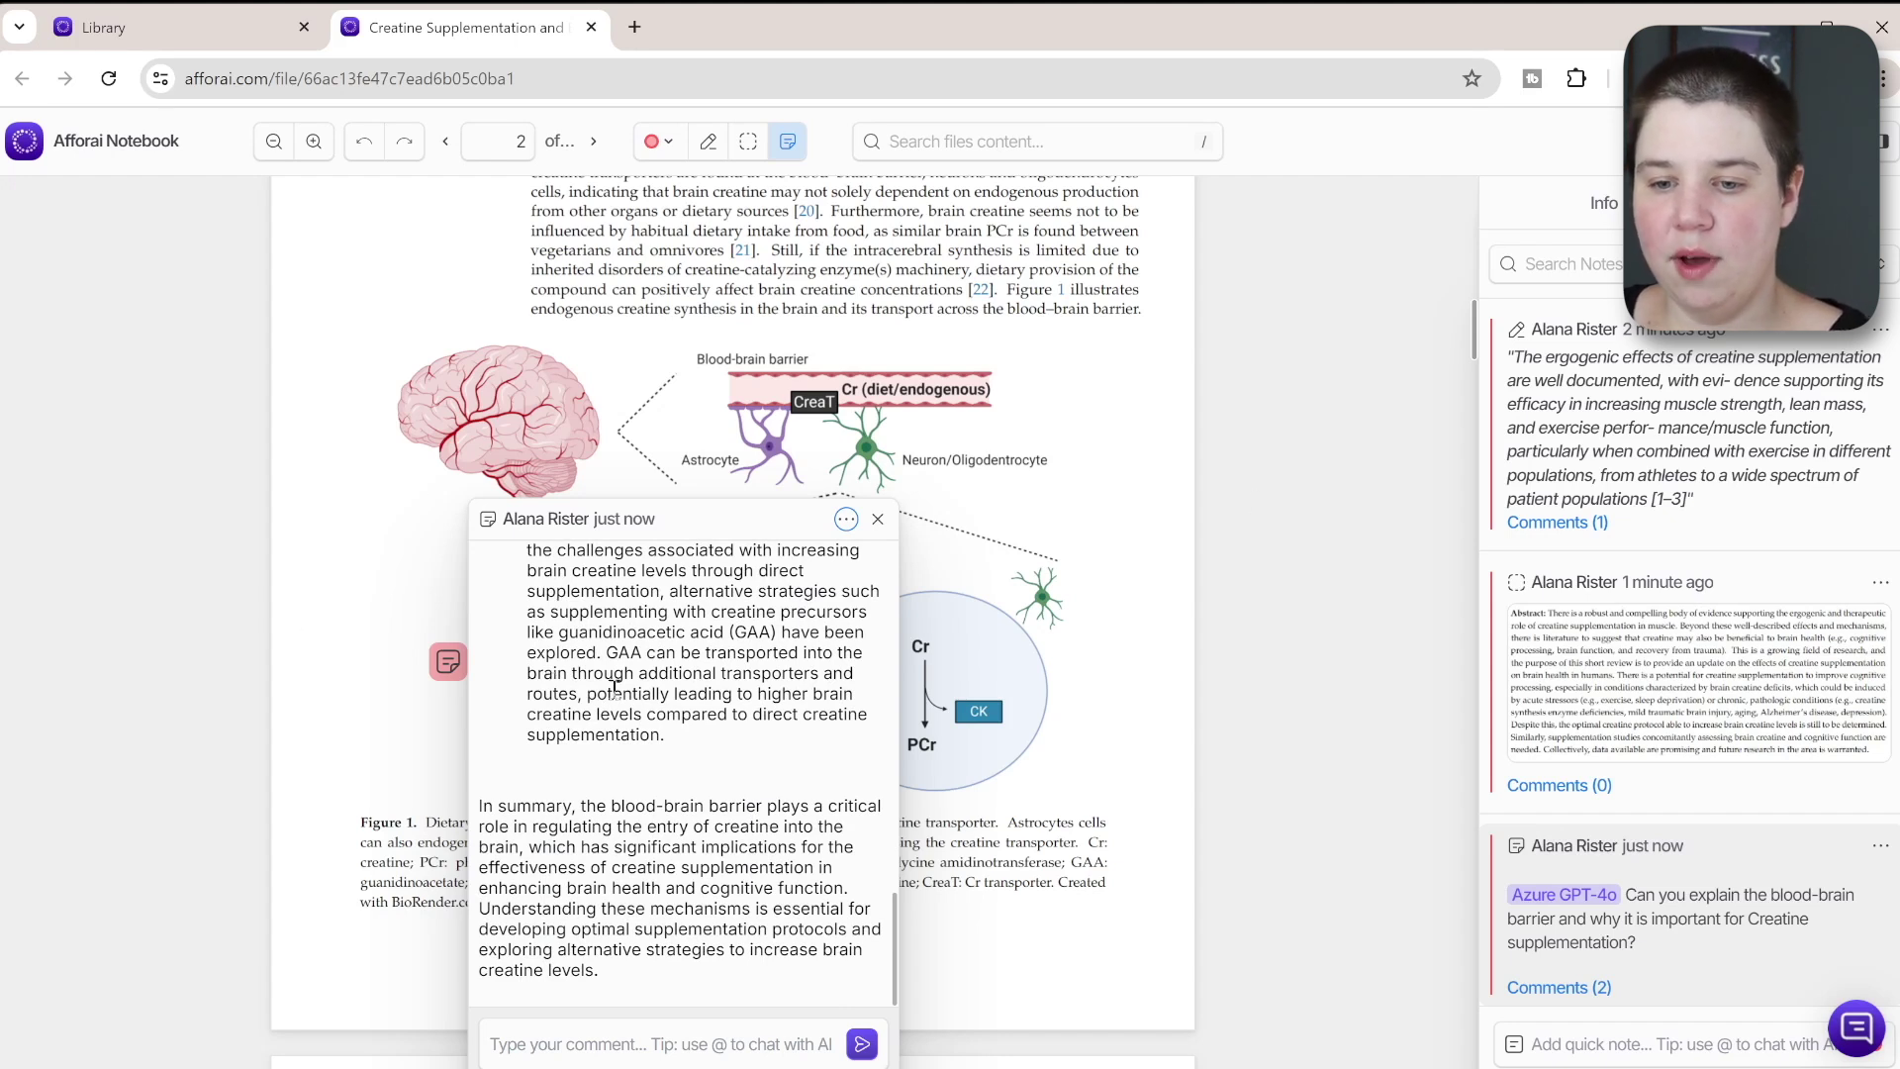
left_click_drag(611, 650, 643, 655)
key("ctrl+c")
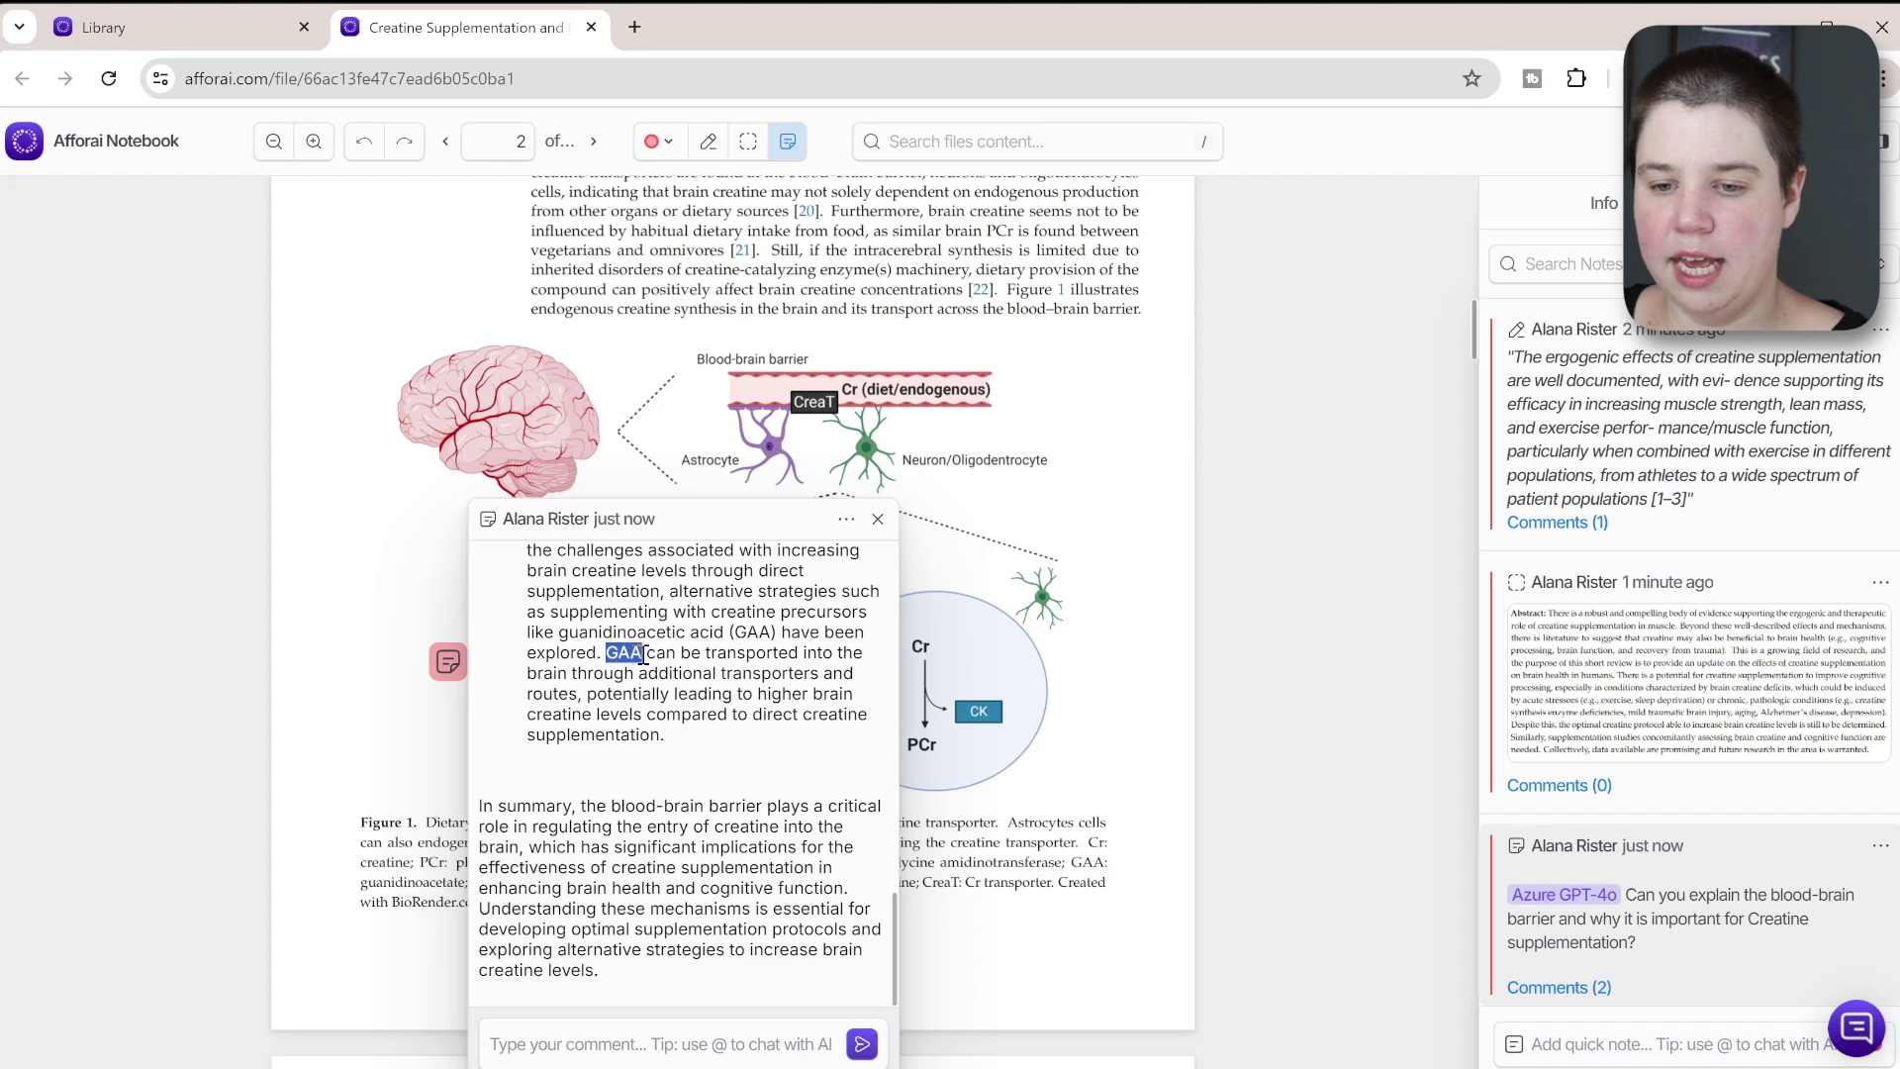
Search the library for GAA, check the matching paper's Citation and Notes, then clear the search.
left_click(125, 32)
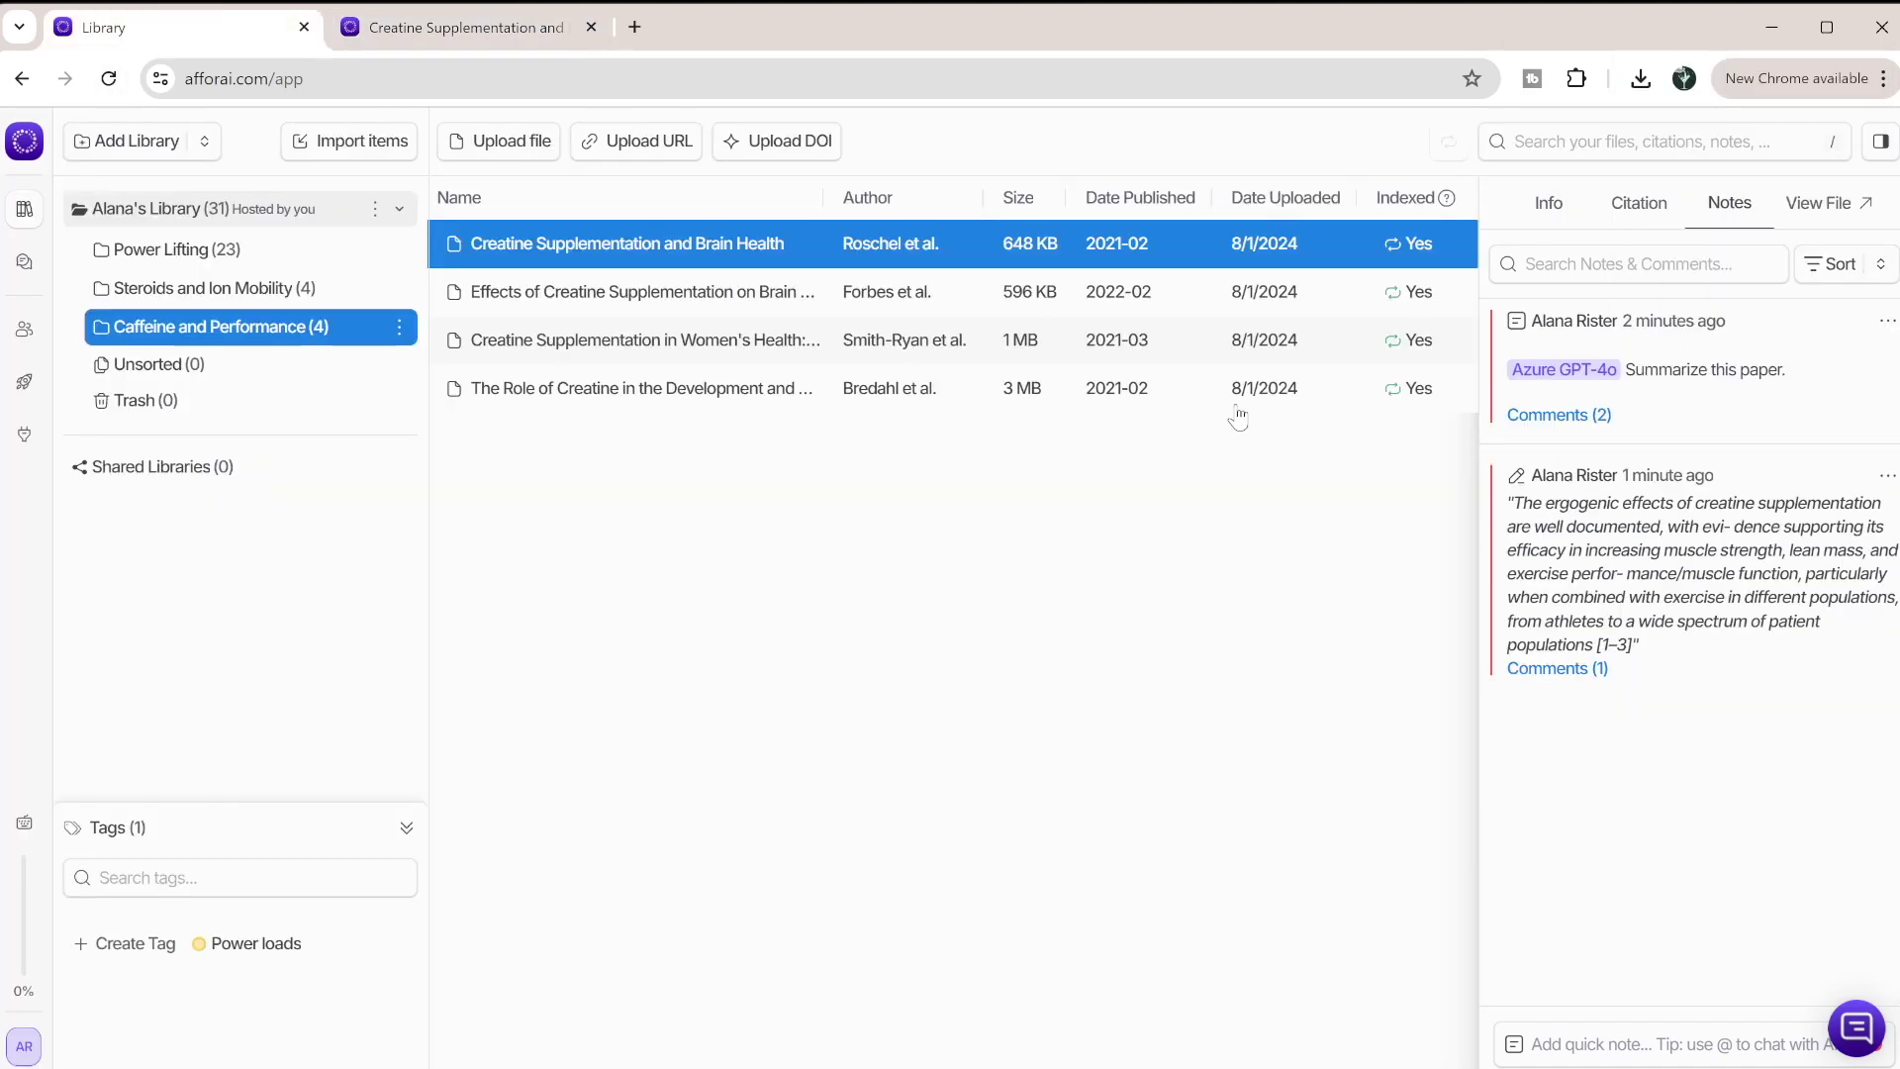
left_click(1652, 148)
key("ctrl+v")
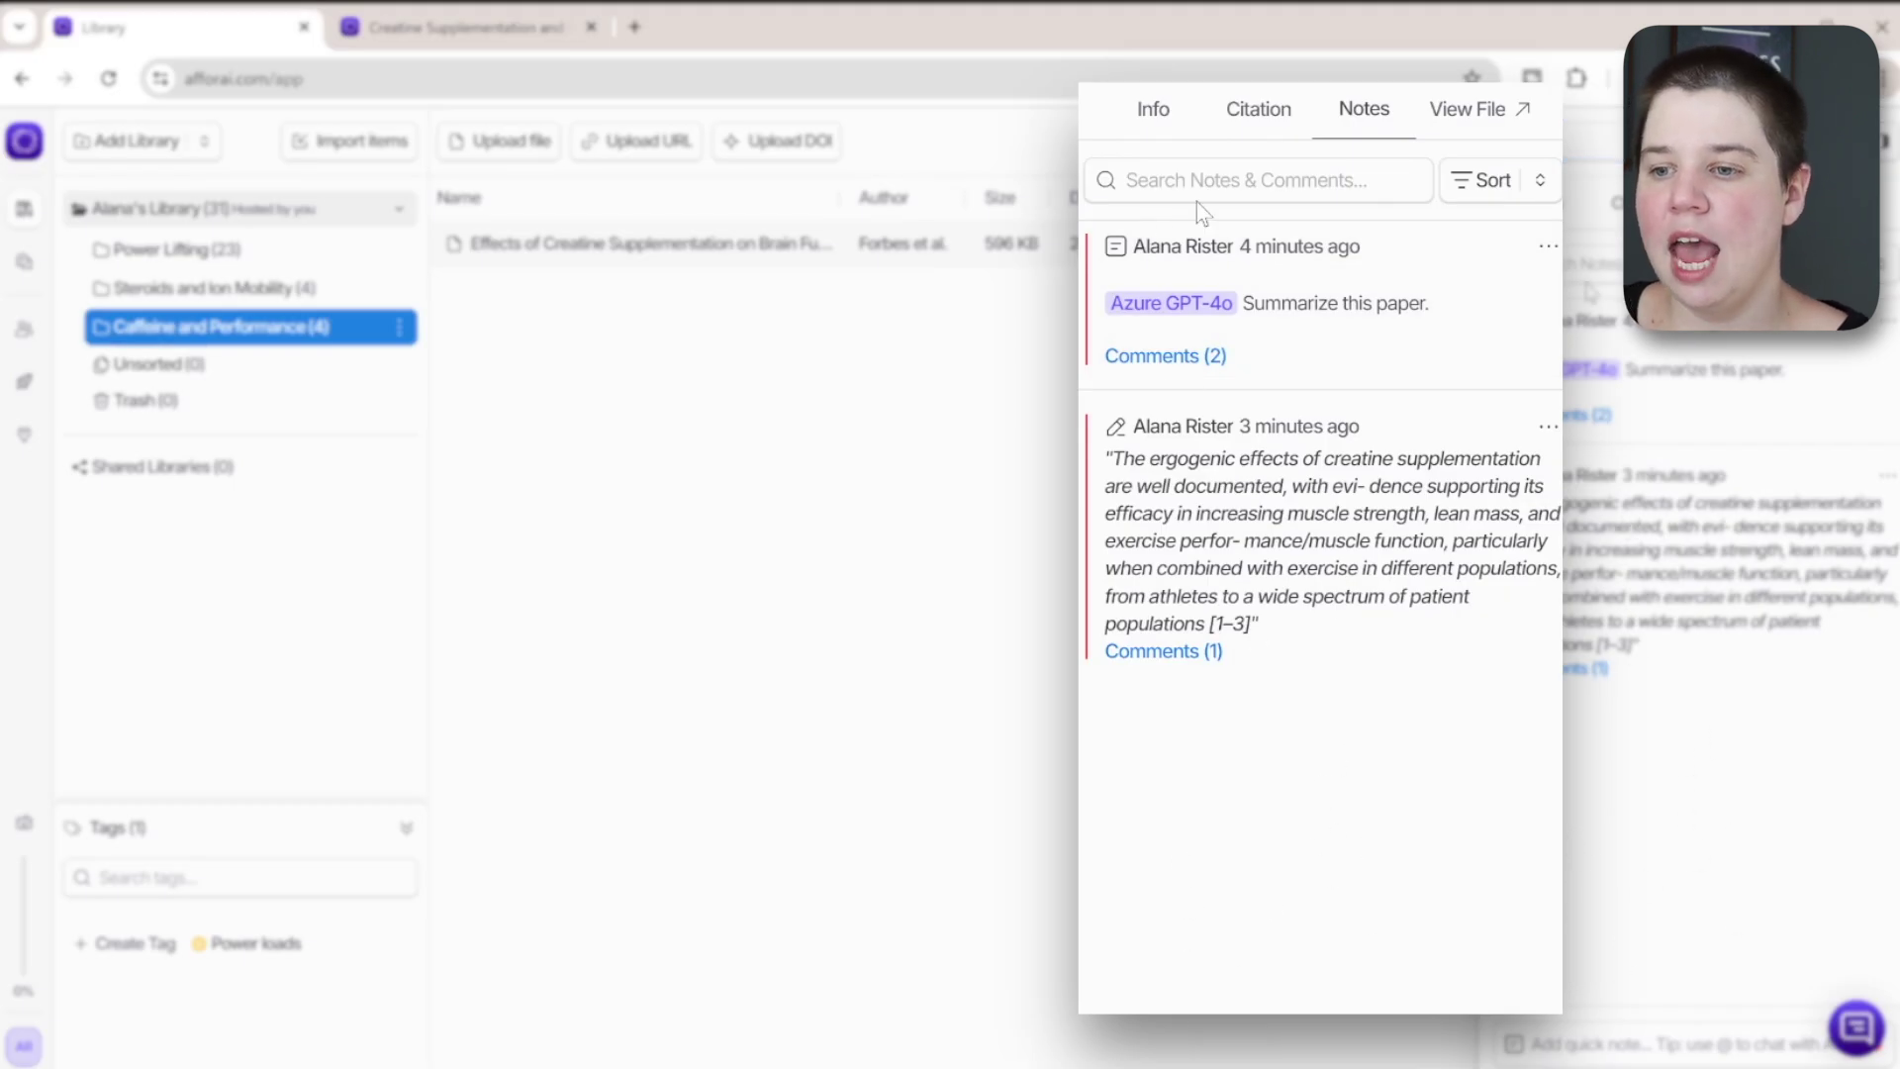
left_click(1262, 111)
left_click(1357, 111)
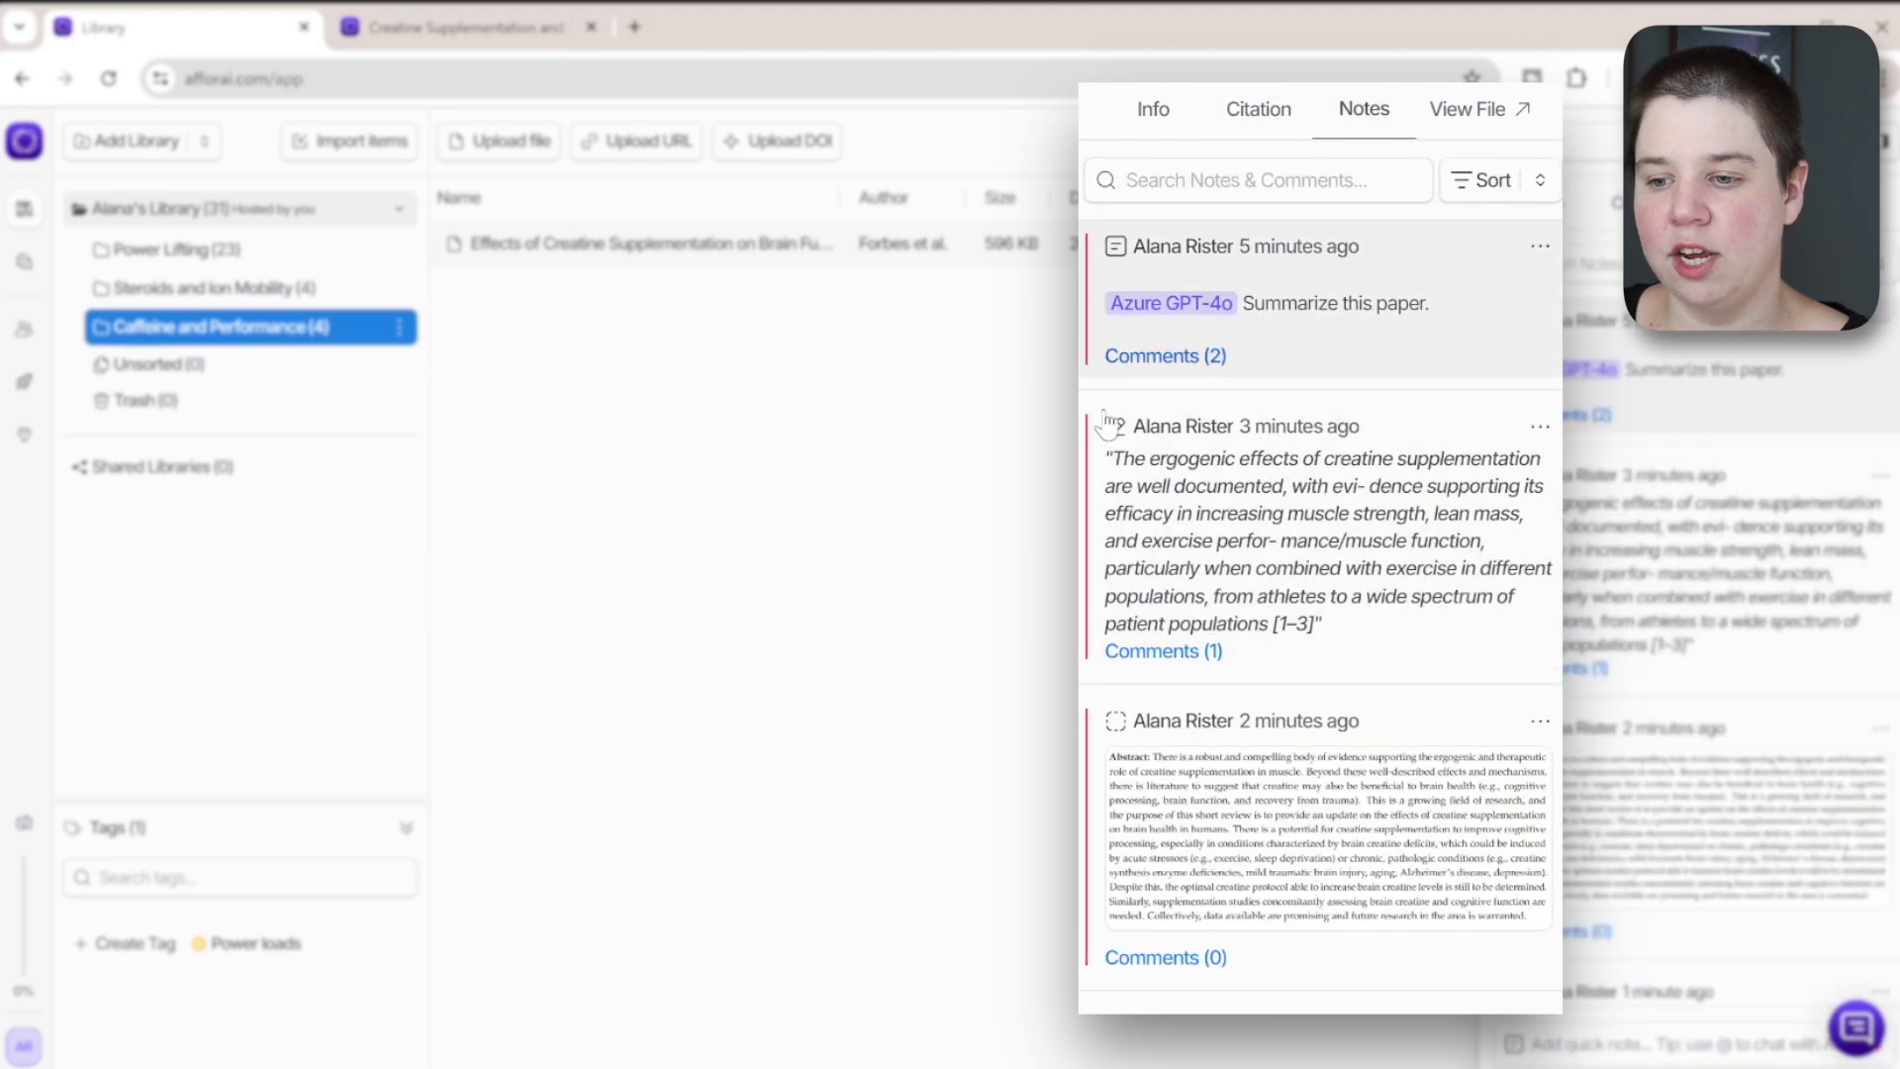
scroll(1108, 425, "down", 4)
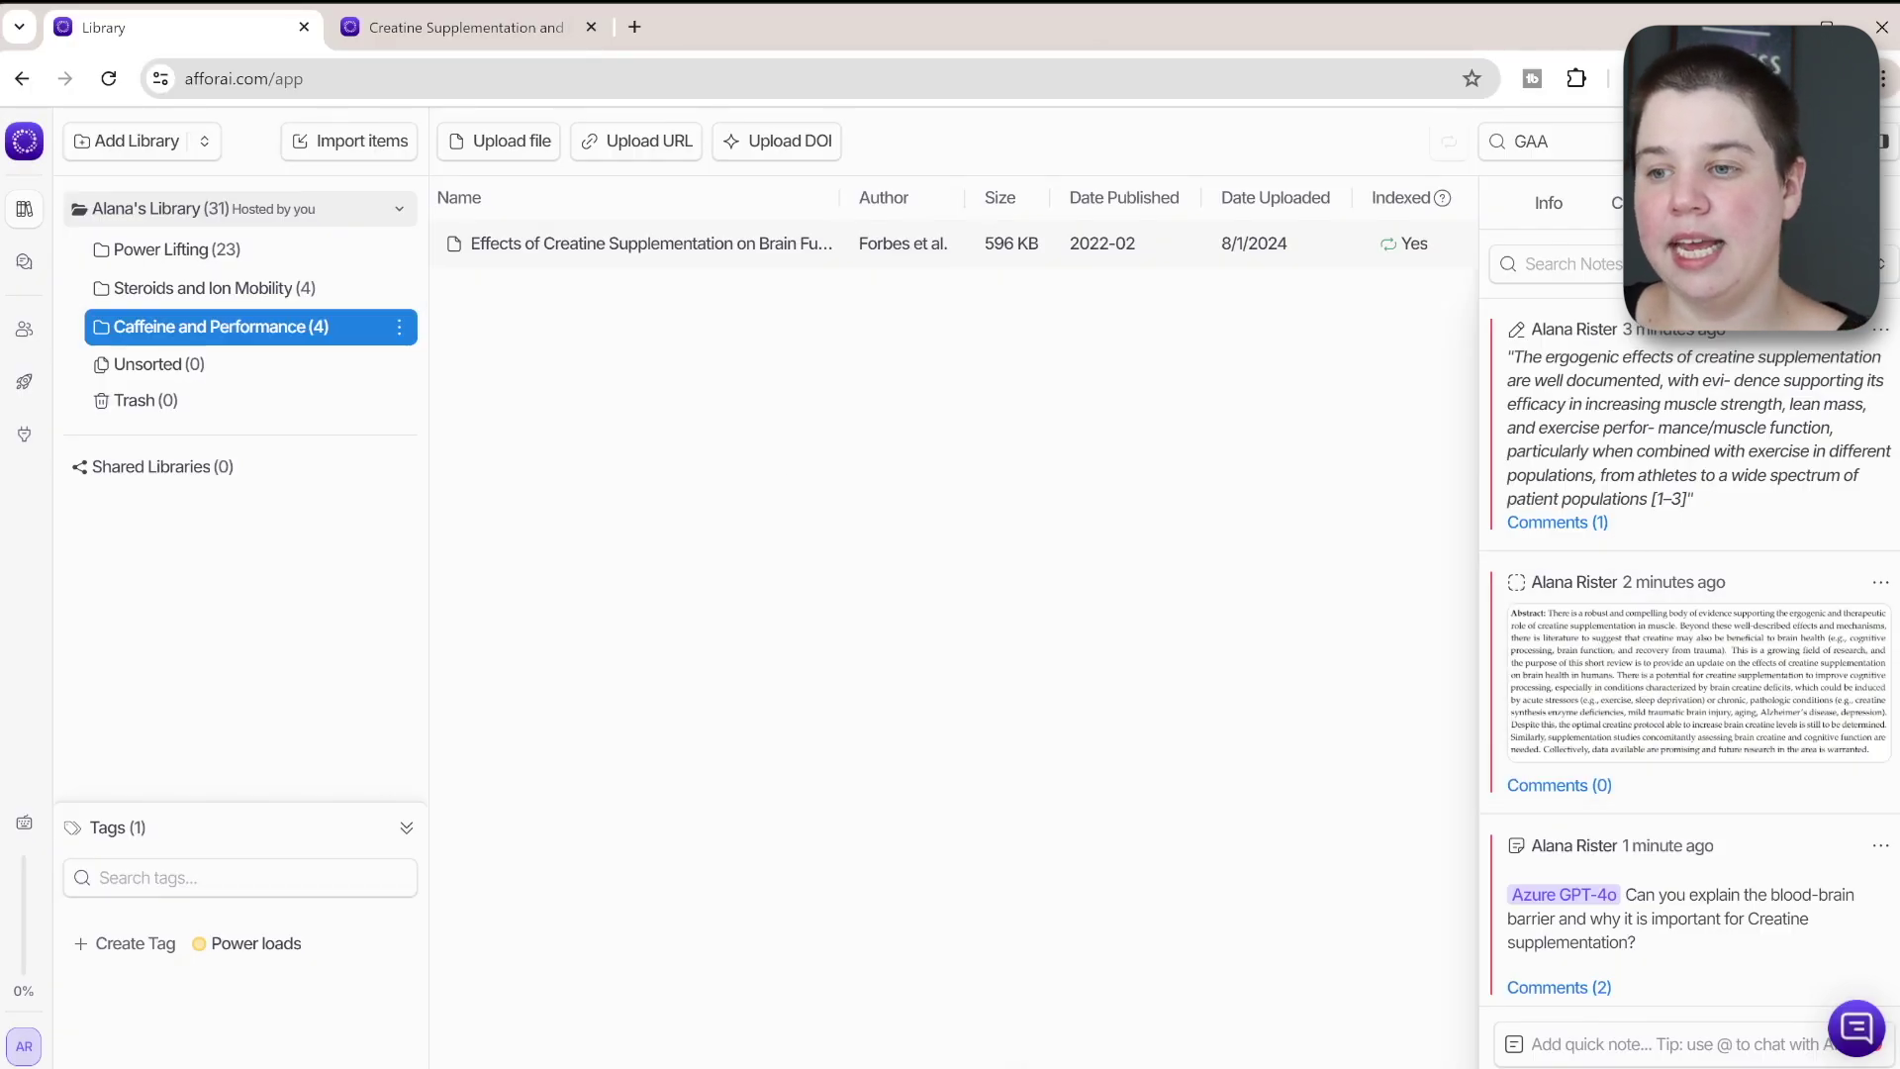
key("ctrl+a")
key("BackSpace")
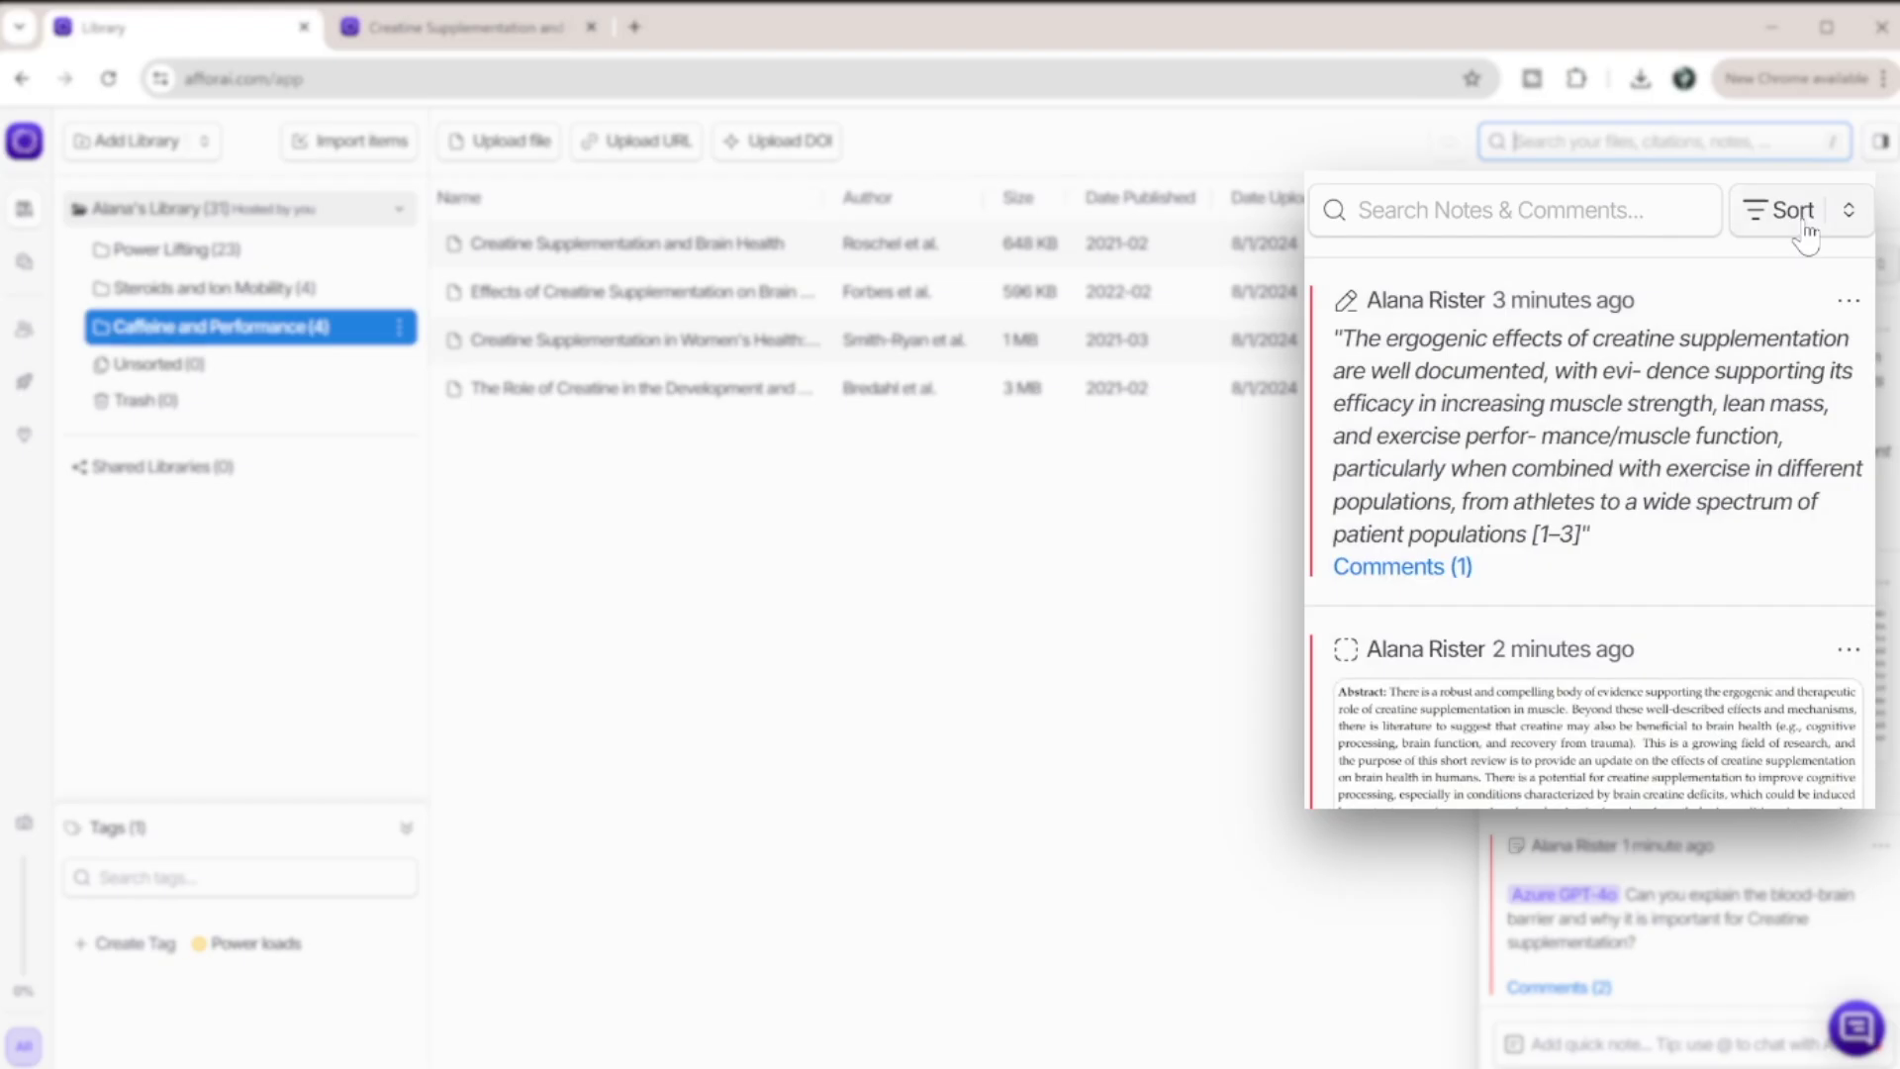
Try the Text Highlights and Quick Notes filters in the notes sort menu.
left_click(1781, 211)
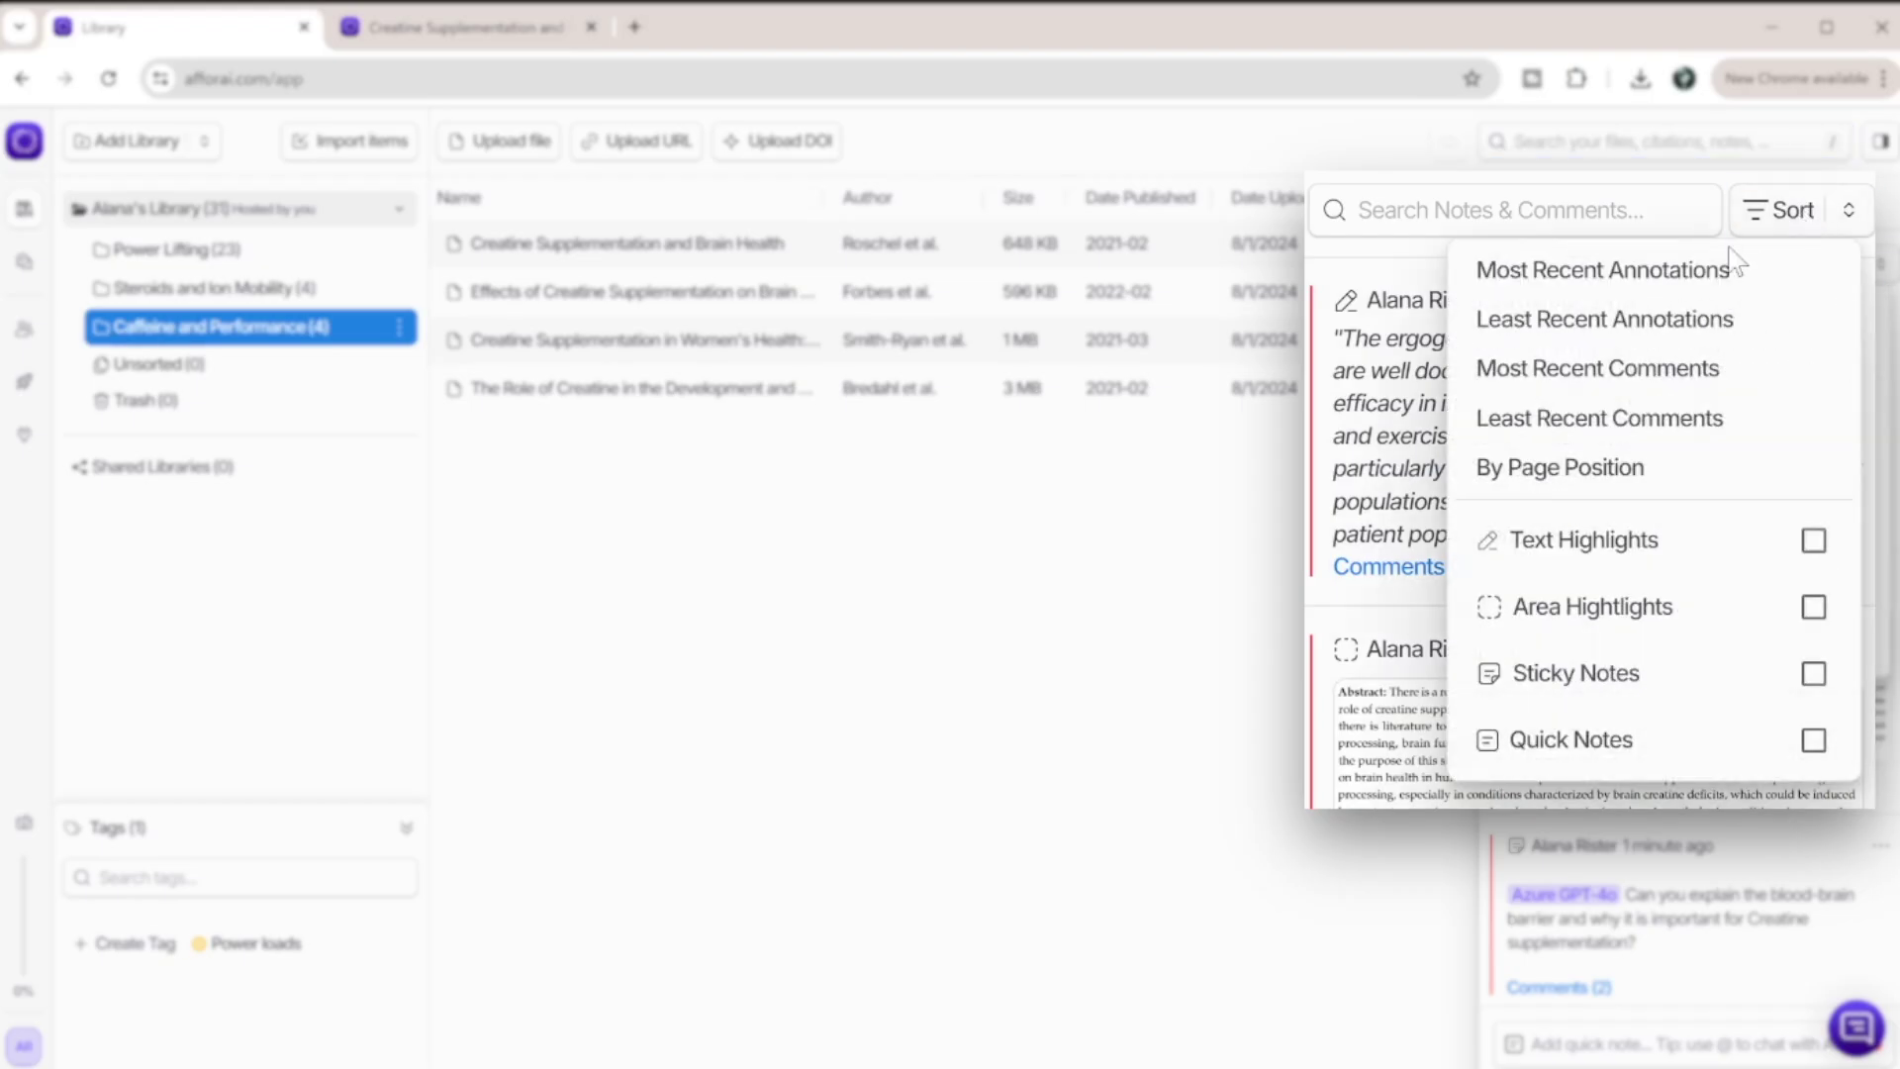
left_click(1814, 541)
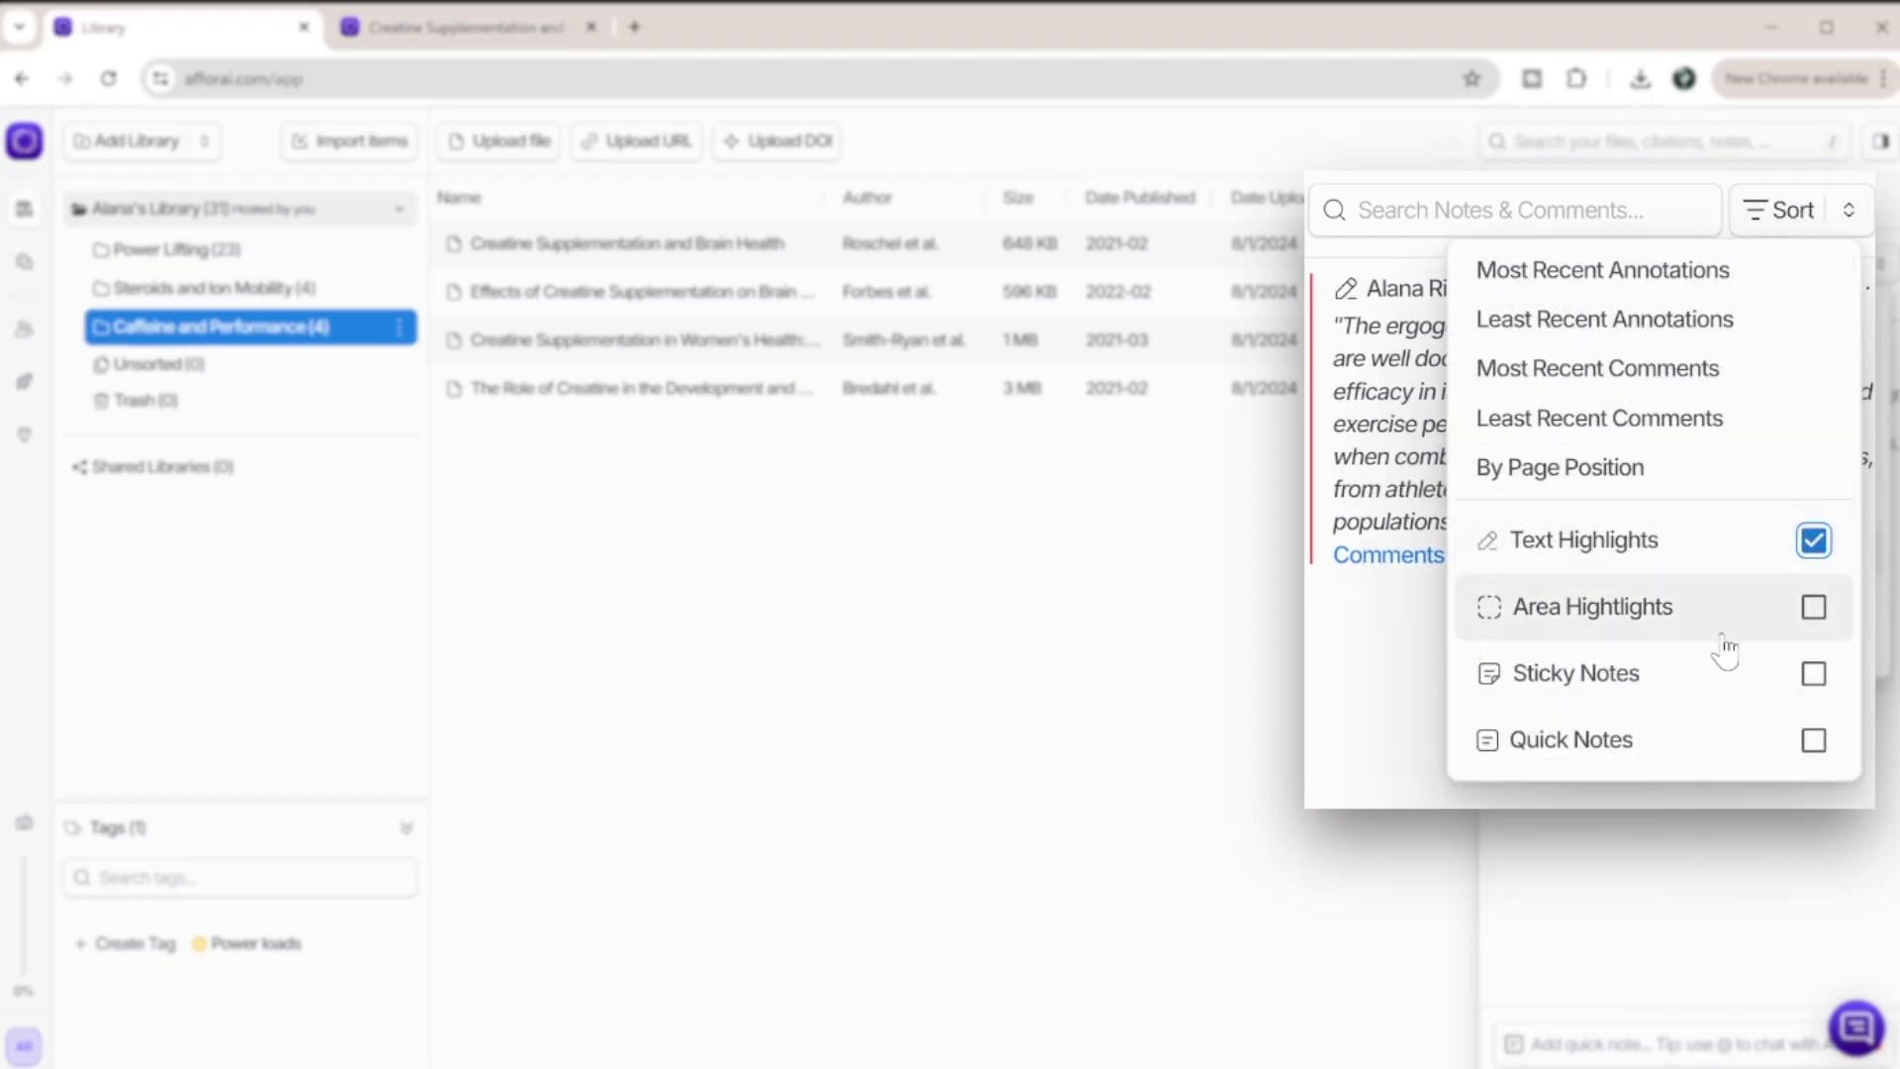
left_click(1813, 542)
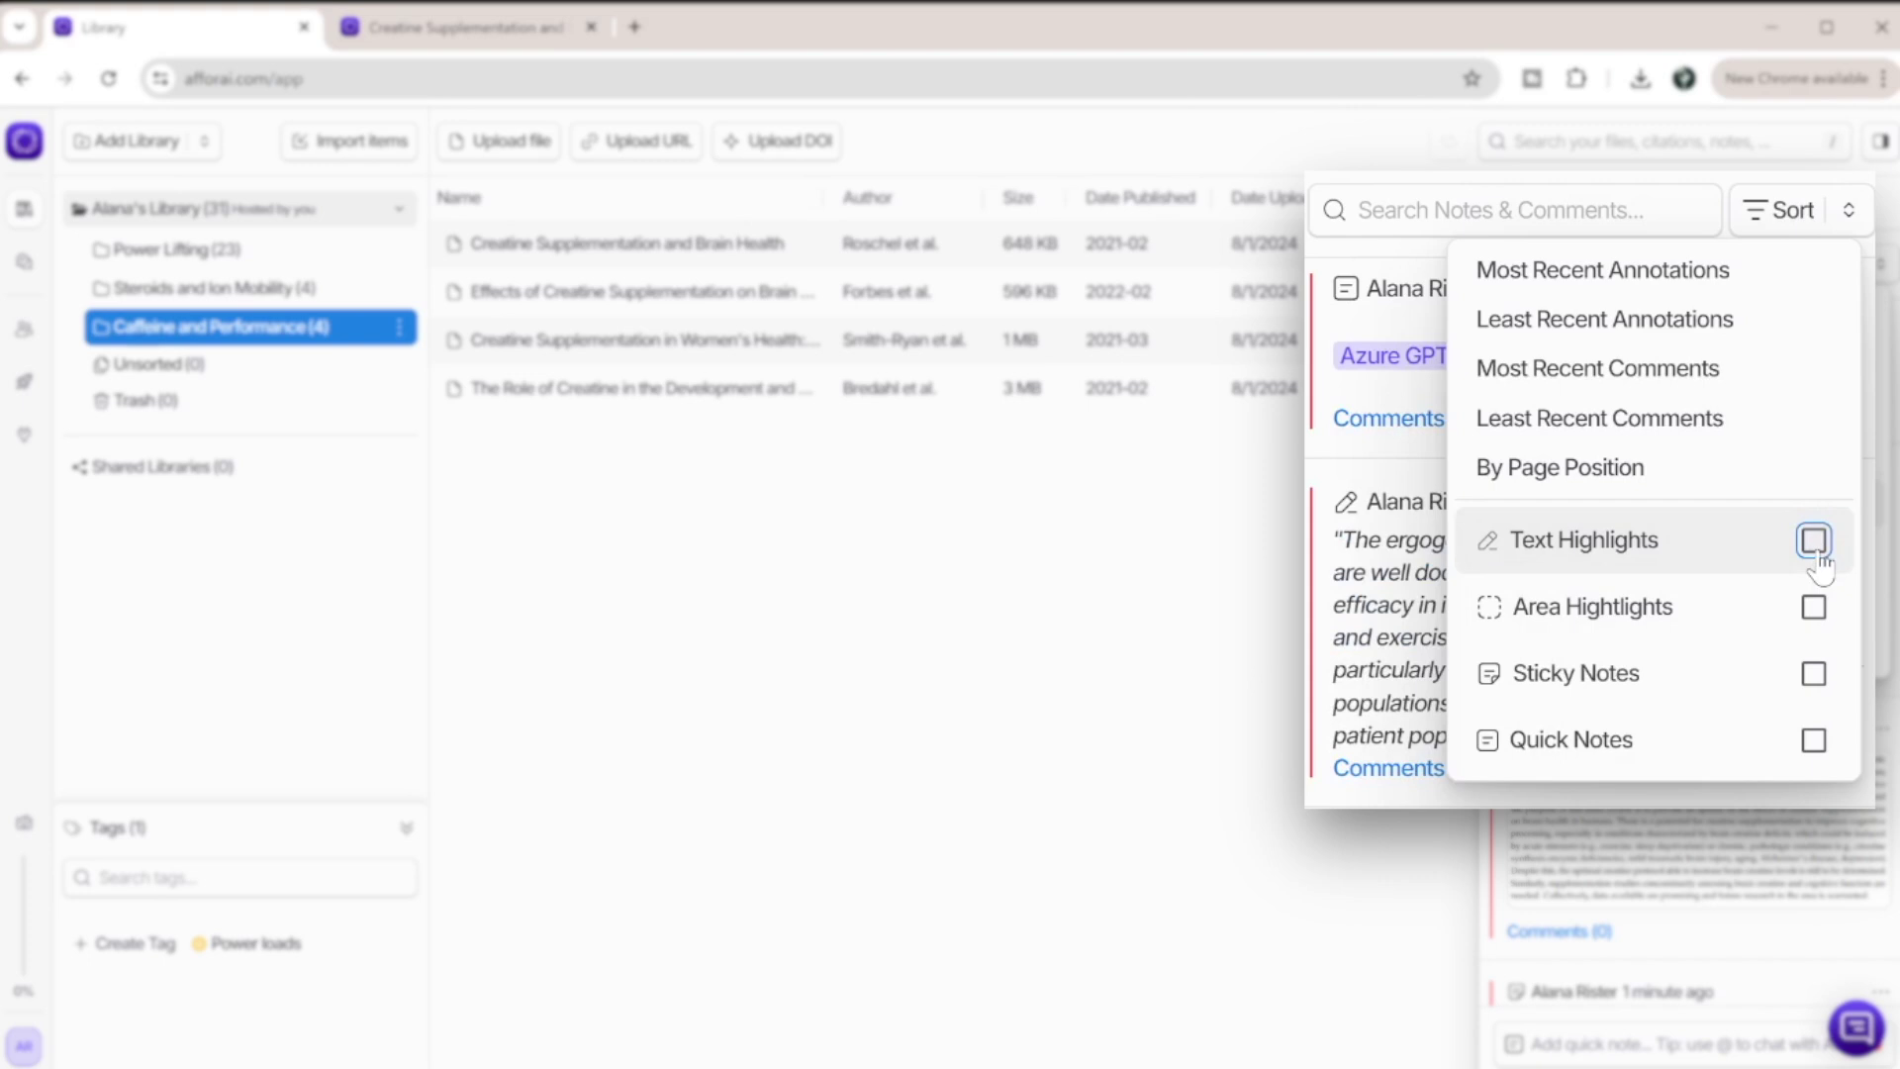
left_click(1815, 744)
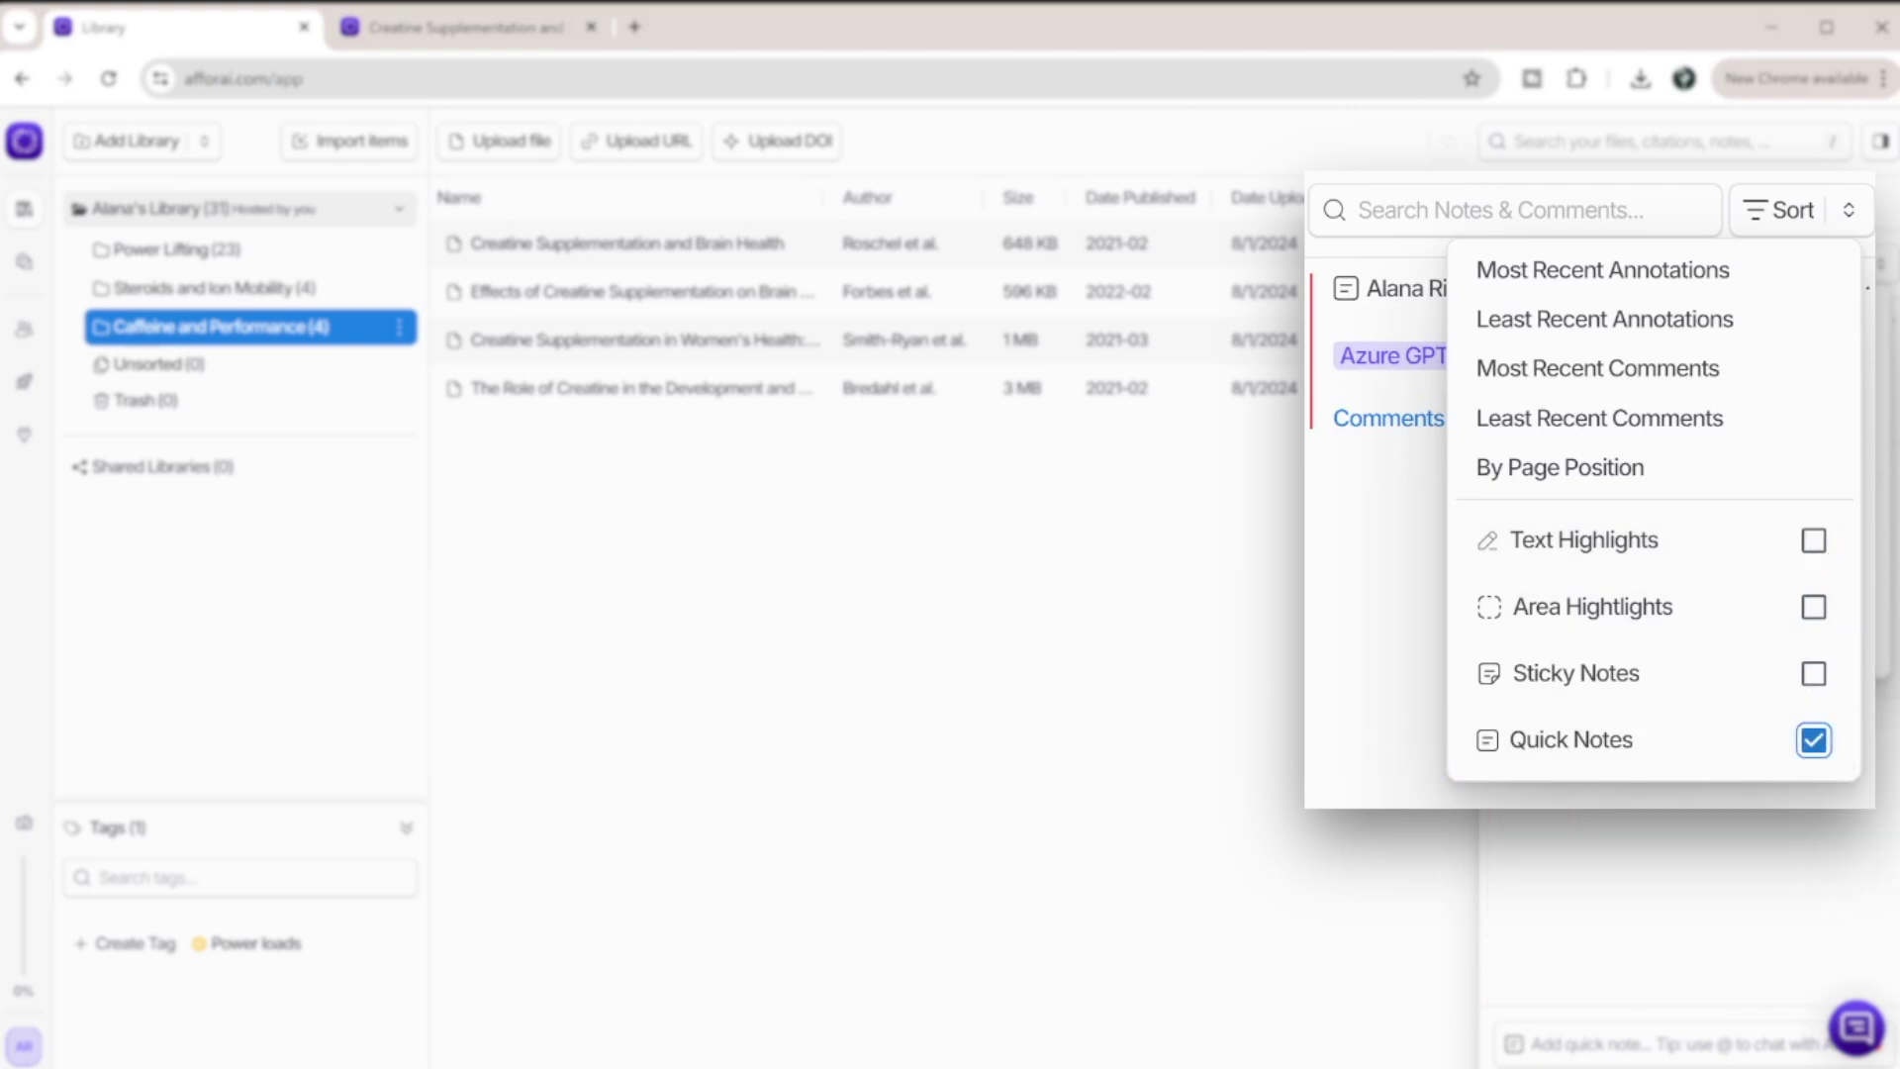
On the creatine paper, dismiss the comment box and GAA selection and close the AI answer thread.
left_click(418, 27)
mouse_move(1668, 1000)
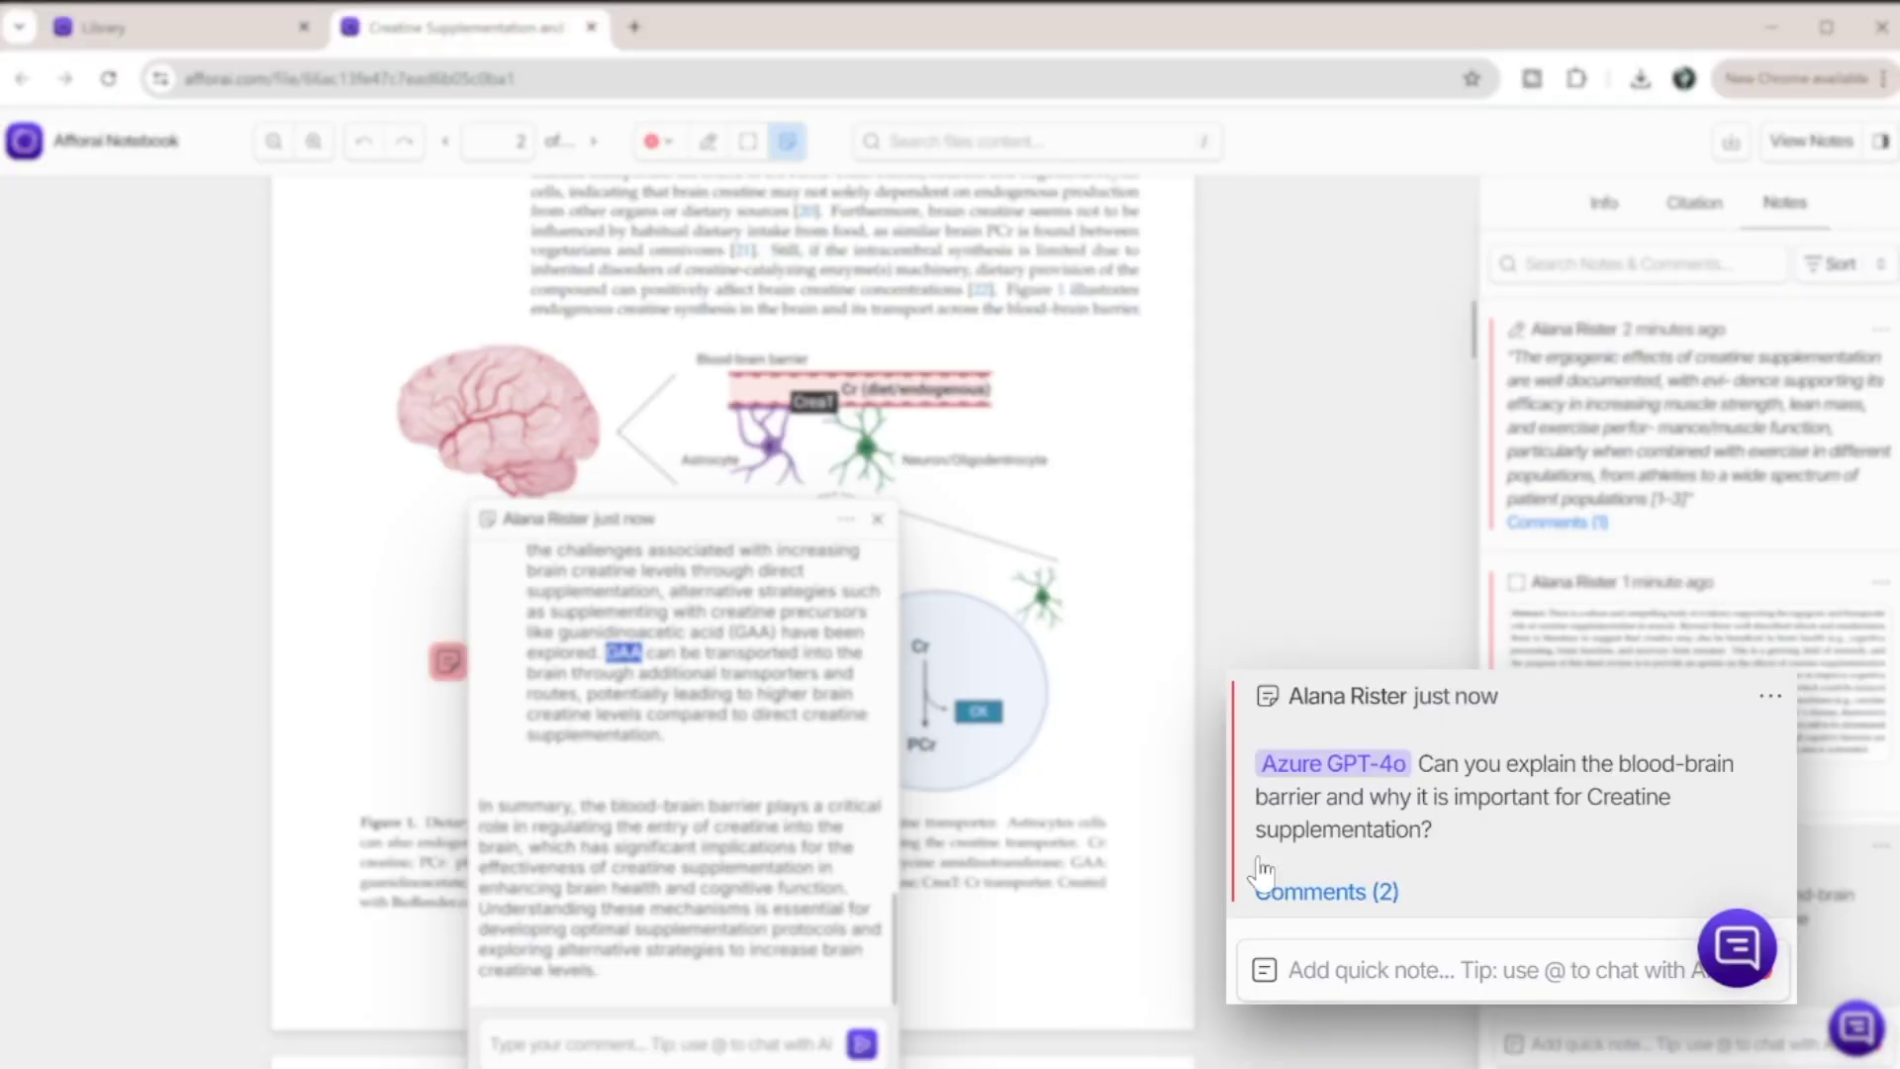
left_click(1148, 708)
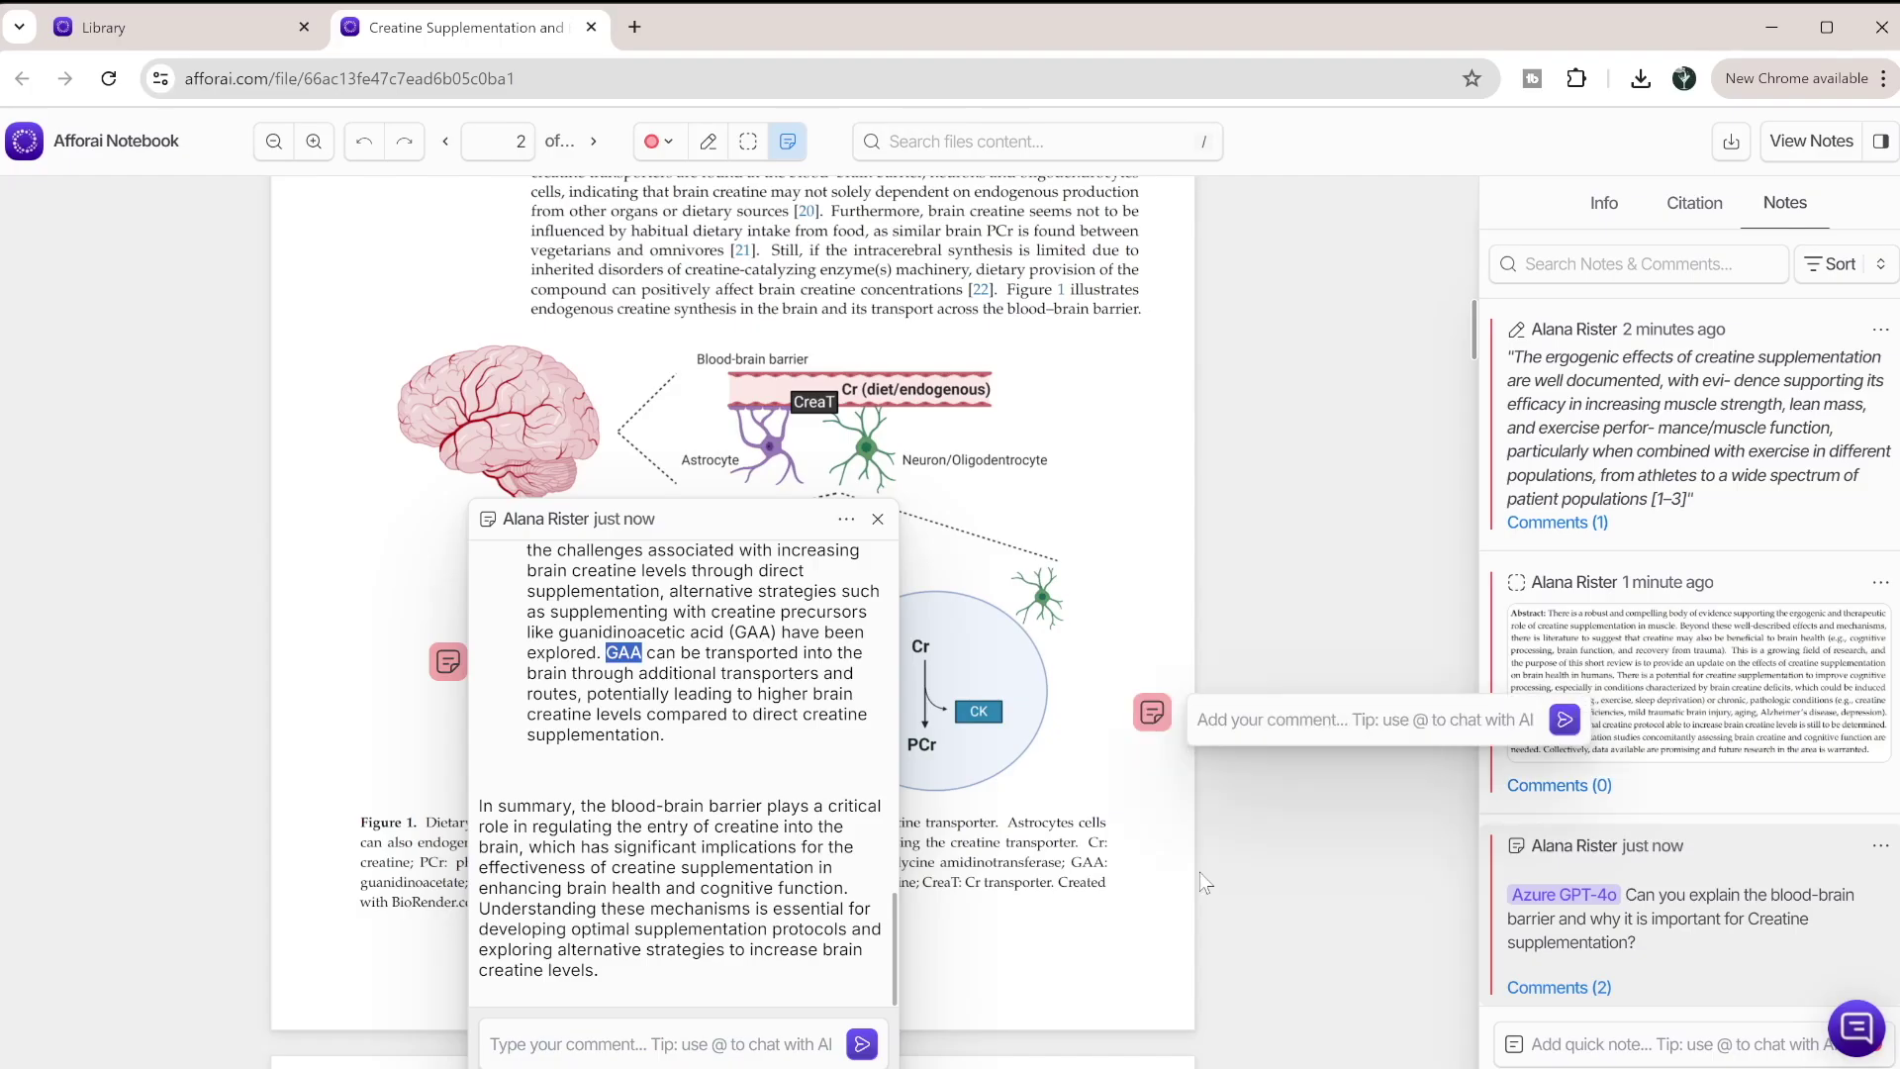
left_click(1224, 450)
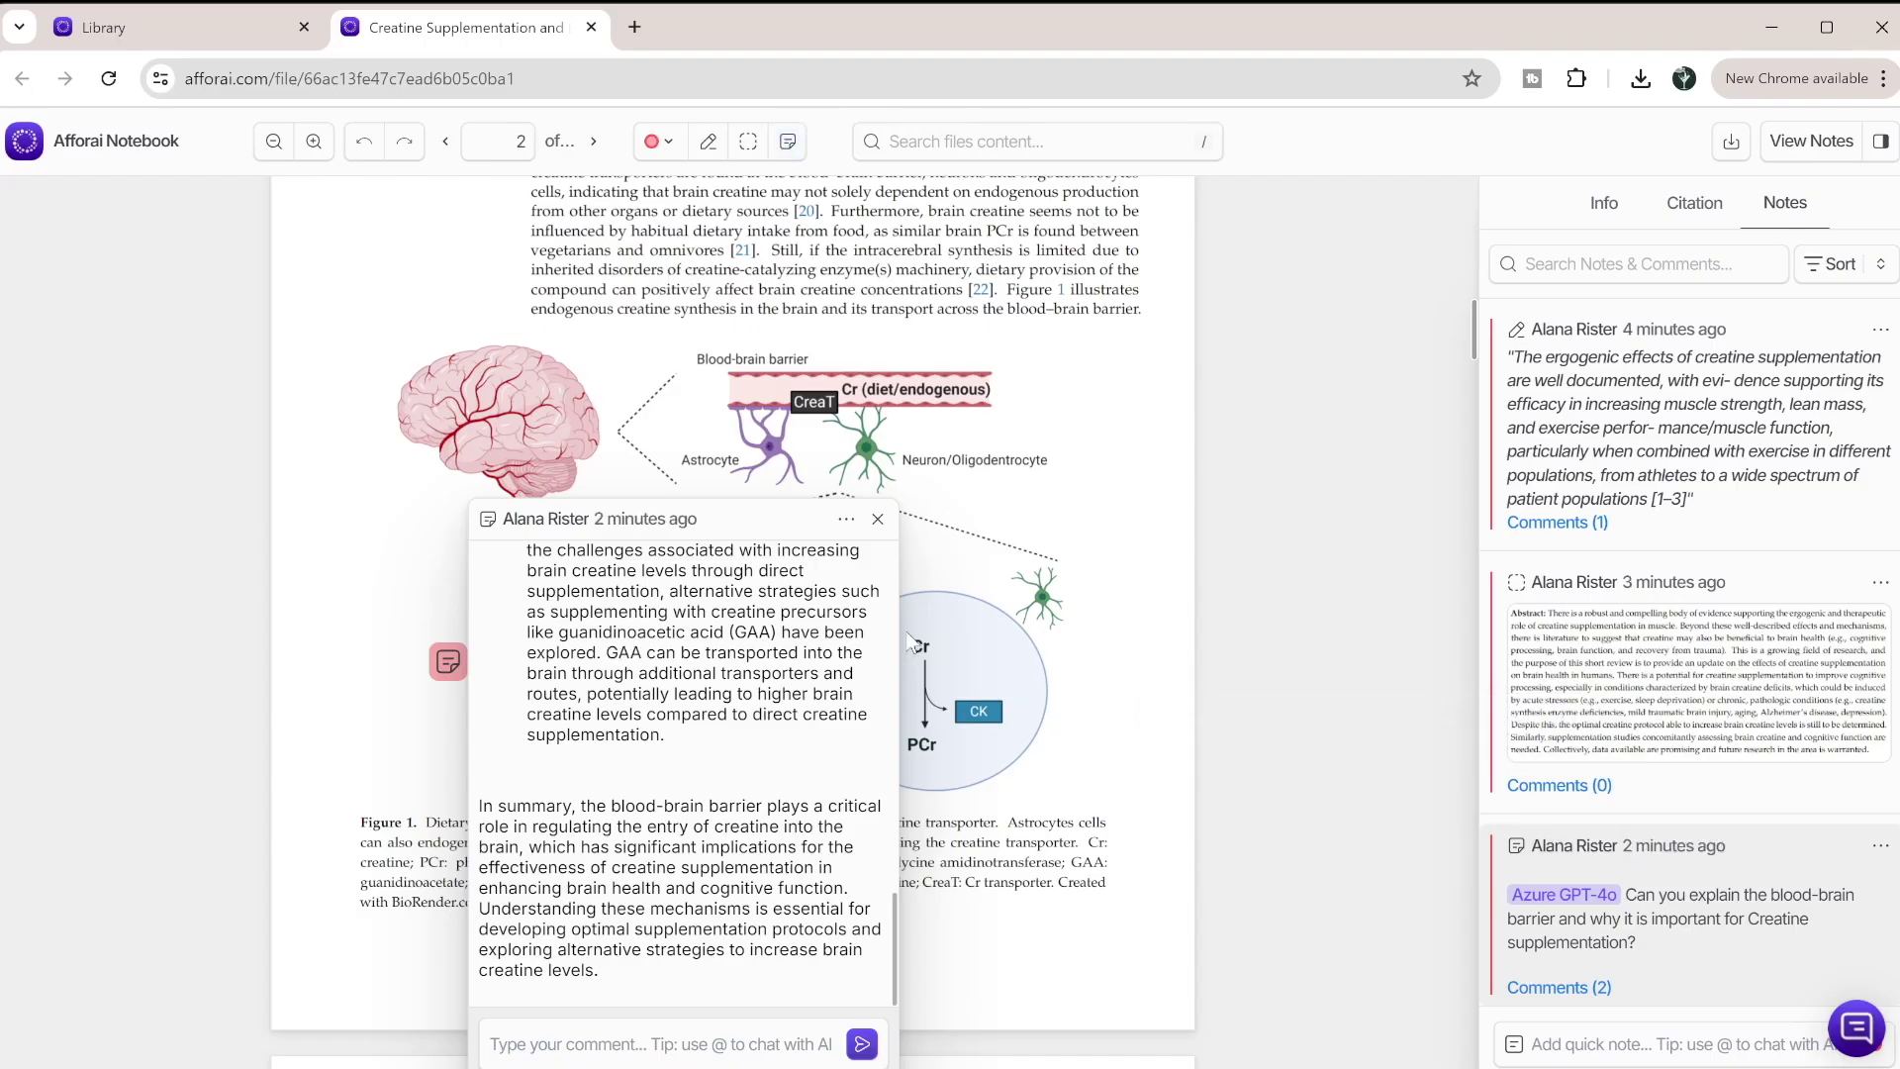
left_click(877, 520)
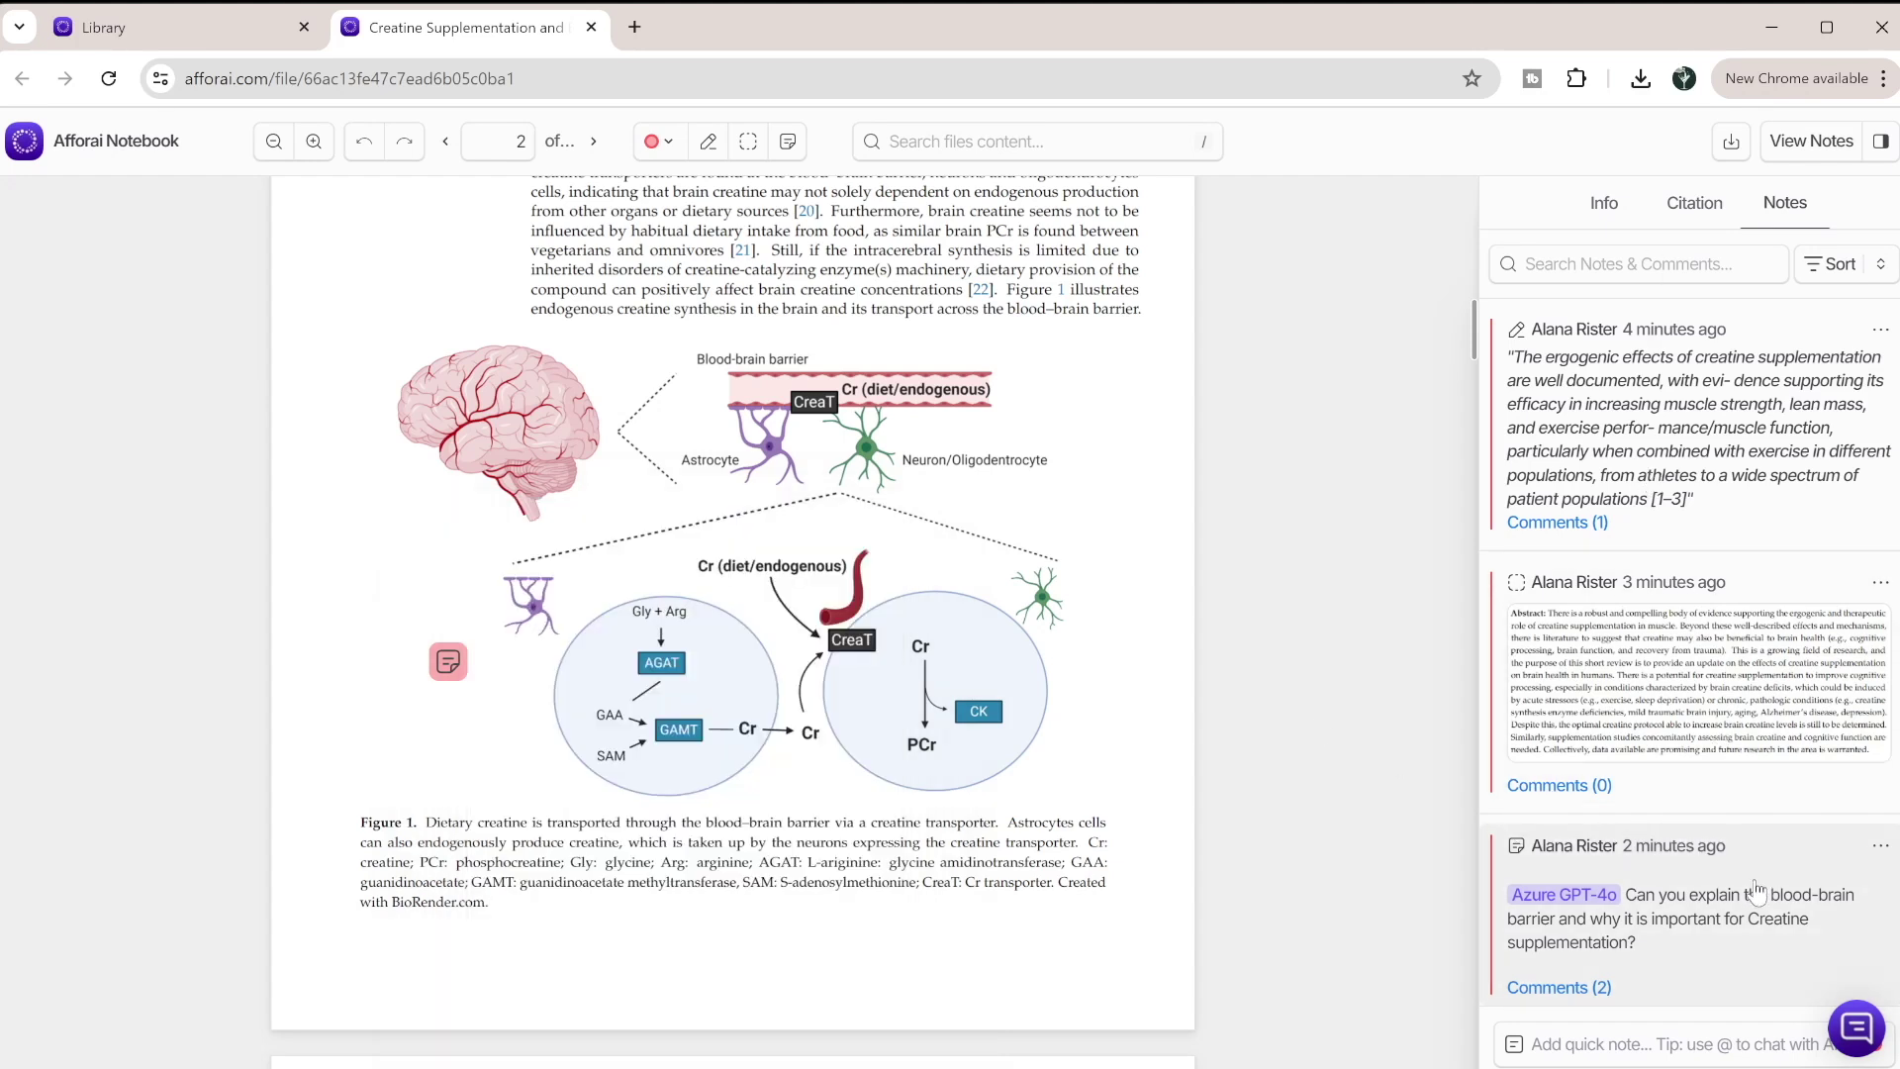
Turn off the Quick Notes and Sticky Notes filters so every note type shows.
left_click(213, 28)
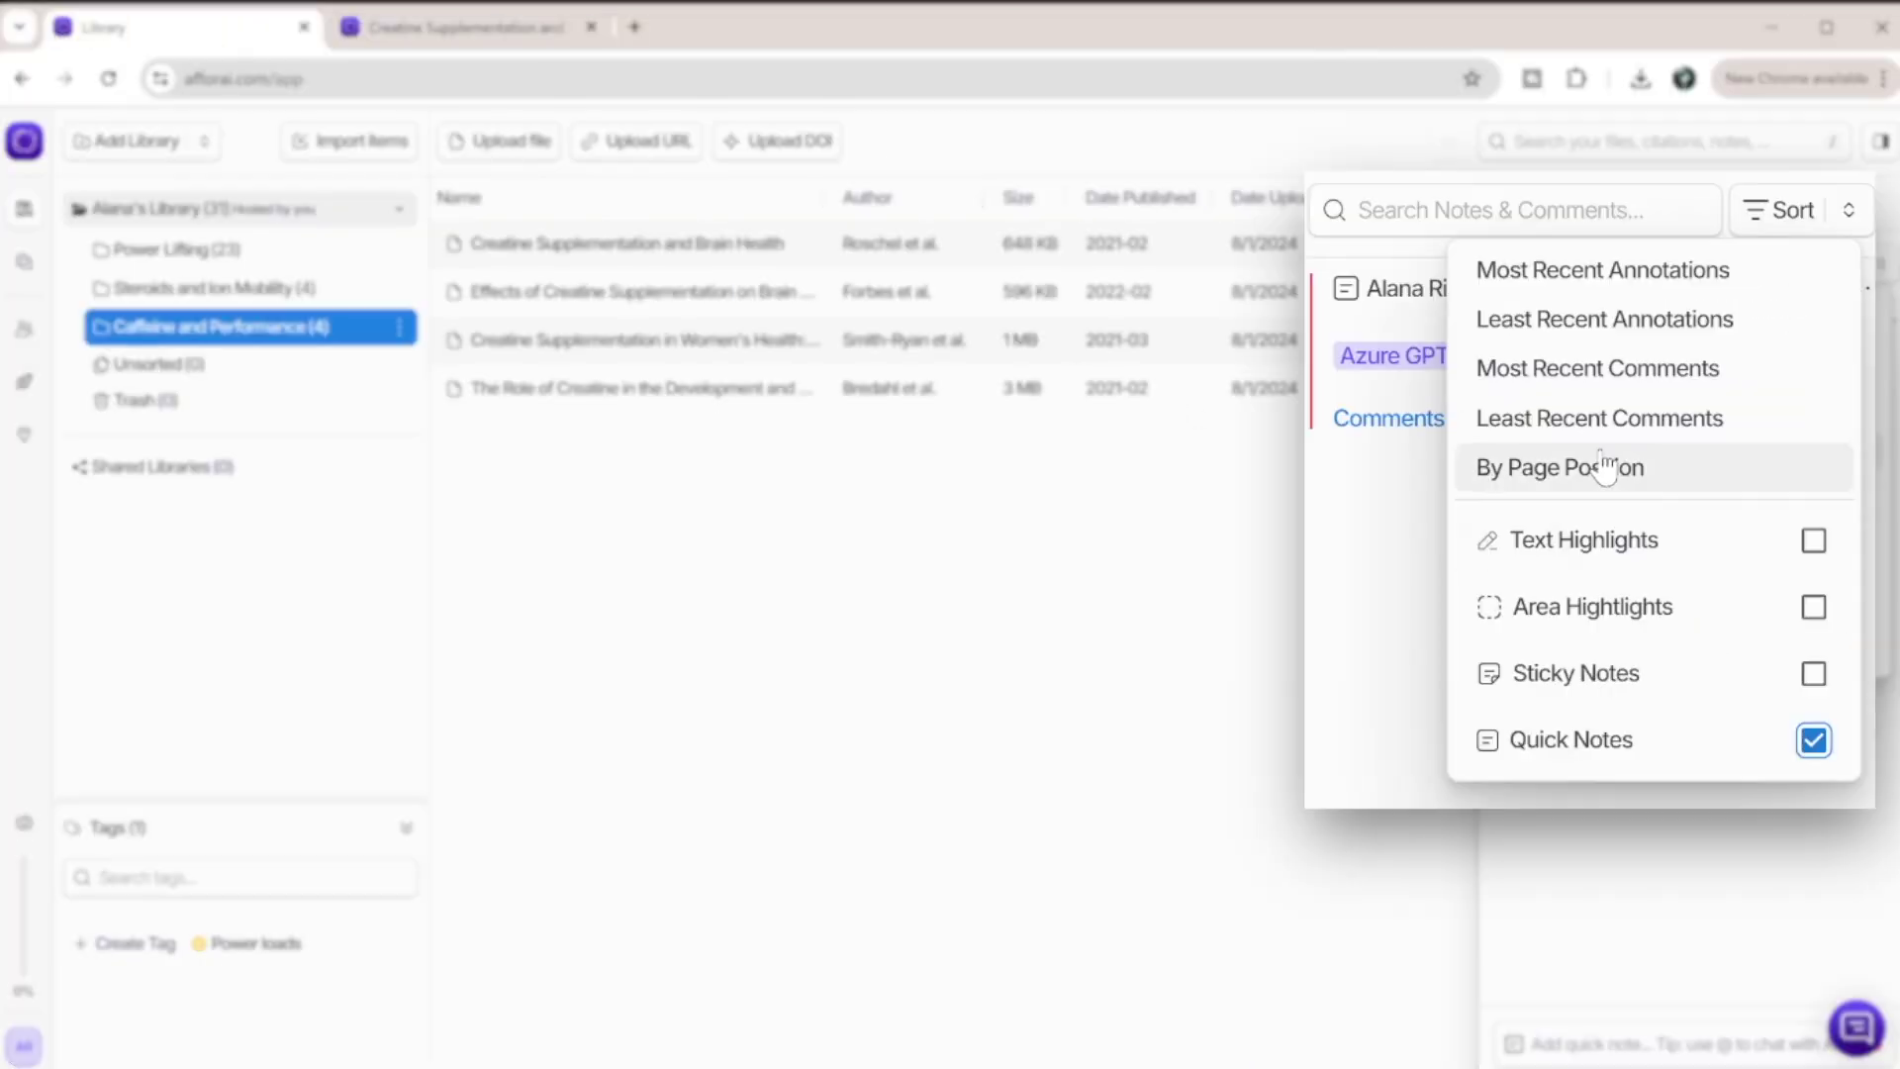
left_click(1814, 673)
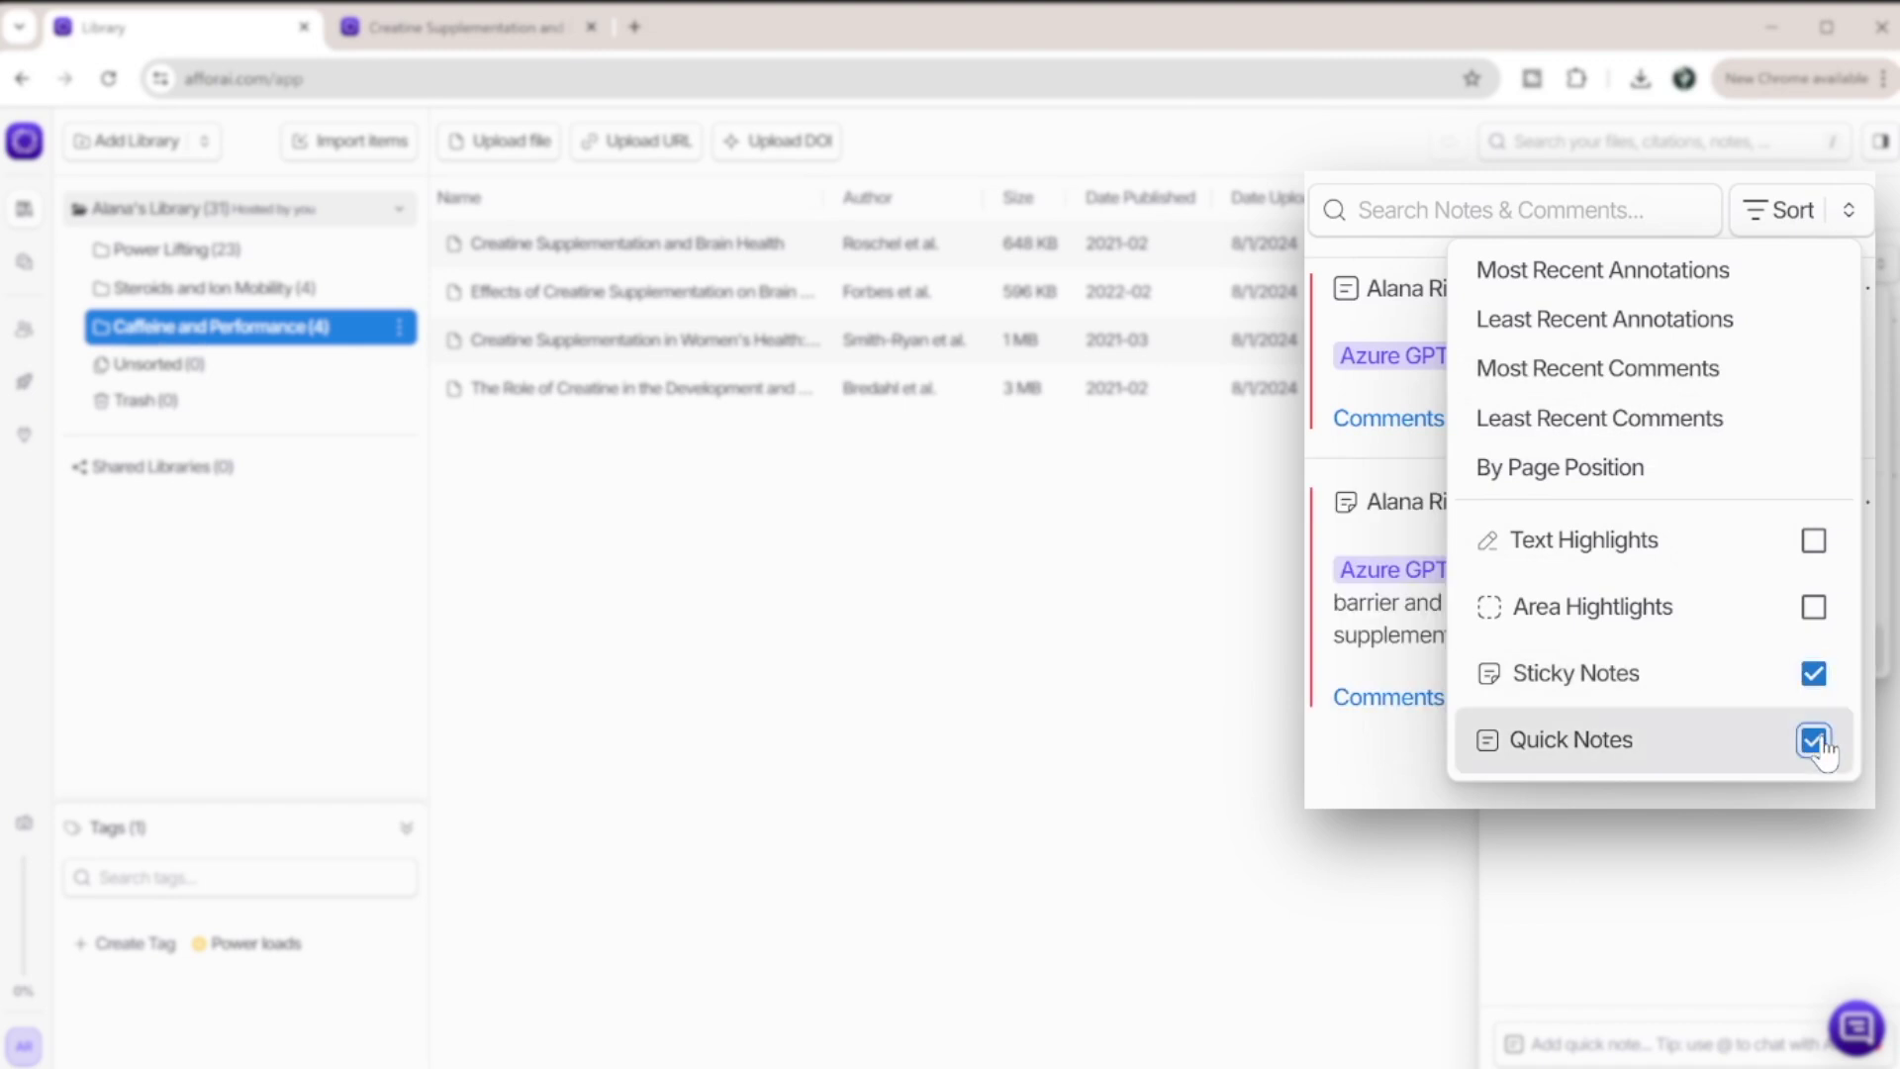
left_click(1813, 740)
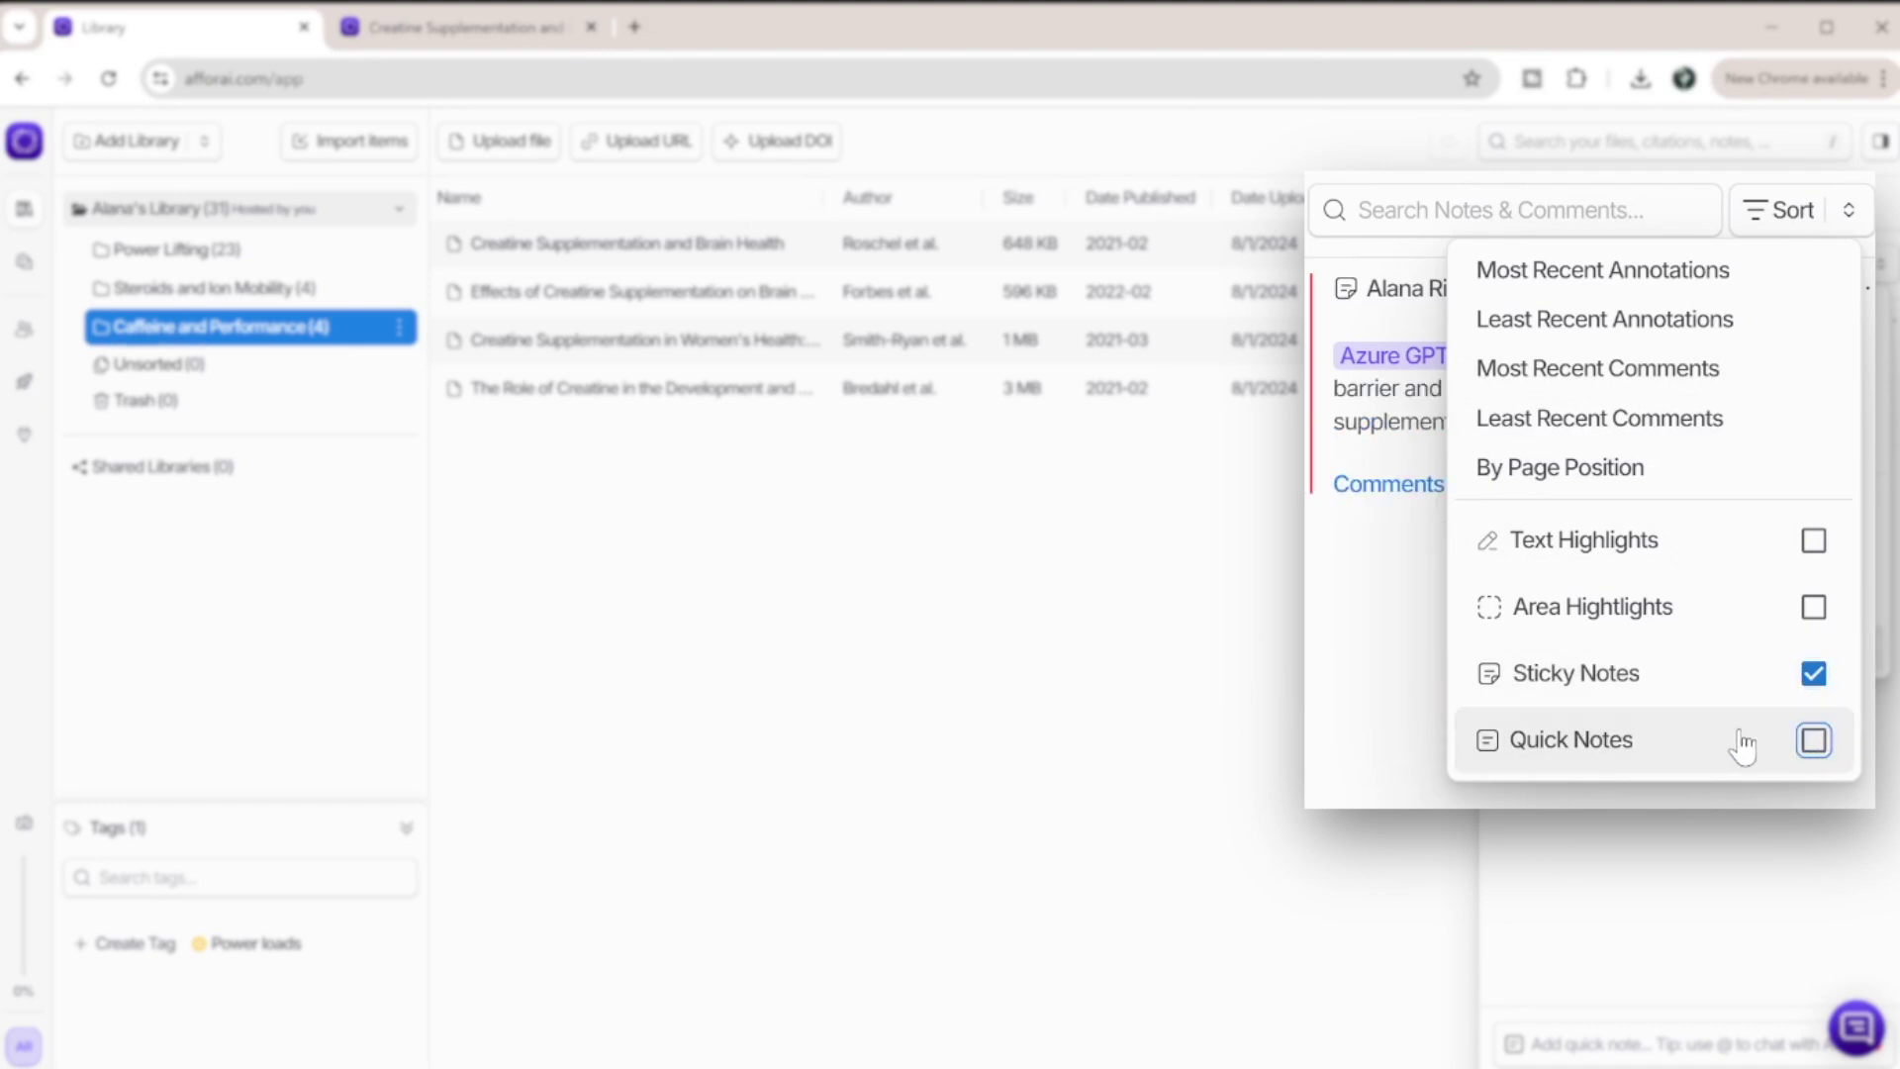
left_click(1814, 672)
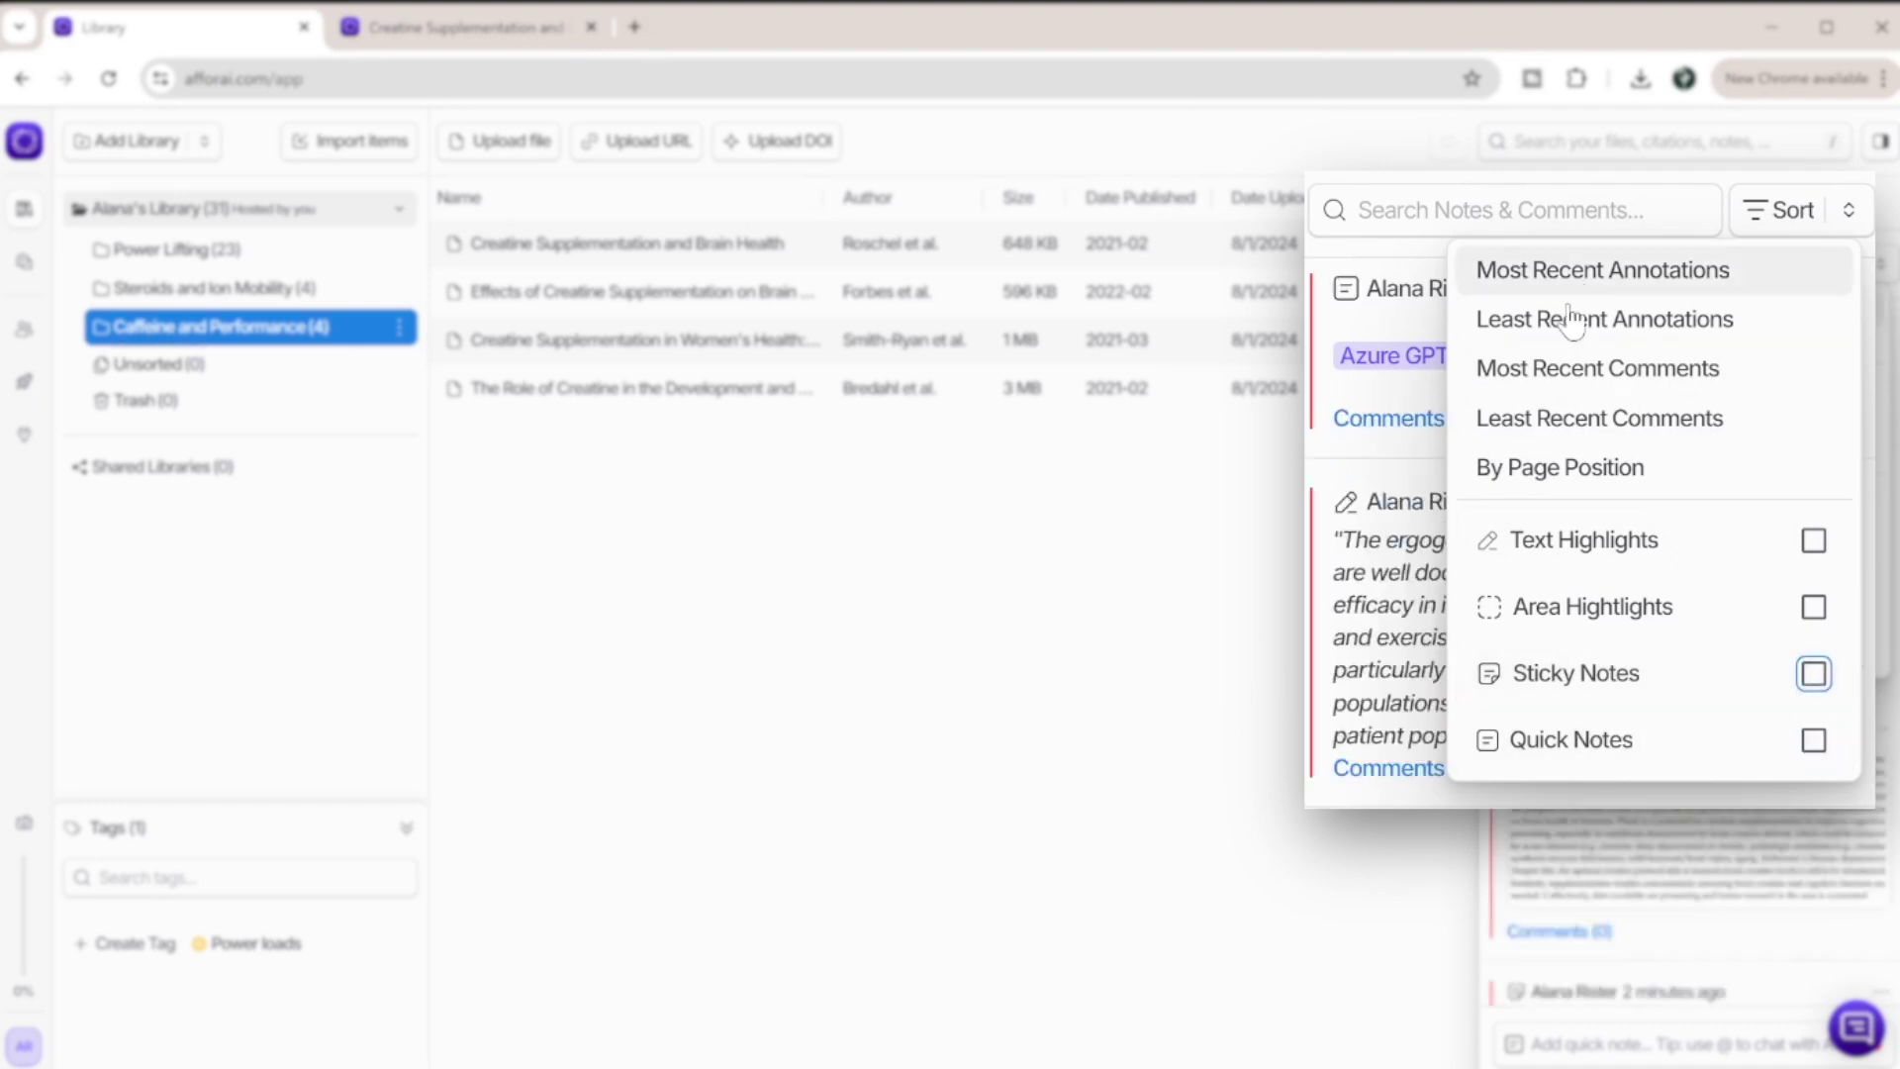
Close the filter menu and review the keyboard shortcuts list.
left_click(1766, 207)
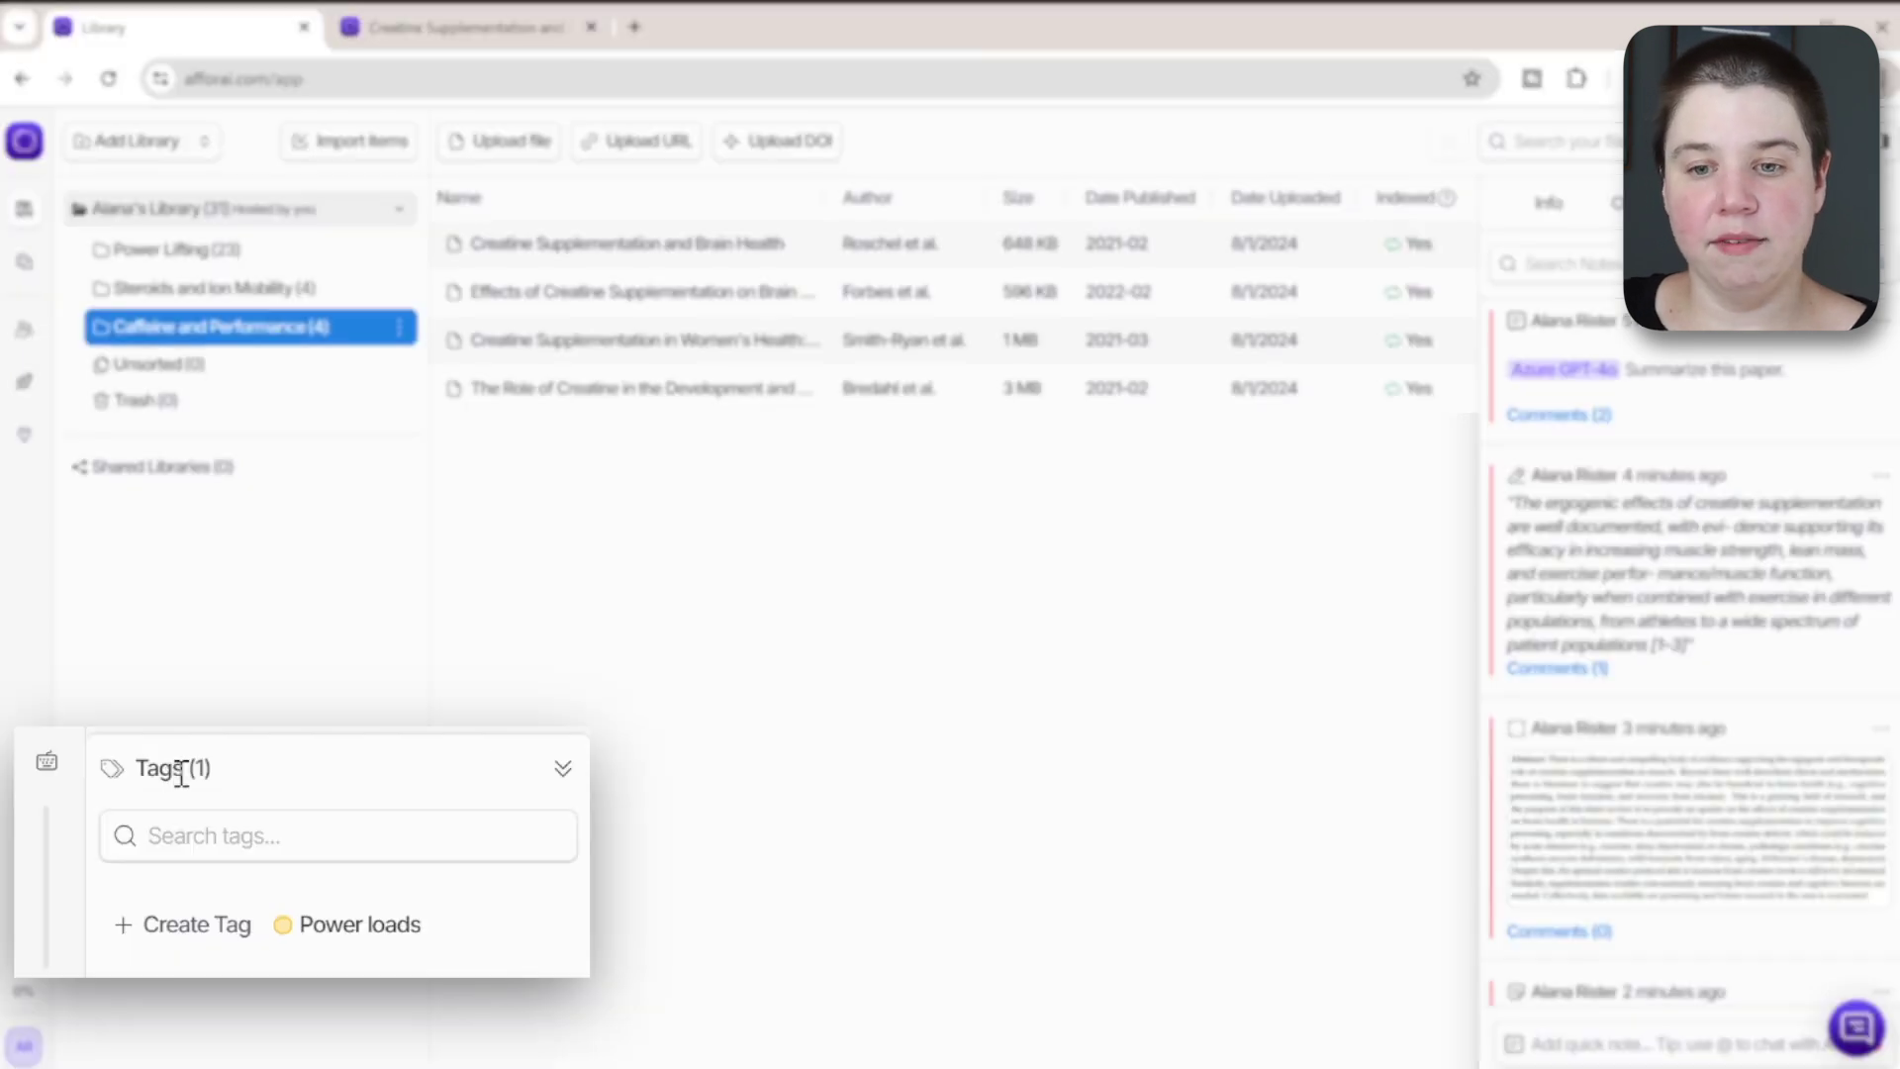
left_click(51, 764)
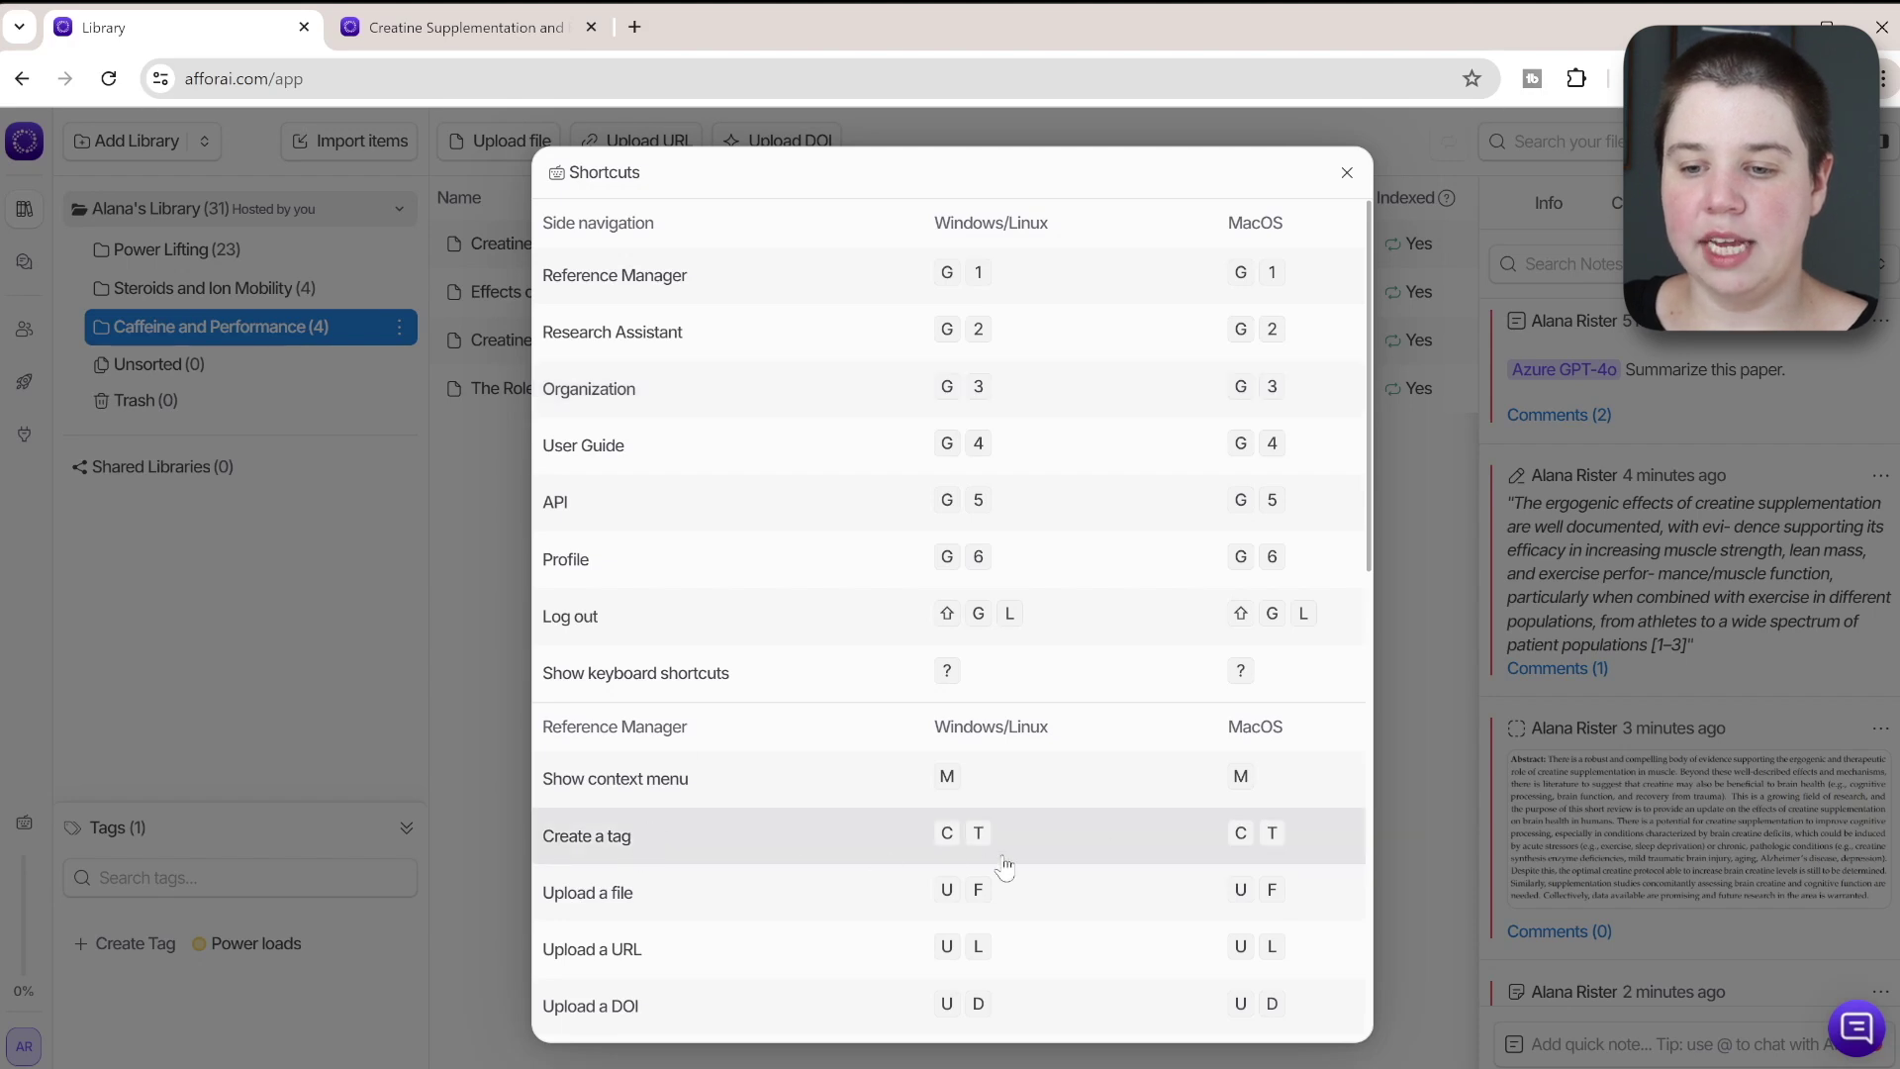
left_click(1347, 172)
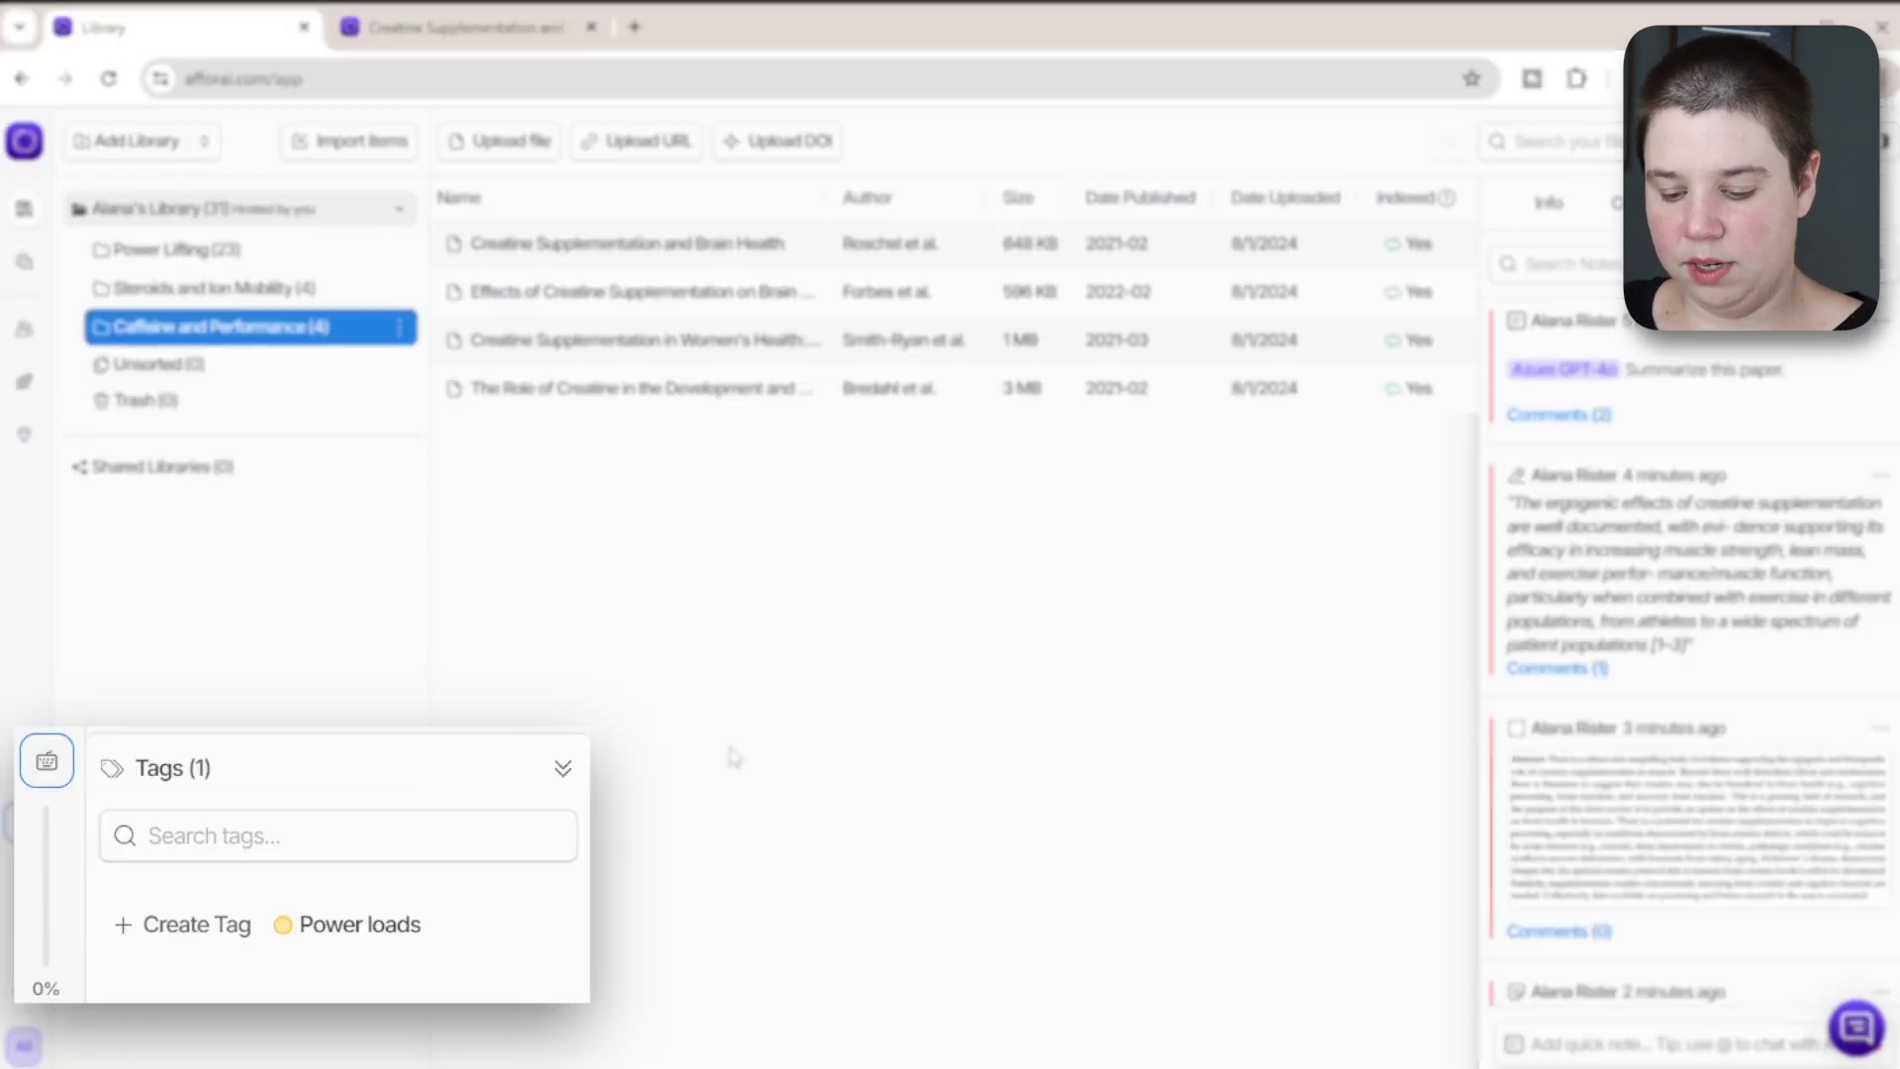
Create a 'Creatine' tag, attach it to the Women's Health creatine paper, and view its details.
key("t")
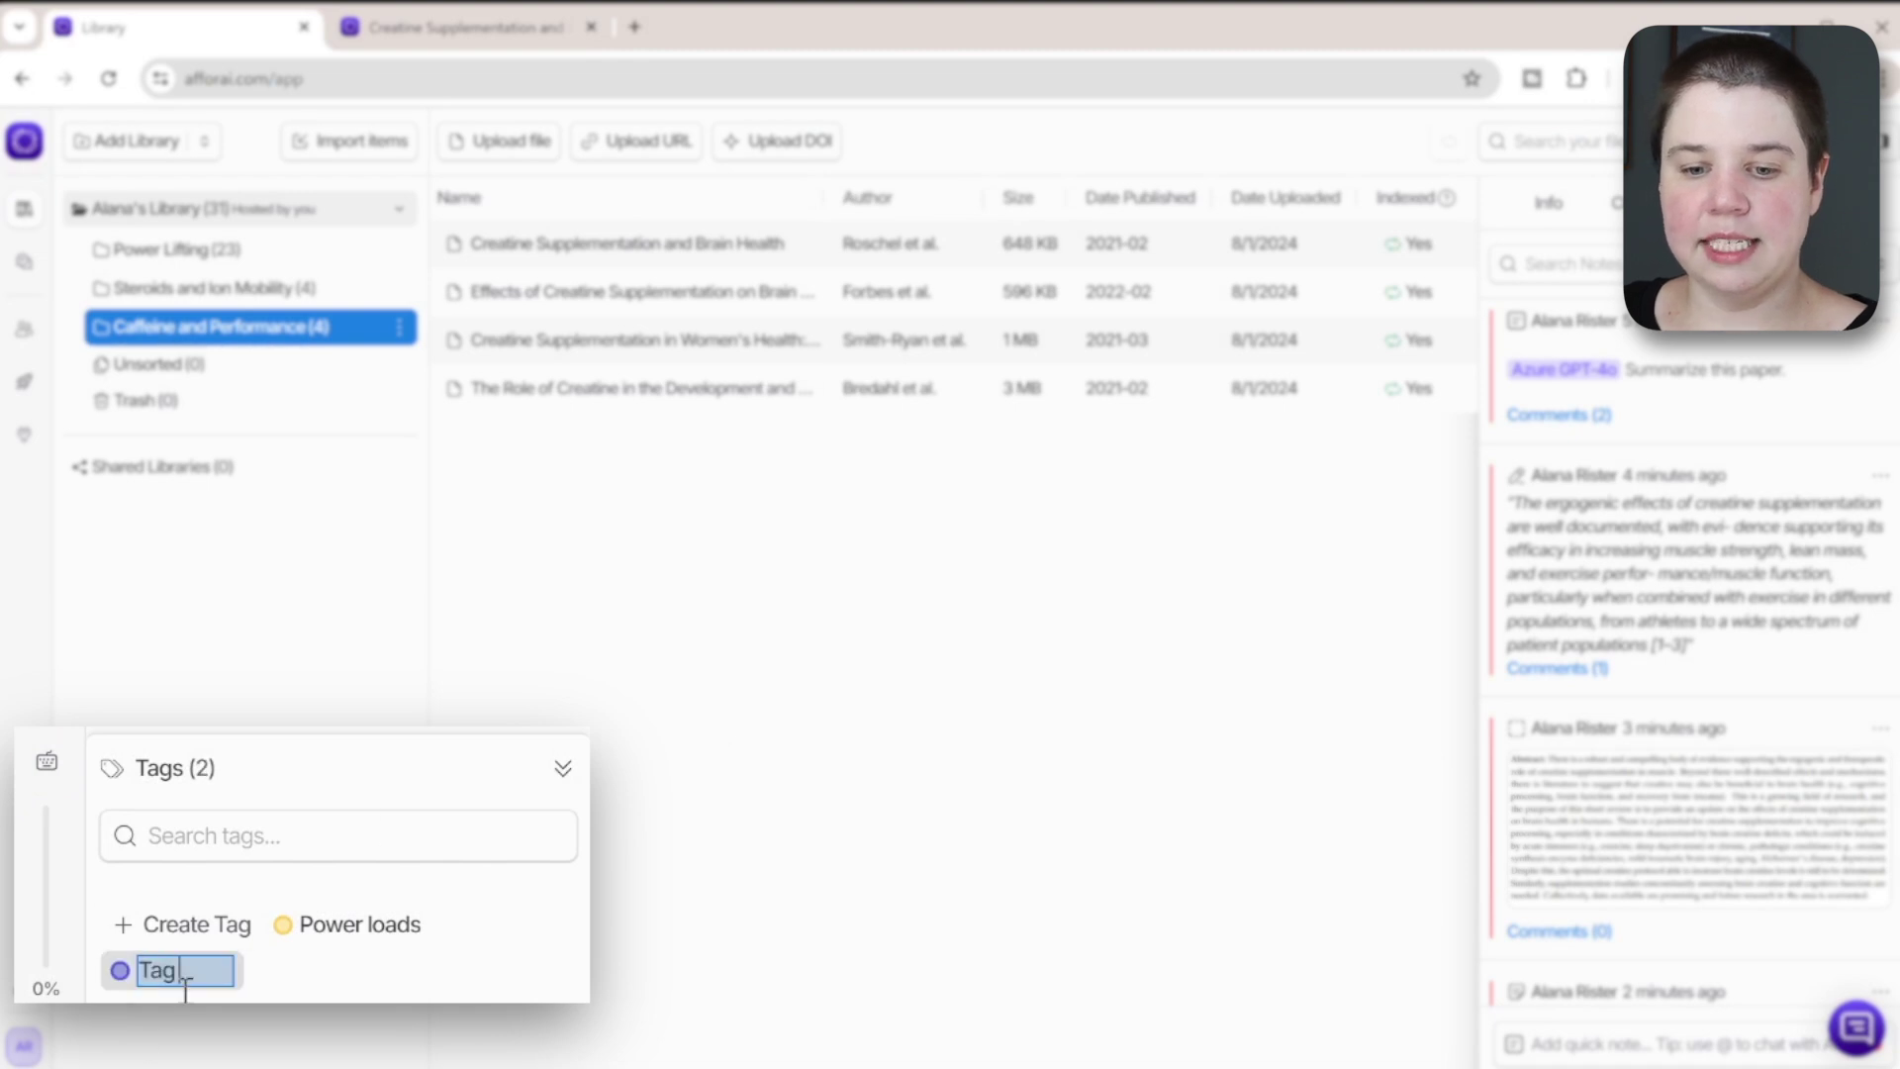
key("BackSpace")
key("BackSpace")
key("BackSpace")
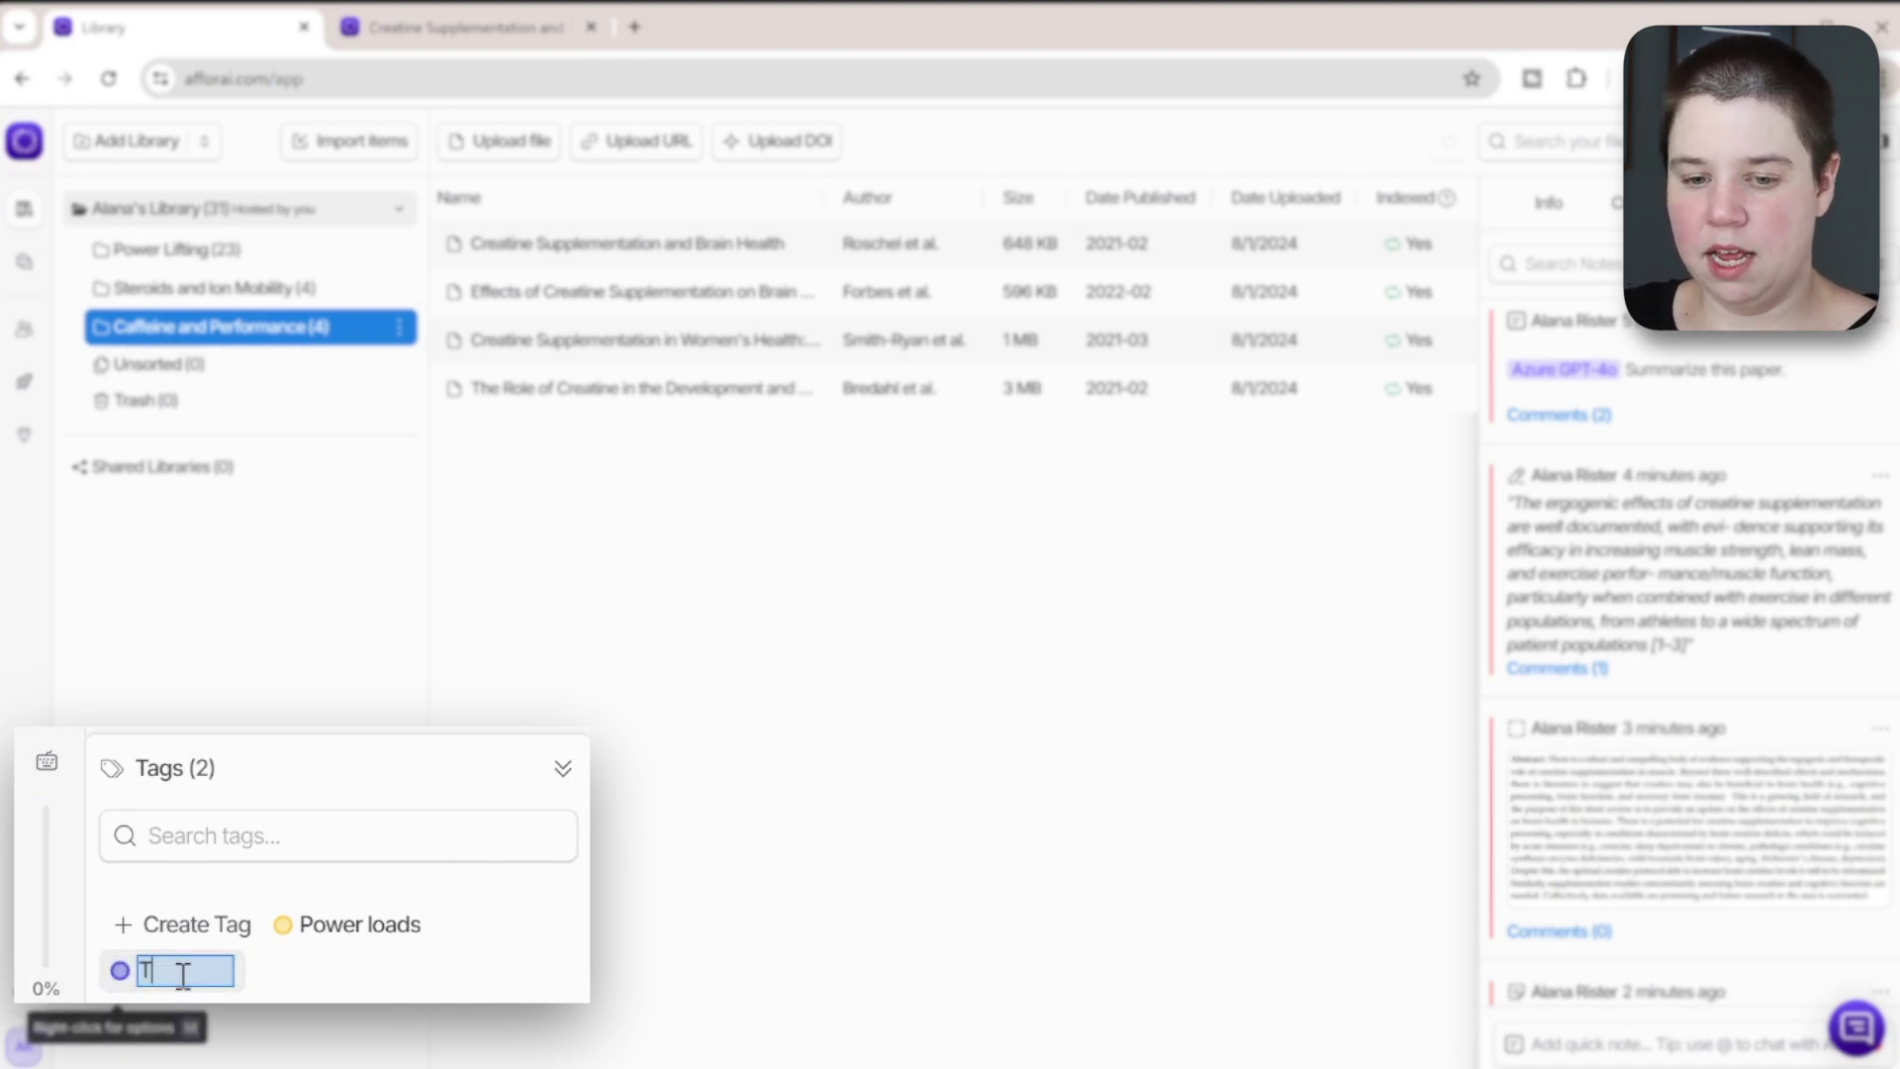
type("Creat")
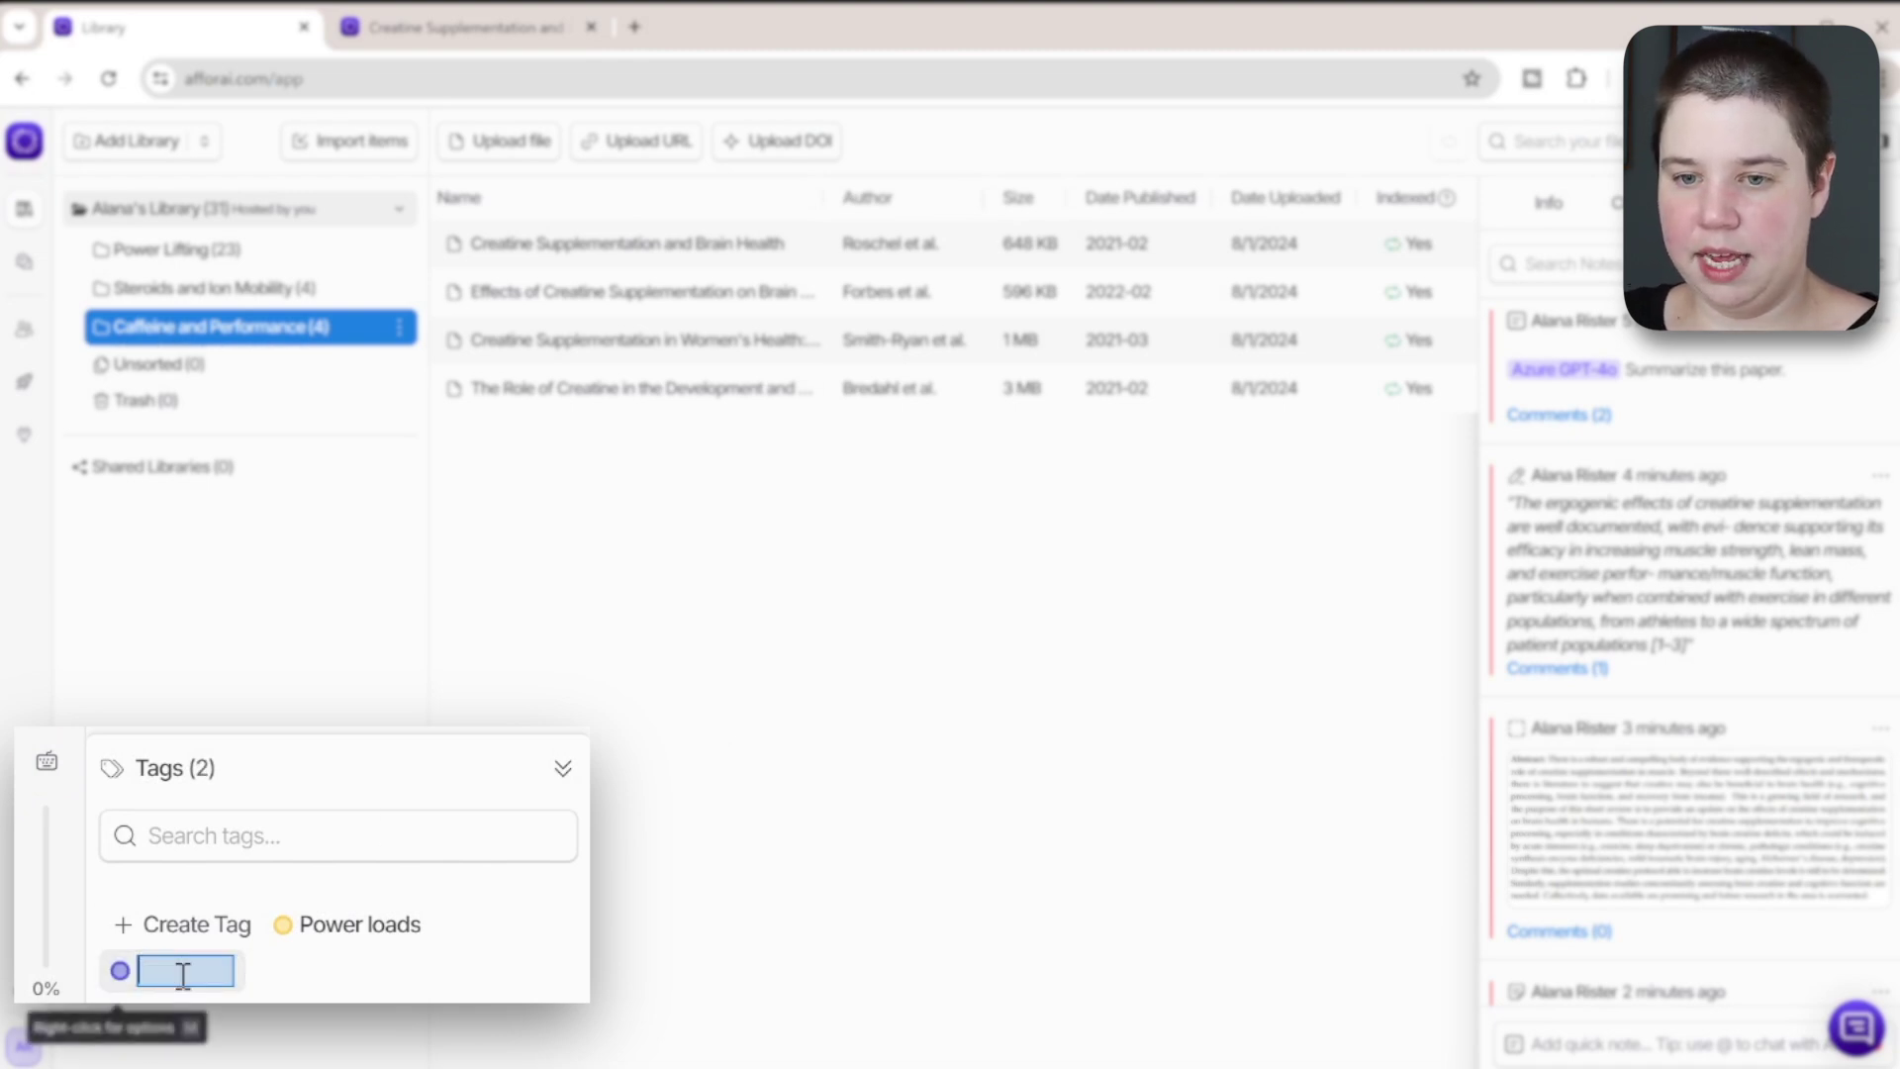
type("ine")
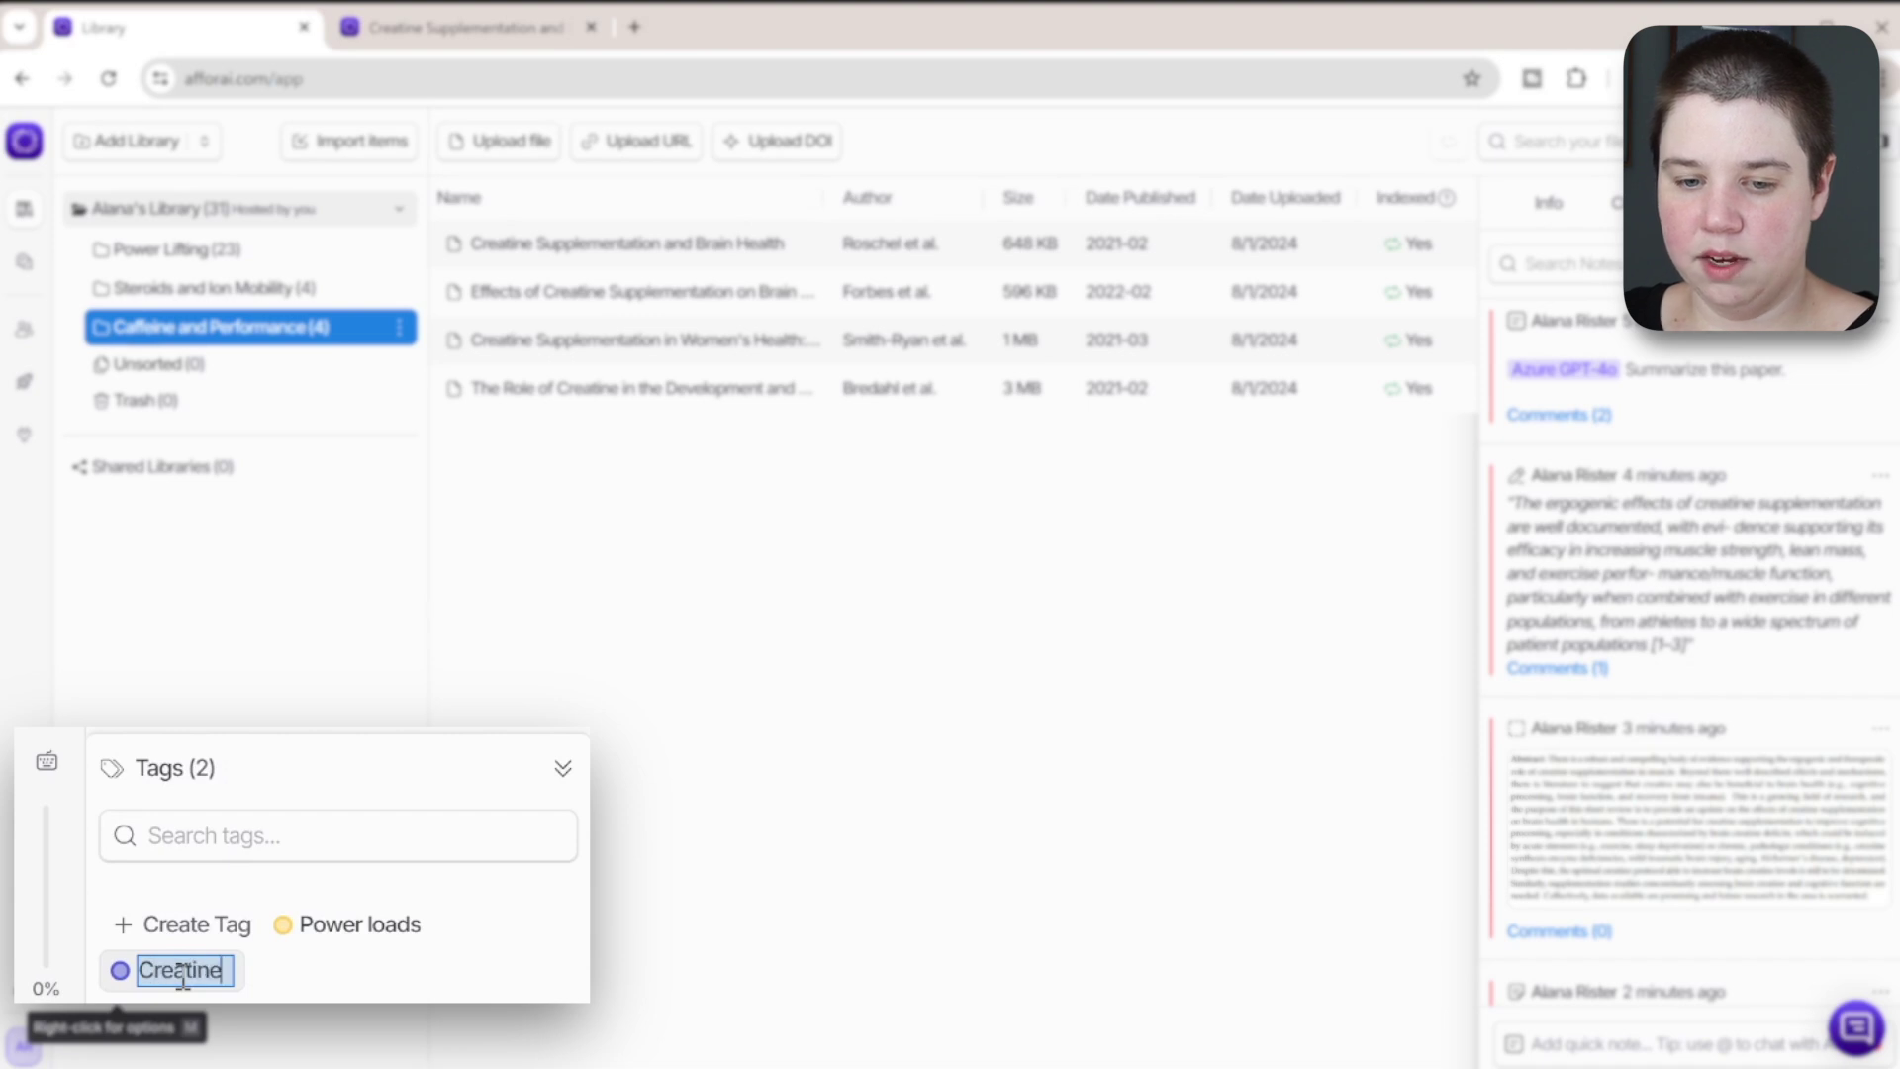
key("Return")
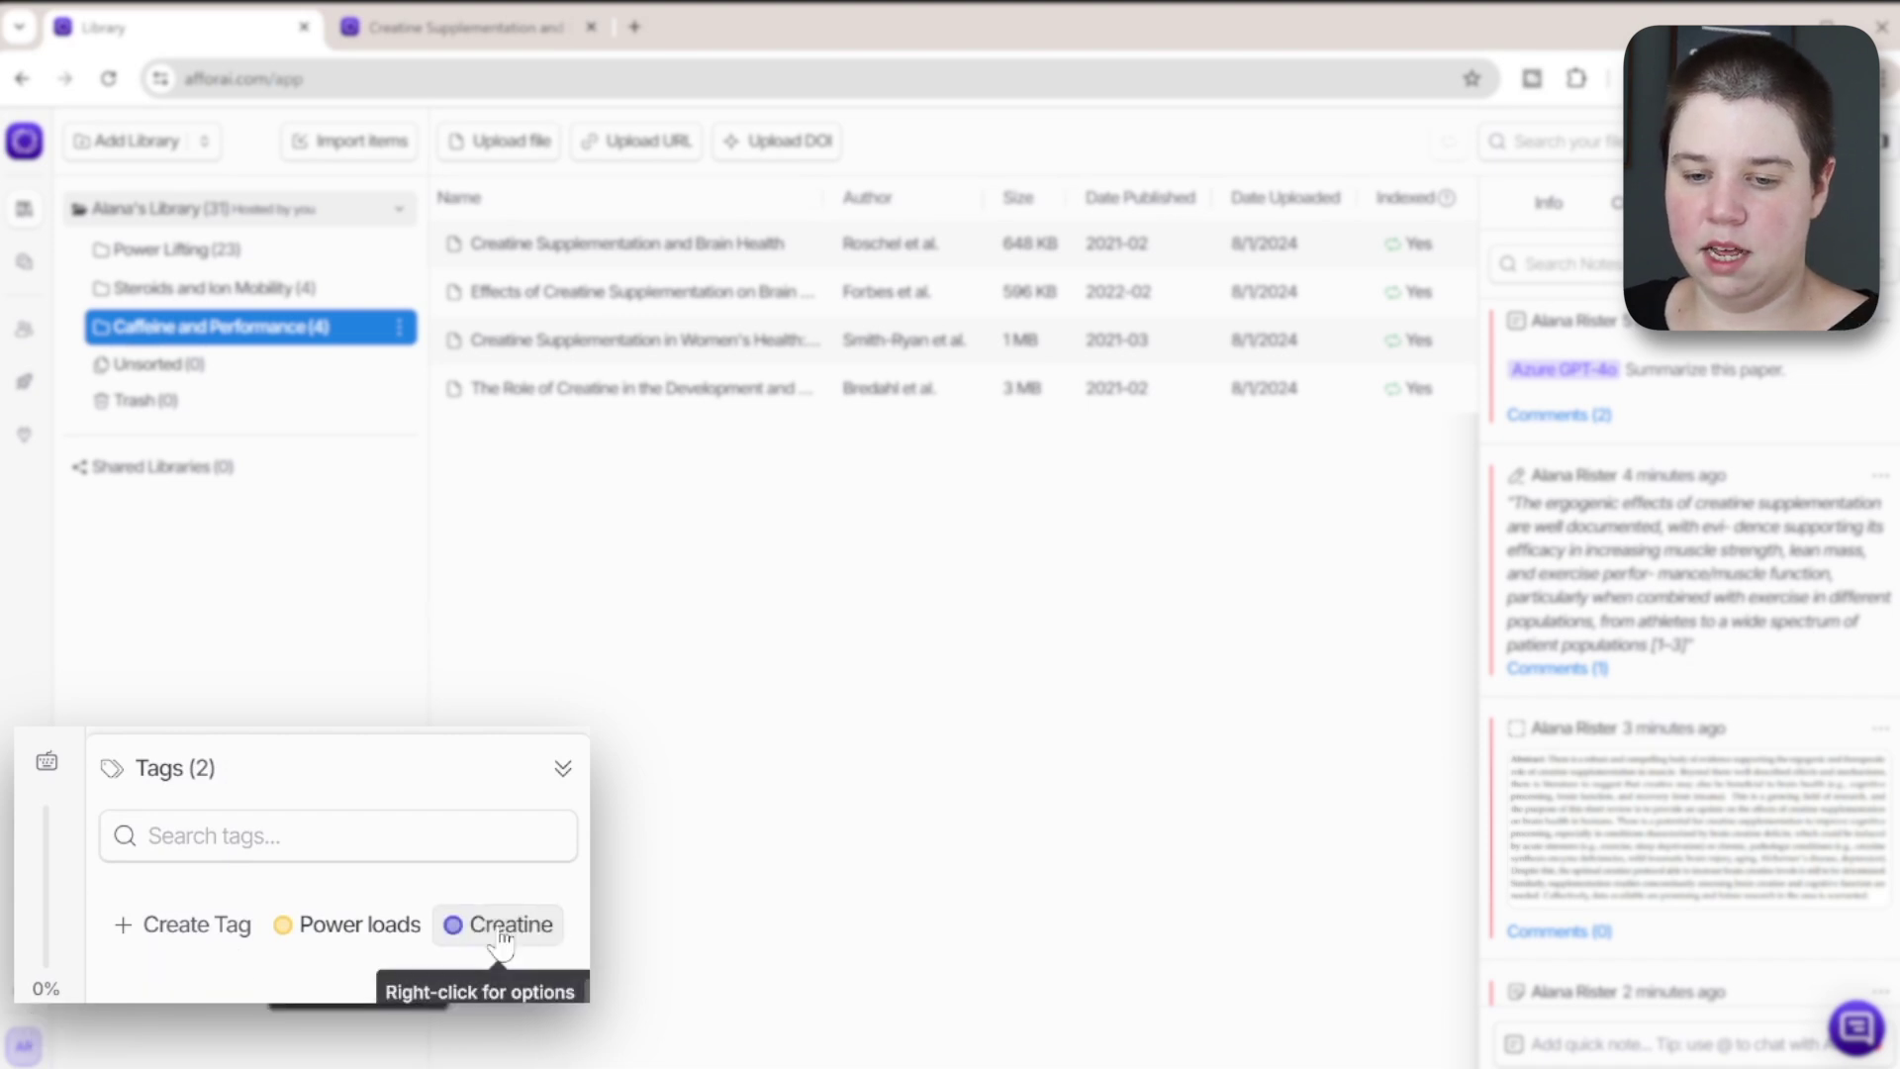
mouse_move(361, 943)
left_mouse_down()
mouse_move(700, 789)
mouse_move(692, 342)
left_mouse_up()
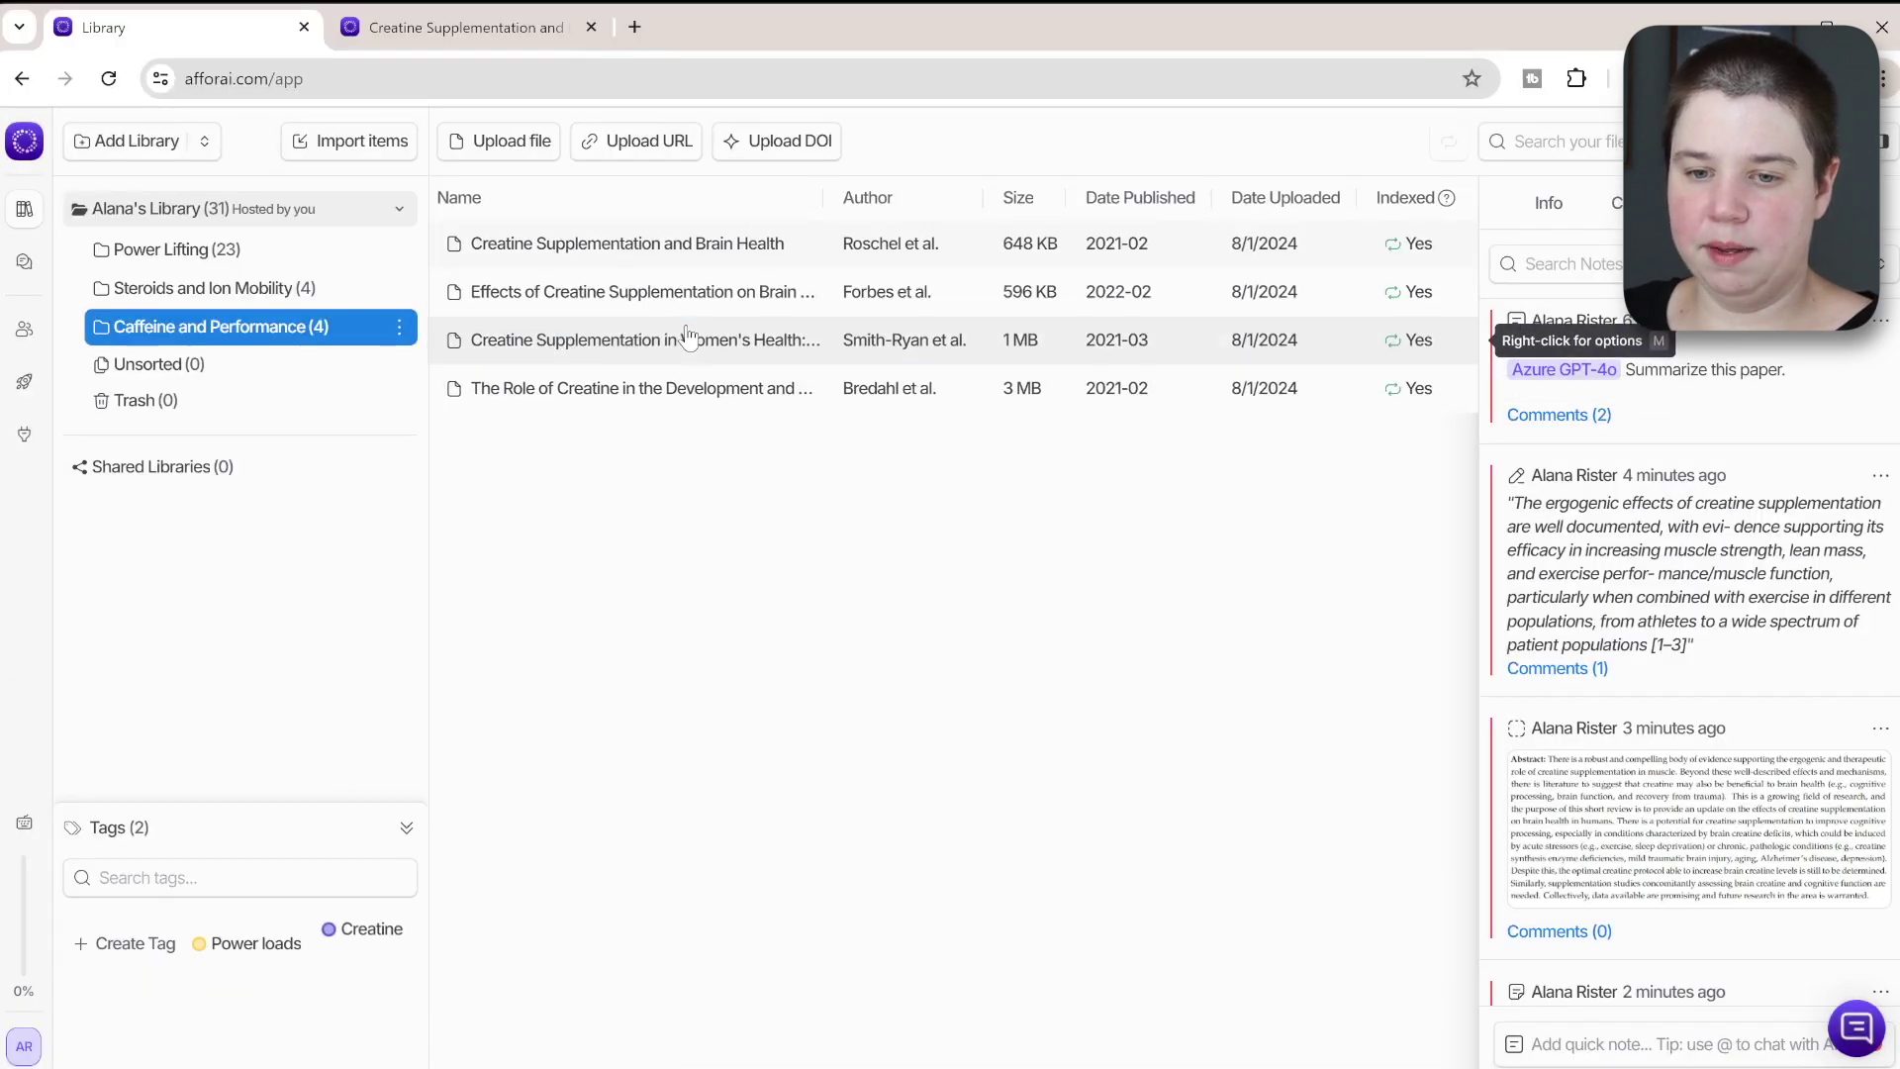
left_click(455, 346)
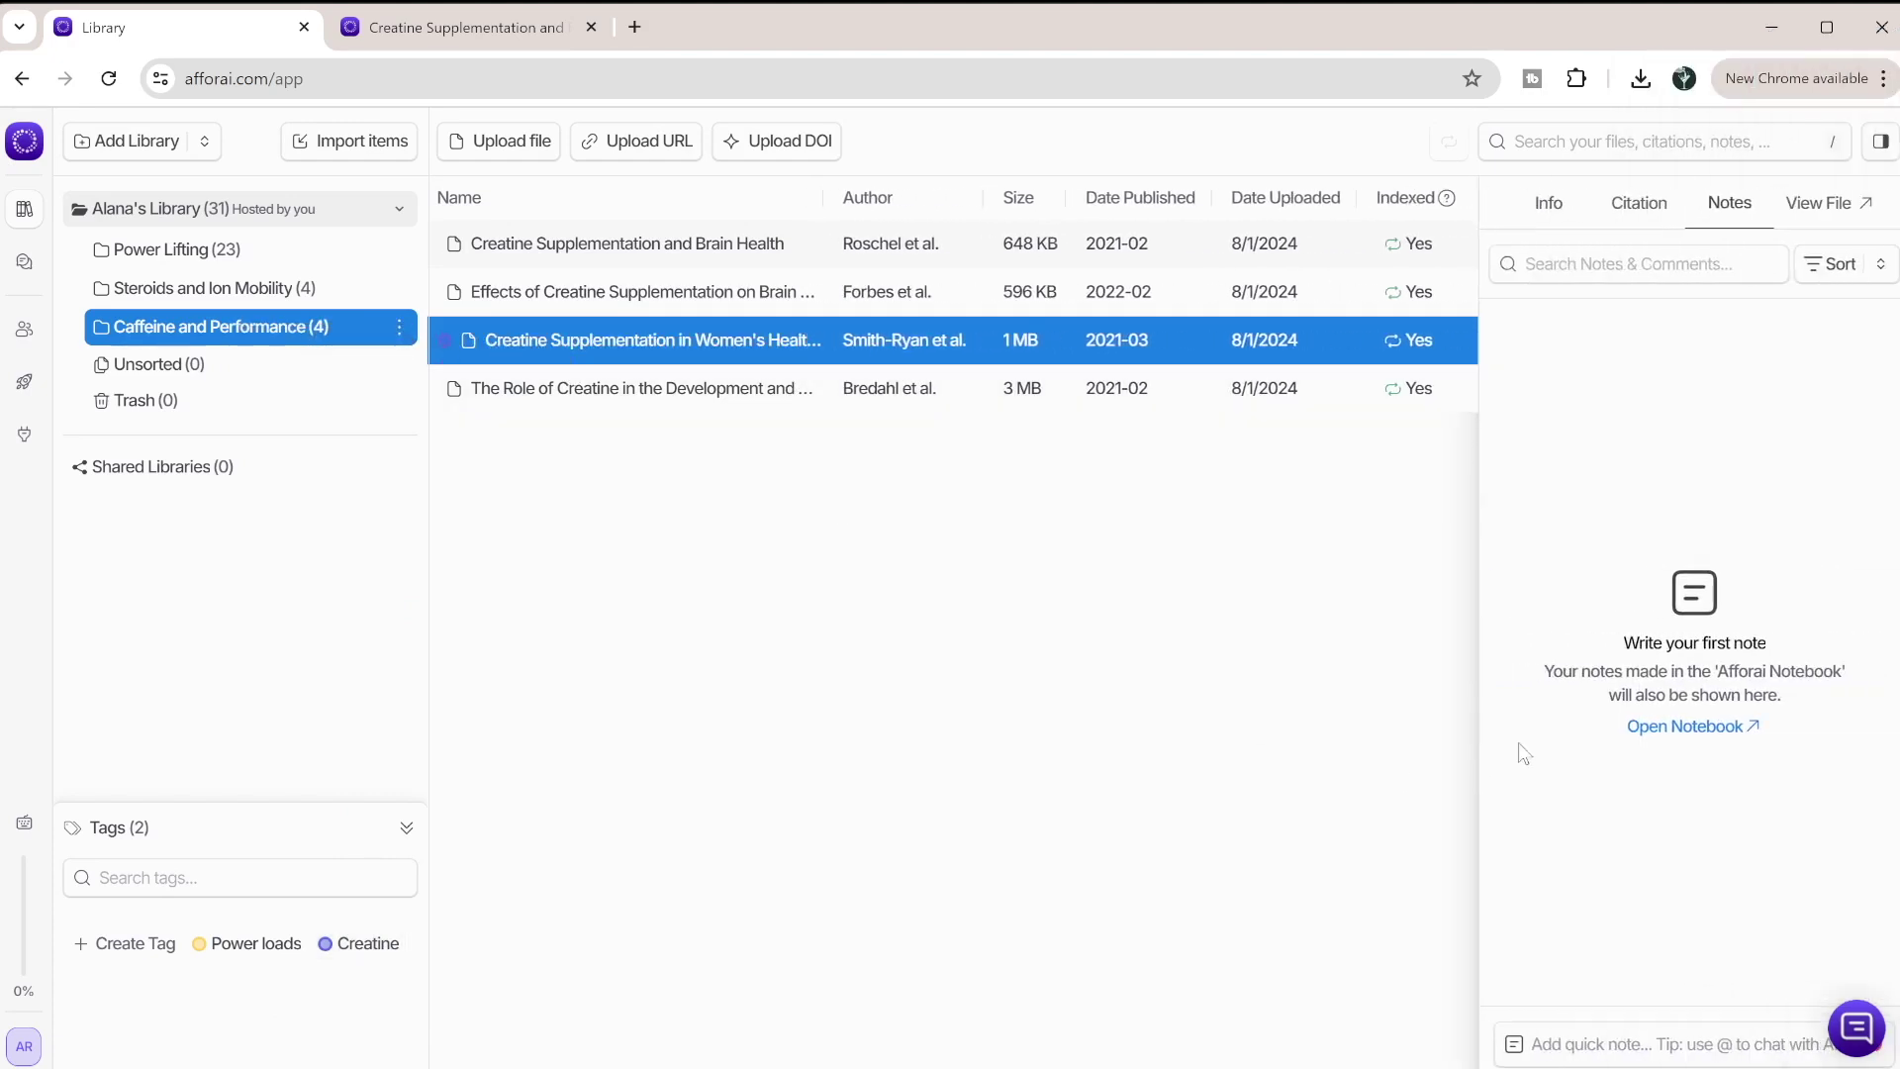
left_click(1540, 203)
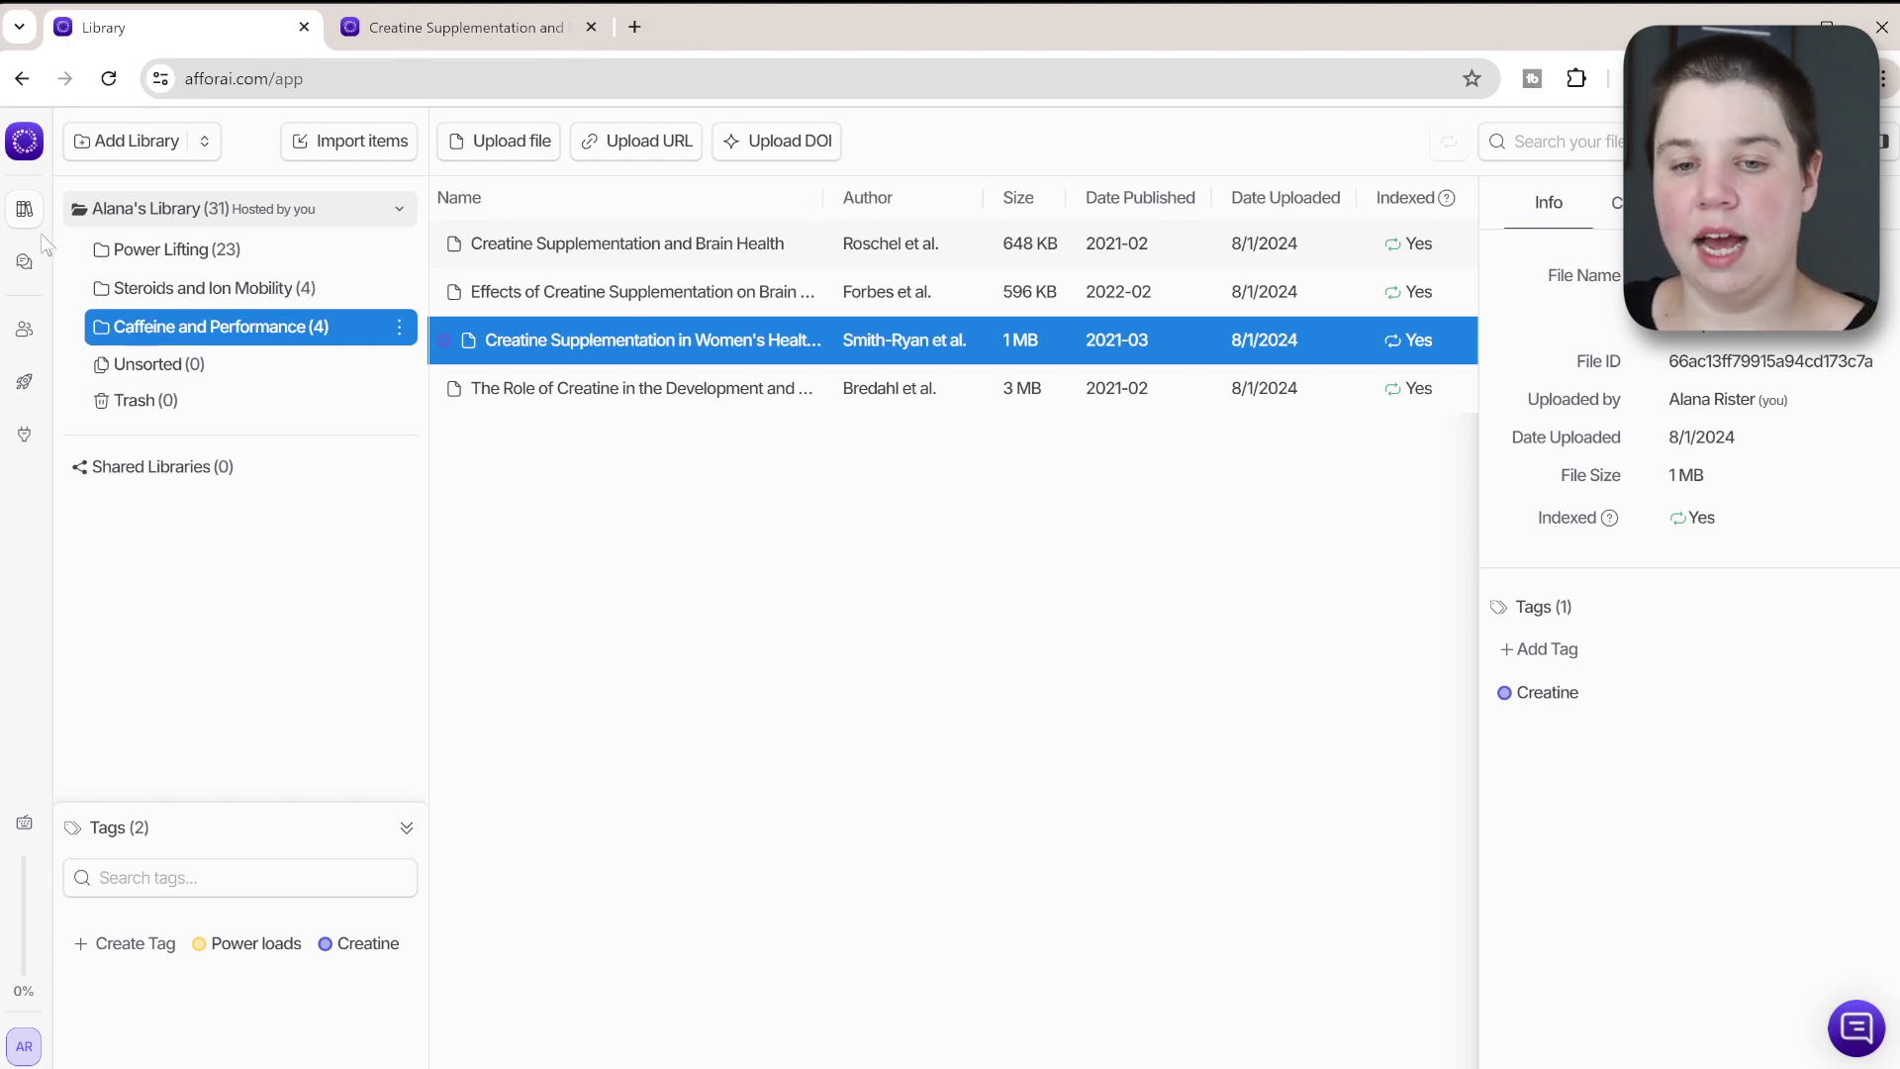
Open the Research Assistant showing past chats on stretching technique and powerlifting power.
left_click(24, 262)
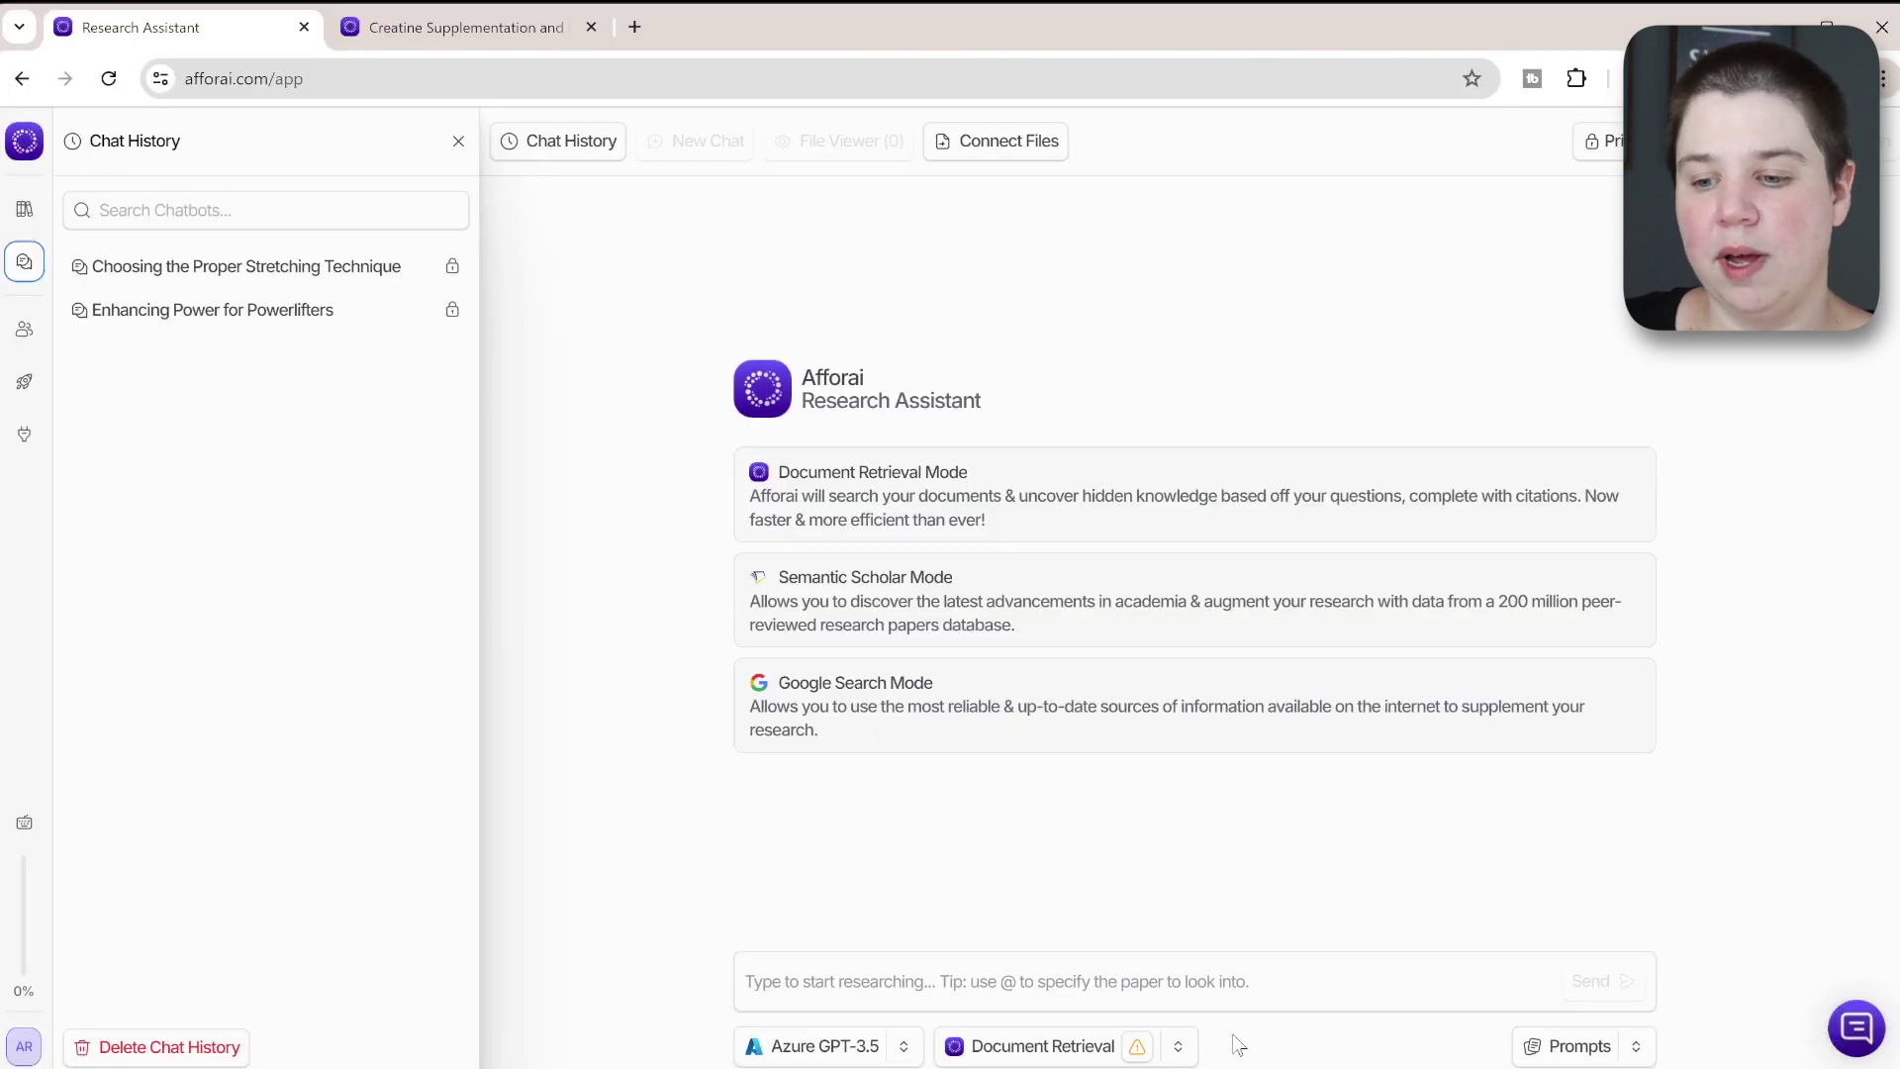
In Semantic Scholar mode, ask 'What is the best level of supplementation of Creatine for BodyBuilders'.
left_click(1178, 1045)
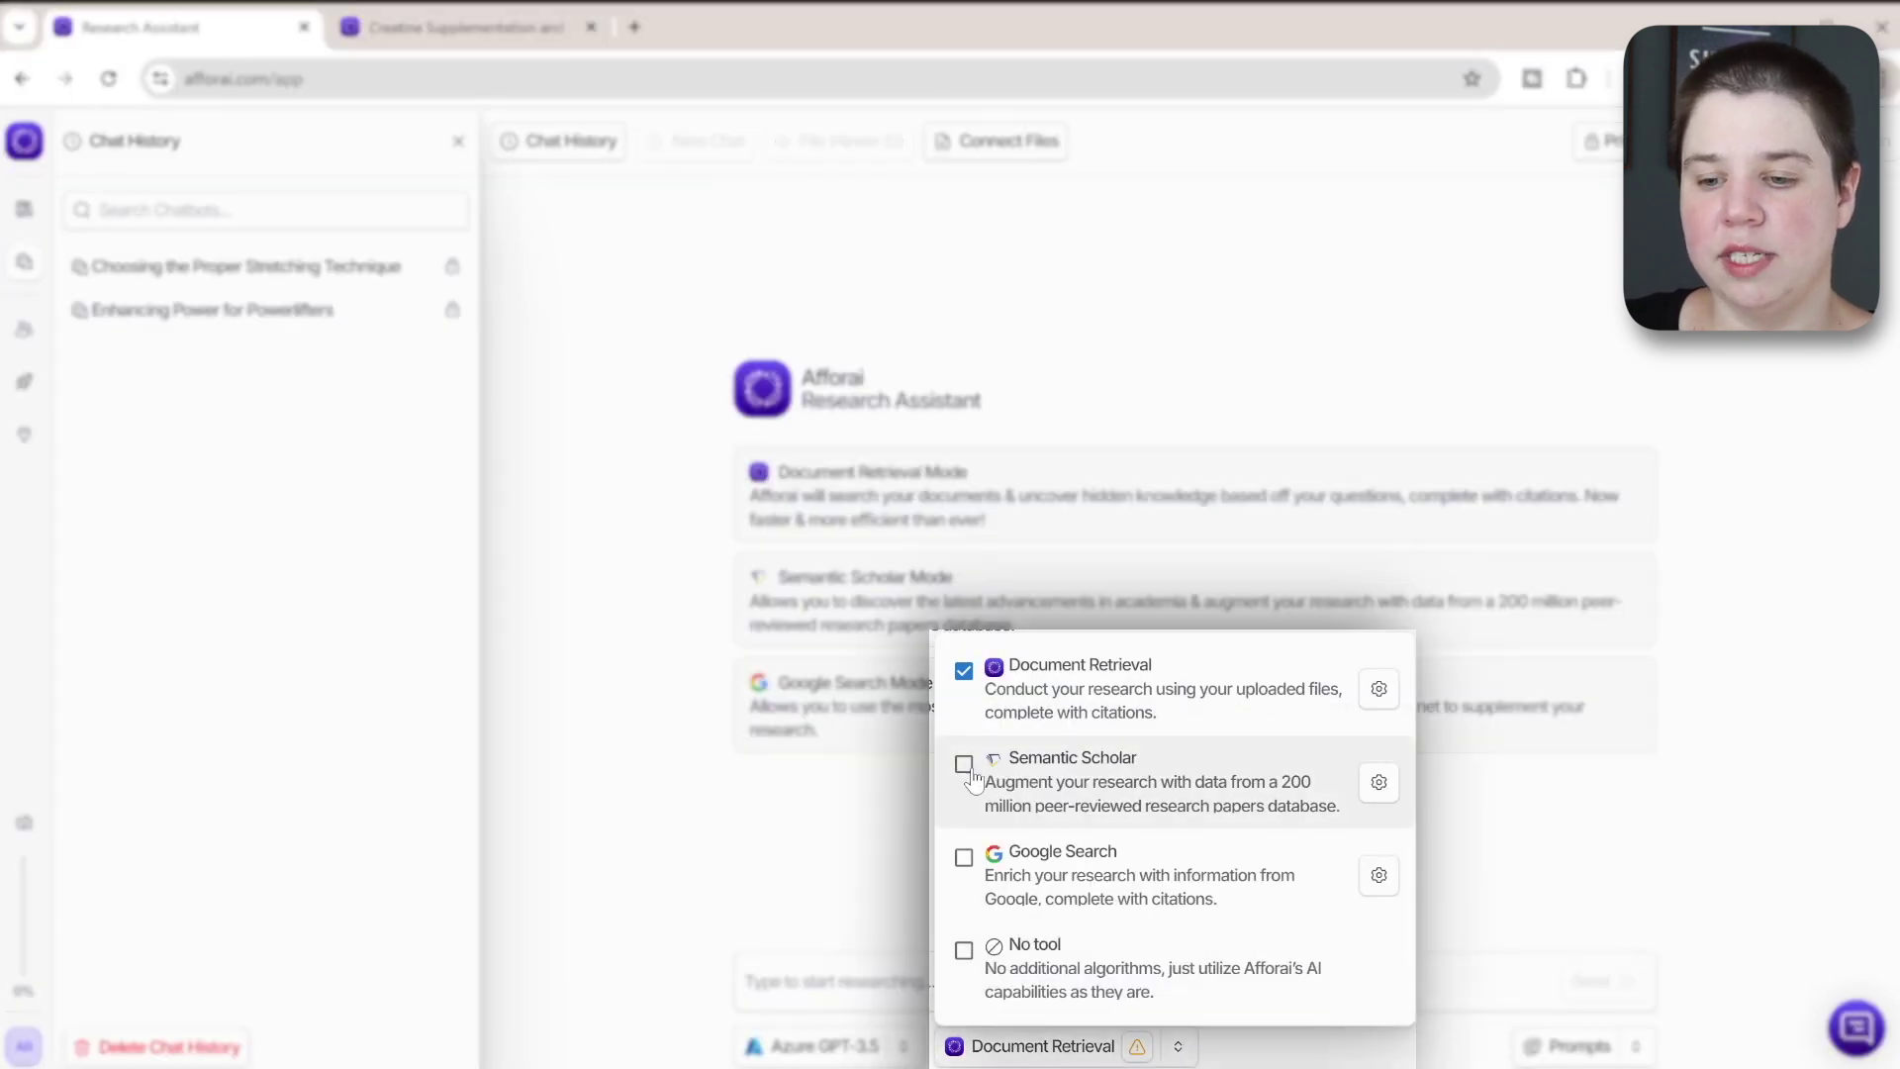
left_click(963, 765)
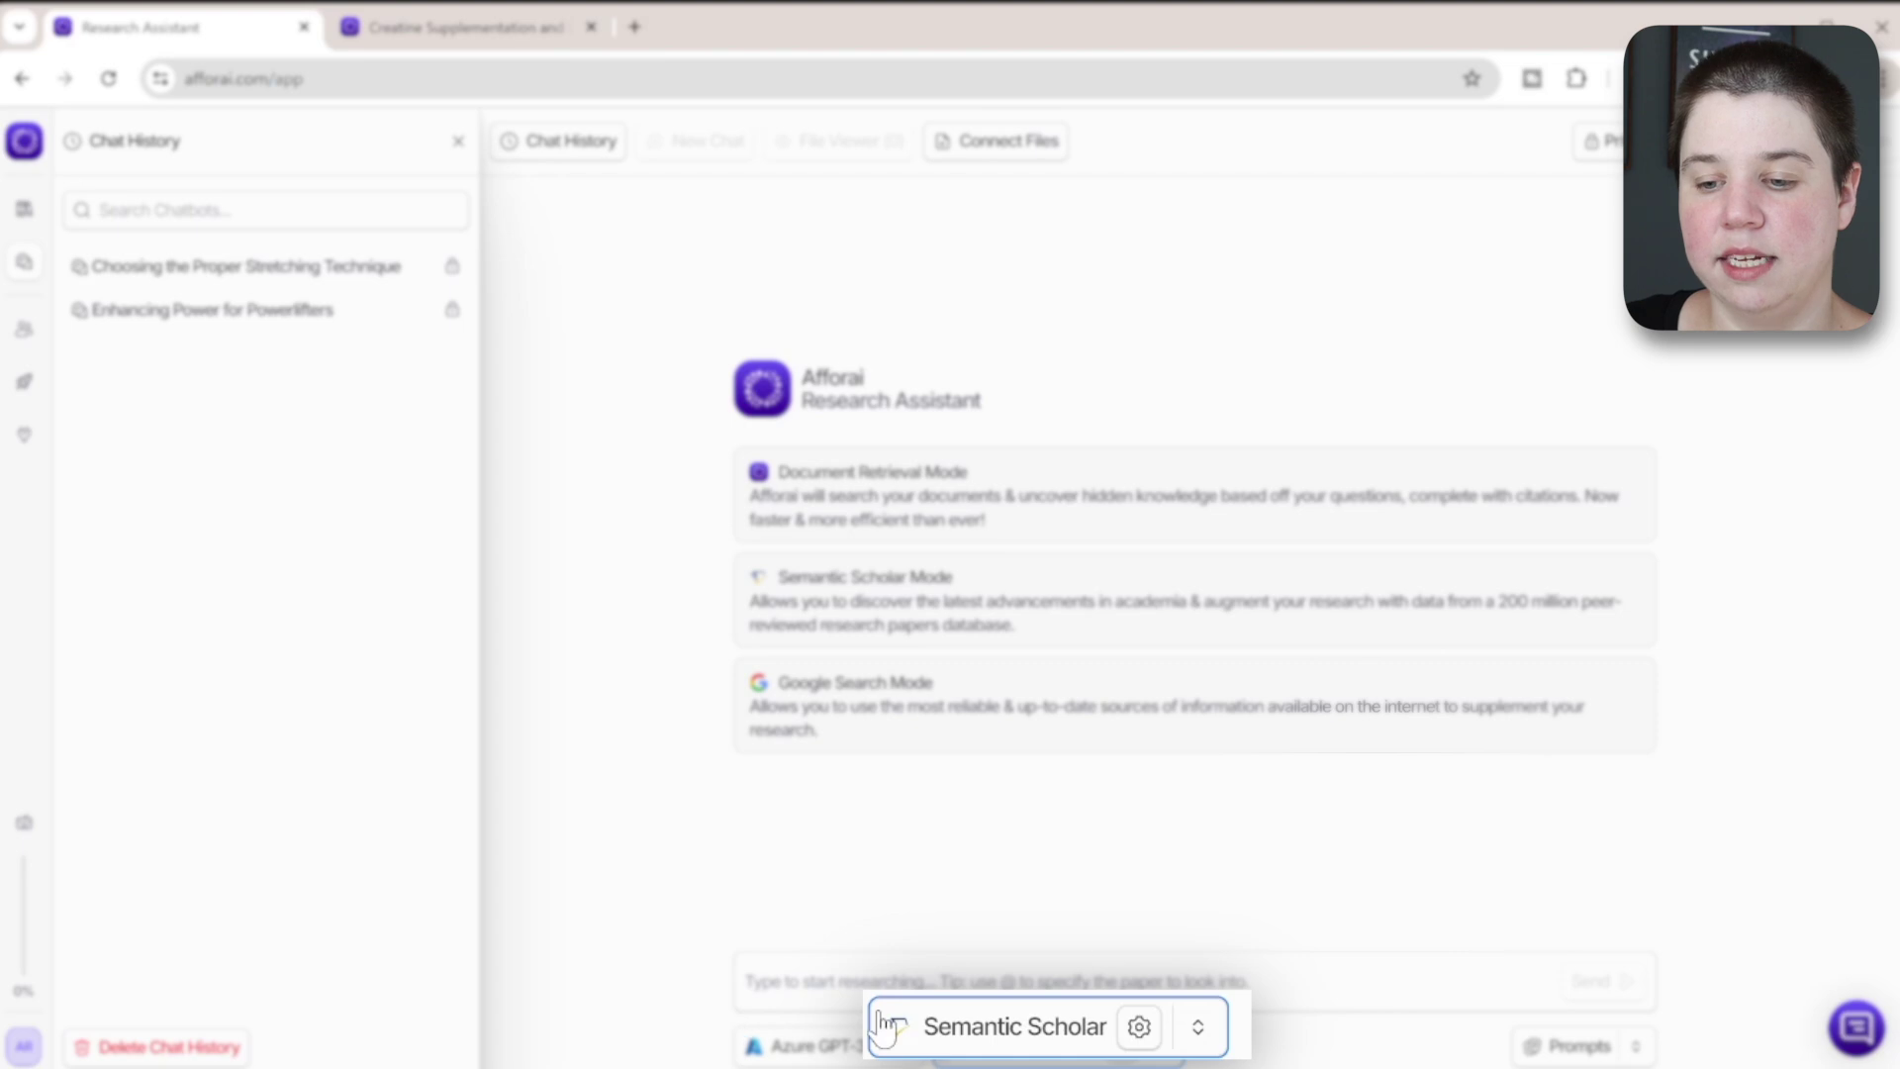
left_click(969, 984)
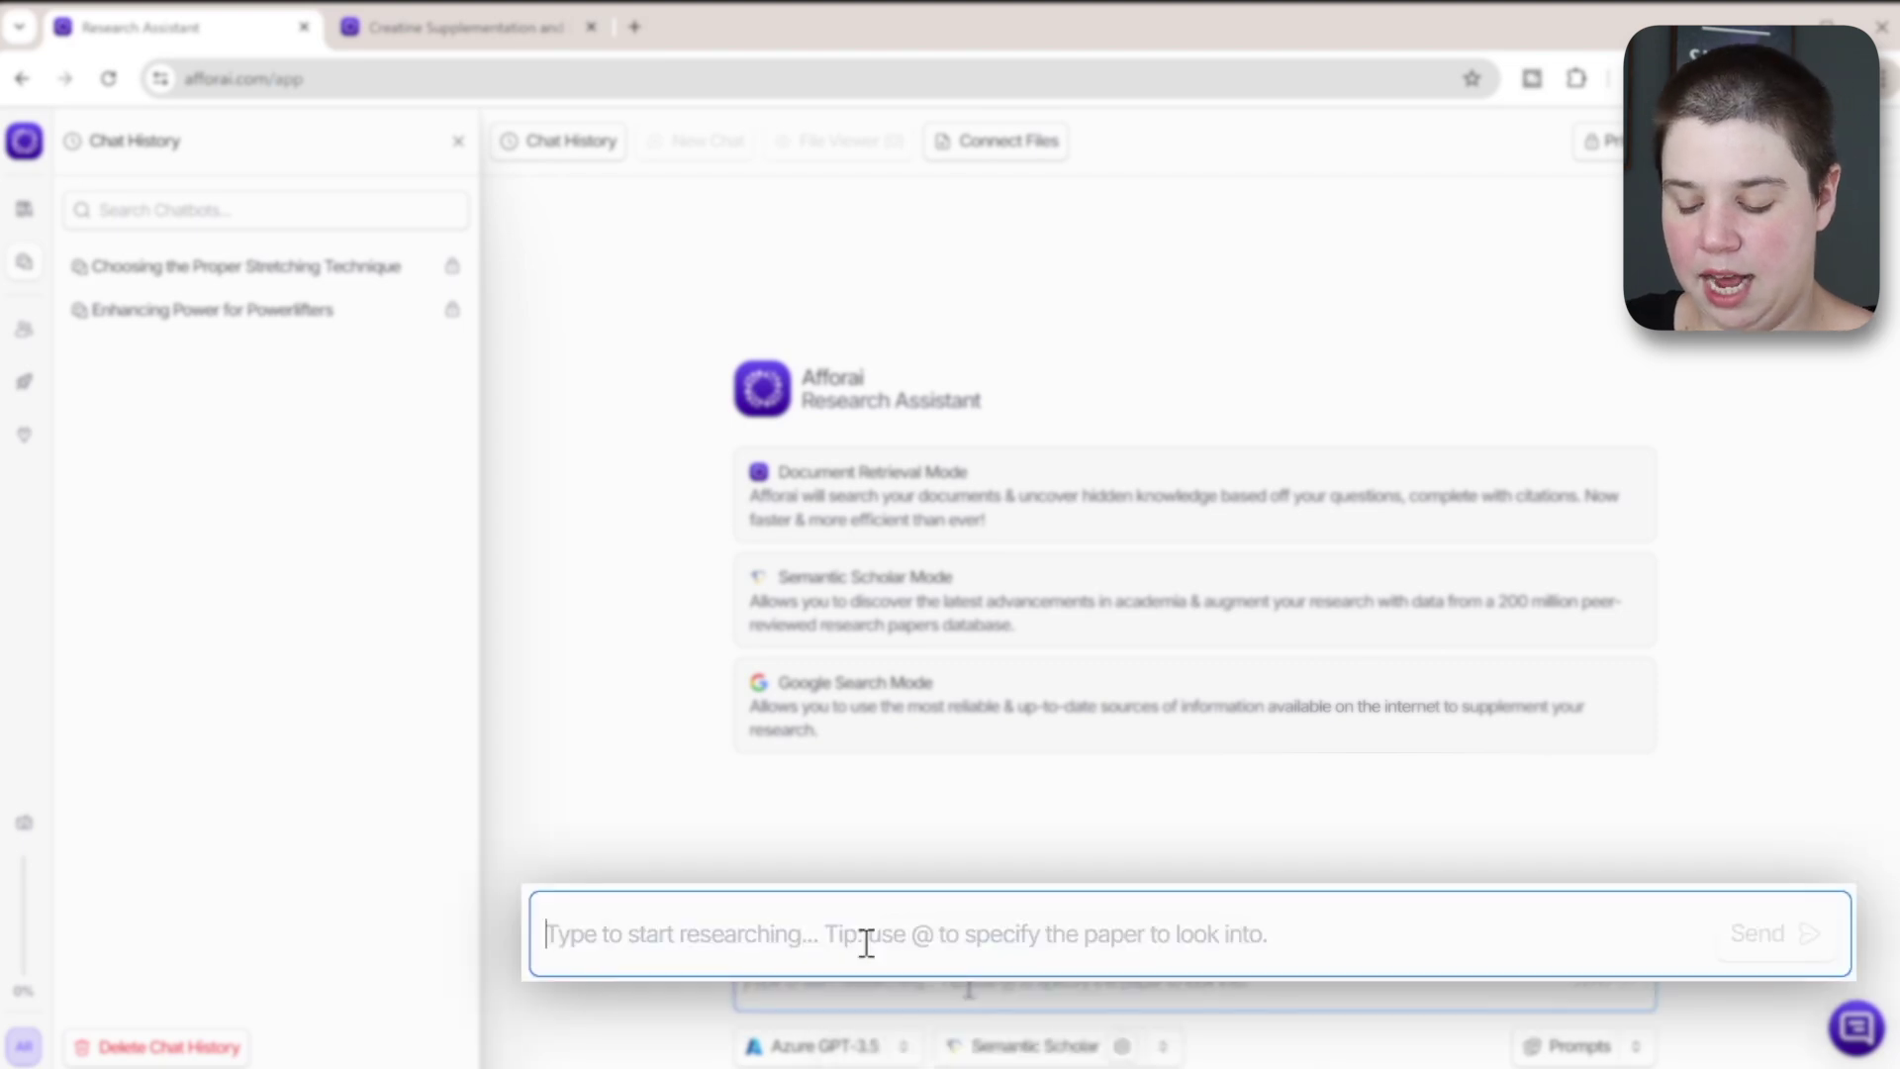
type("What ")
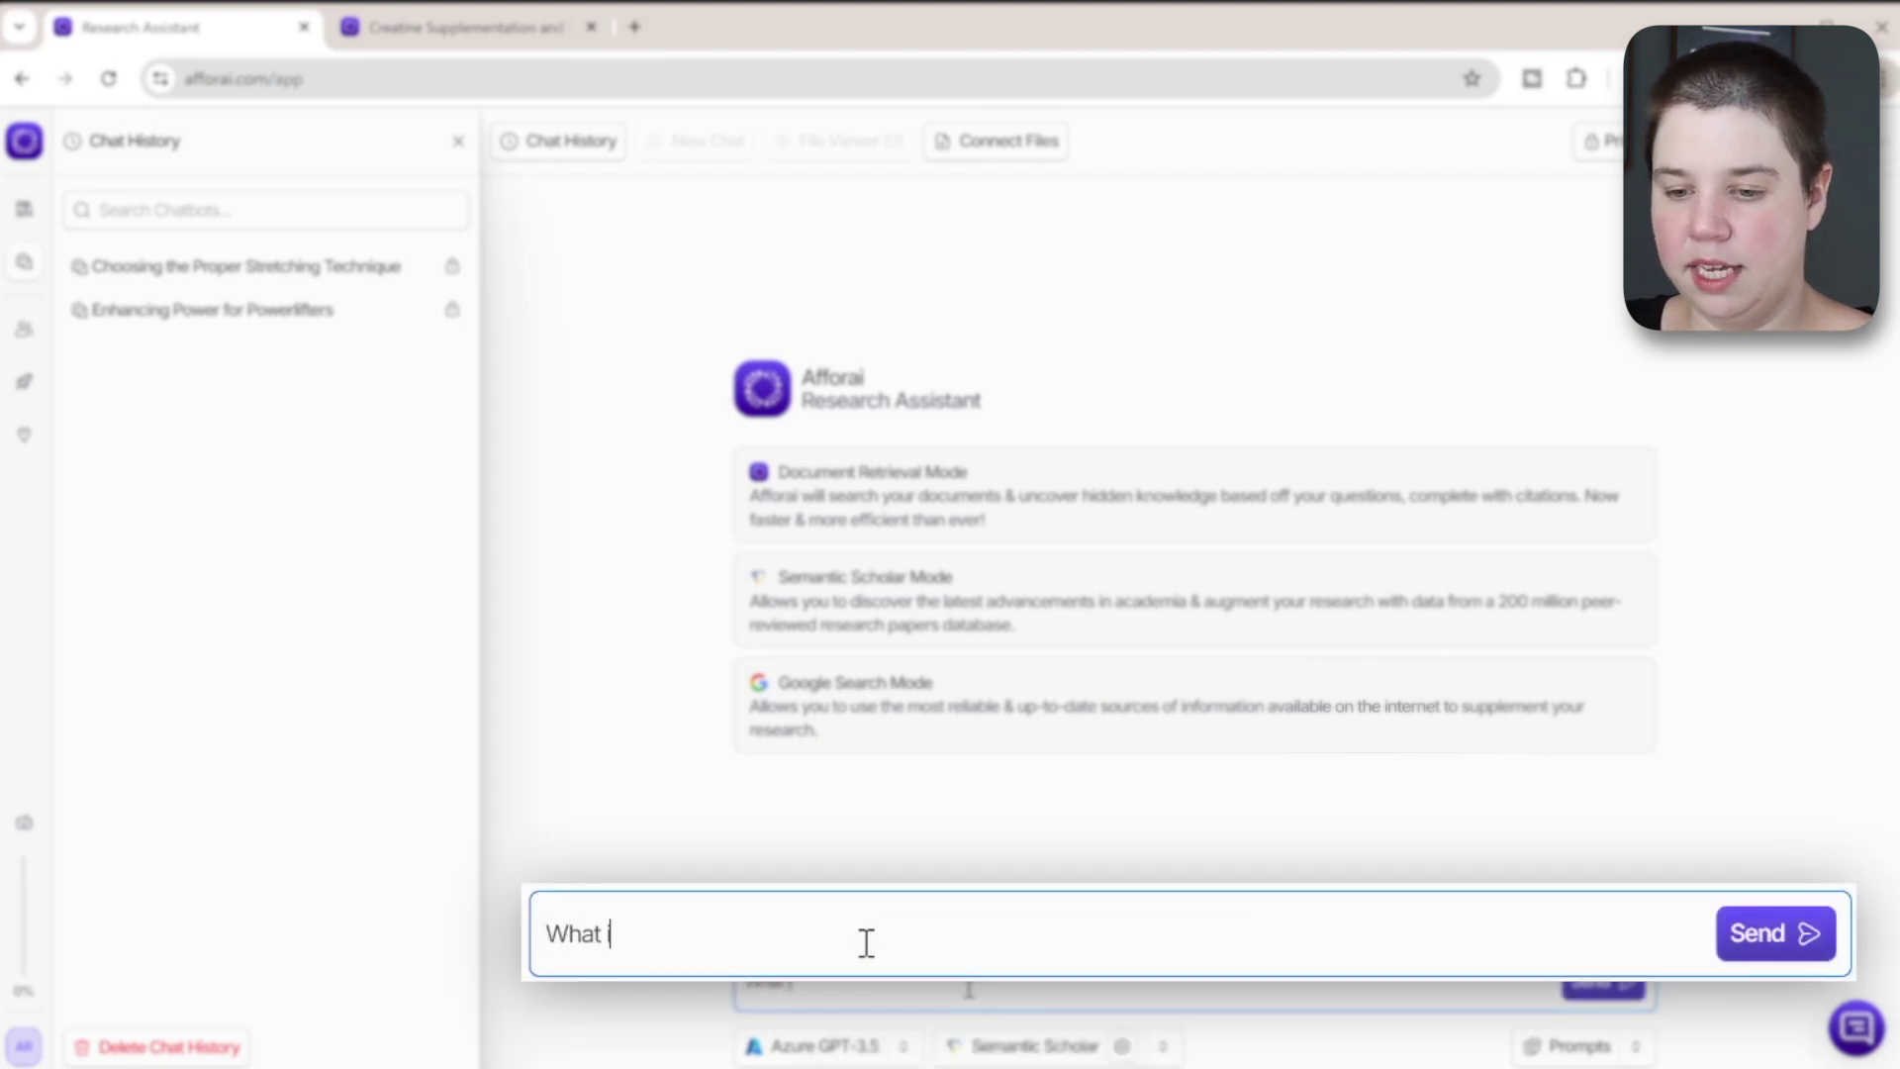
type("is the best lev")
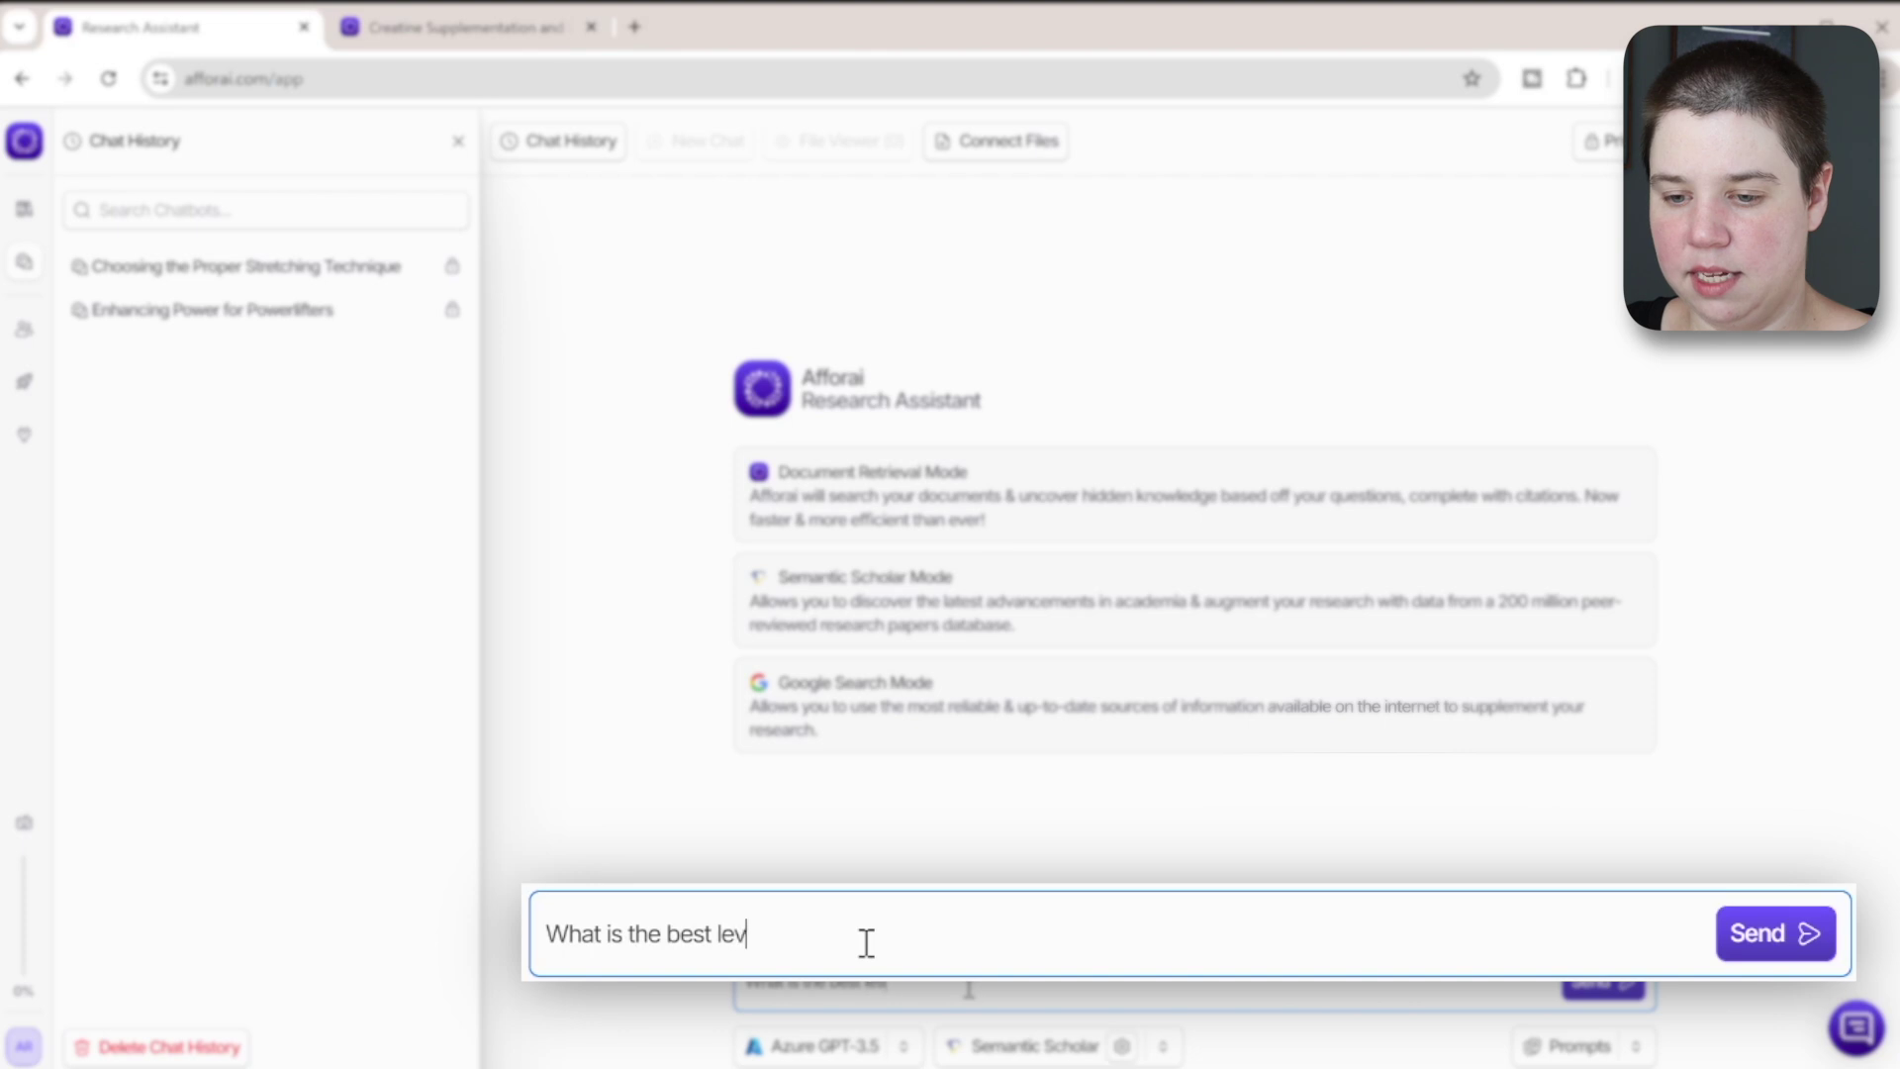
type("el of supplemen")
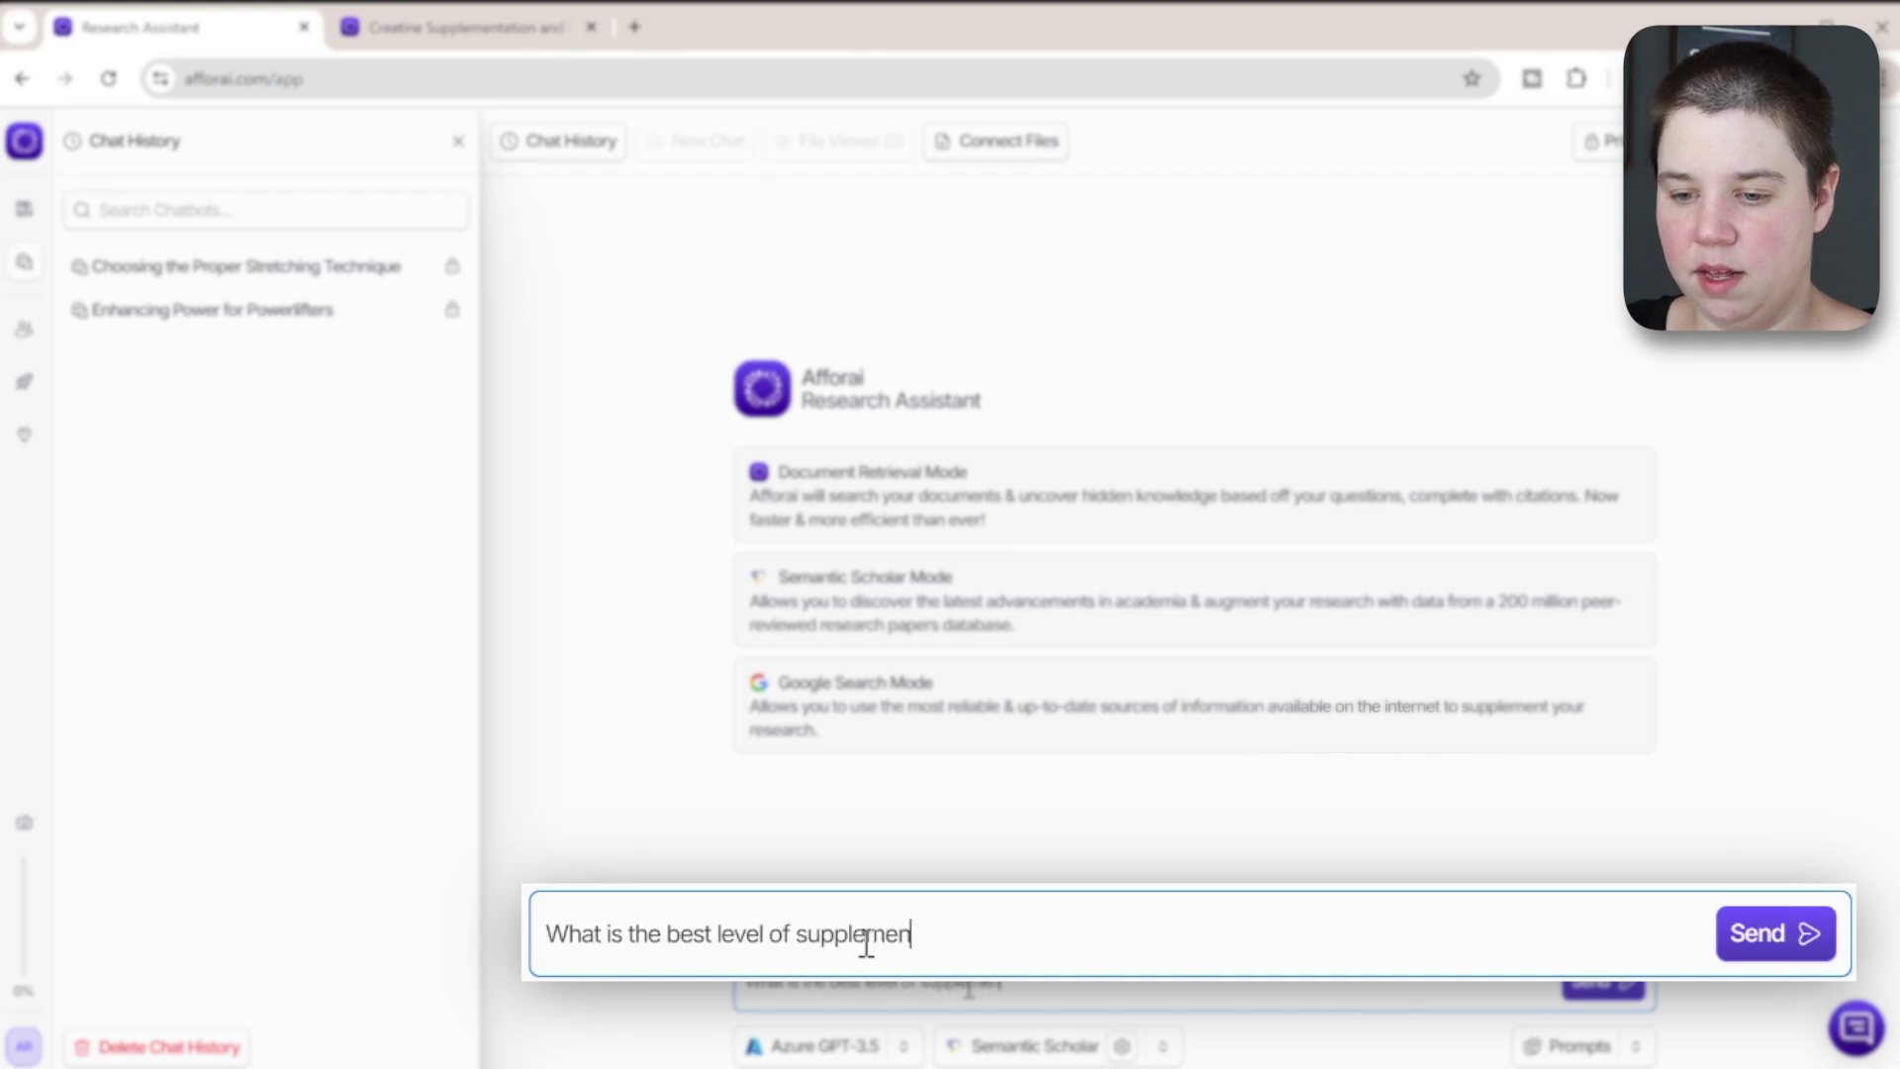
type("tation of ")
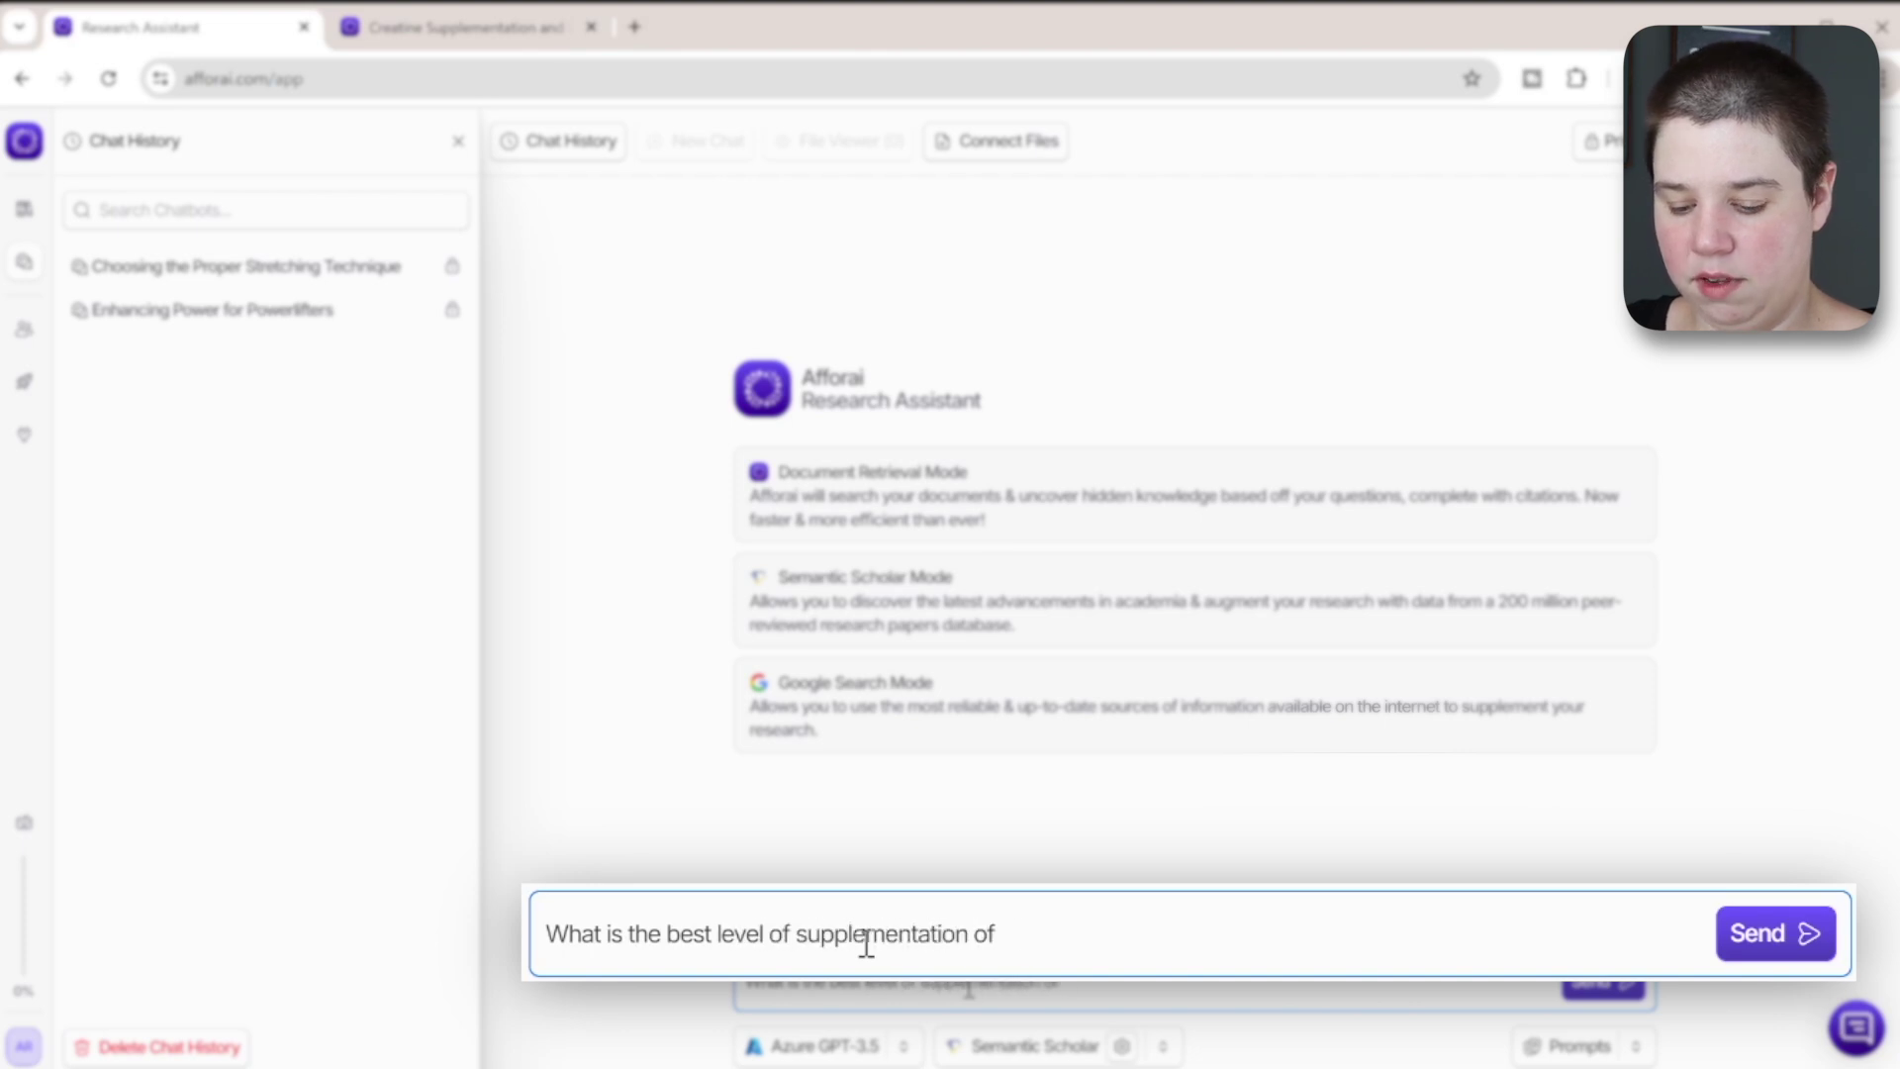
type("Creatine fo")
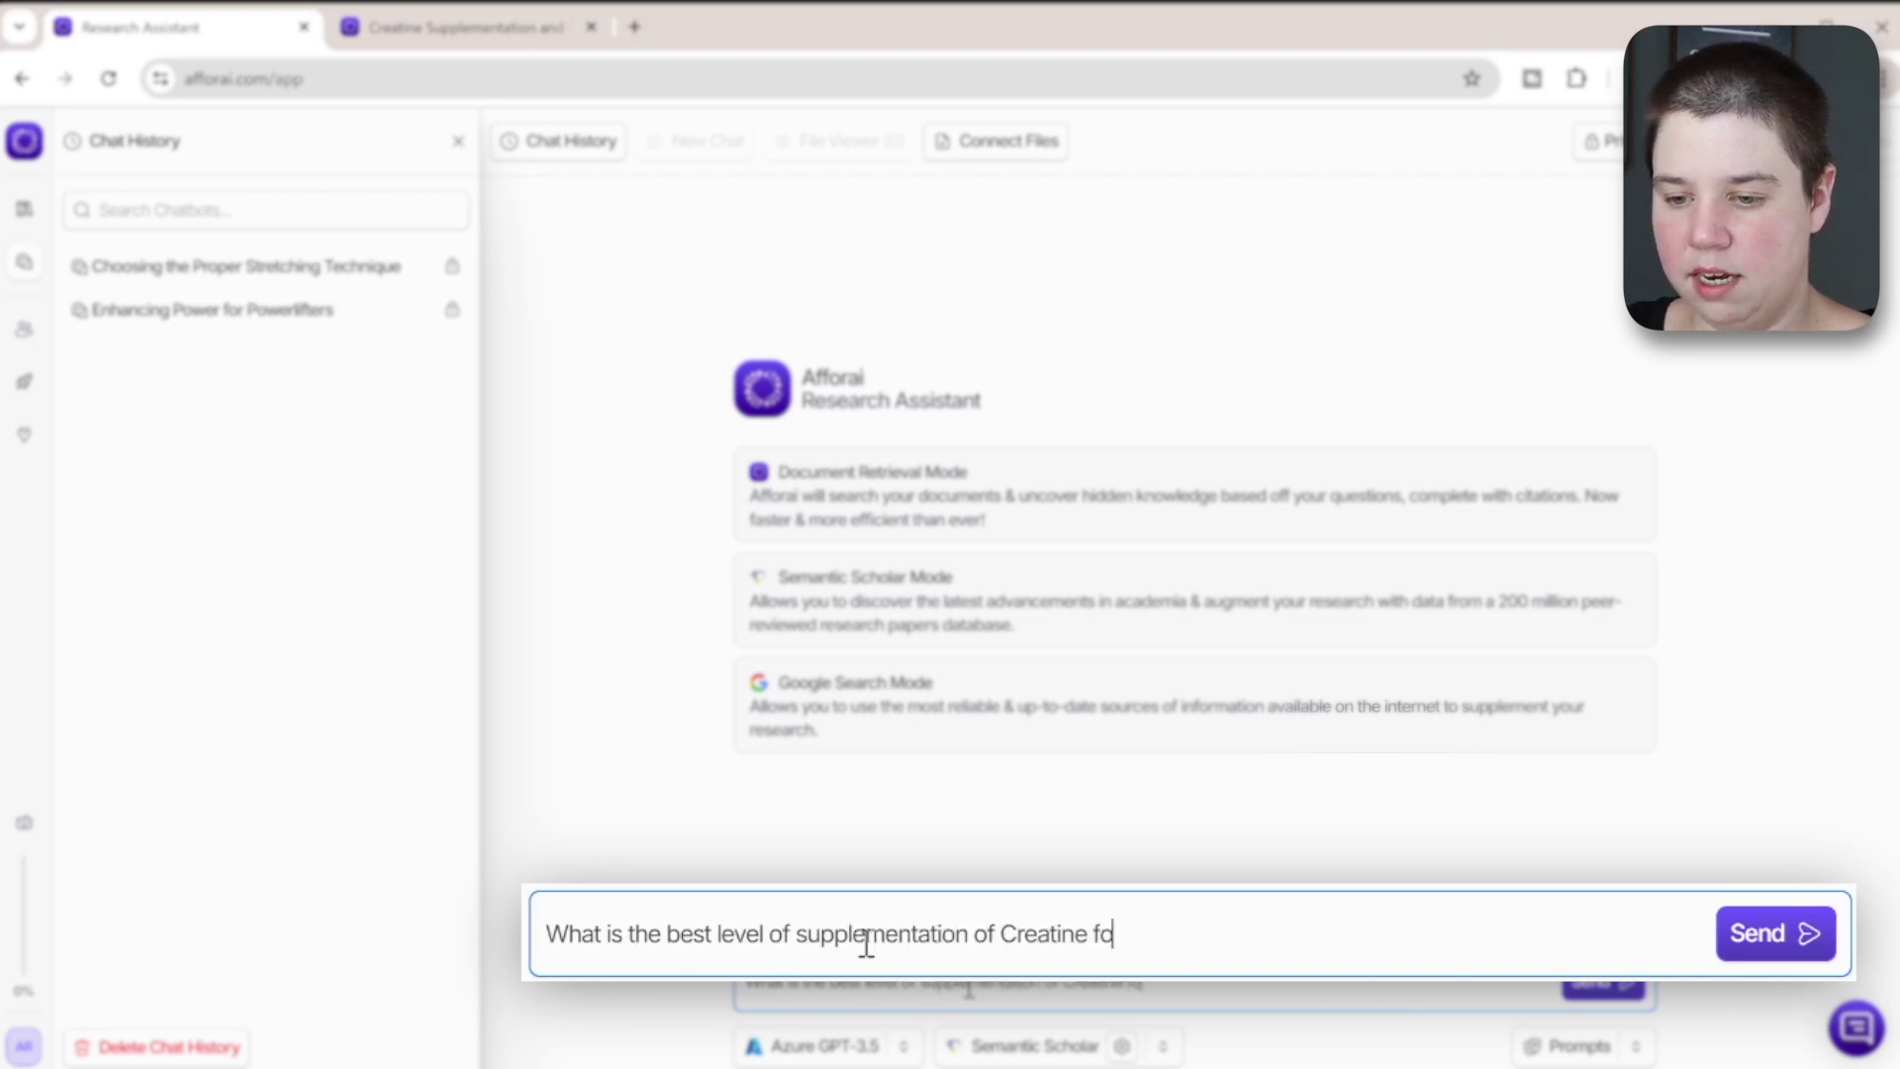
type("r Body")
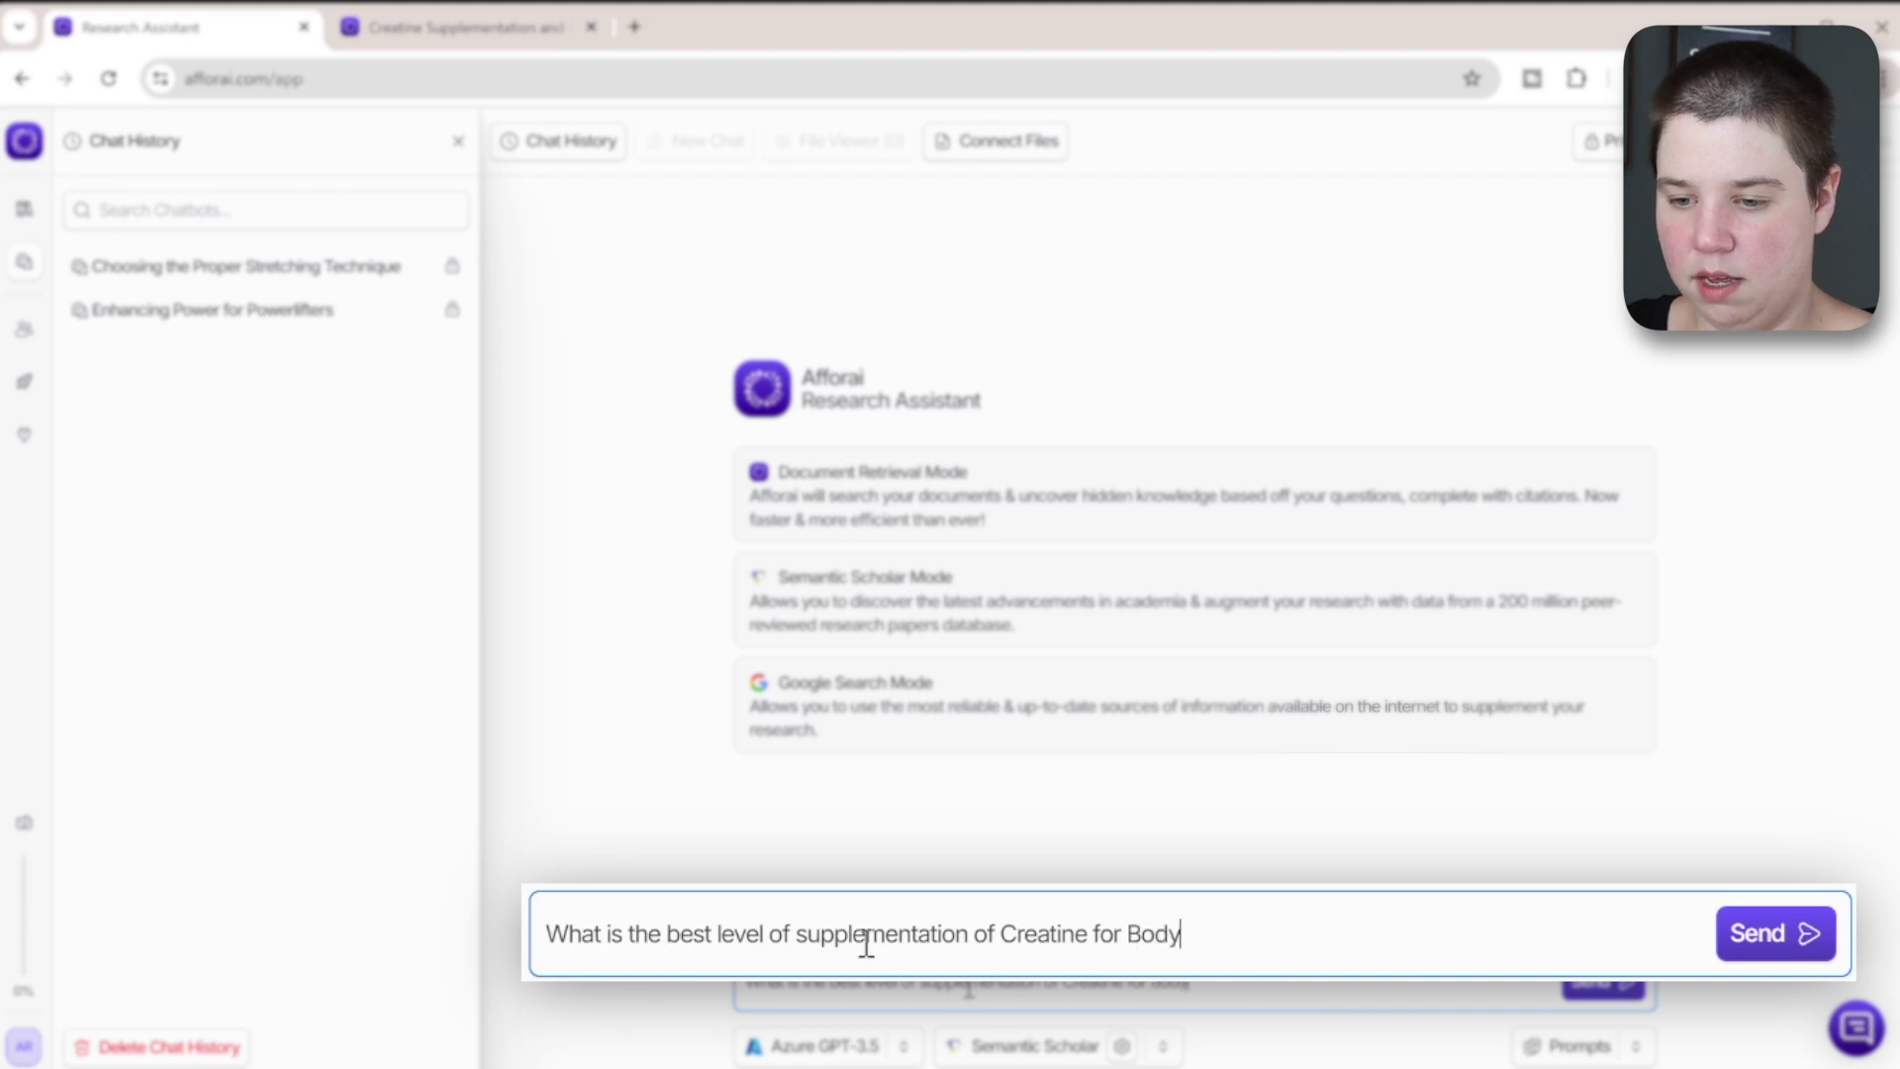
type("Builders?")
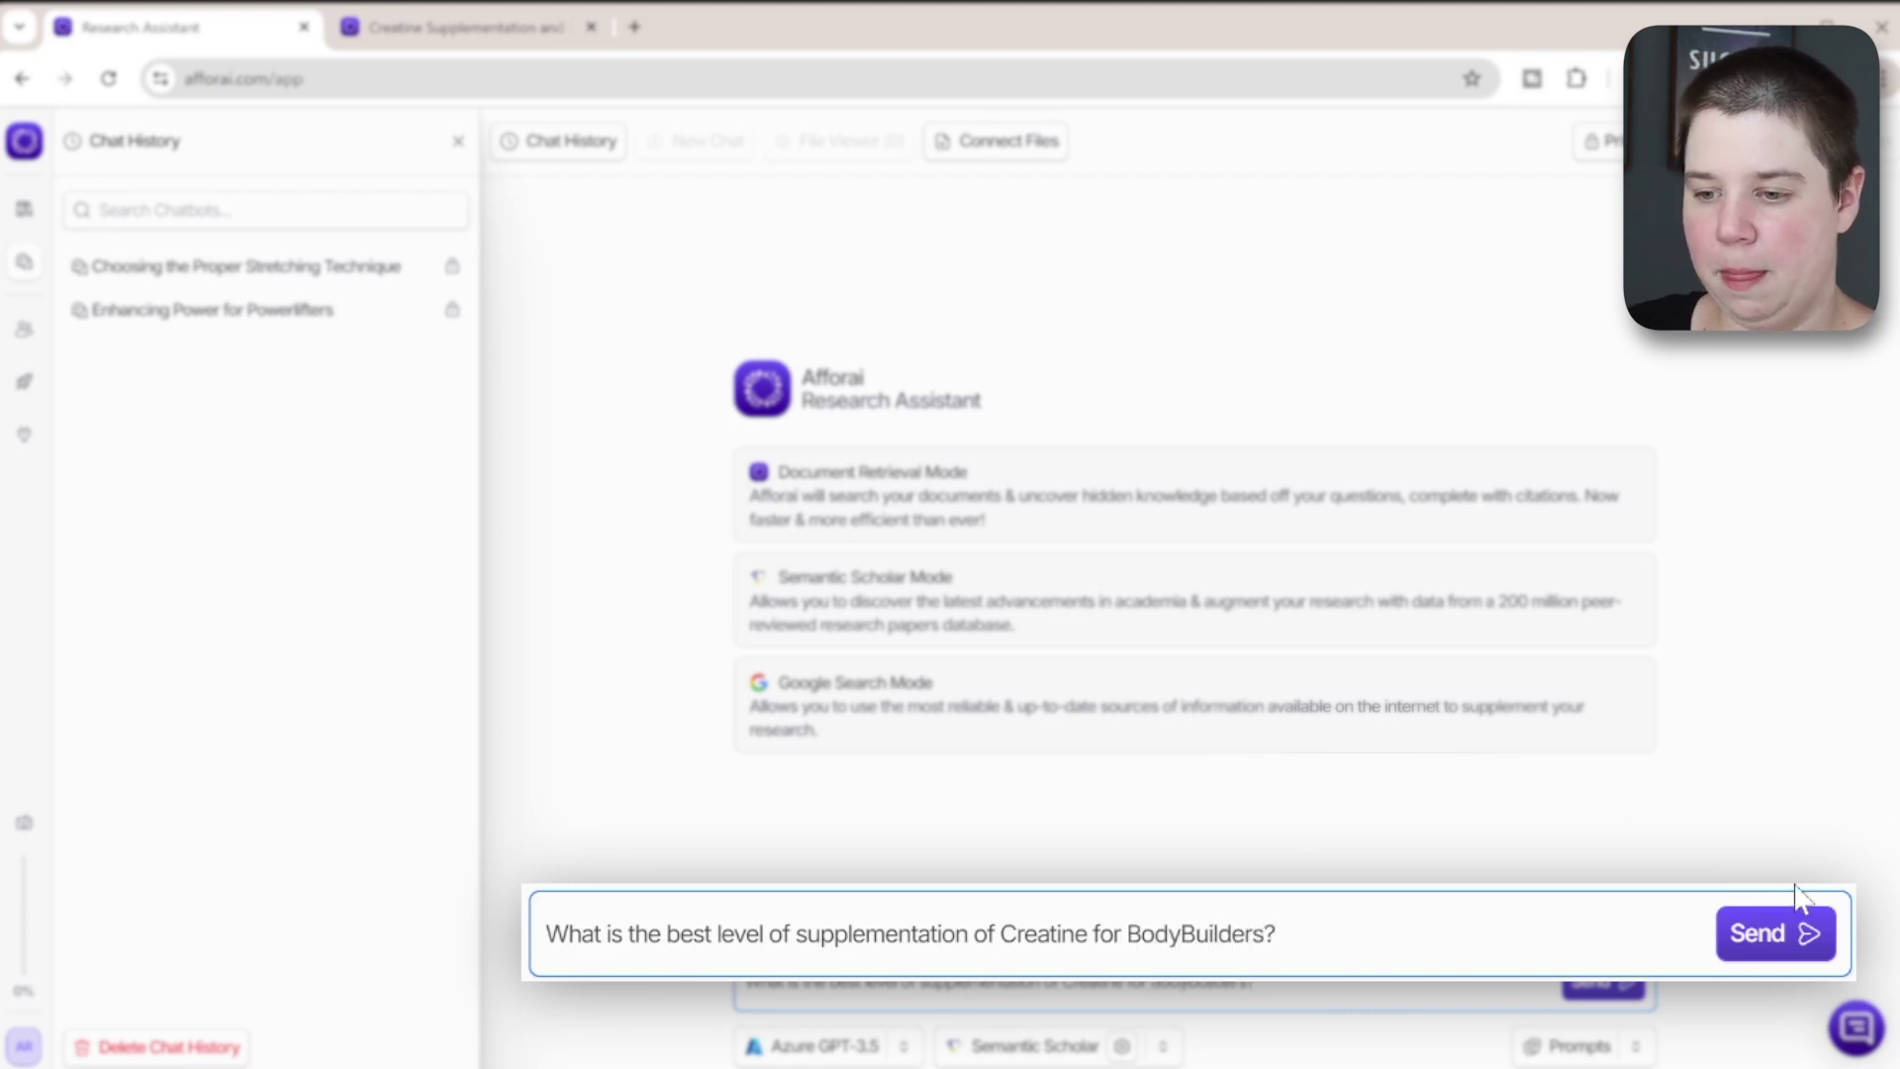
left_click(1608, 981)
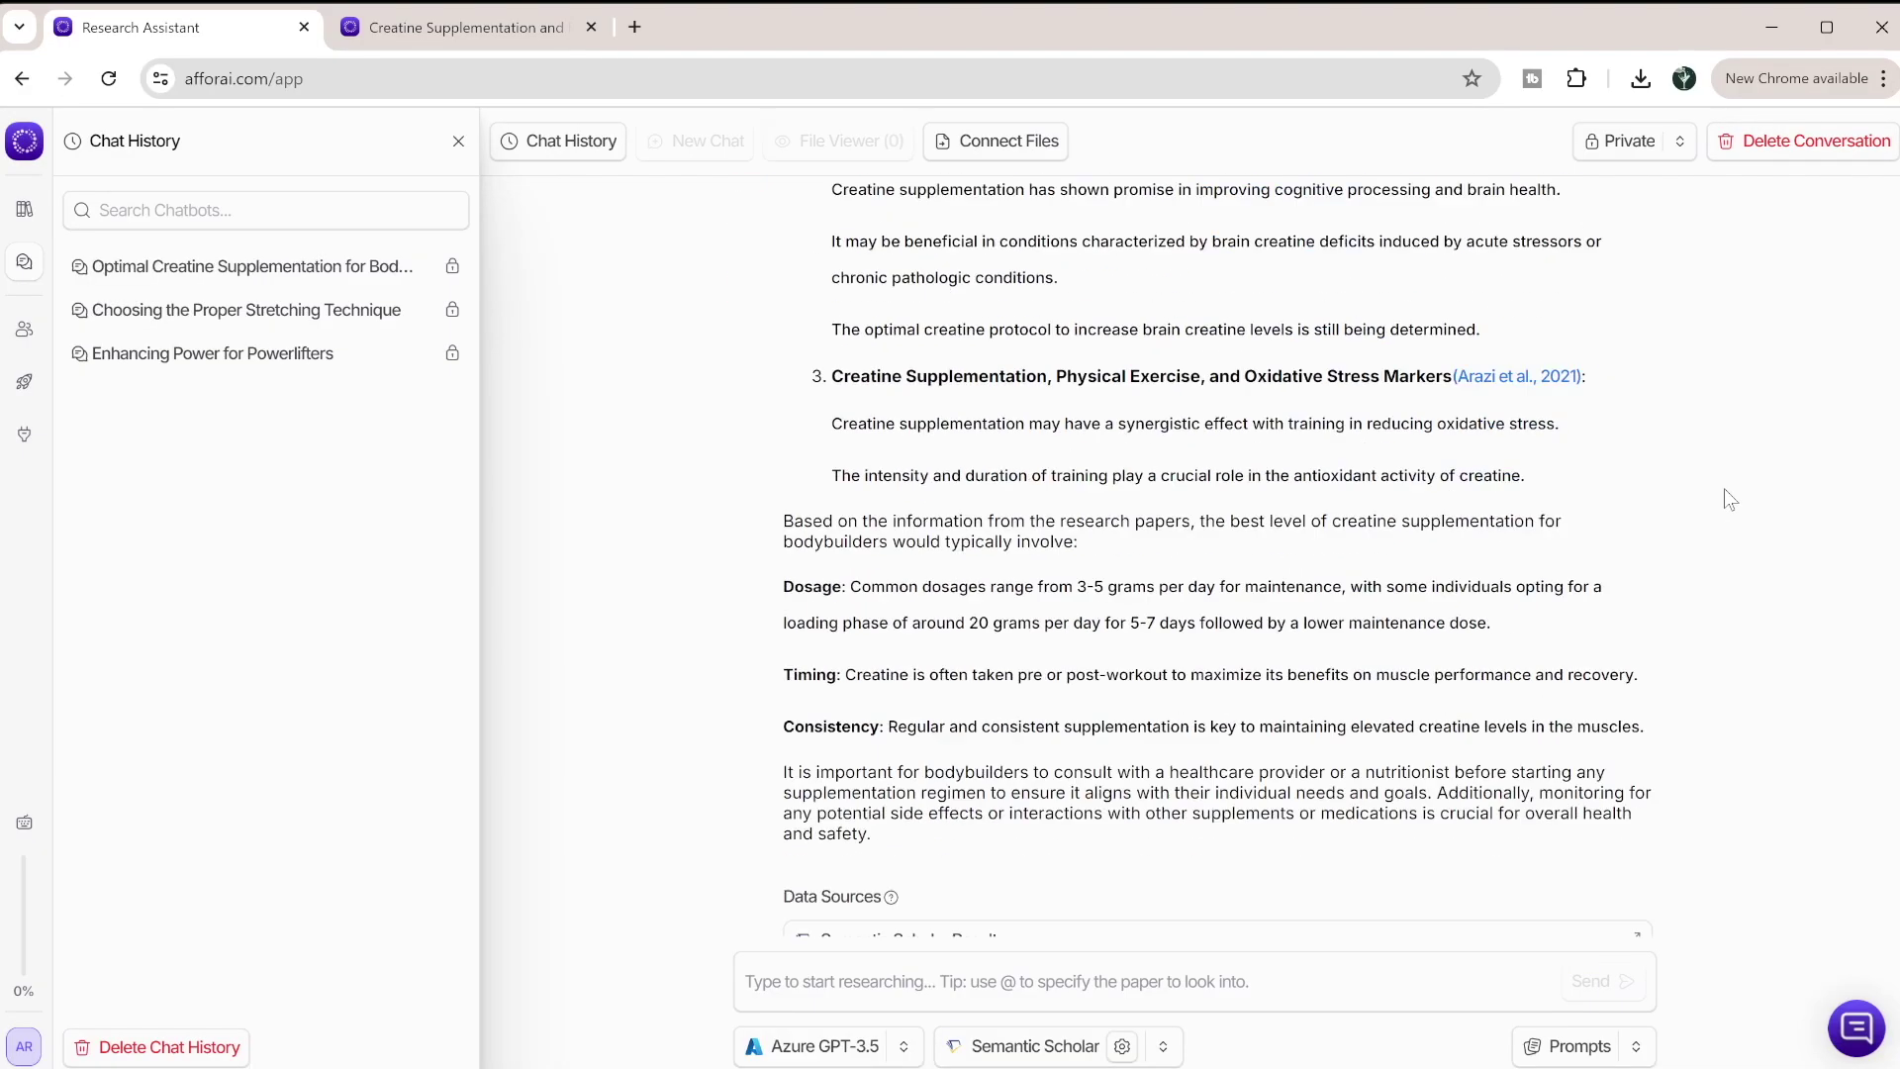
scroll(1724, 489, "up", 7)
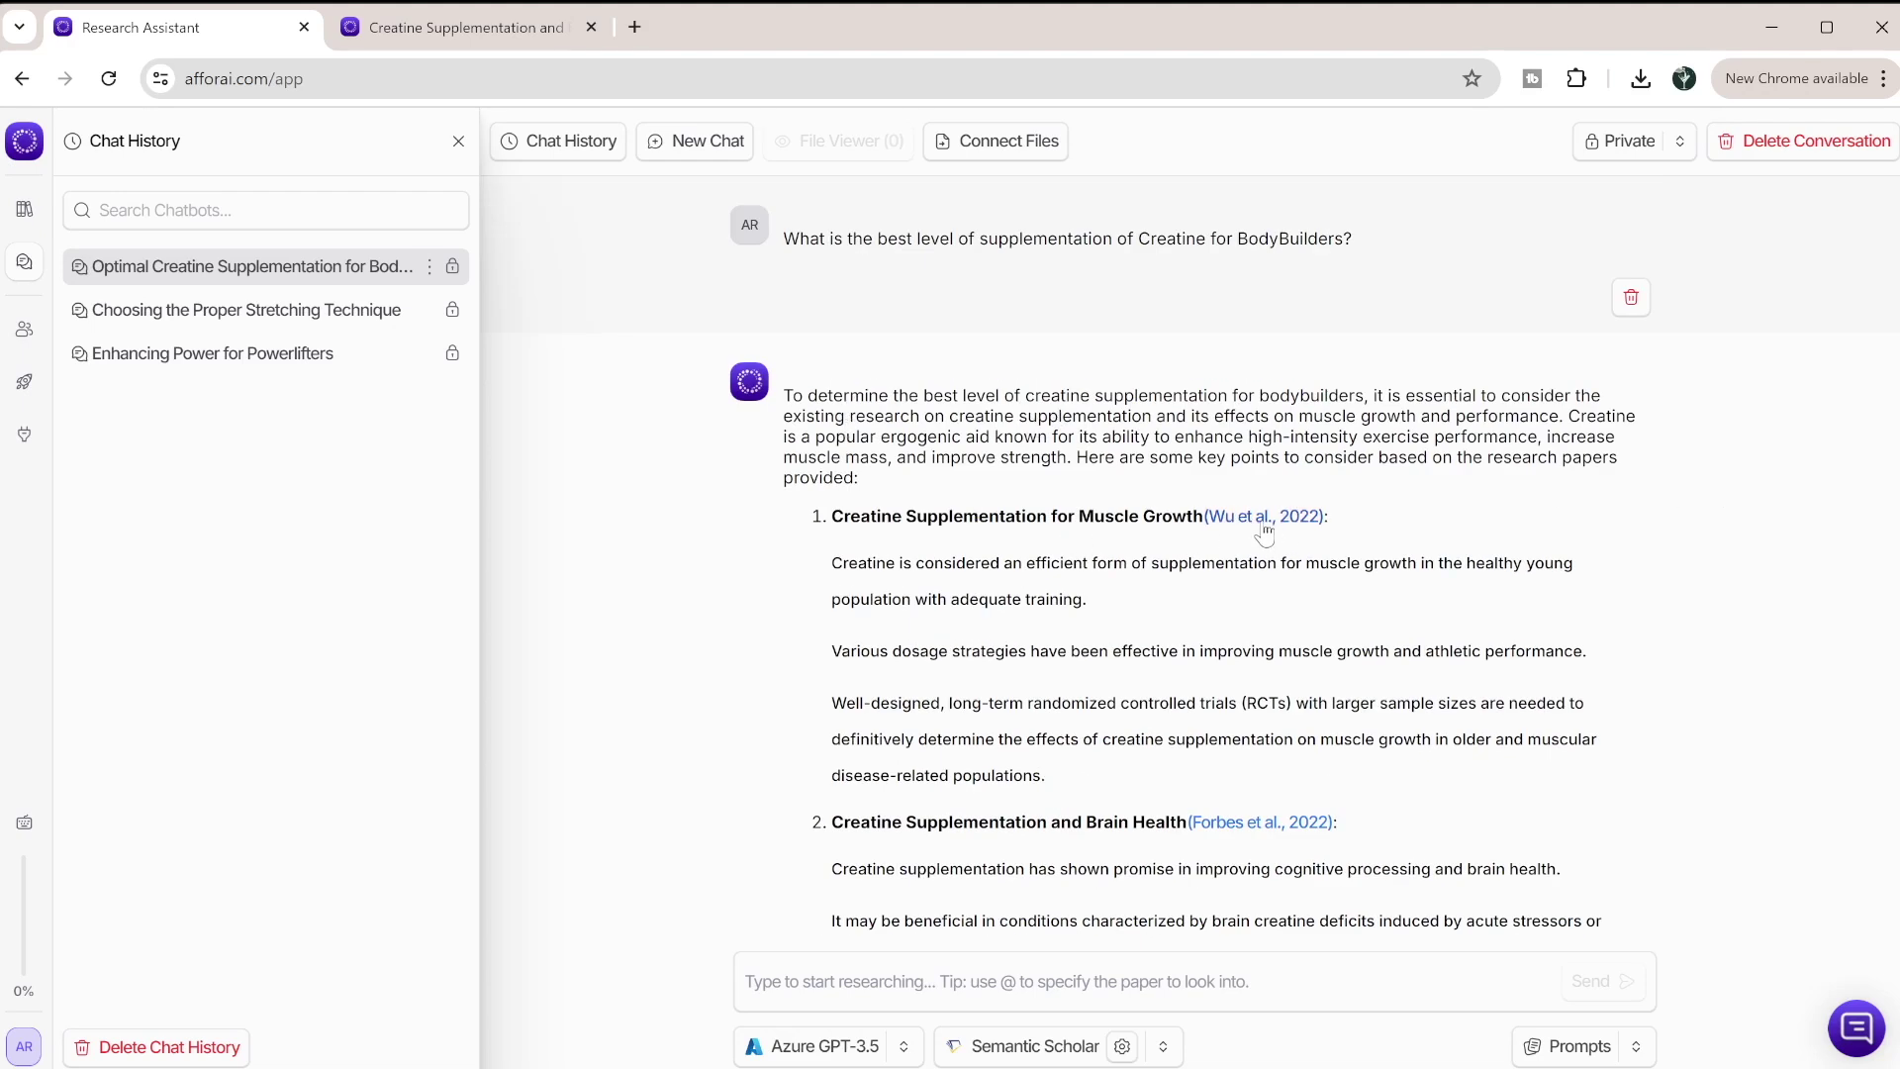
scroll(1261, 526, "down", 4)
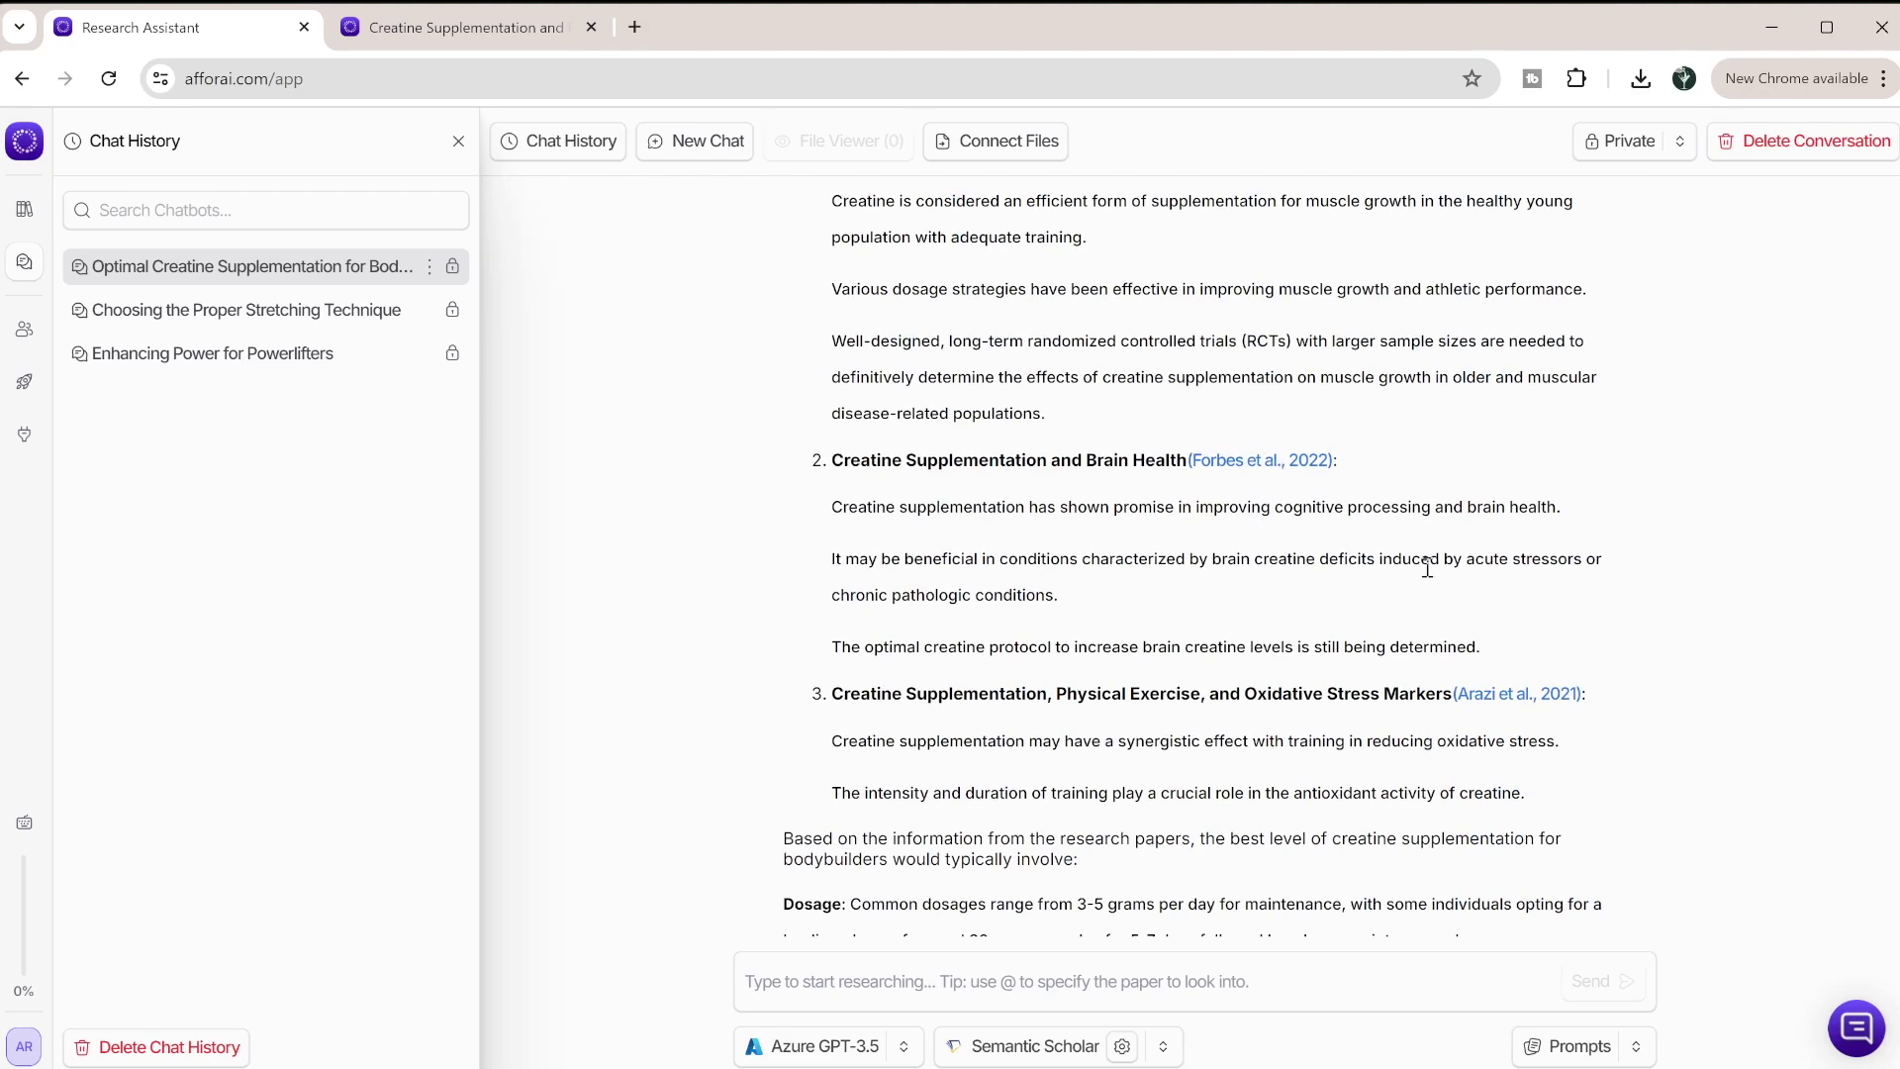
scroll(1405, 692, "down", 3)
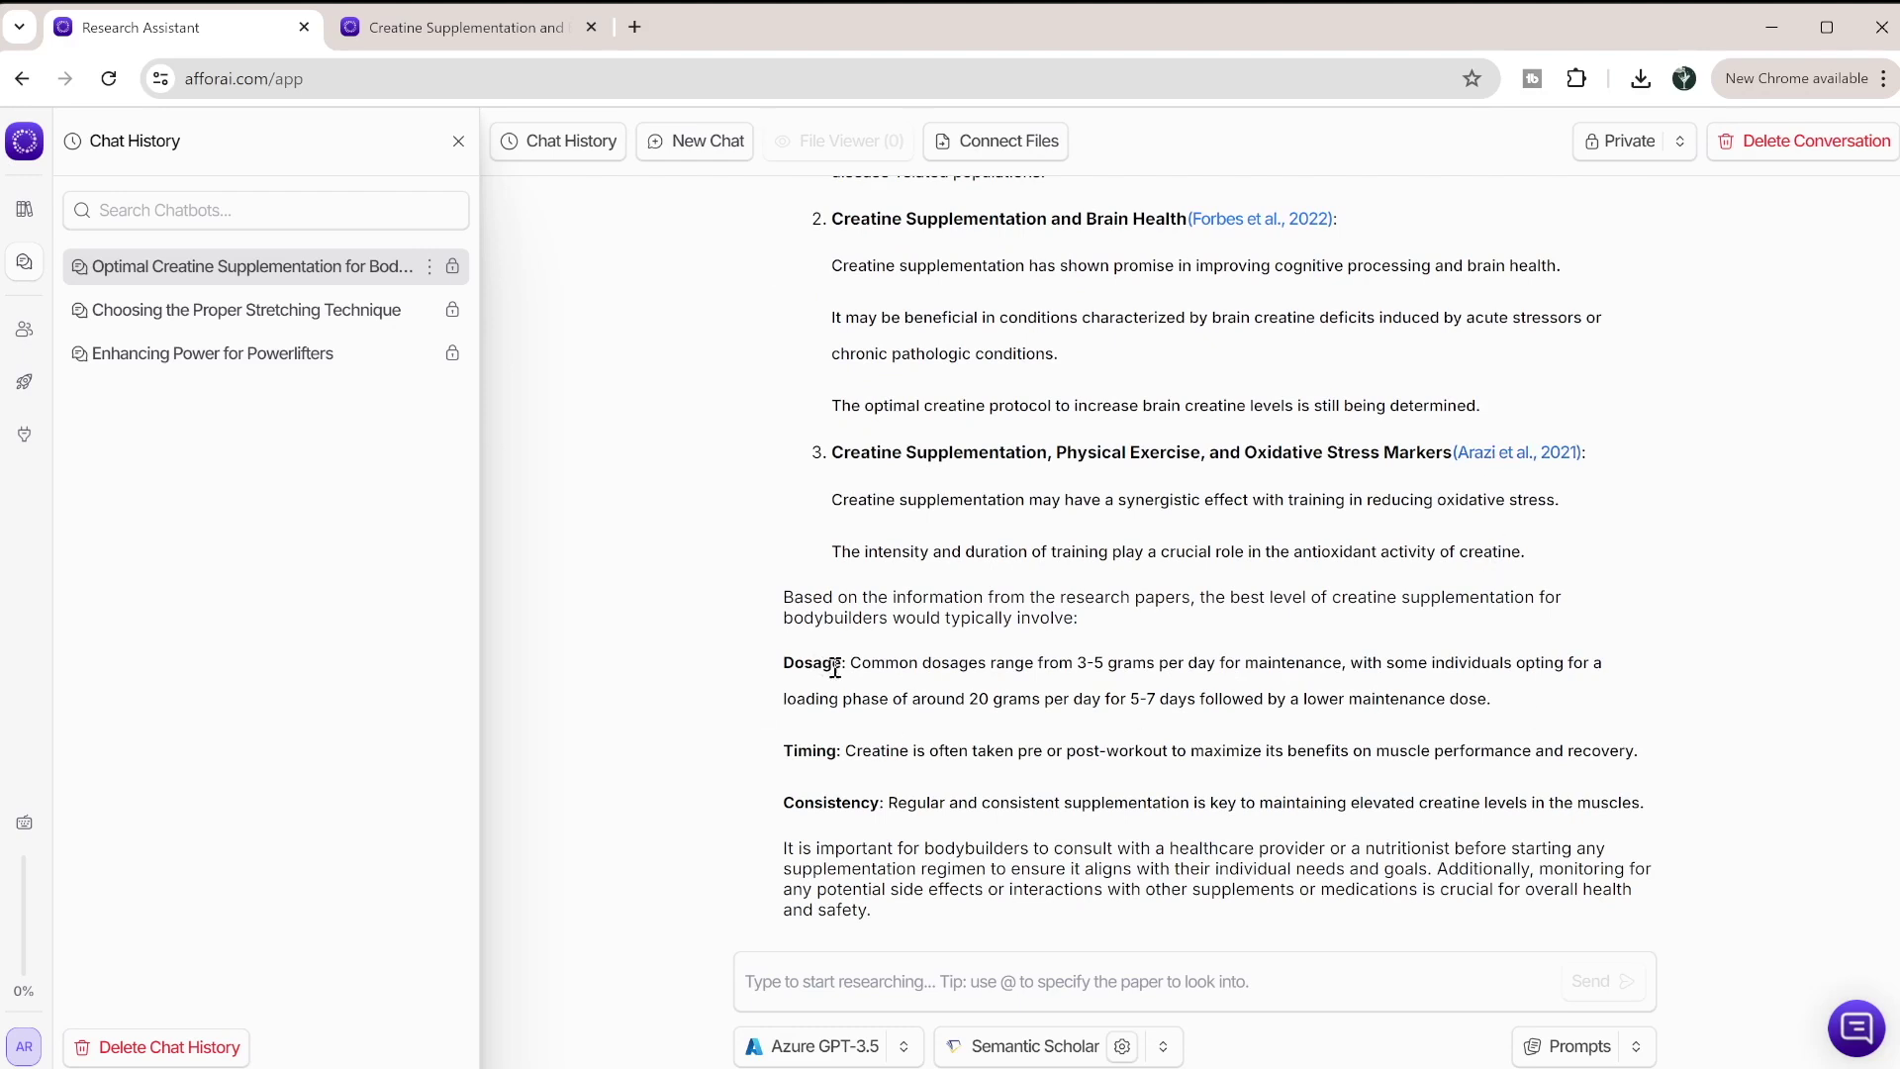
scroll(965, 693, "up", 6)
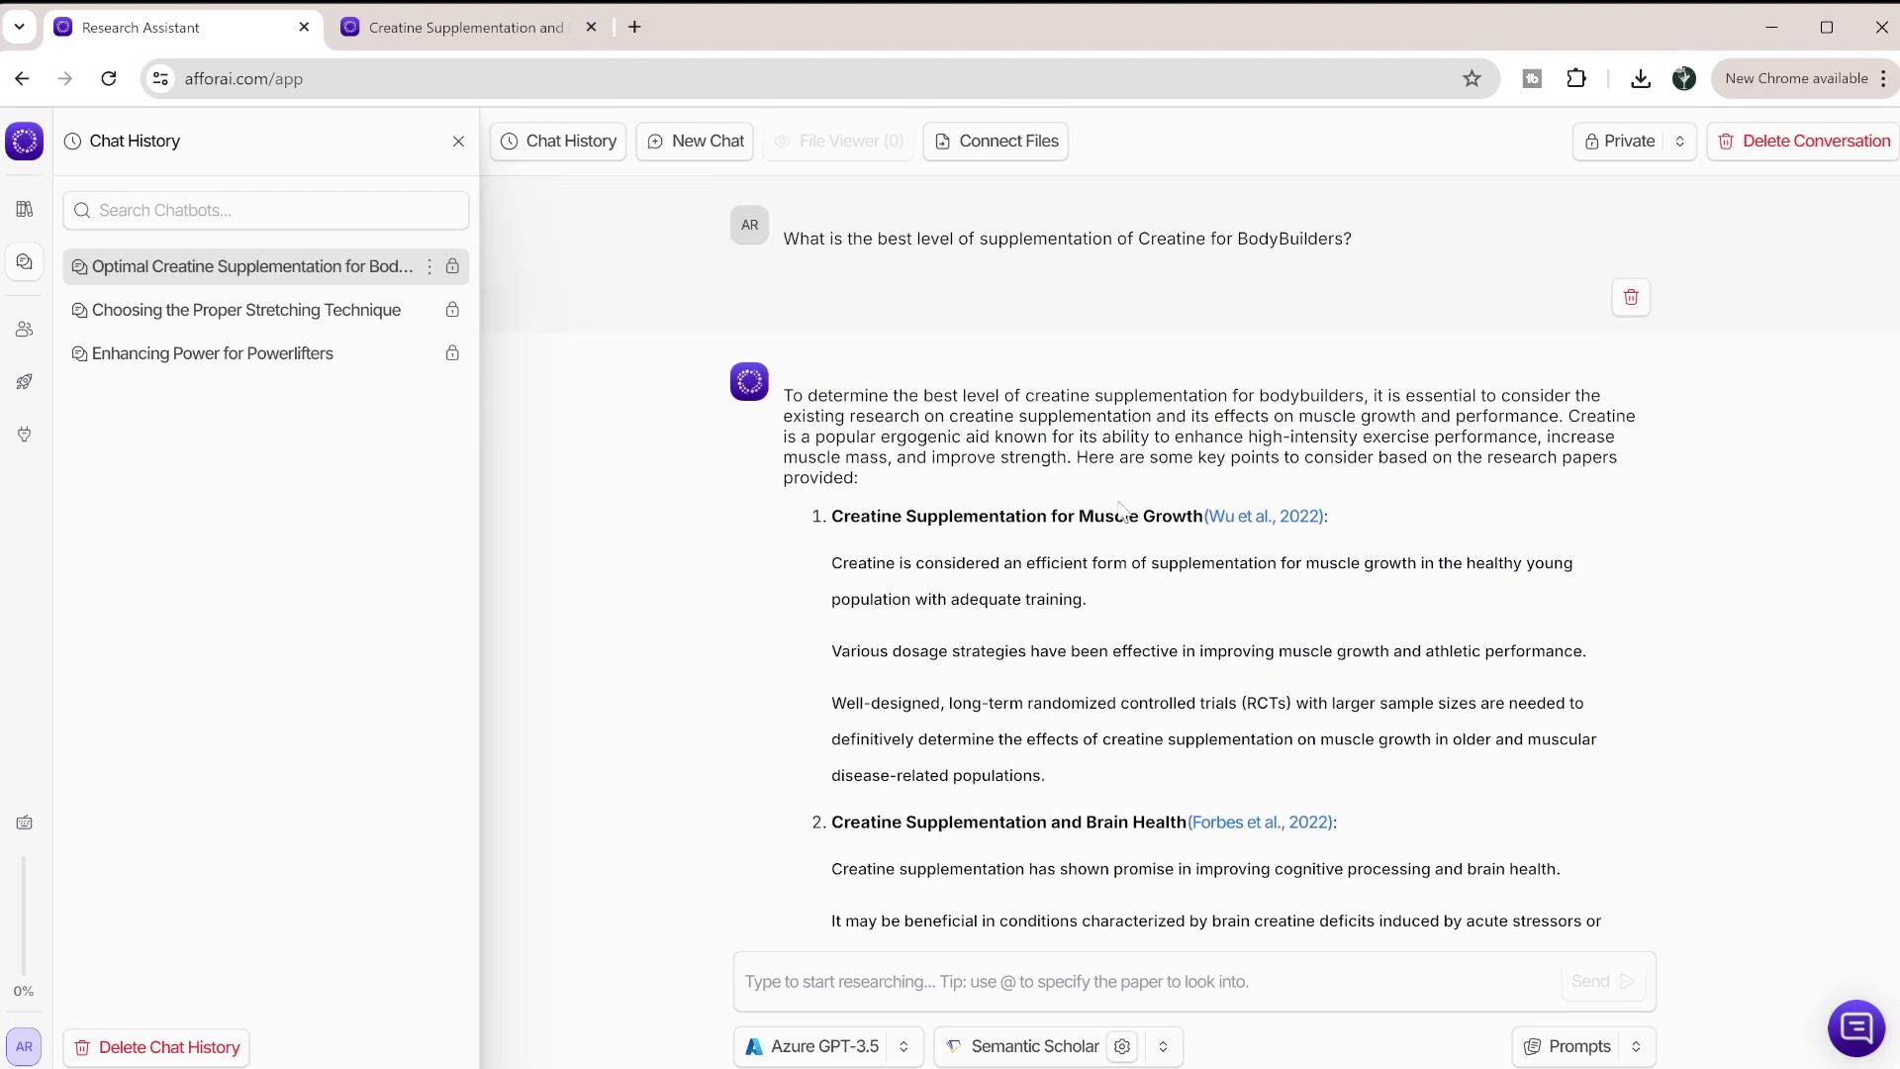
scroll(1115, 586, "down", 3)
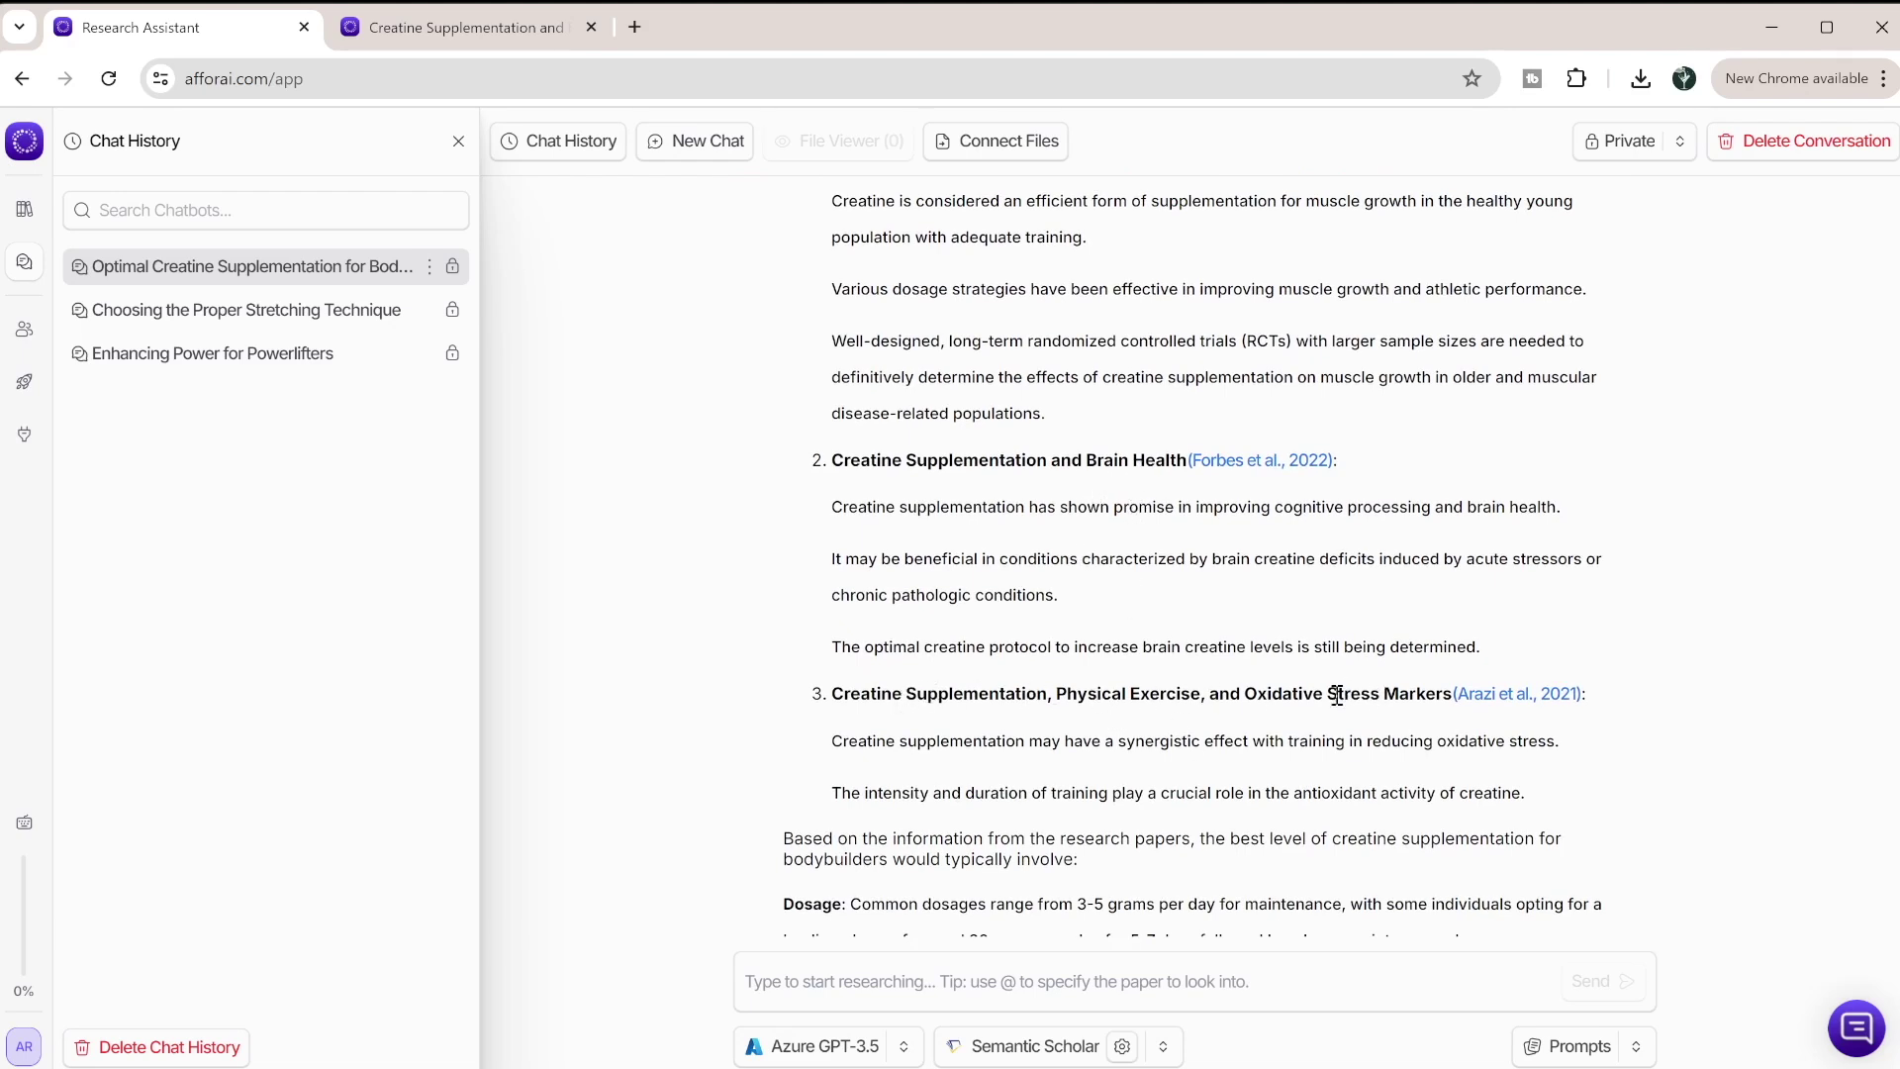
scroll(1286, 732, "down", 4)
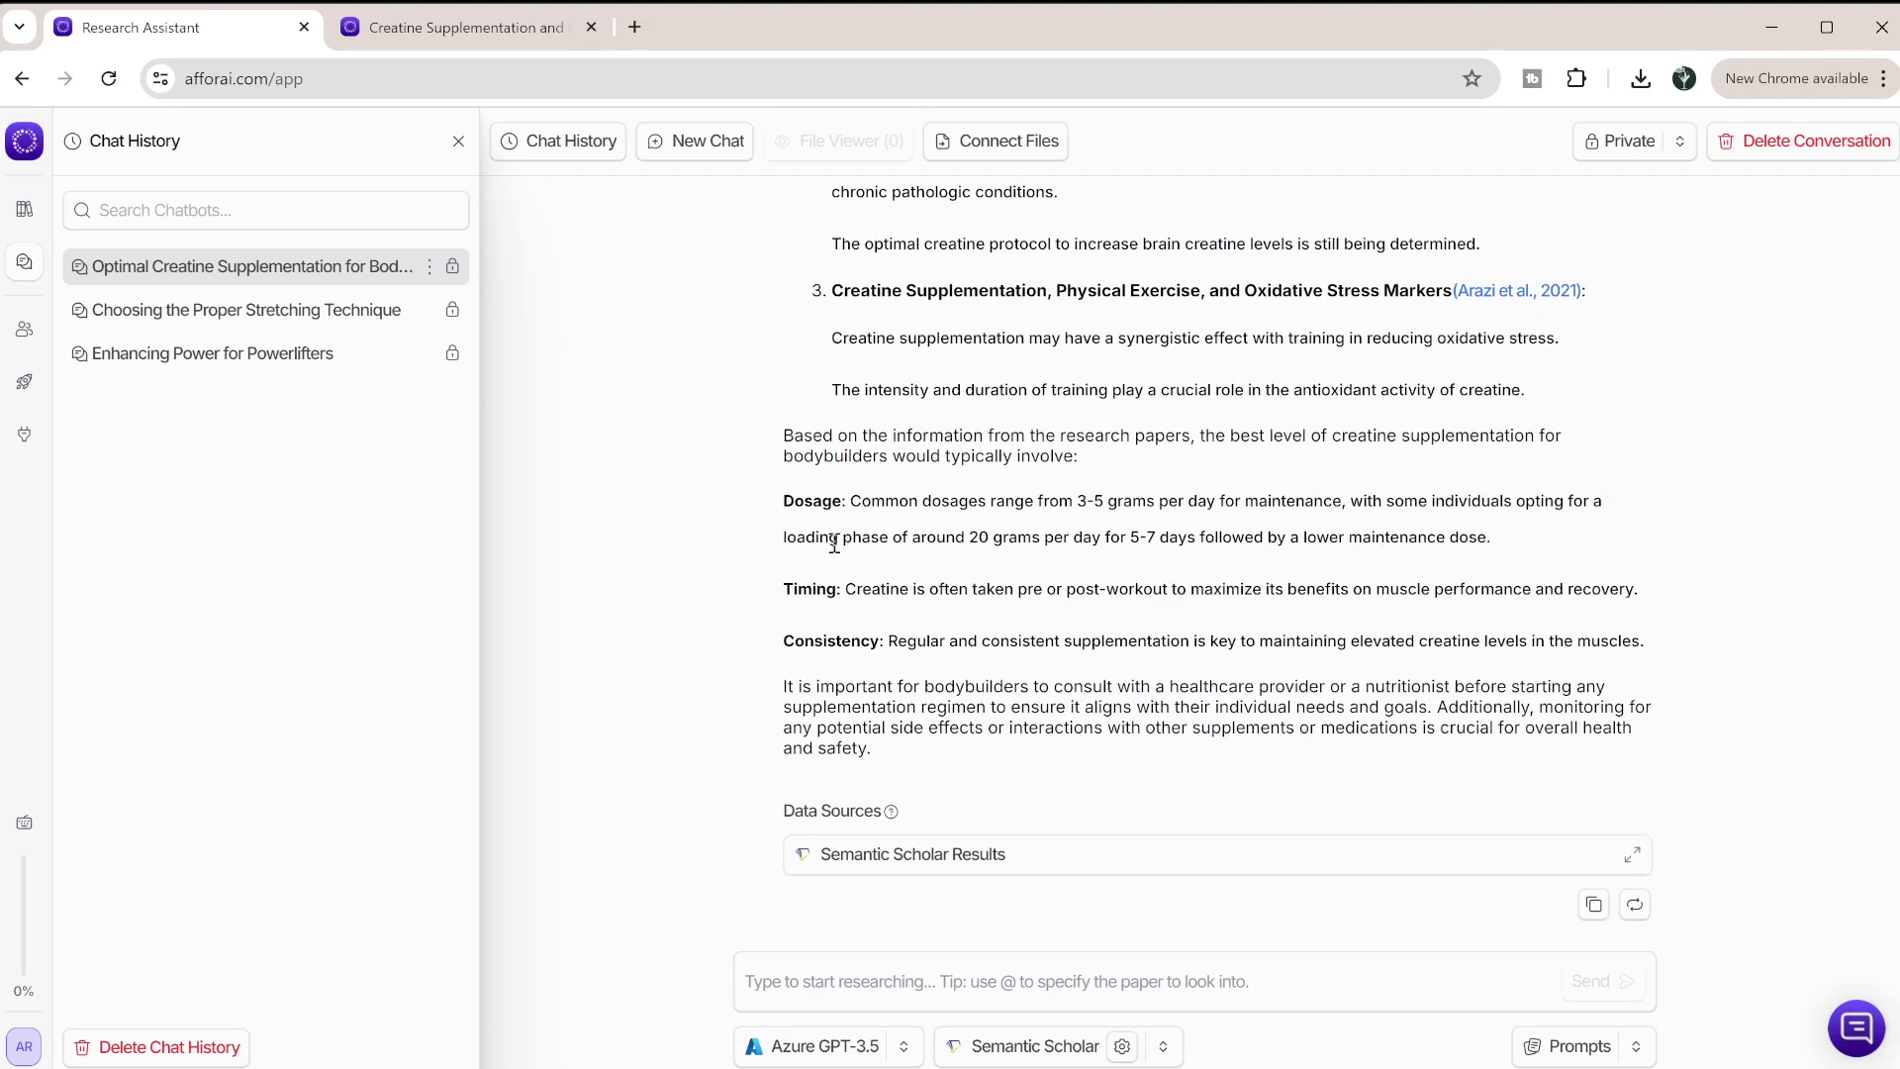
left_click_drag(857, 495, 1316, 555)
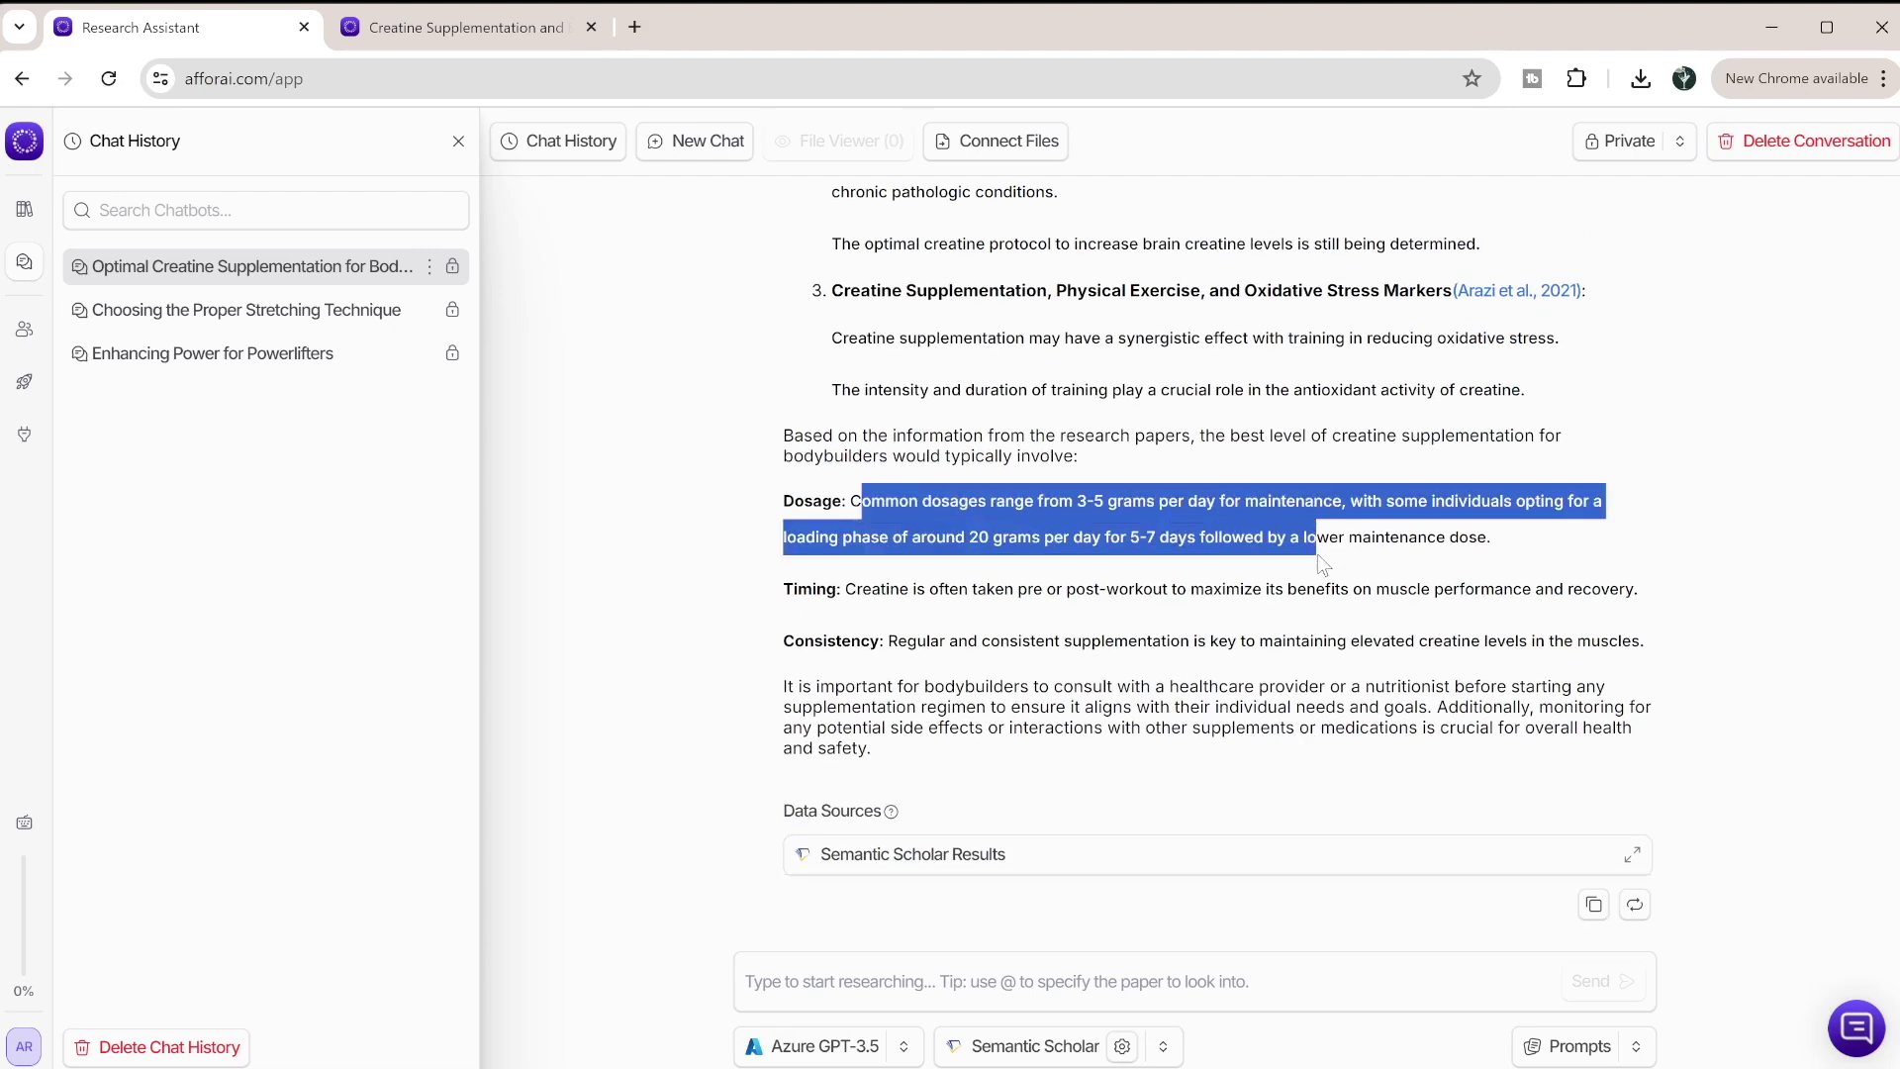
left_click(1316, 621)
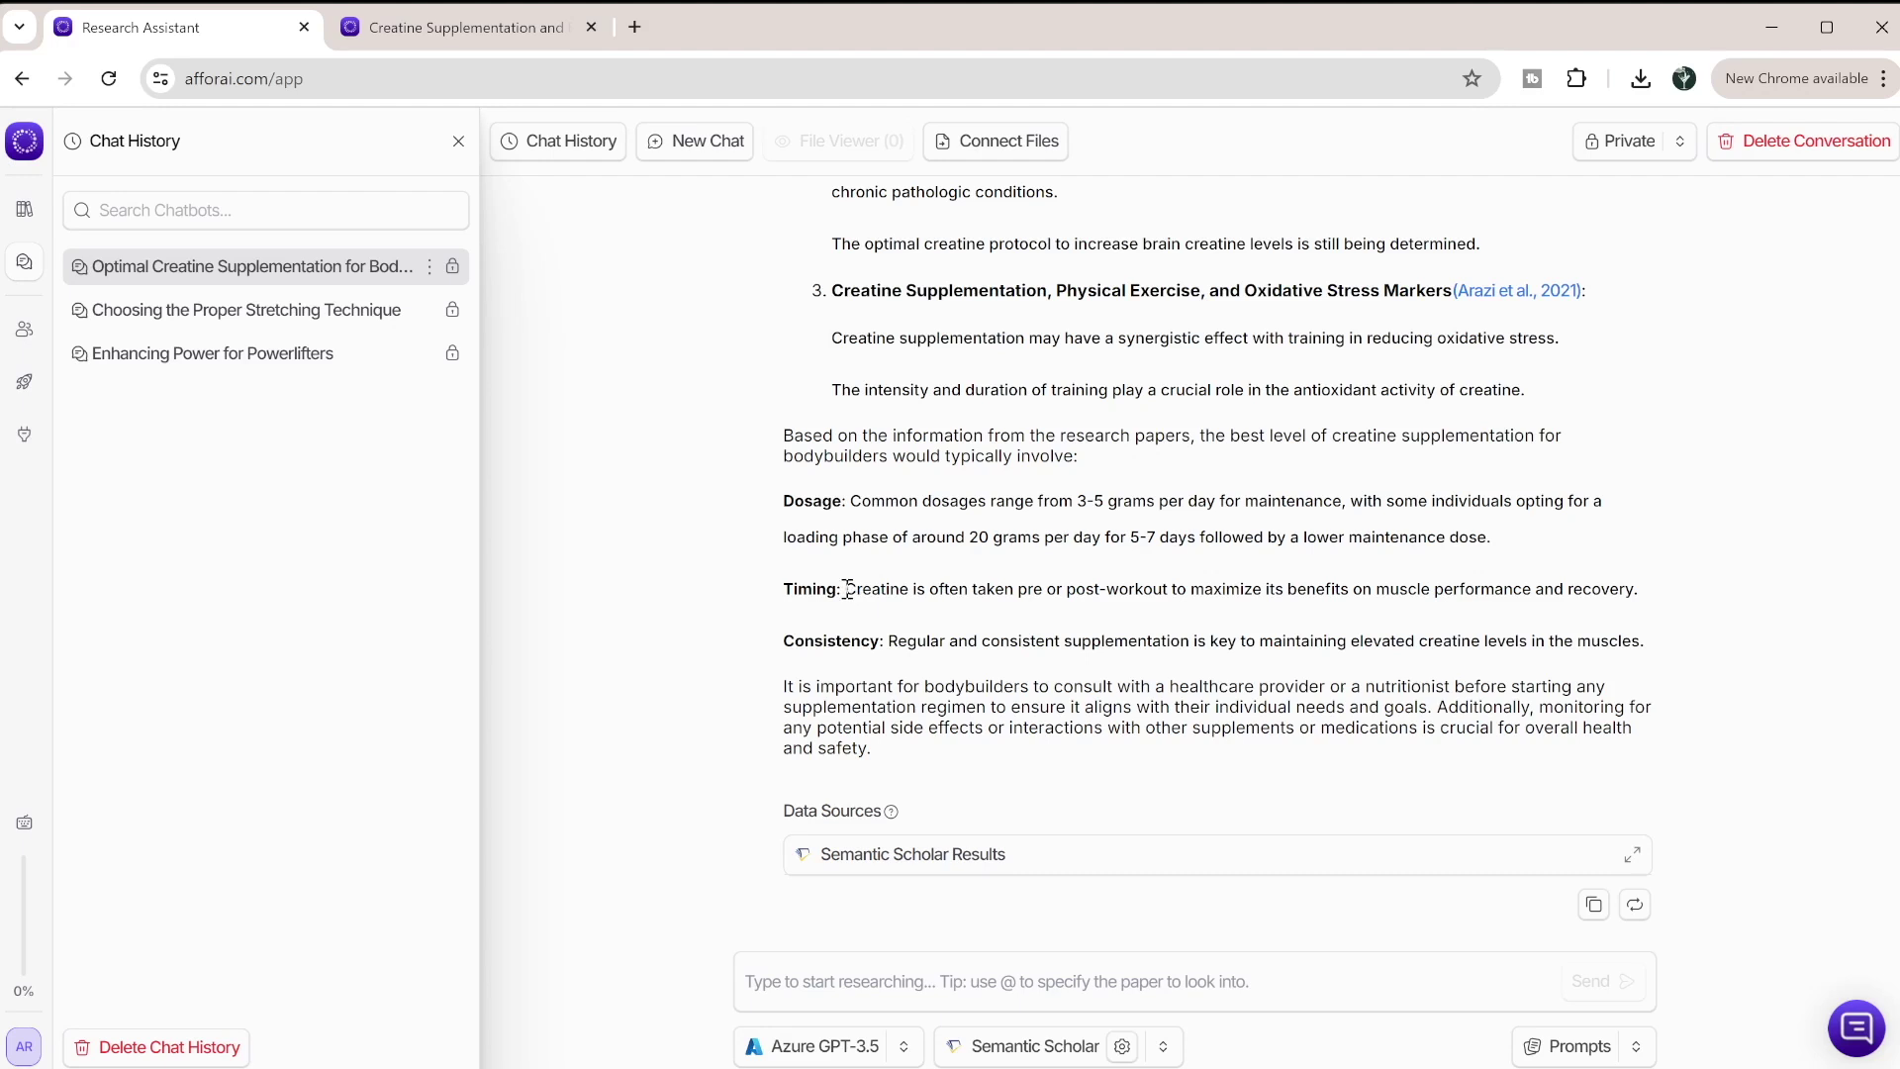
left_click_drag(846, 590, 890, 592)
scroll(1168, 571, "up", 7)
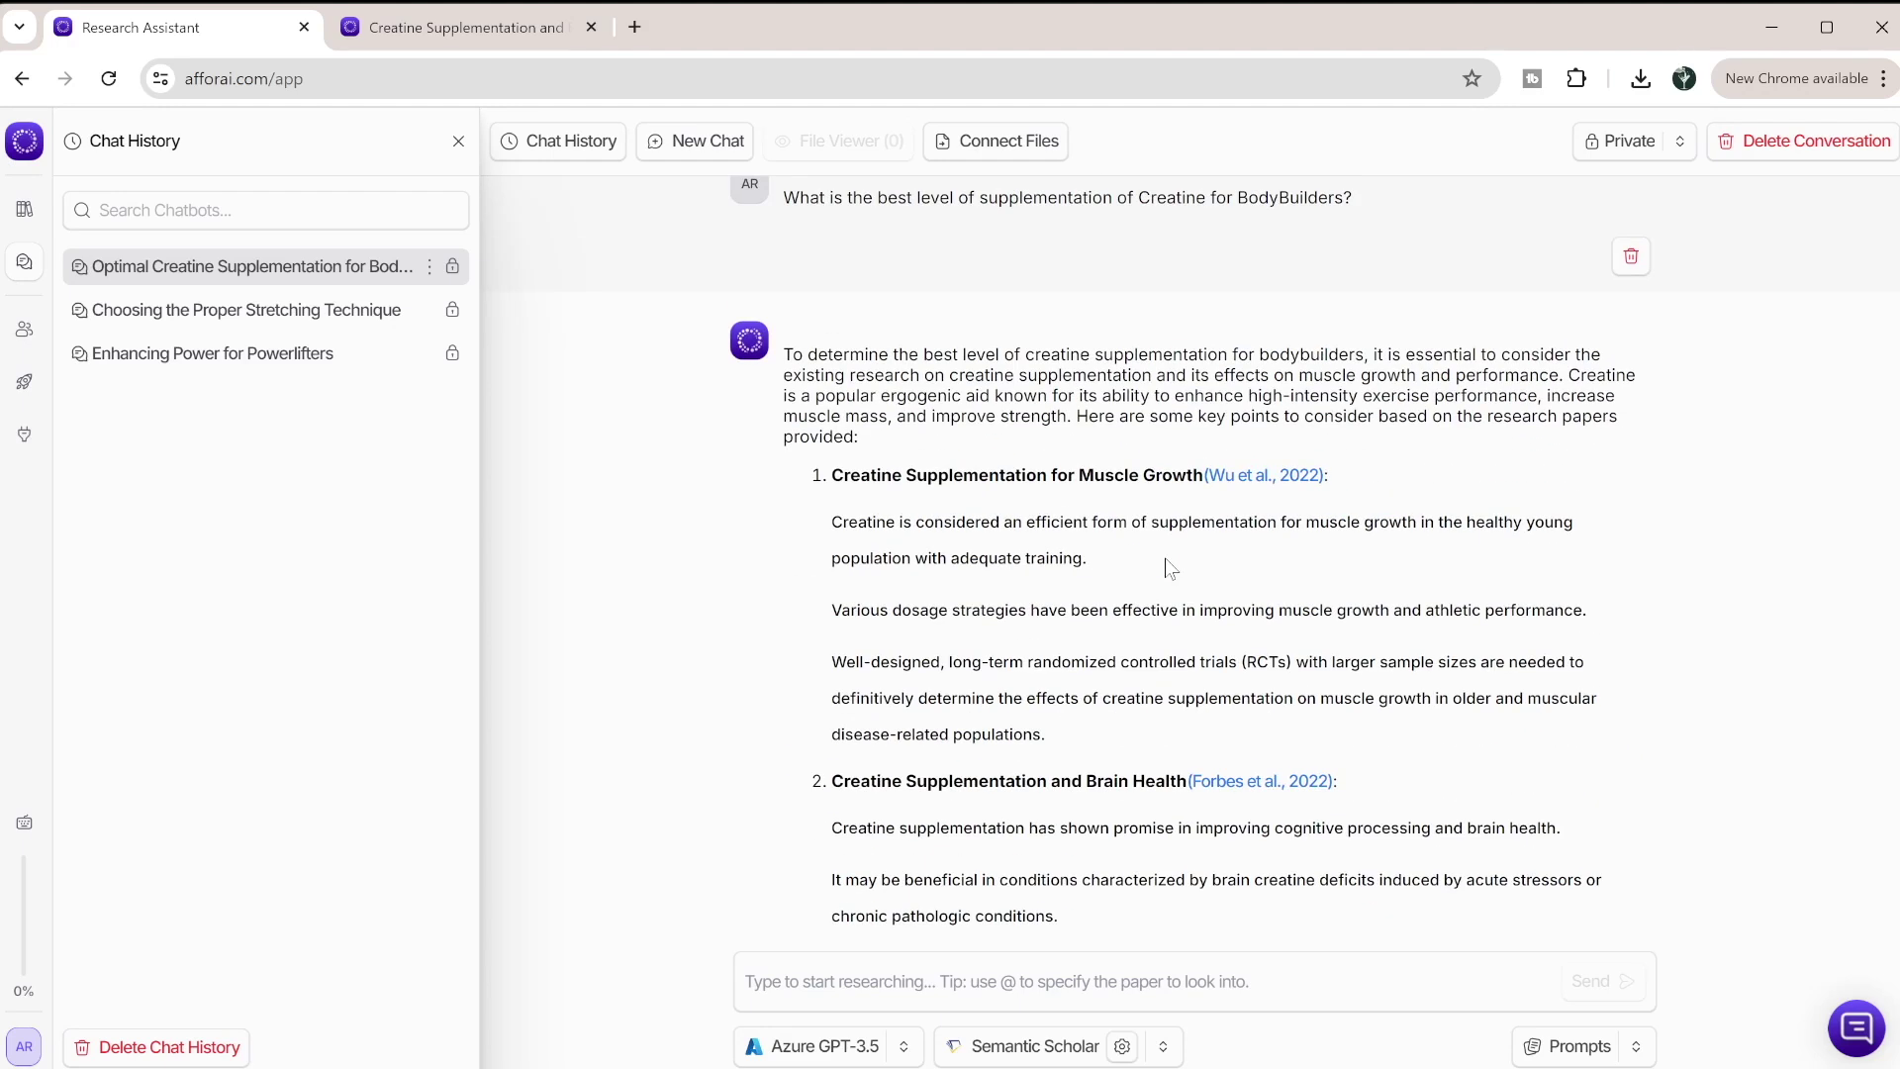
Visit the Wu et al., 2022 source's web page, then upload its URL to the library.
left_click(1285, 476)
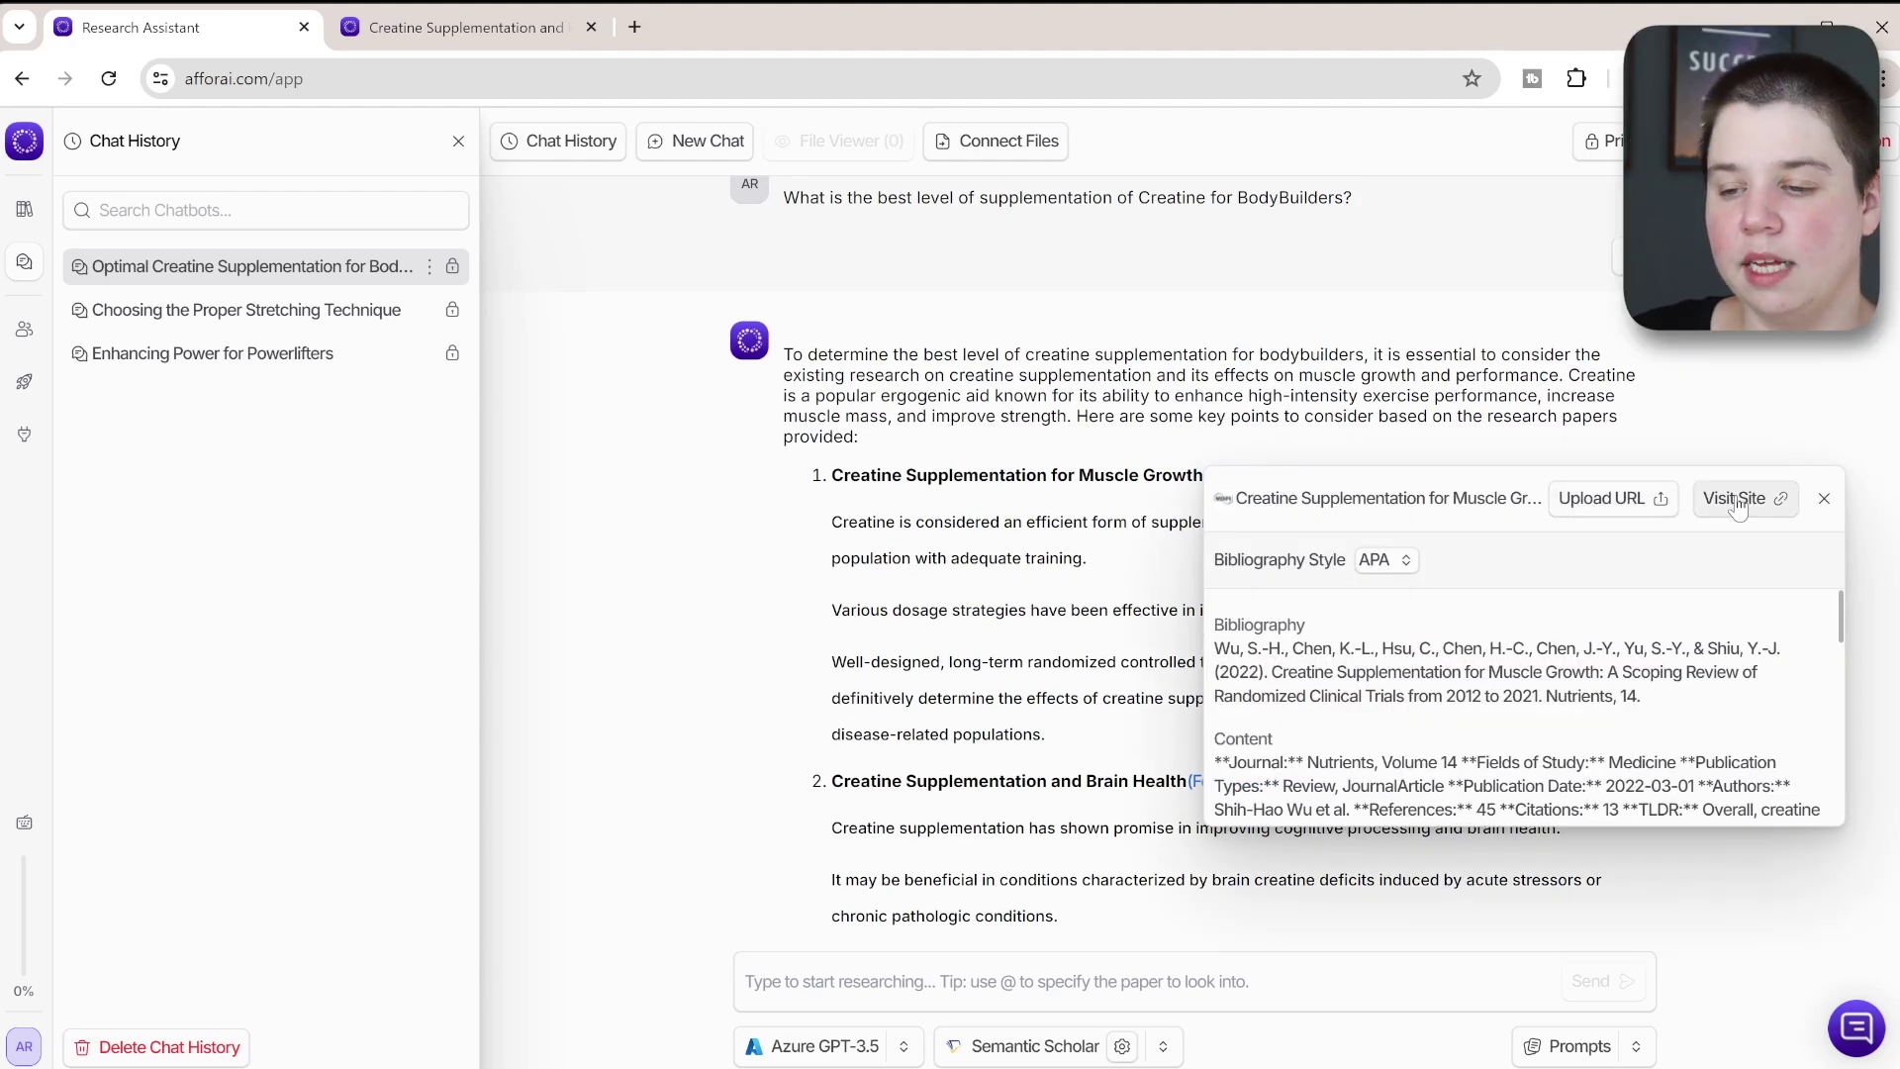
left_click(1738, 500)
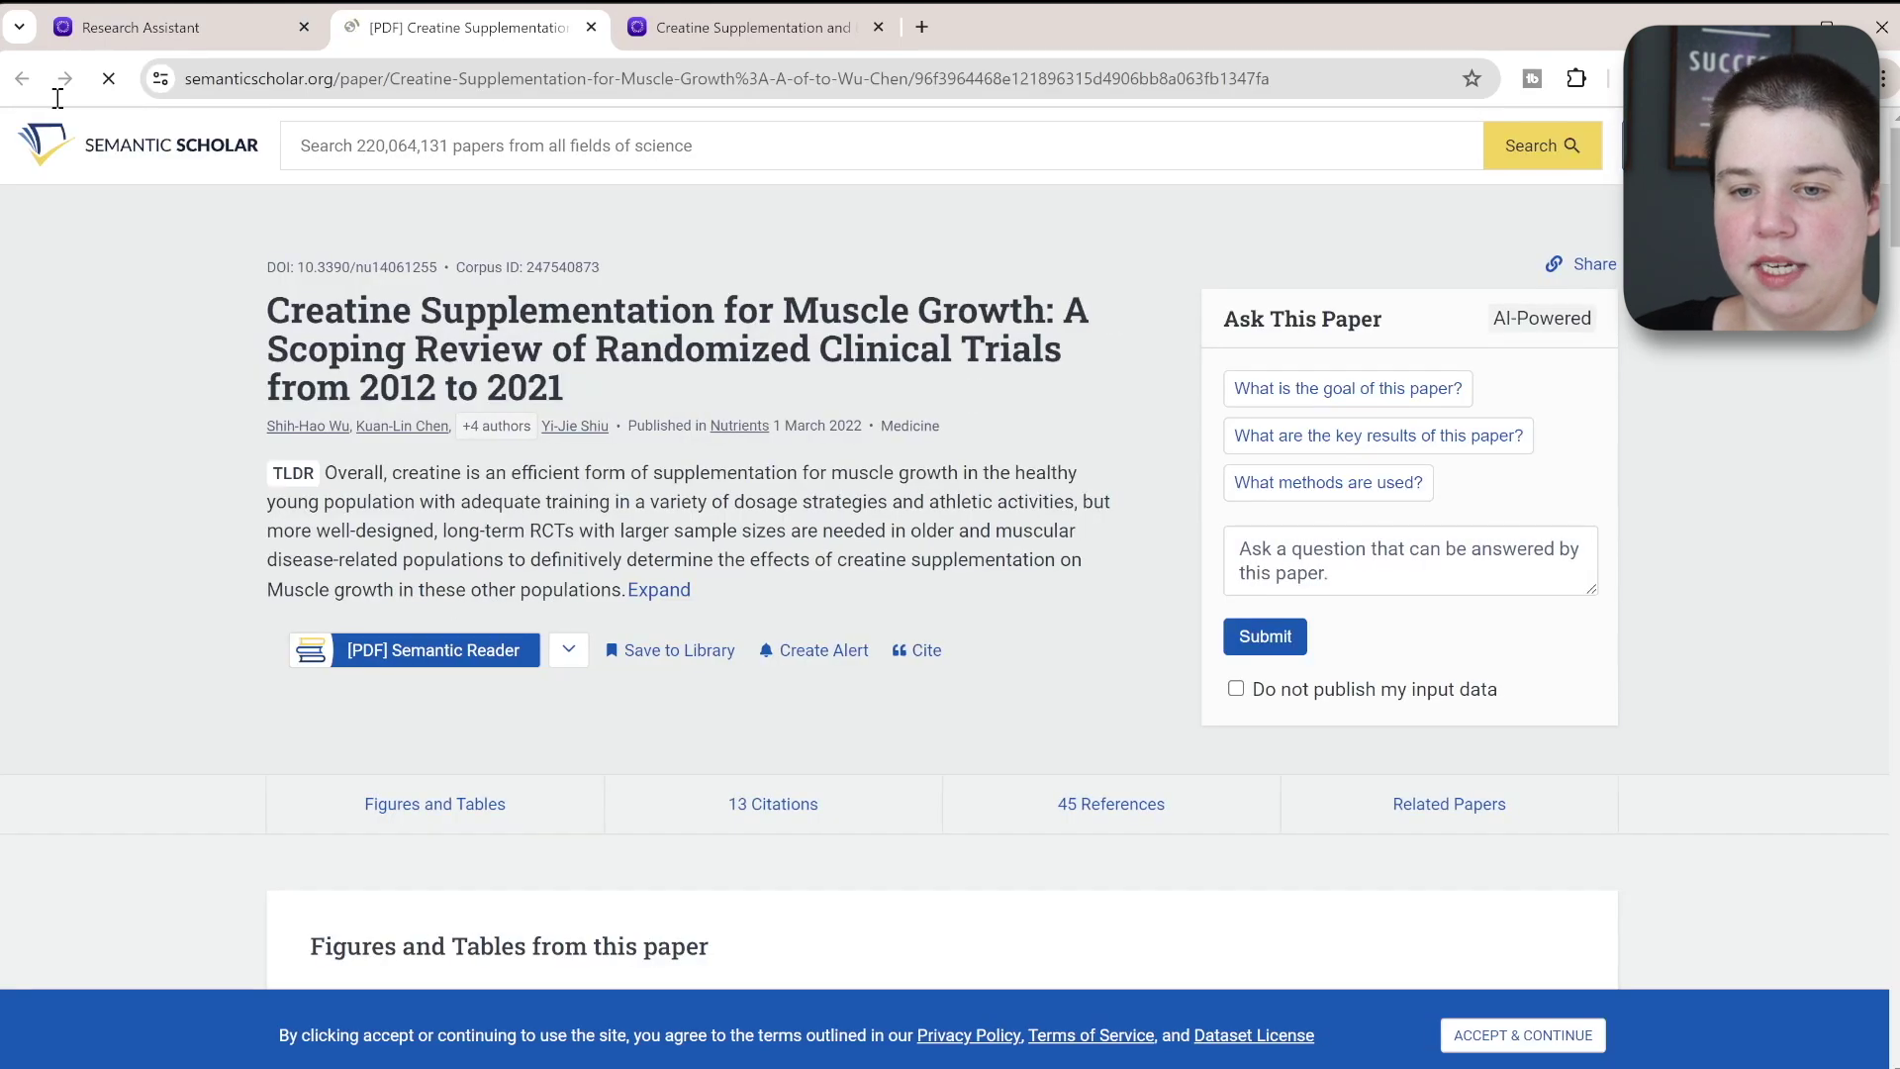
left_click(133, 27)
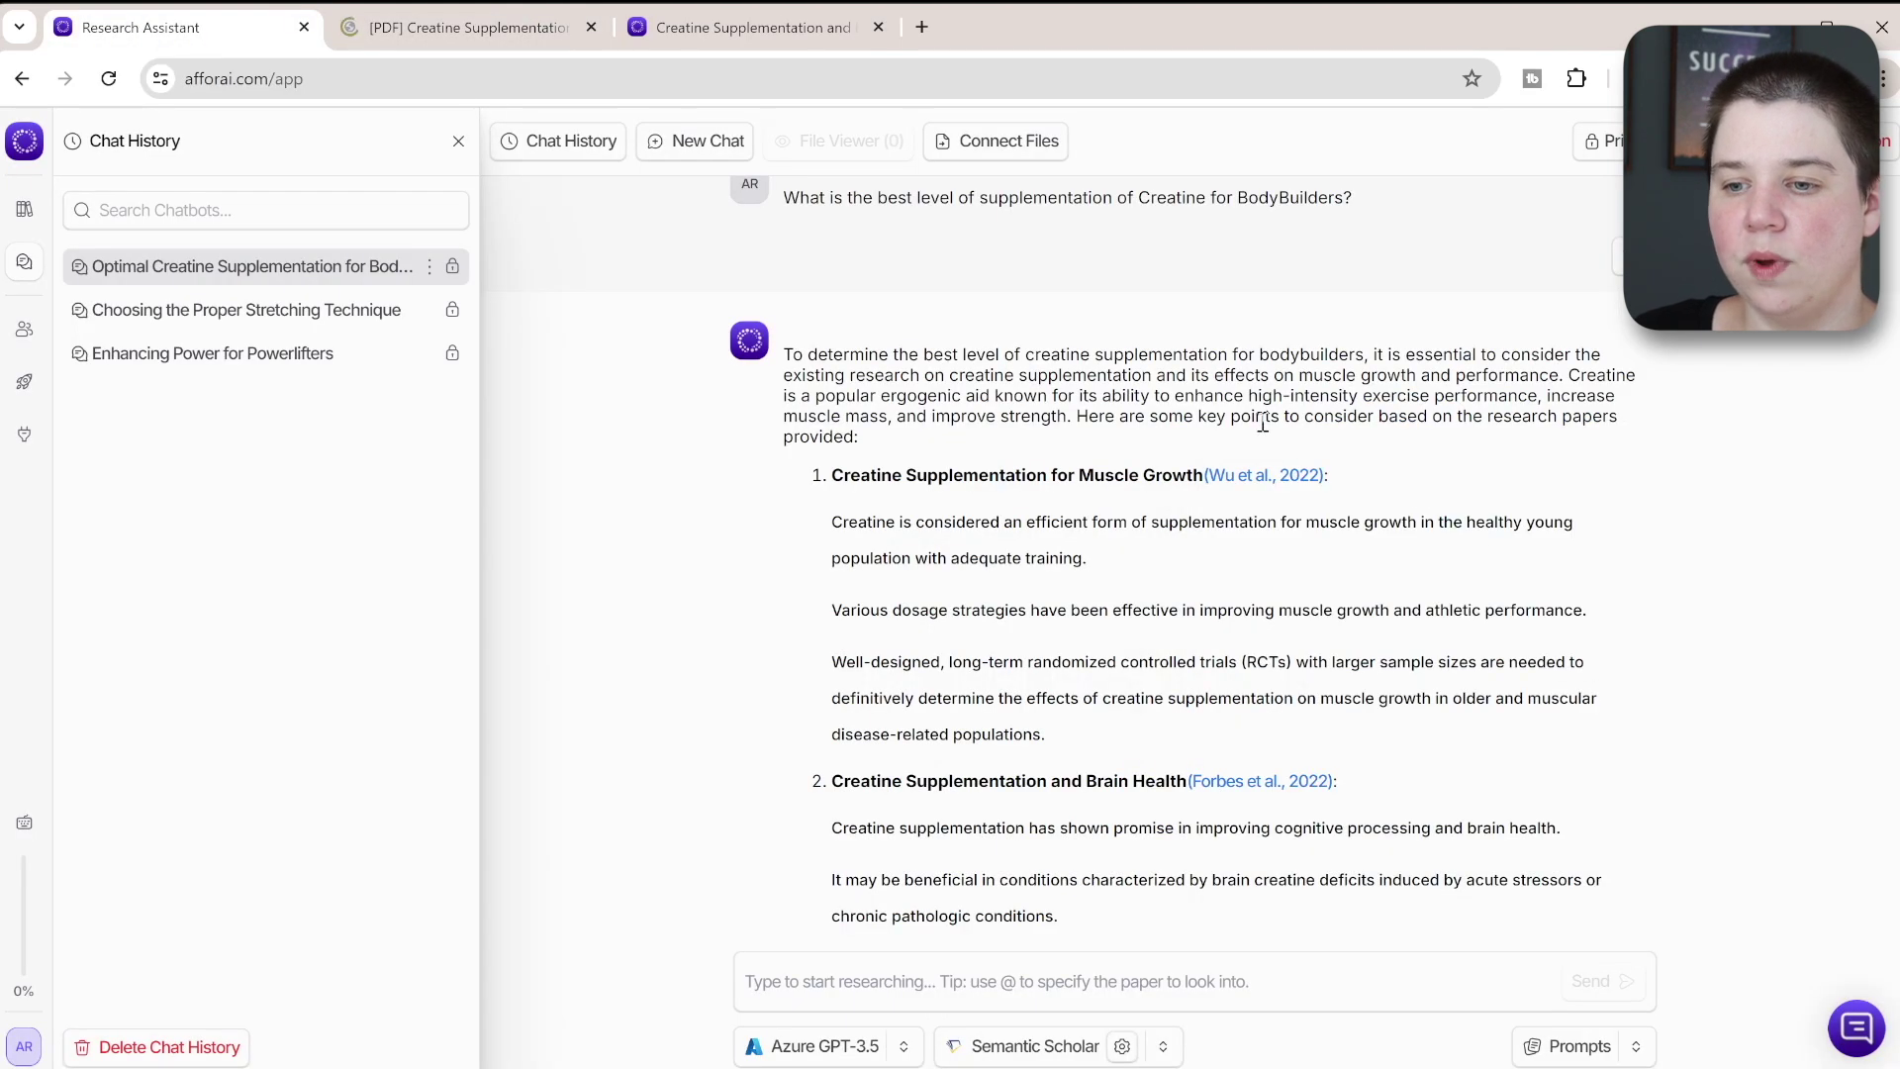
left_click(1304, 477)
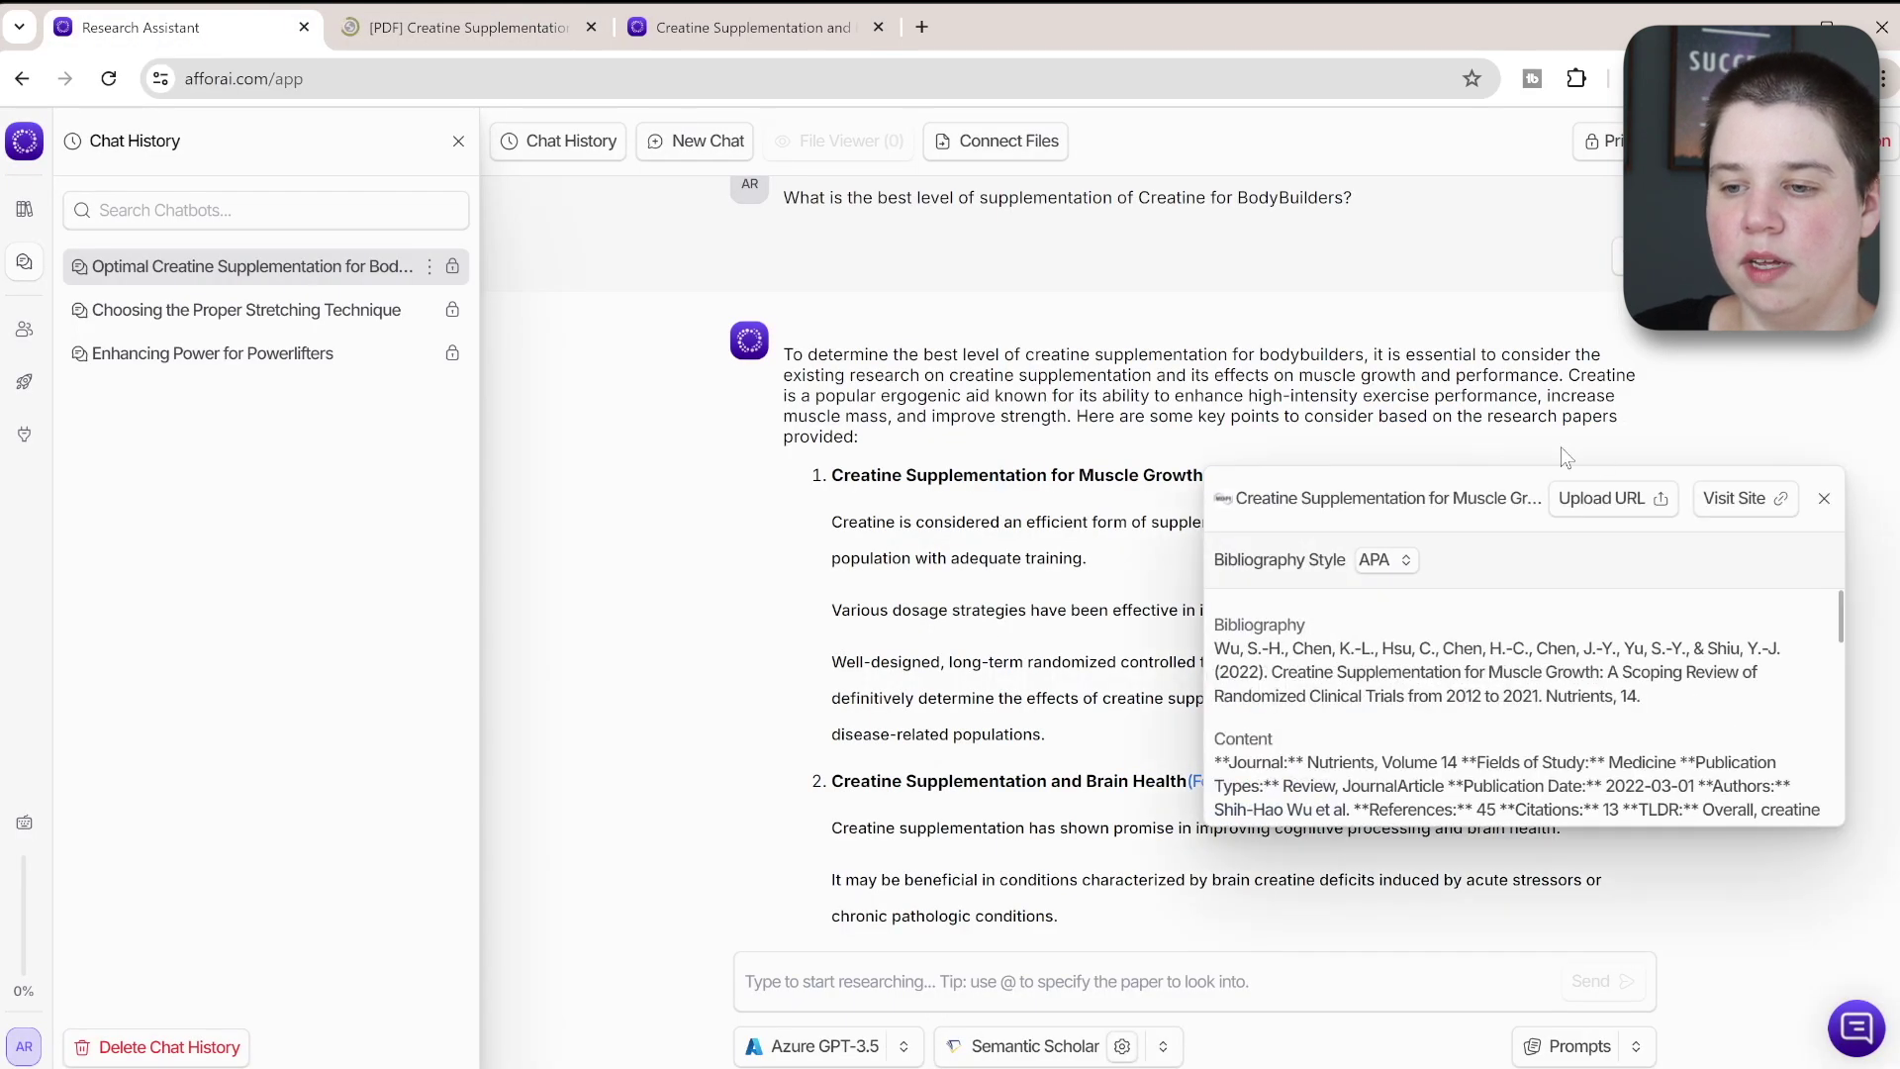
left_click(1608, 499)
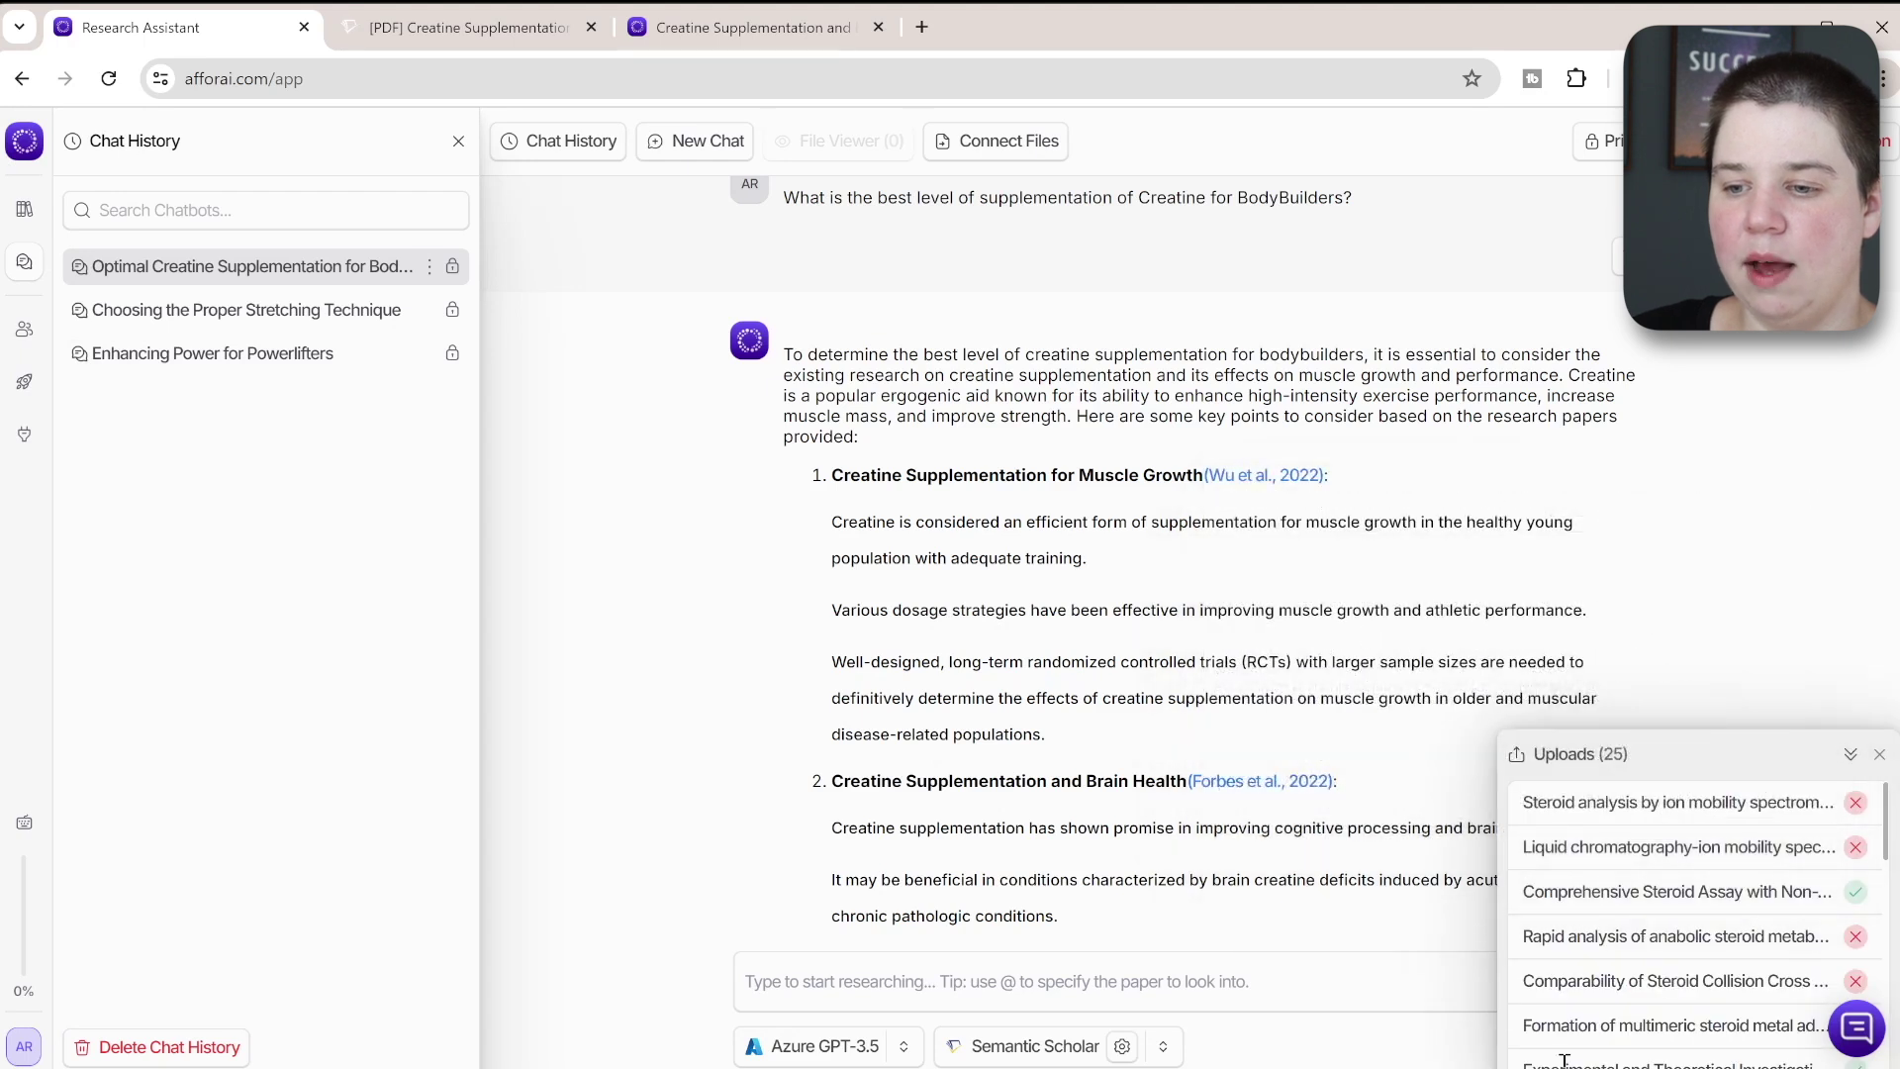
scroll(1733, 972, "down", 1)
scroll(1733, 971, "down", 5)
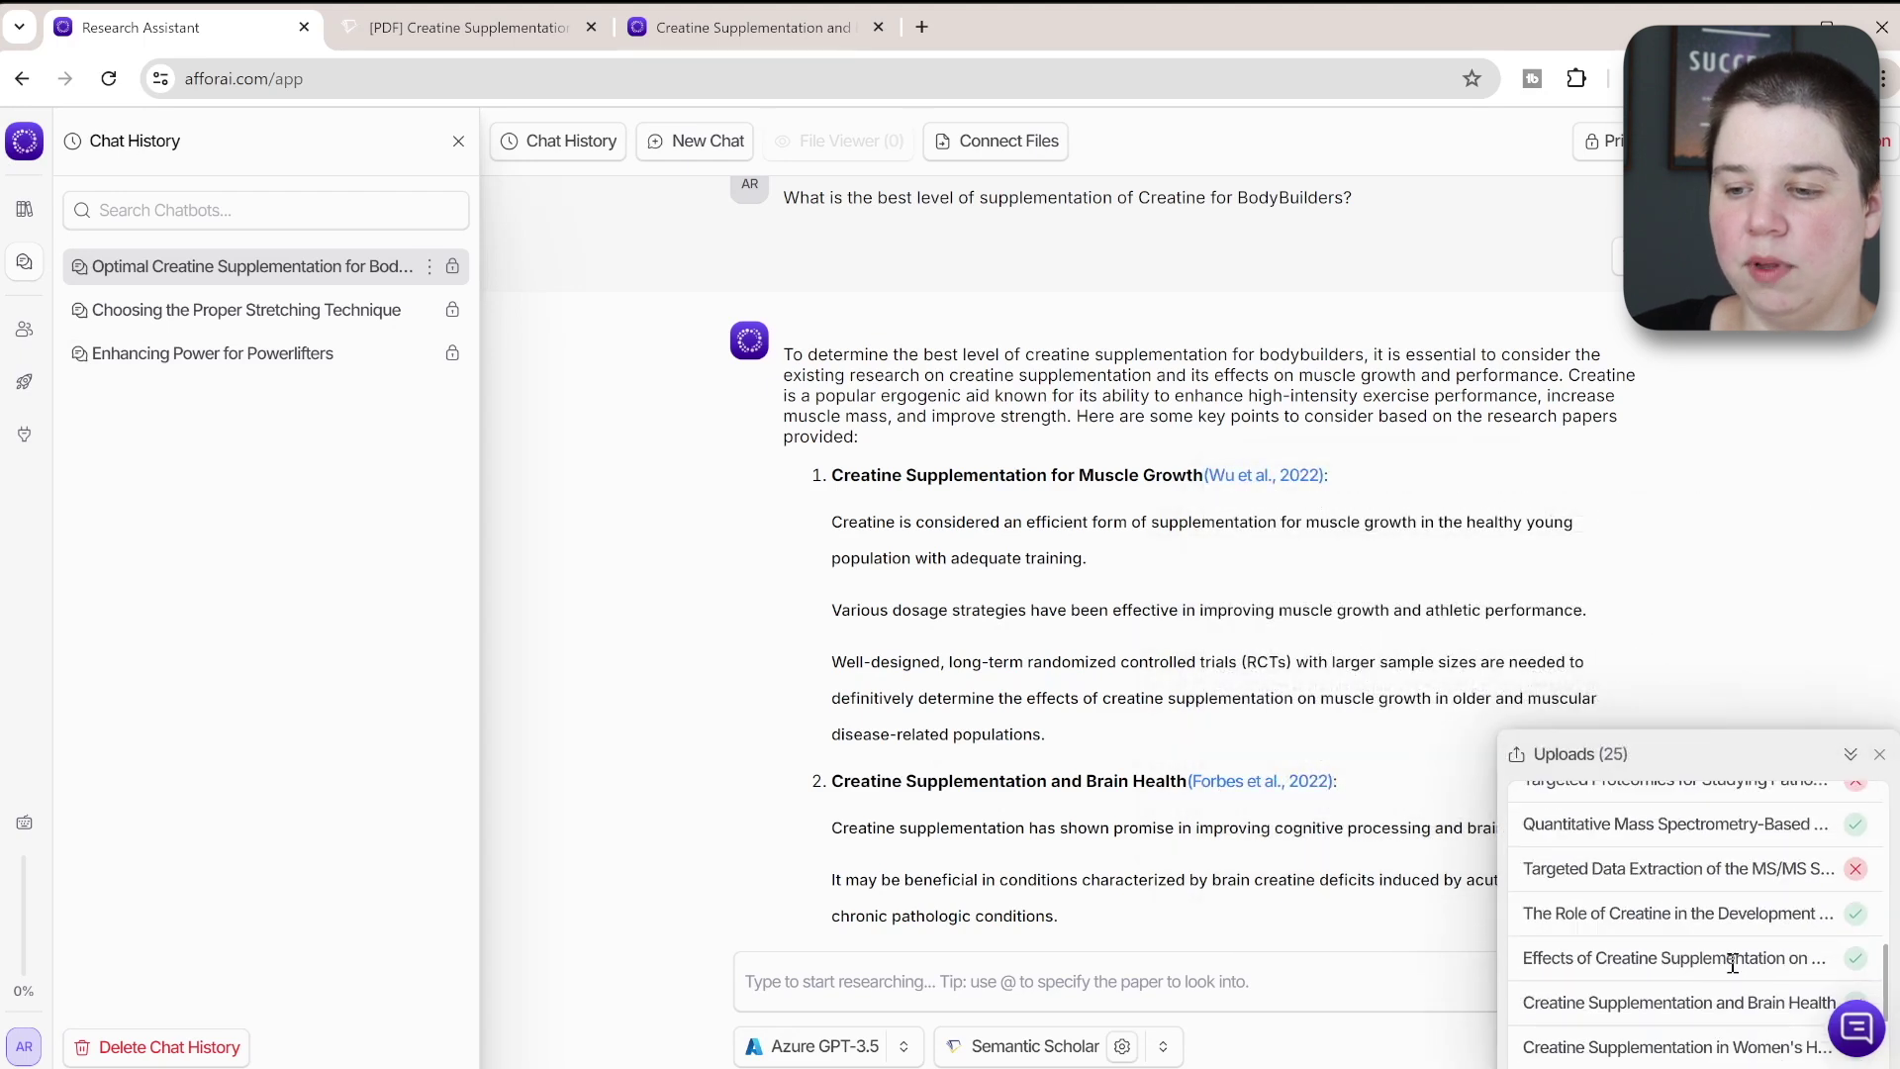
Move the Creatine Supplementation for Muscle Growth paper from Unsorted into Caffeine and Performance.
left_click(46, 230)
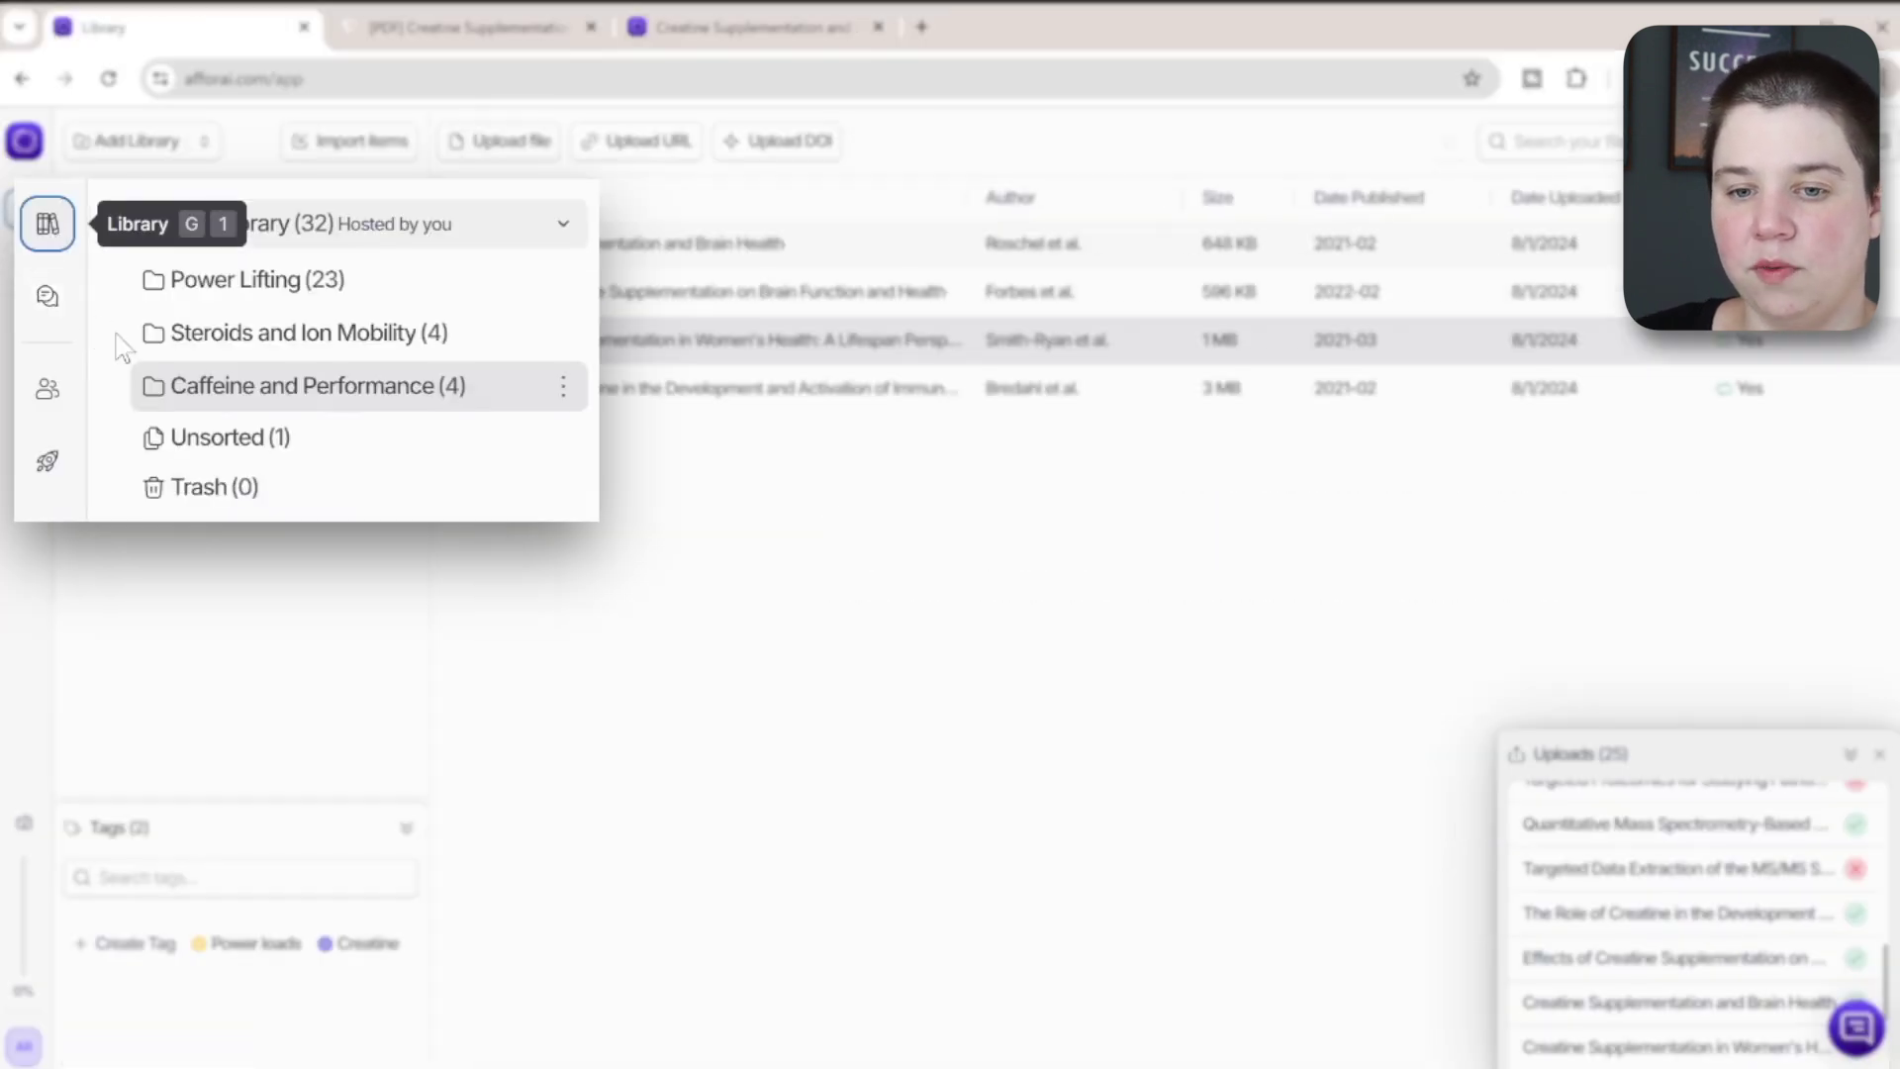
left_click(239, 438)
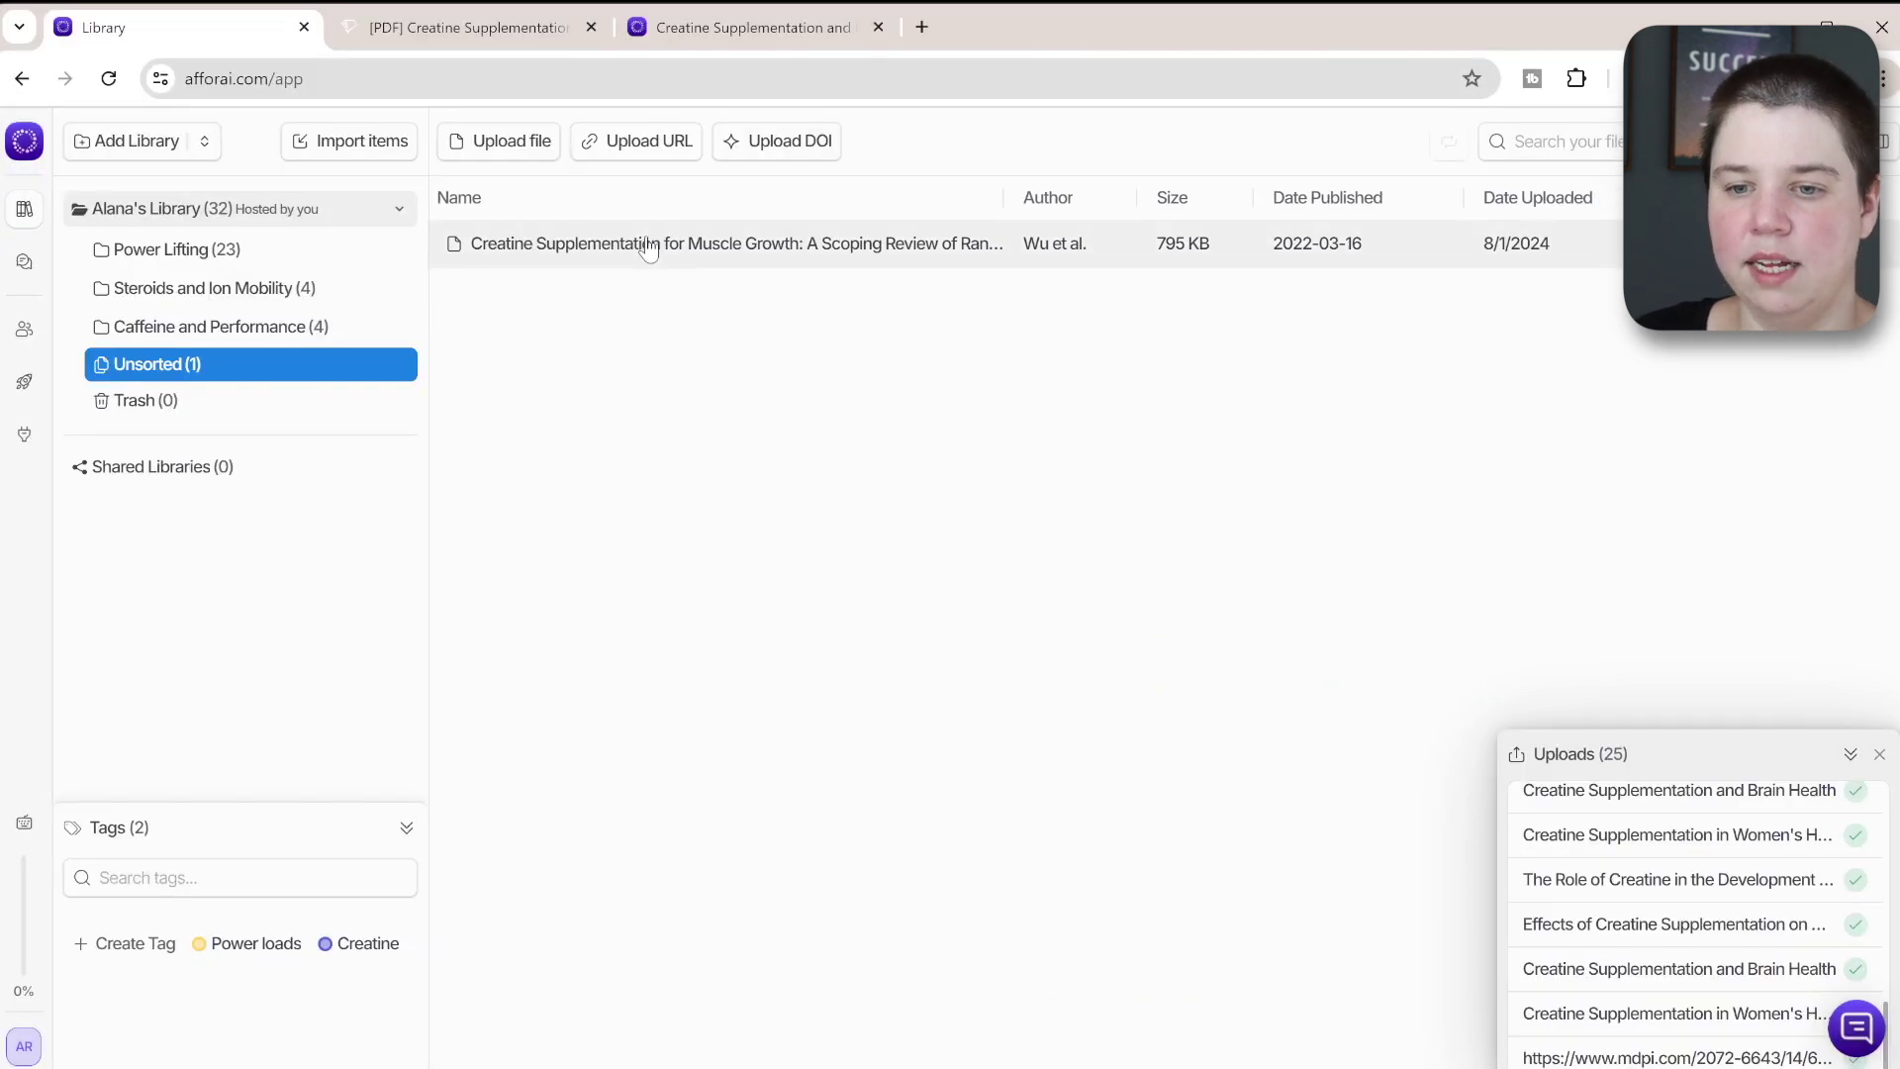
left_click_drag(741, 248, 163, 336)
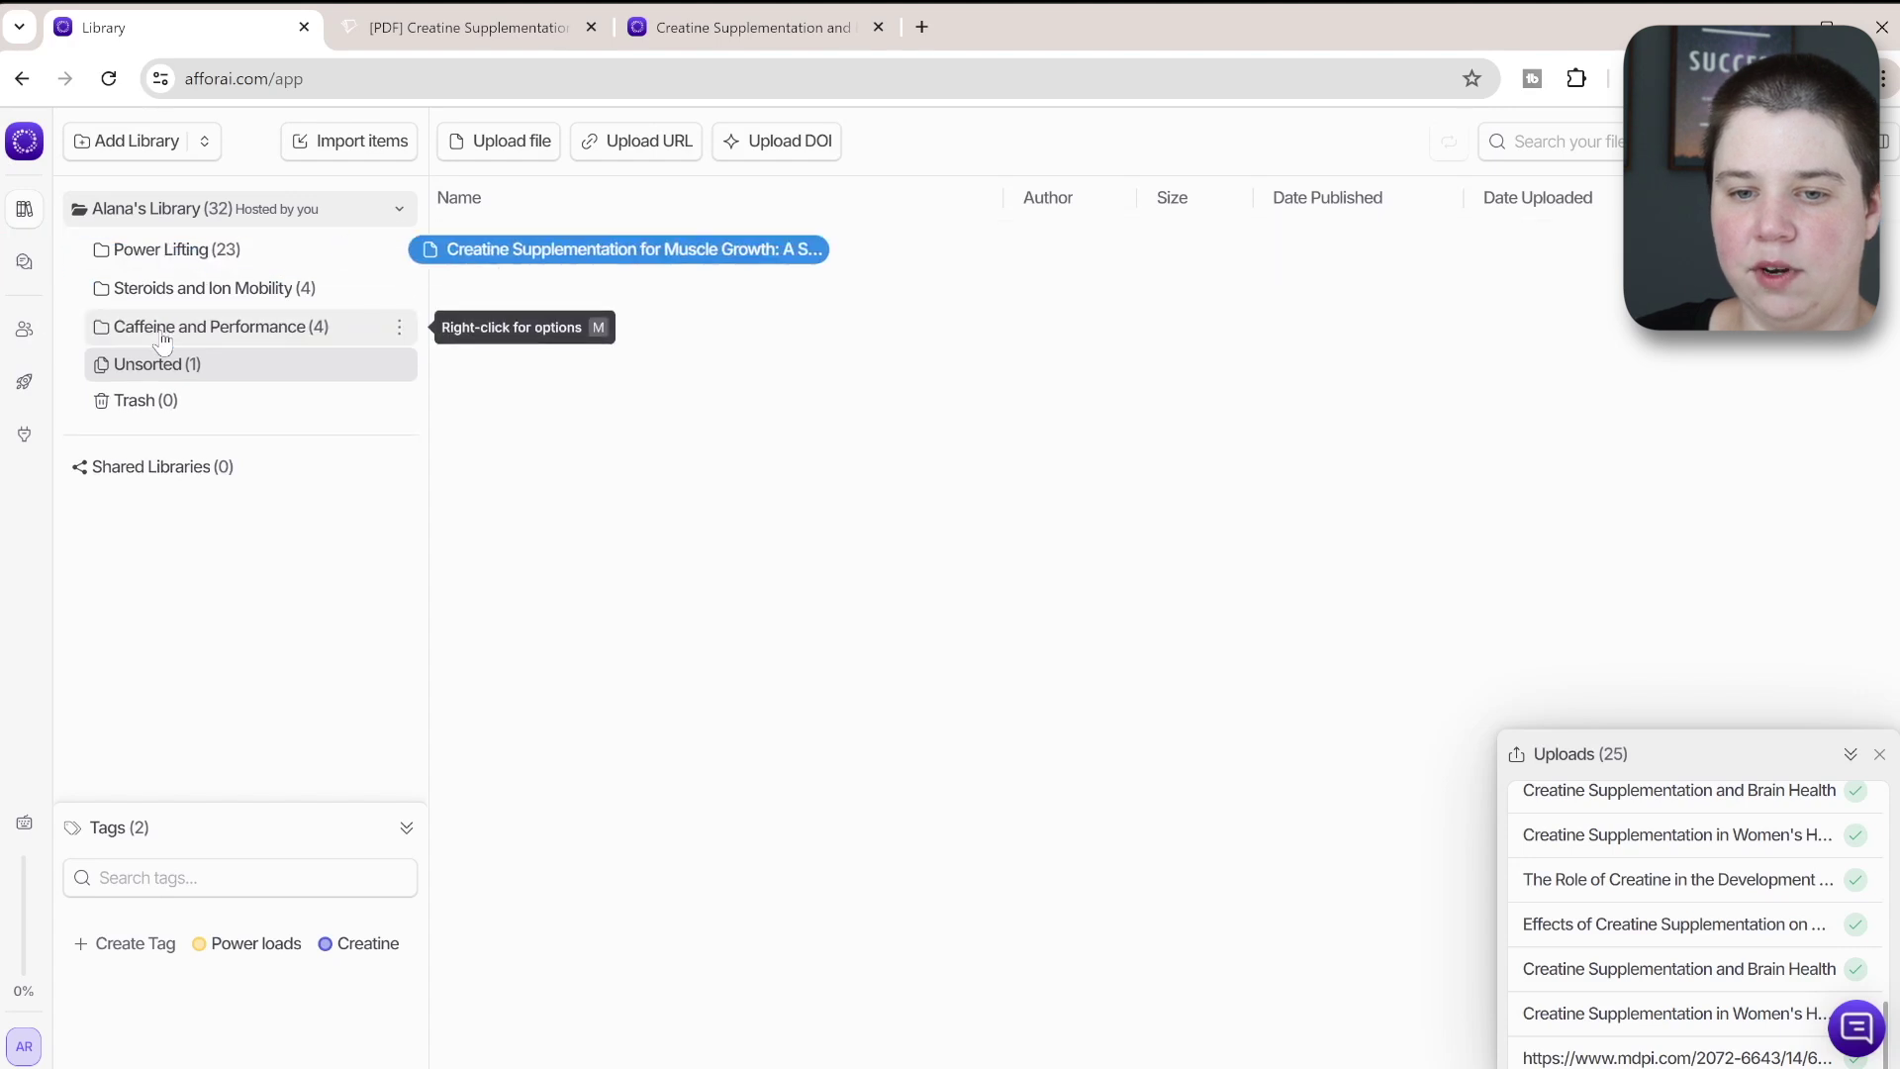
left_click(233, 329)
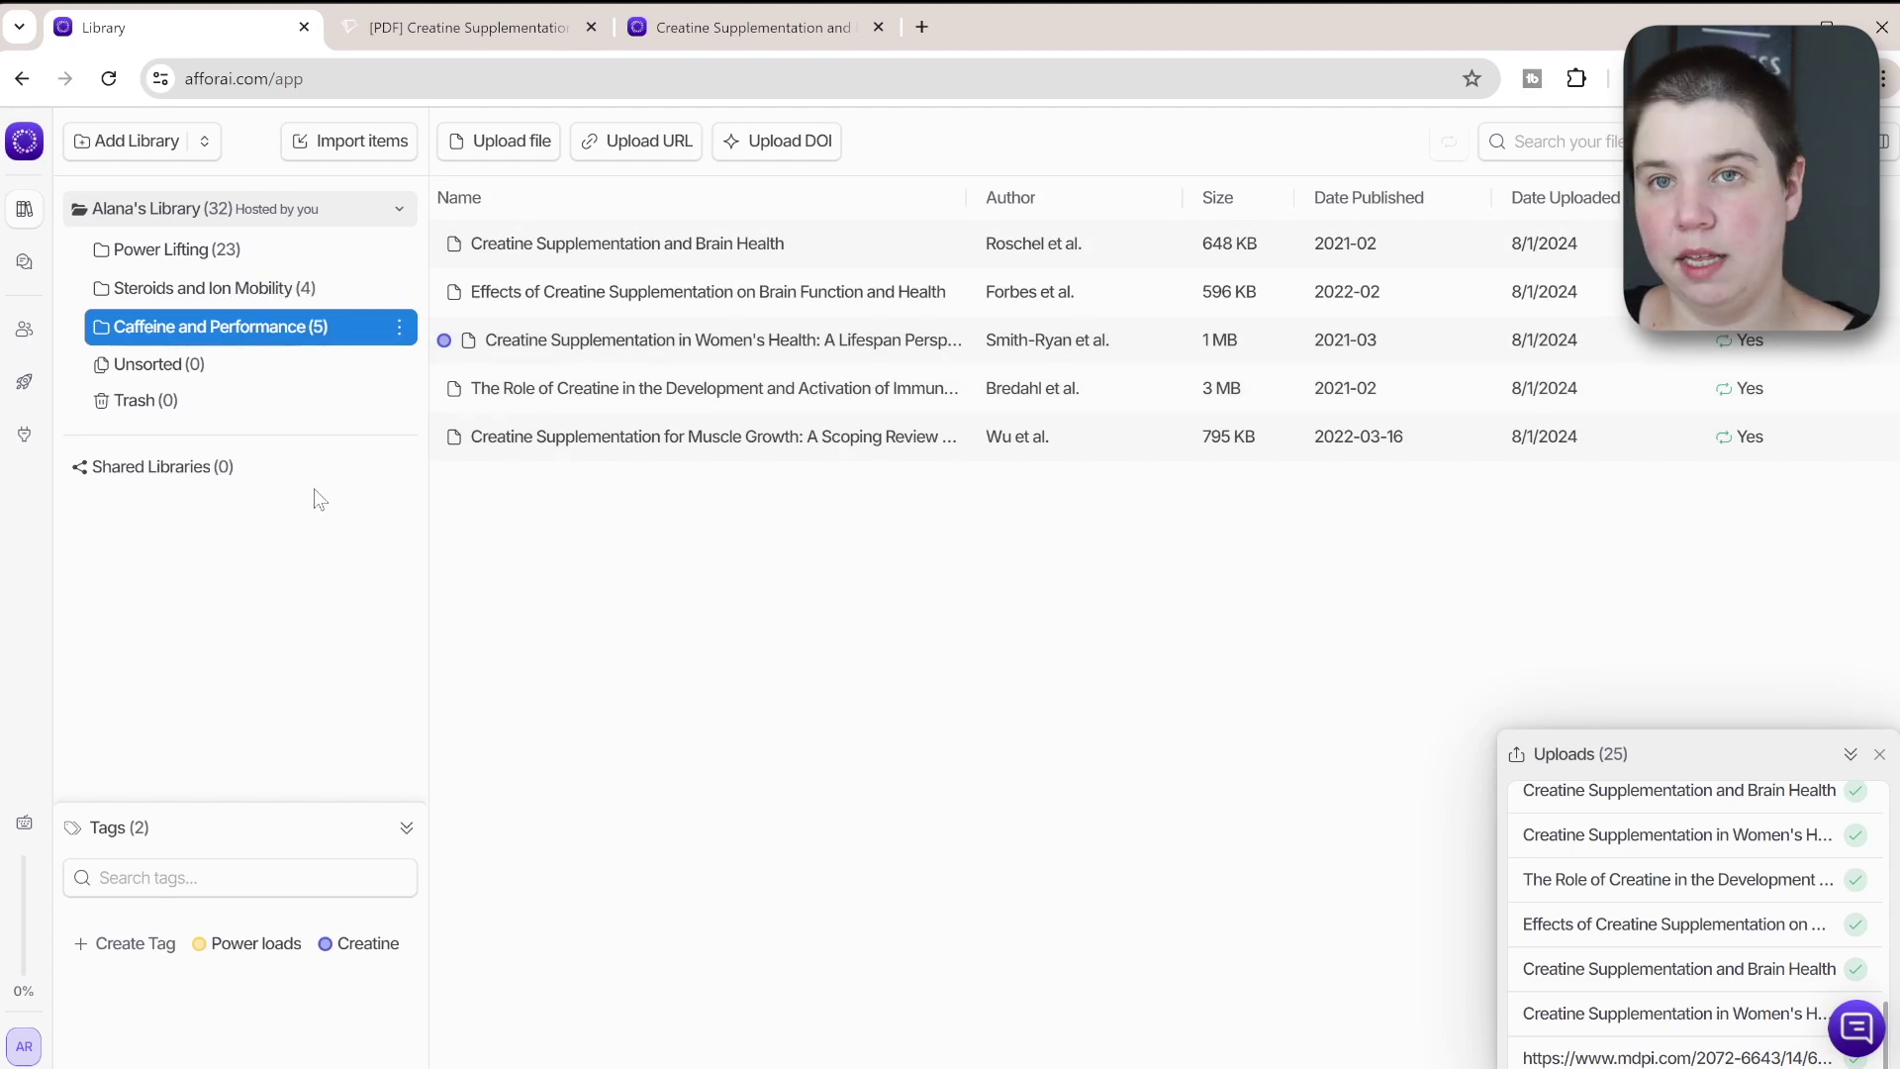
left_click(24, 261)
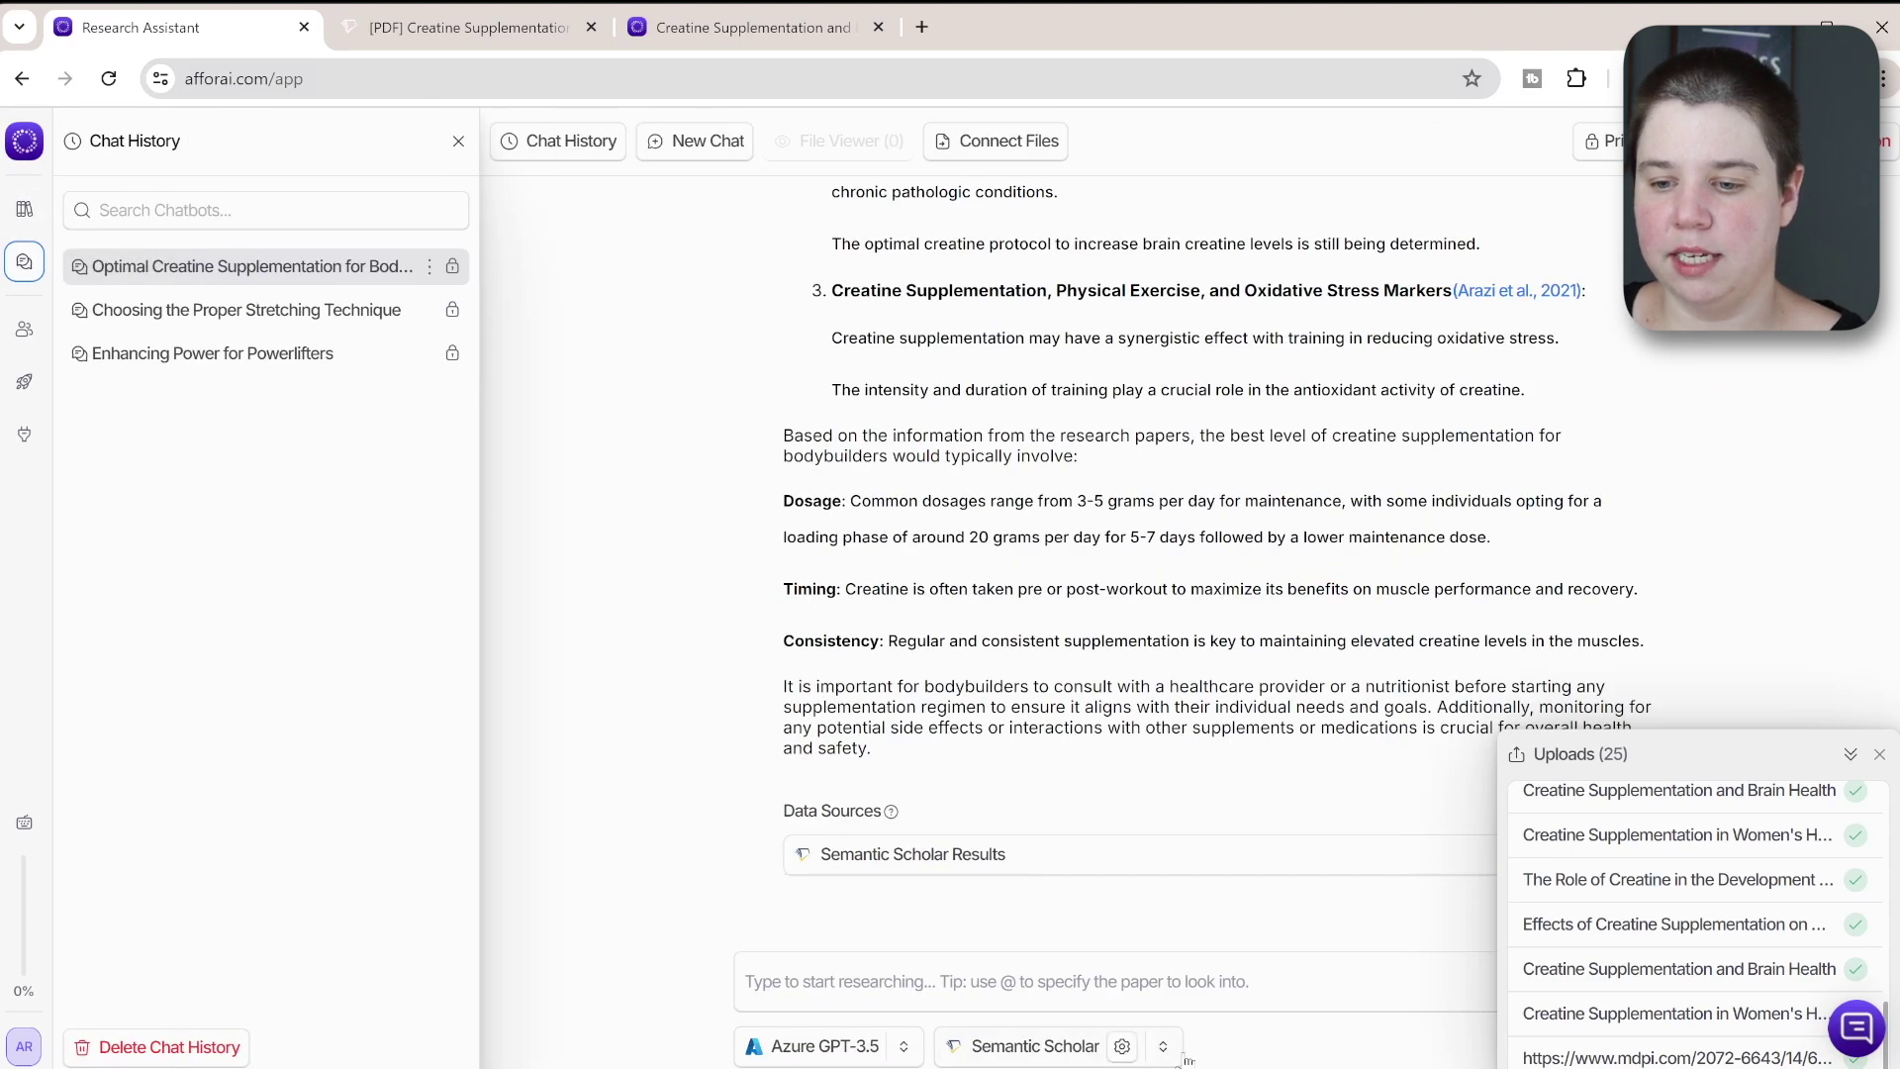
Set Document Retrieval mode and connect all five Caffeine and Performance papers to the chat.
left_click(1162, 1045)
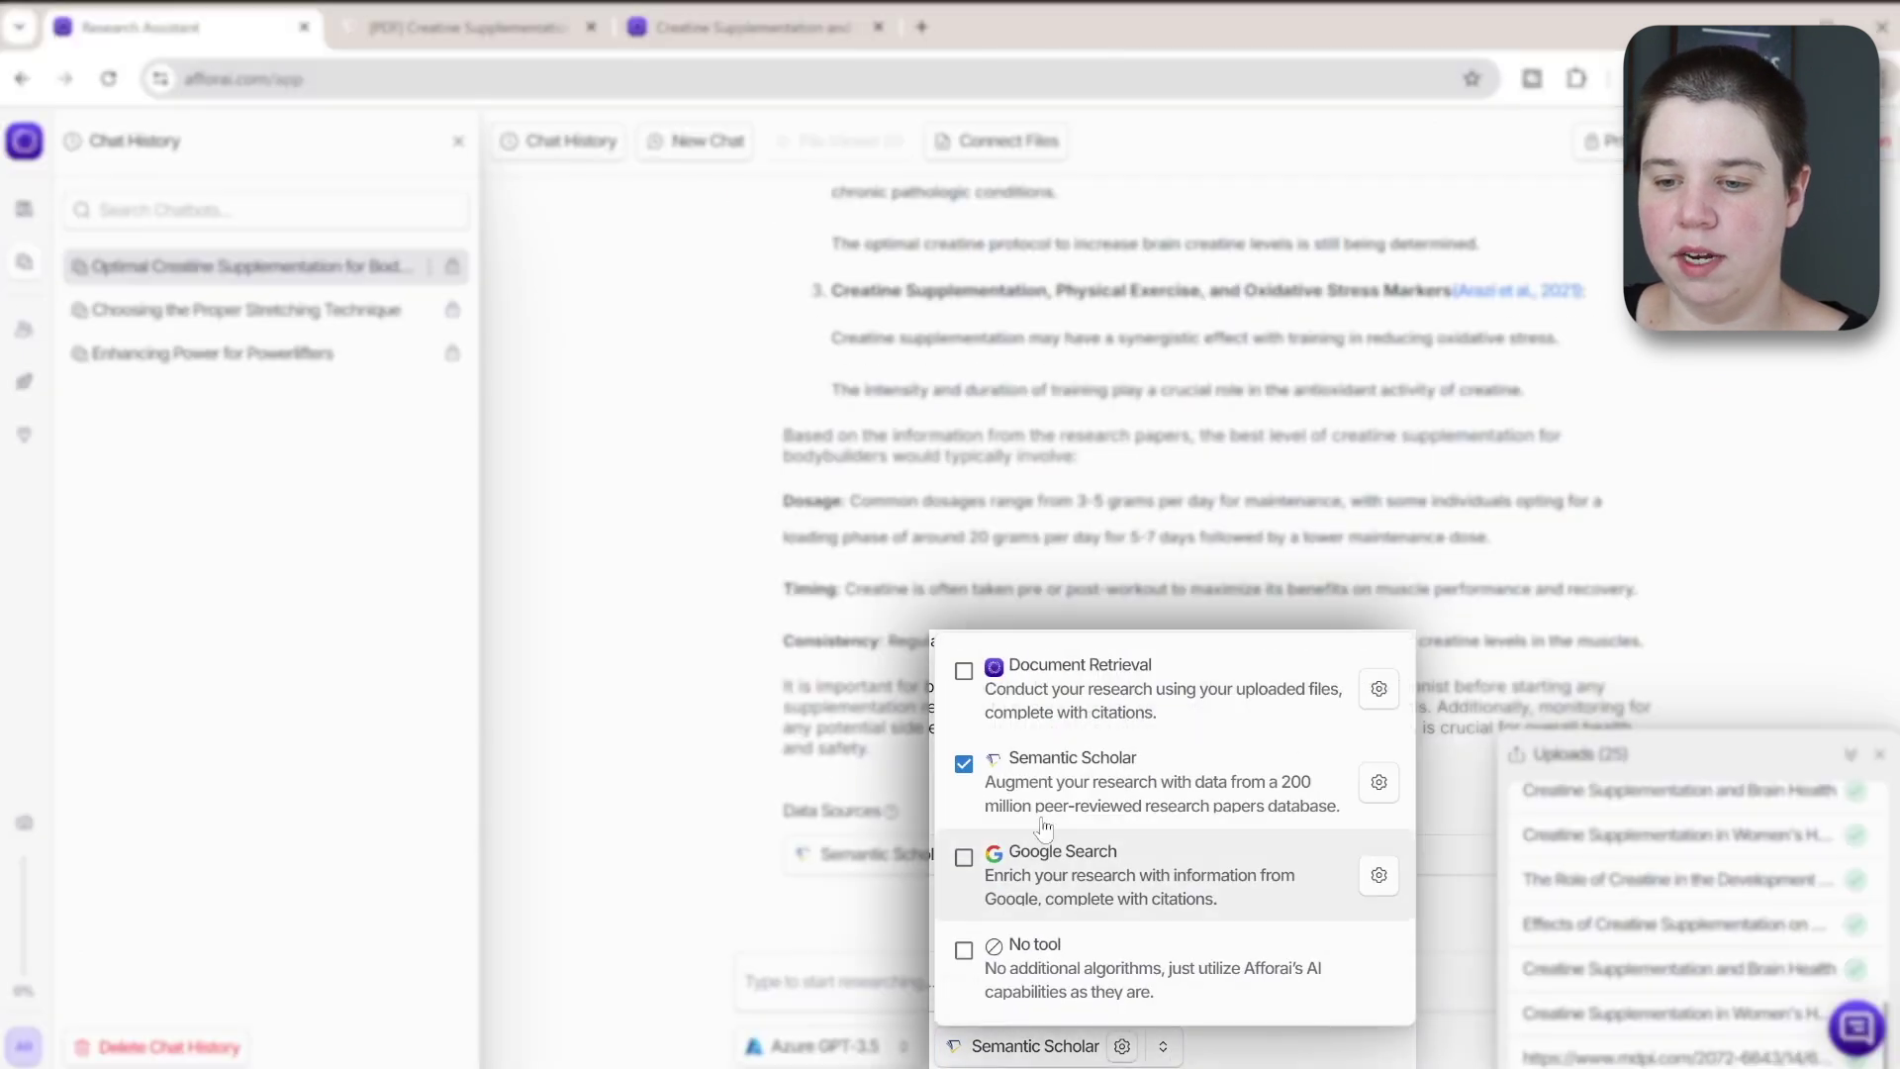
left_click(964, 672)
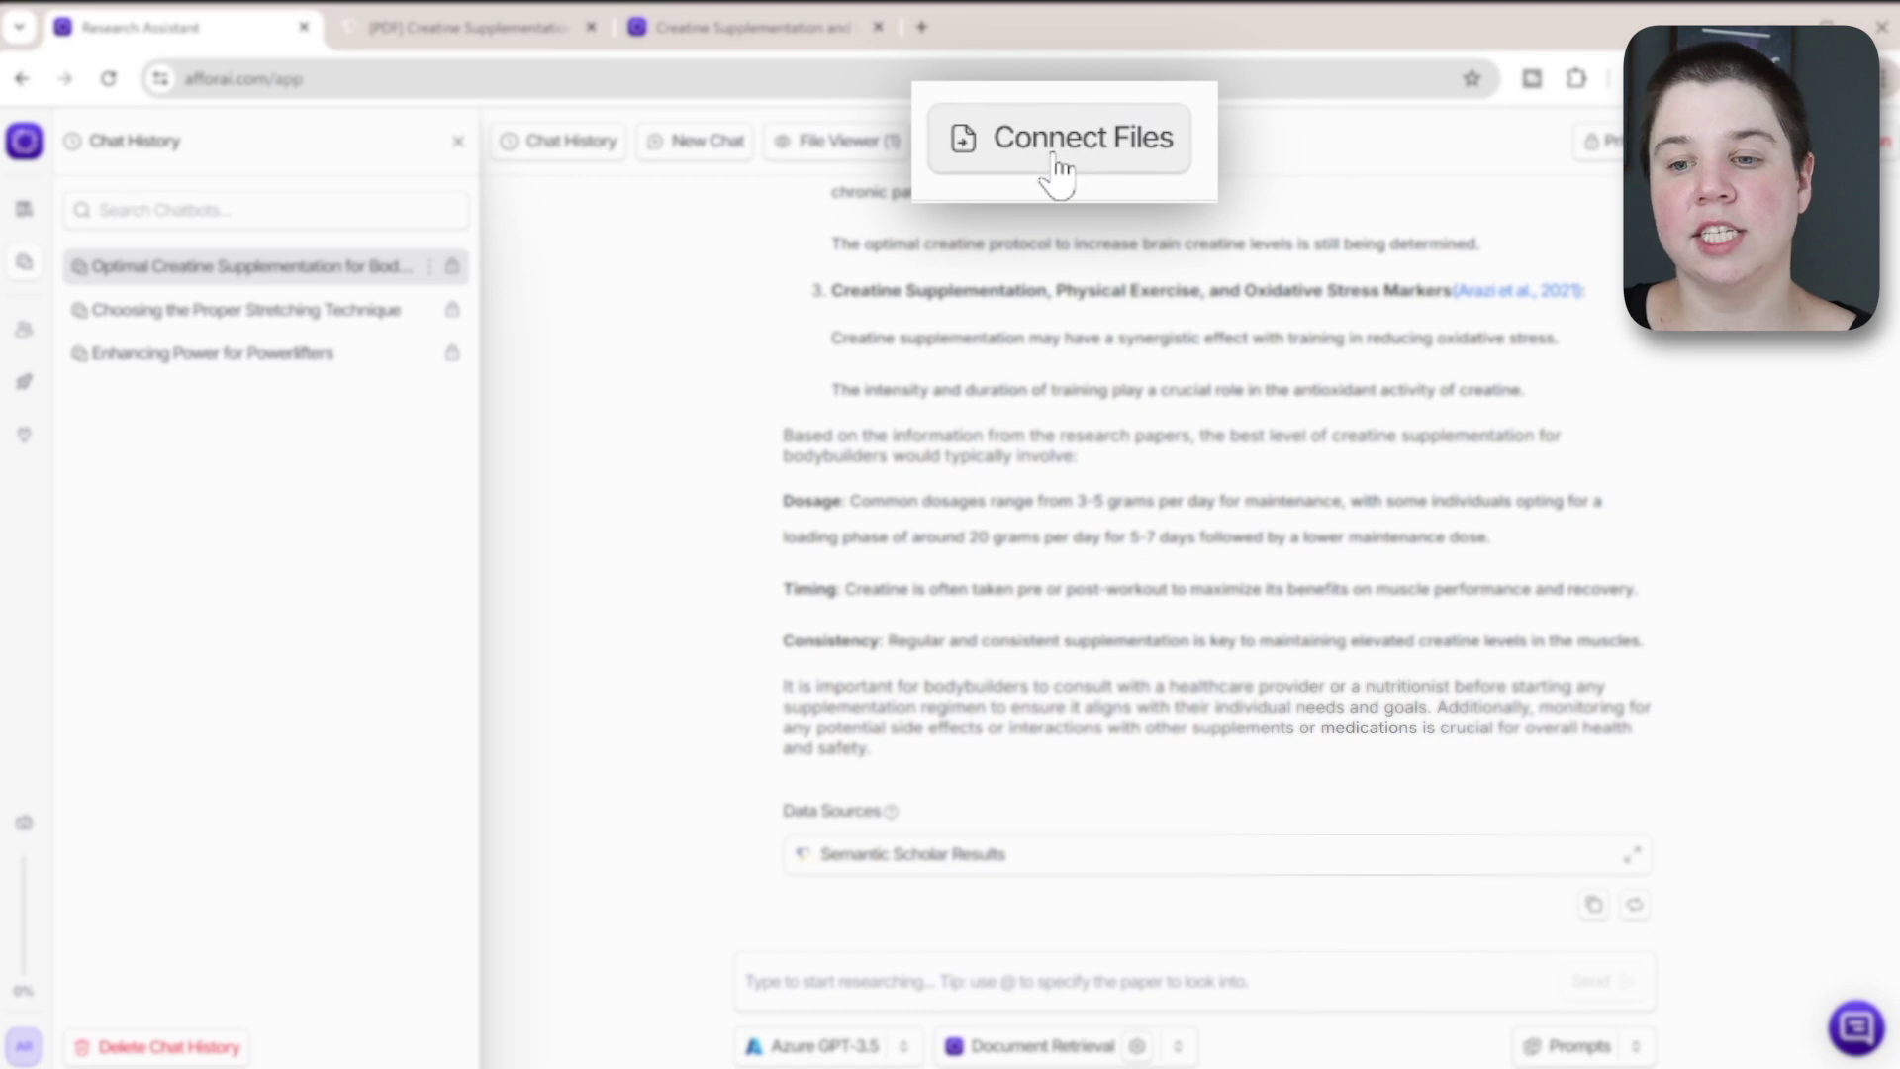
left_click(997, 140)
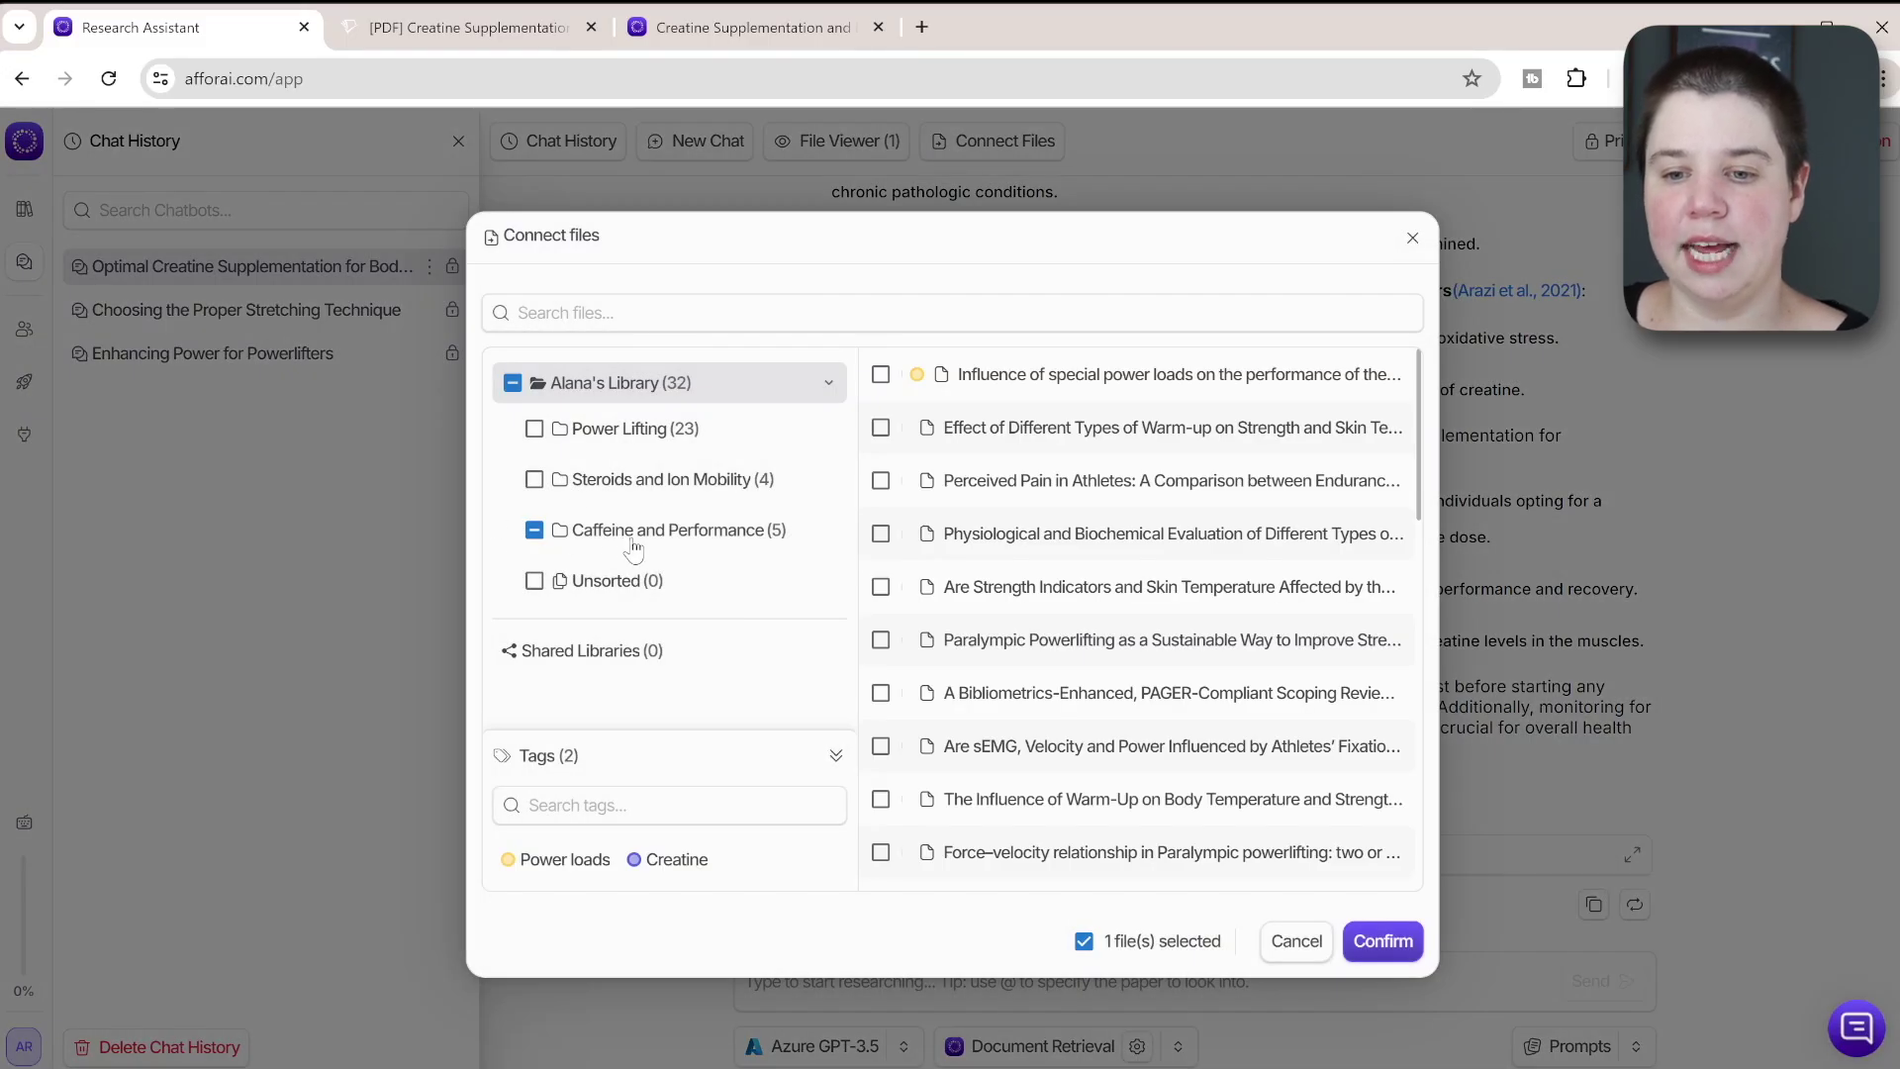
left_click(534, 534)
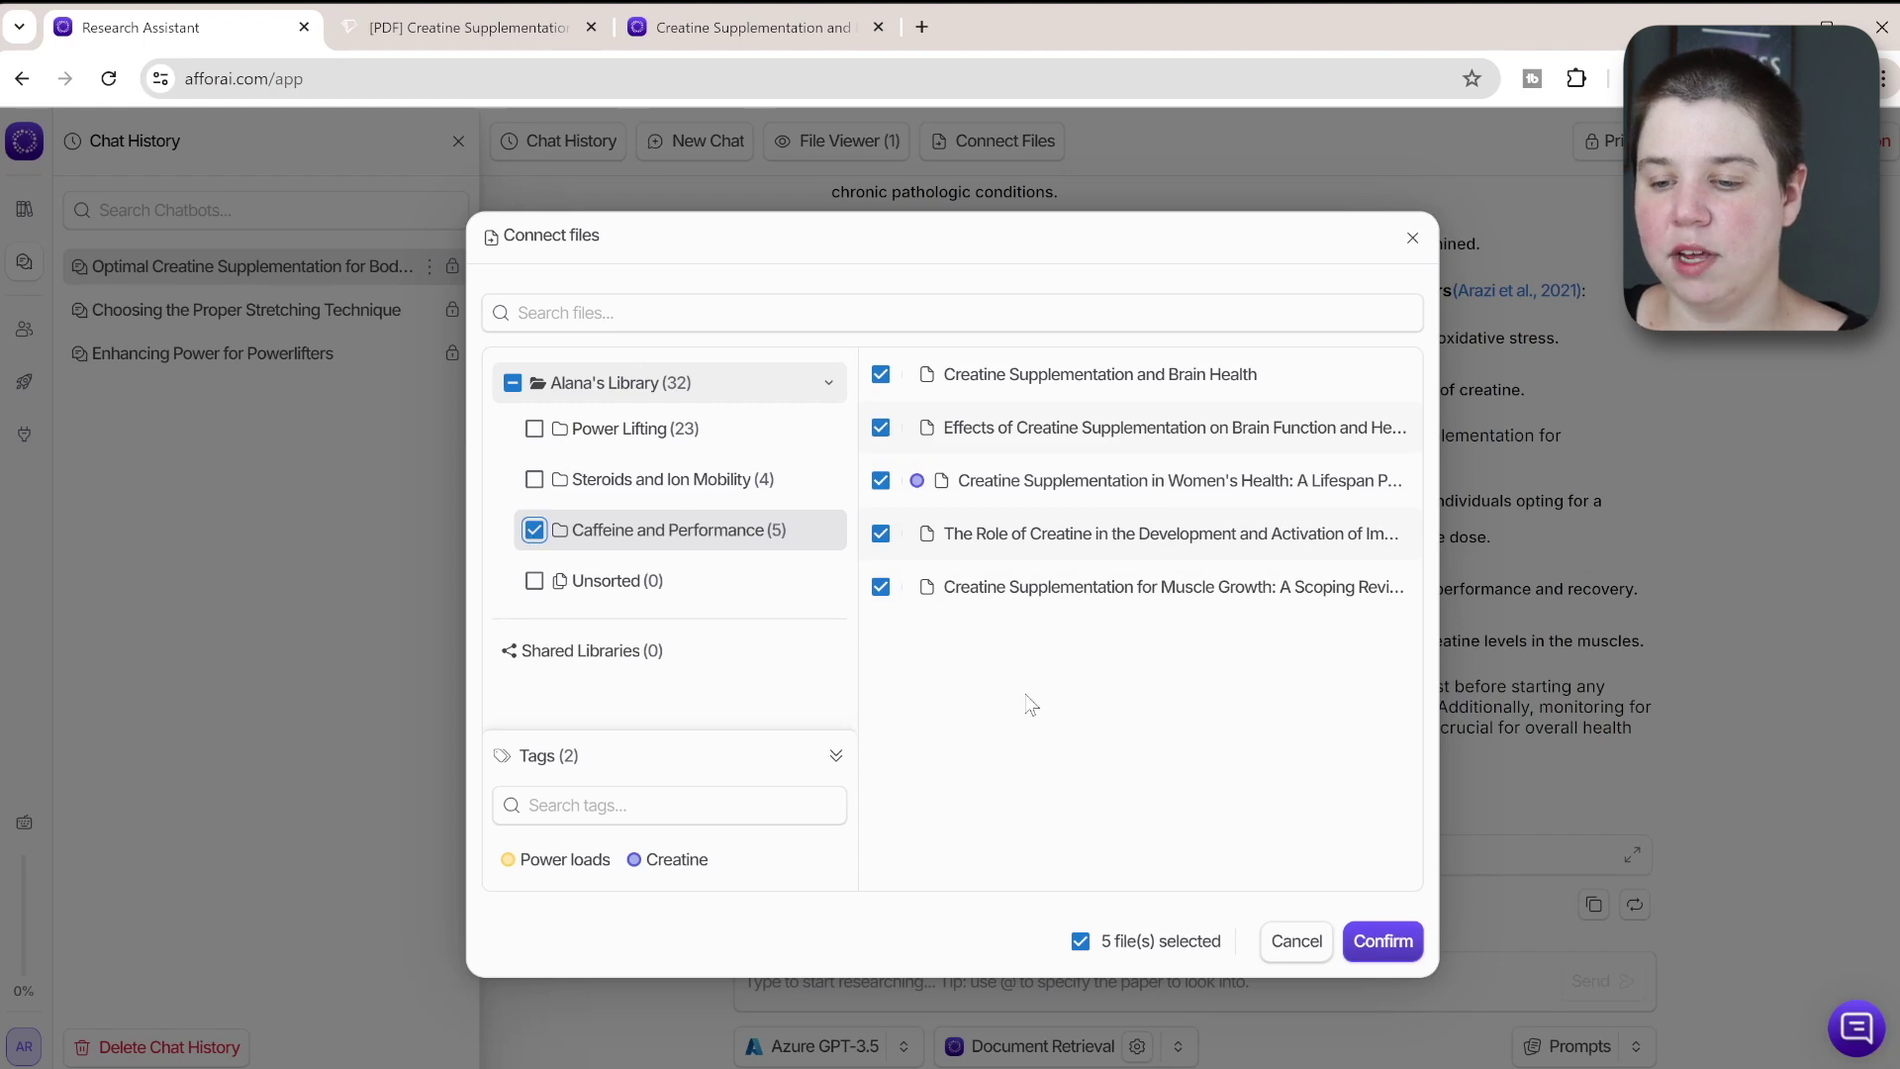
left_click(1382, 941)
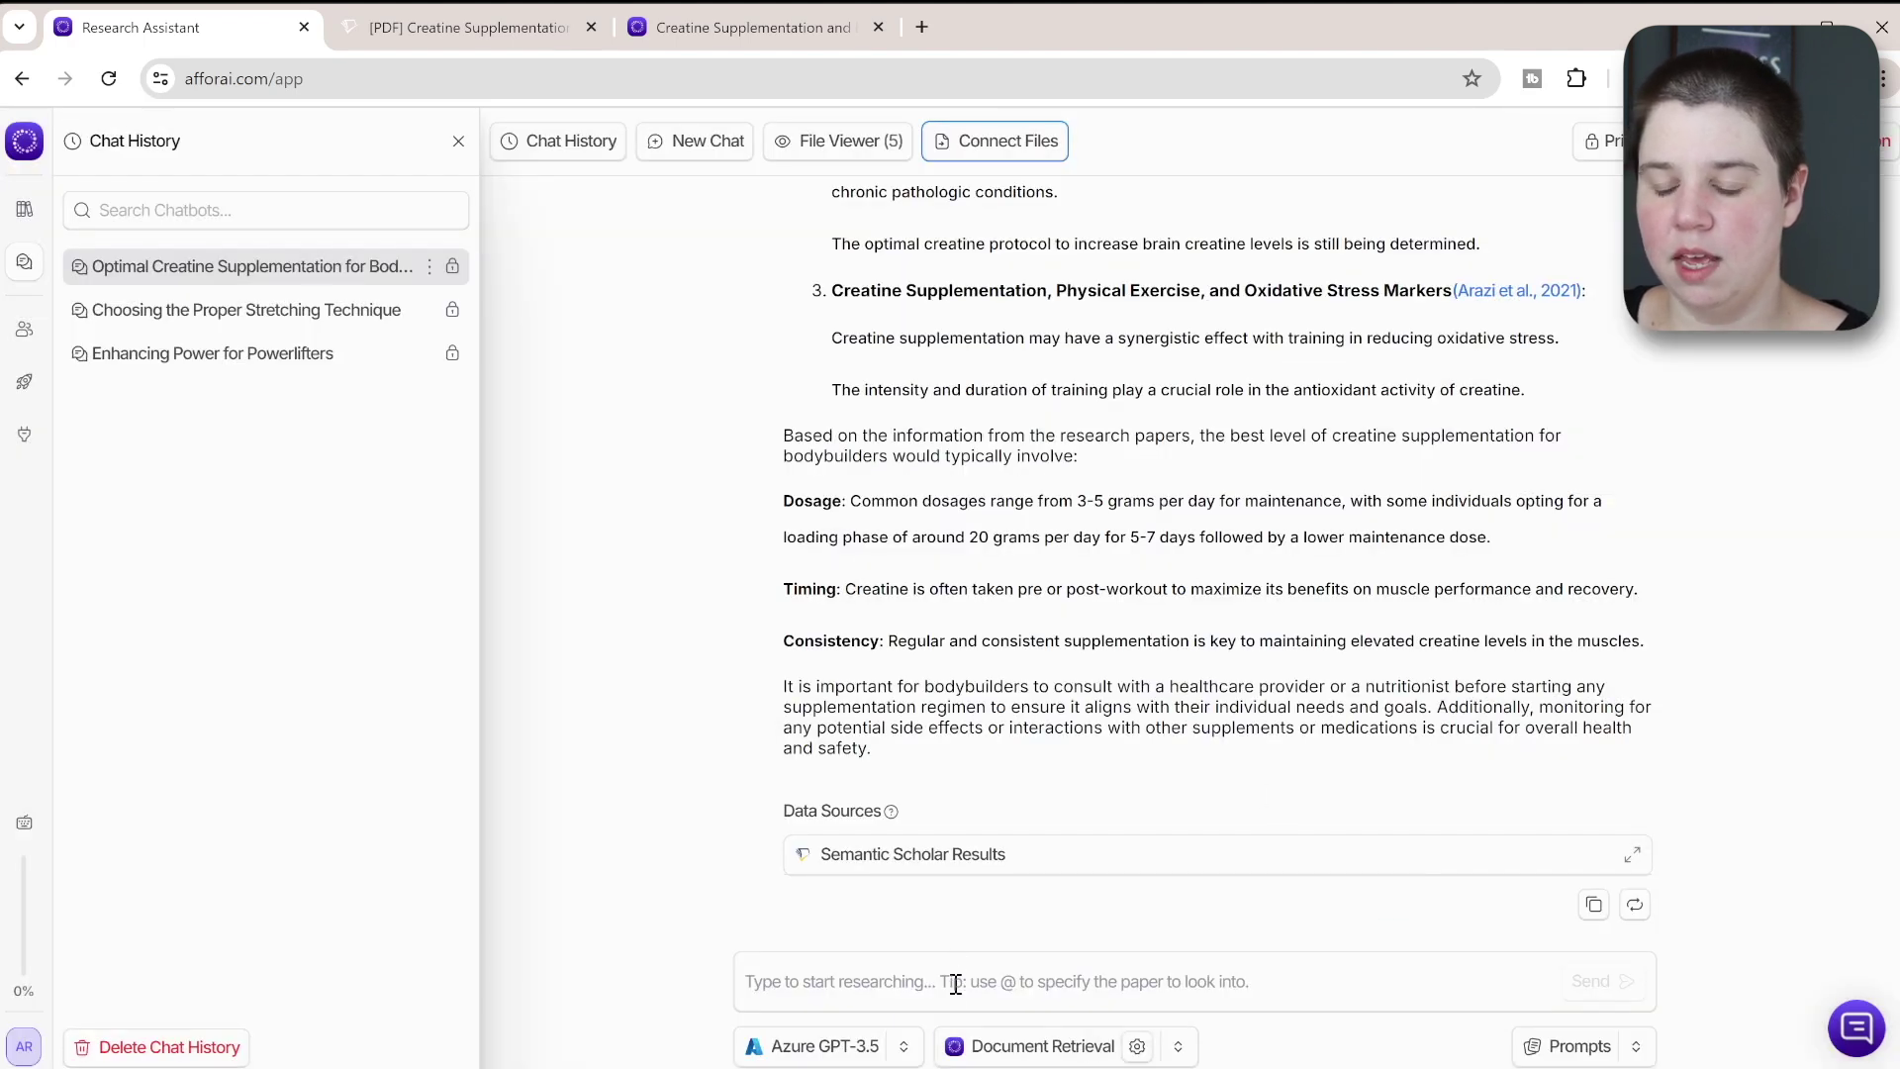
left_click(955, 983)
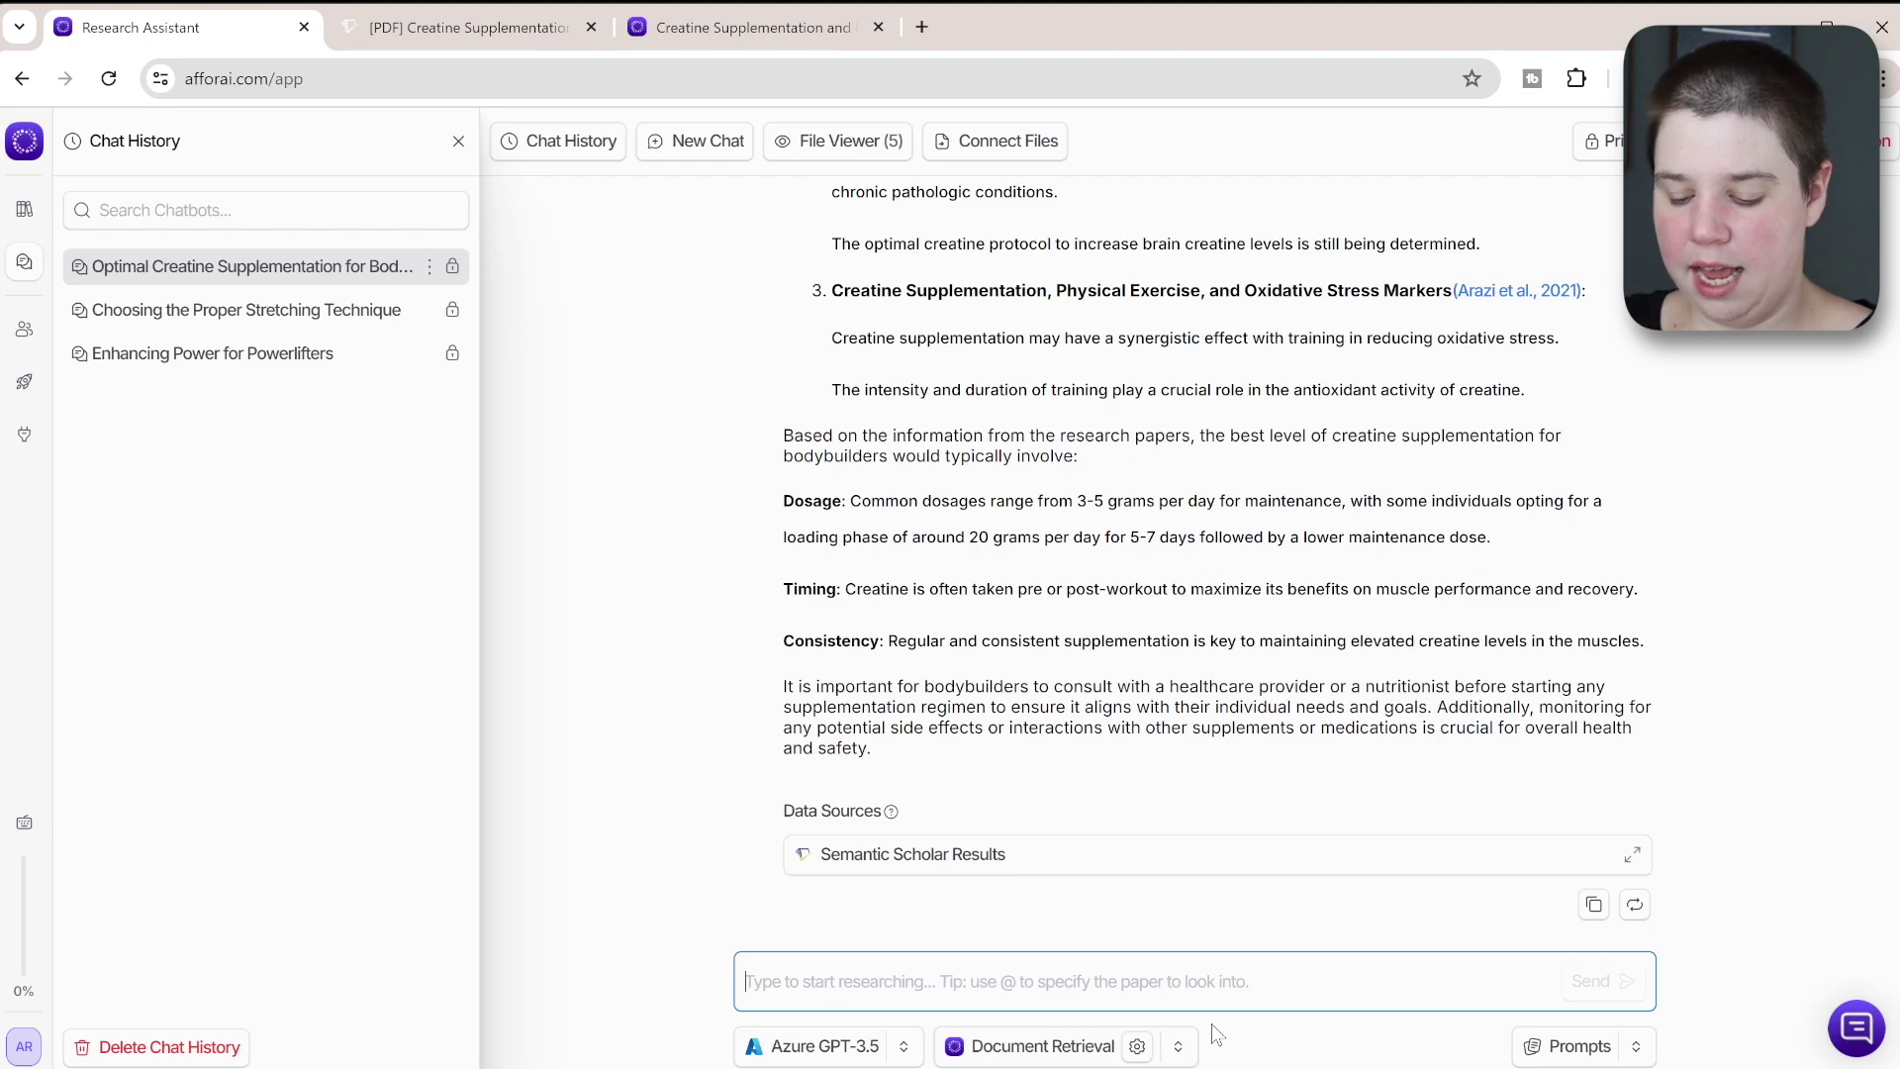
Ask 'How does creatine supplementation effect muscle growth?' and scroll through the cited answer.
type("How does")
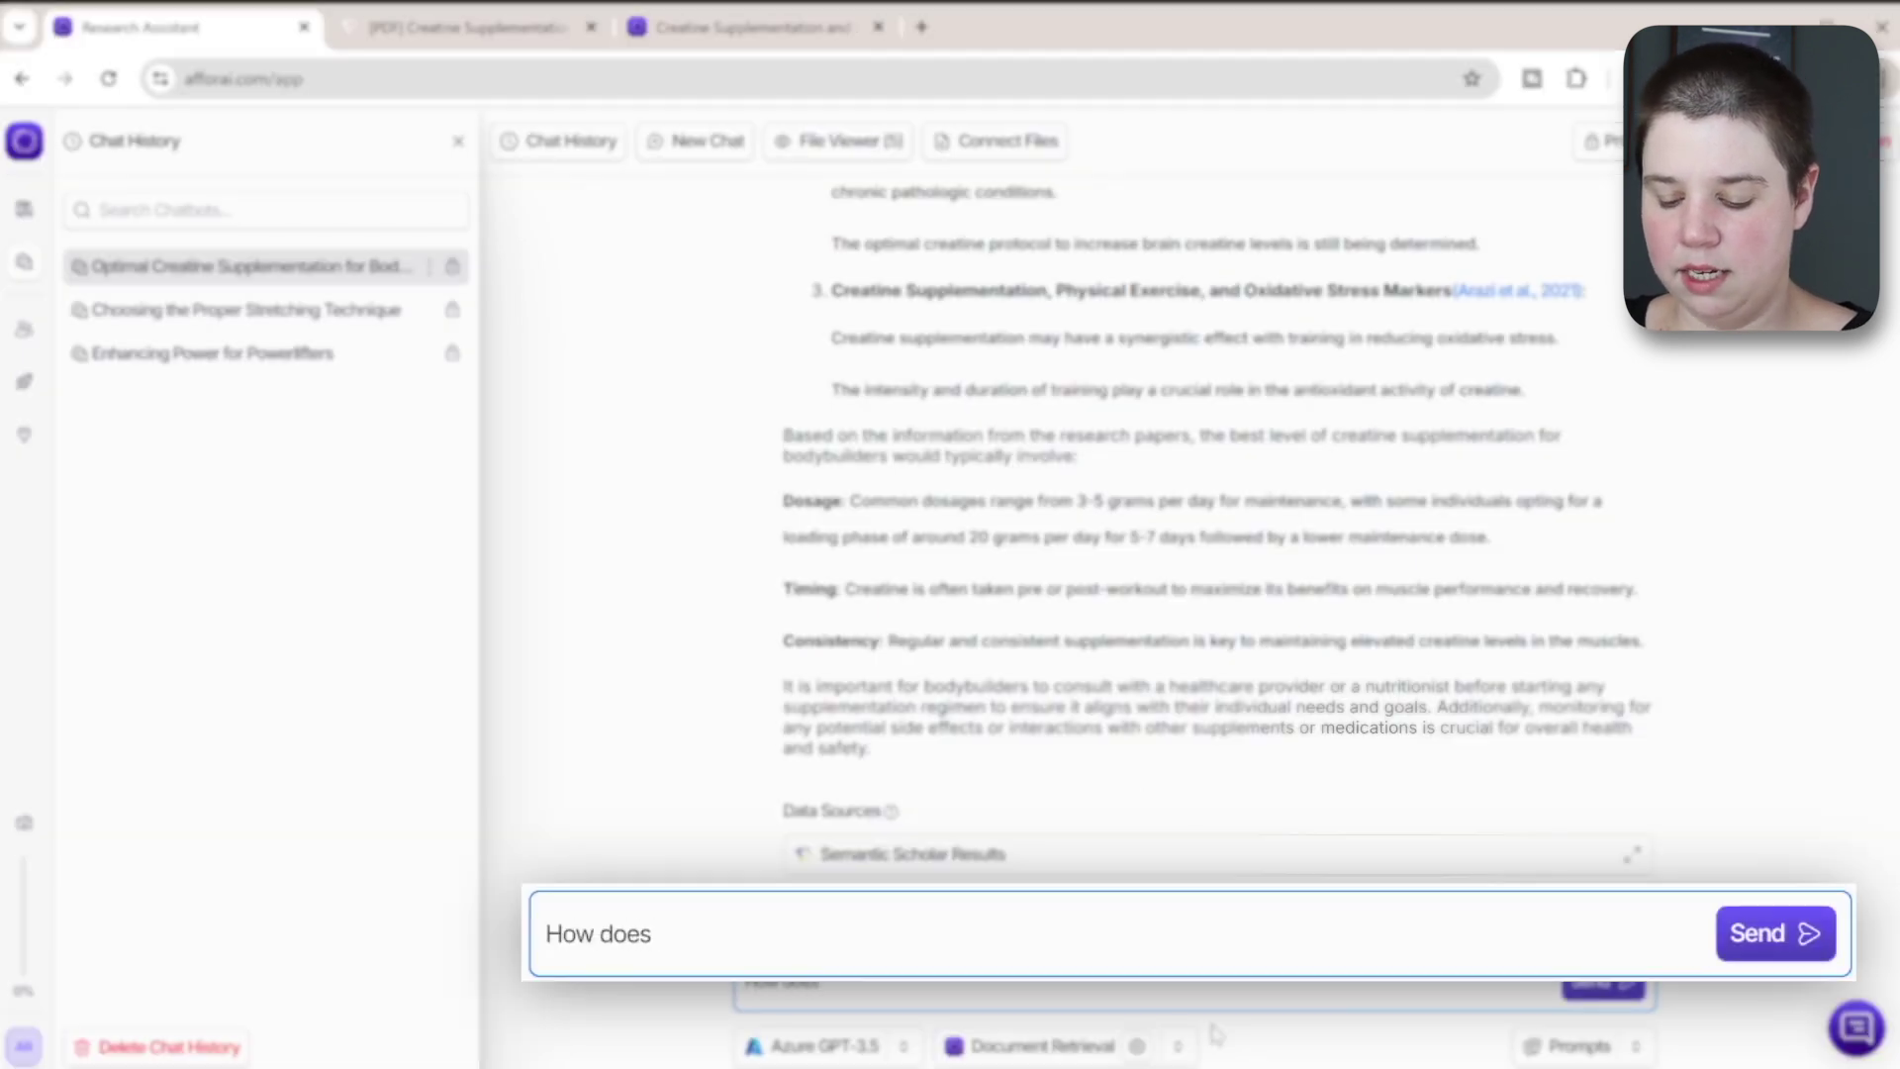
type(" creatine sup")
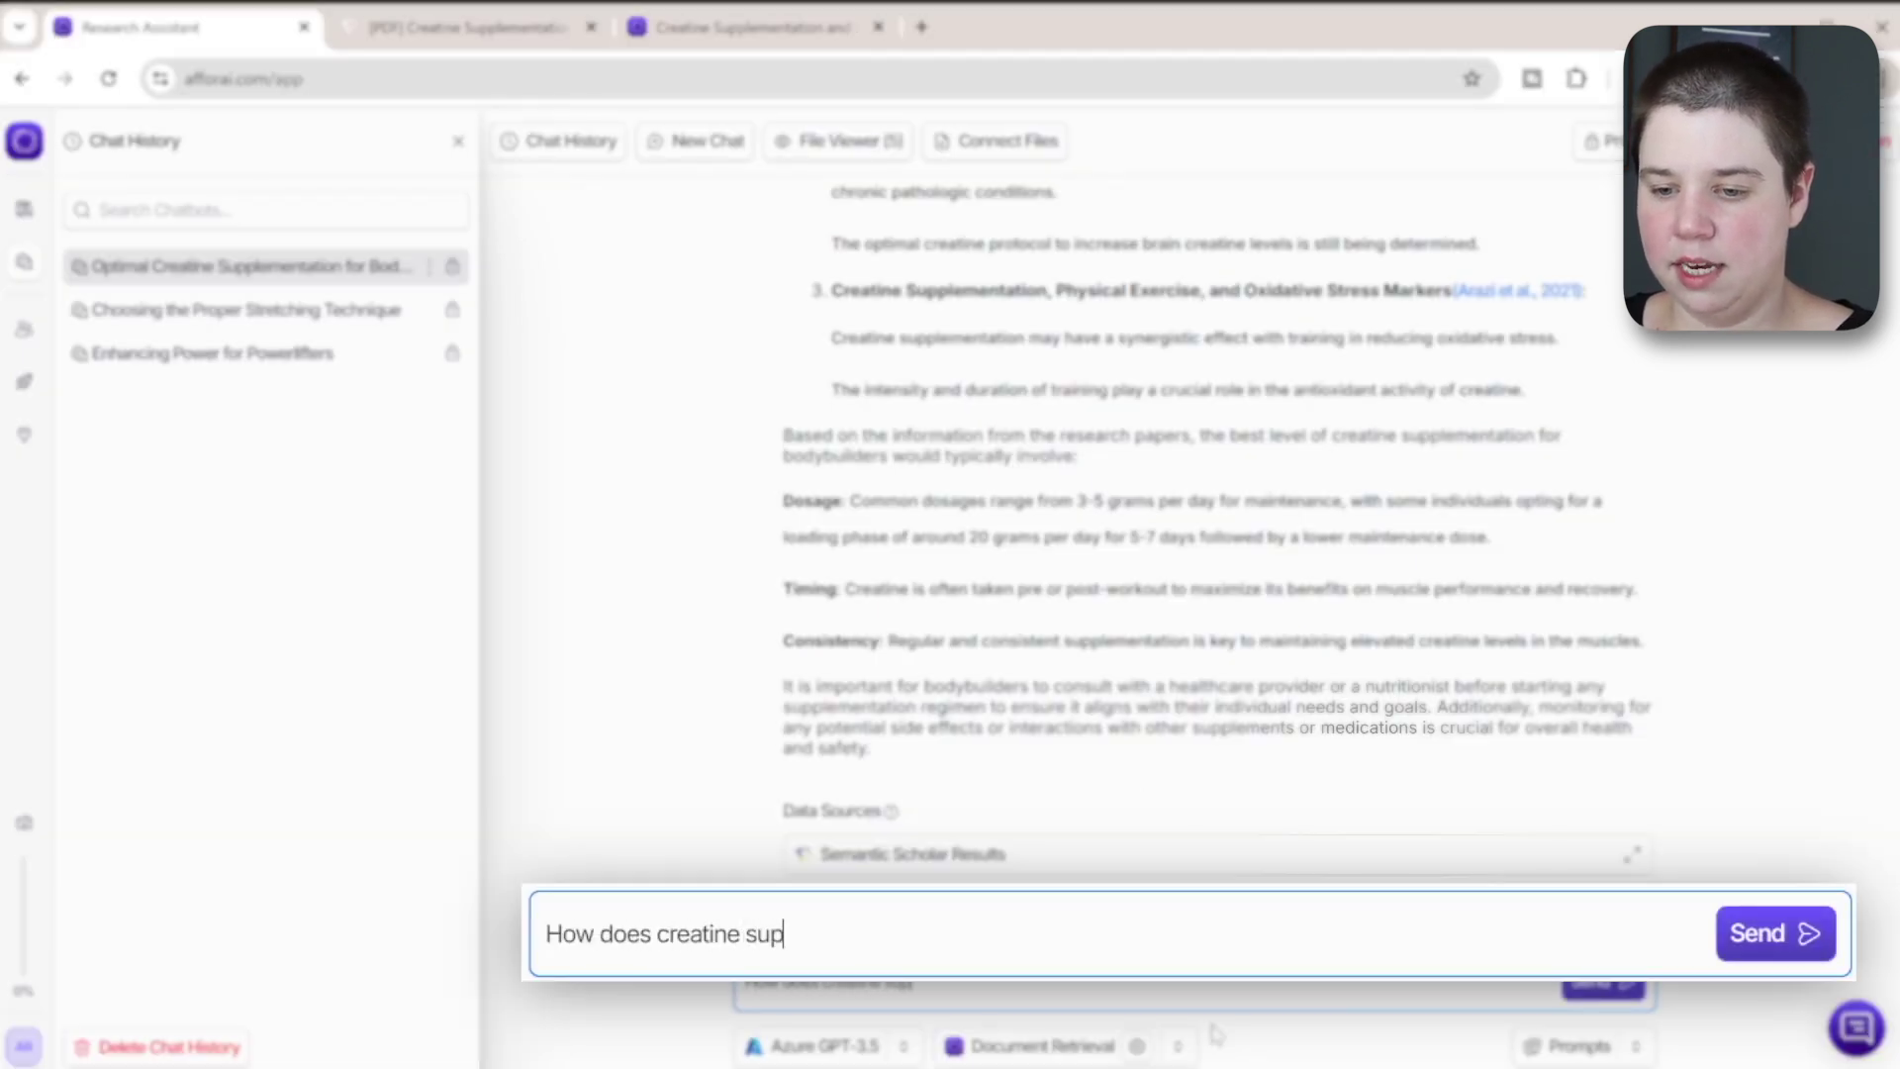
type("plementation")
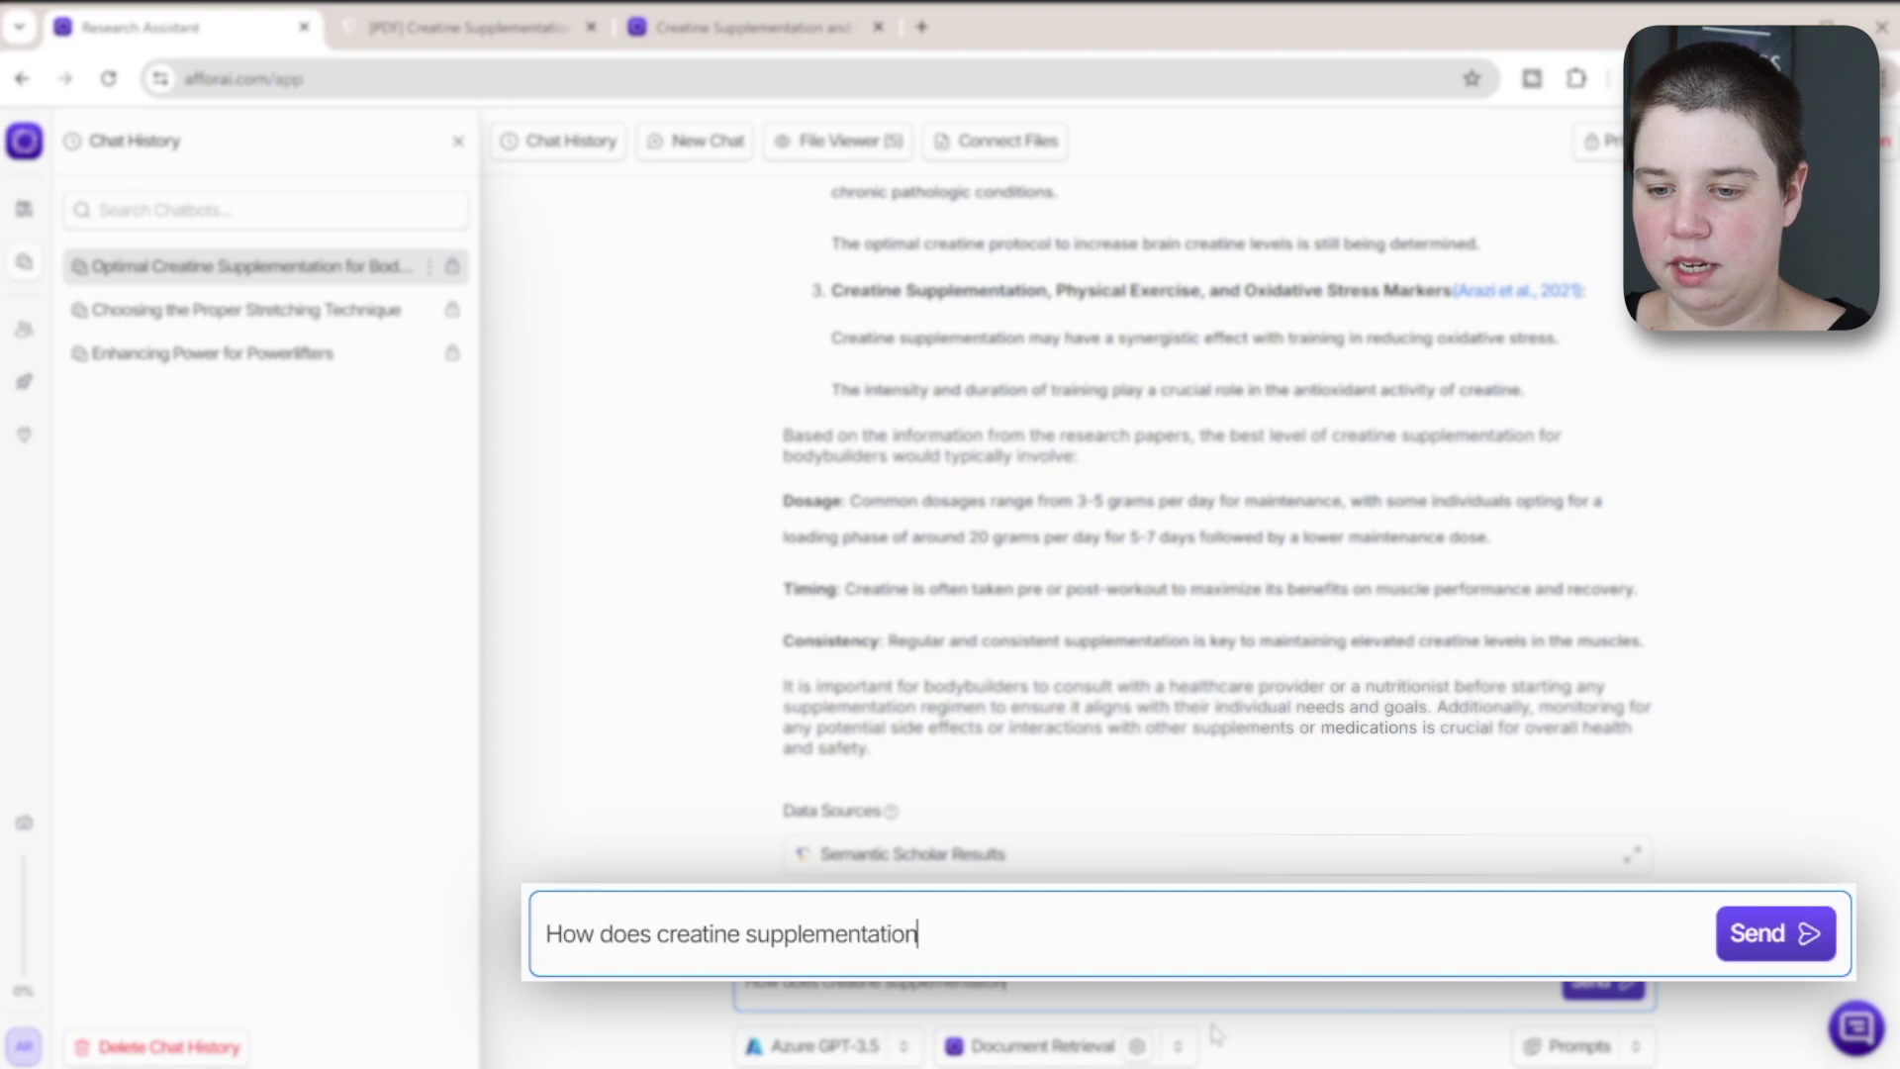
type(" effect m")
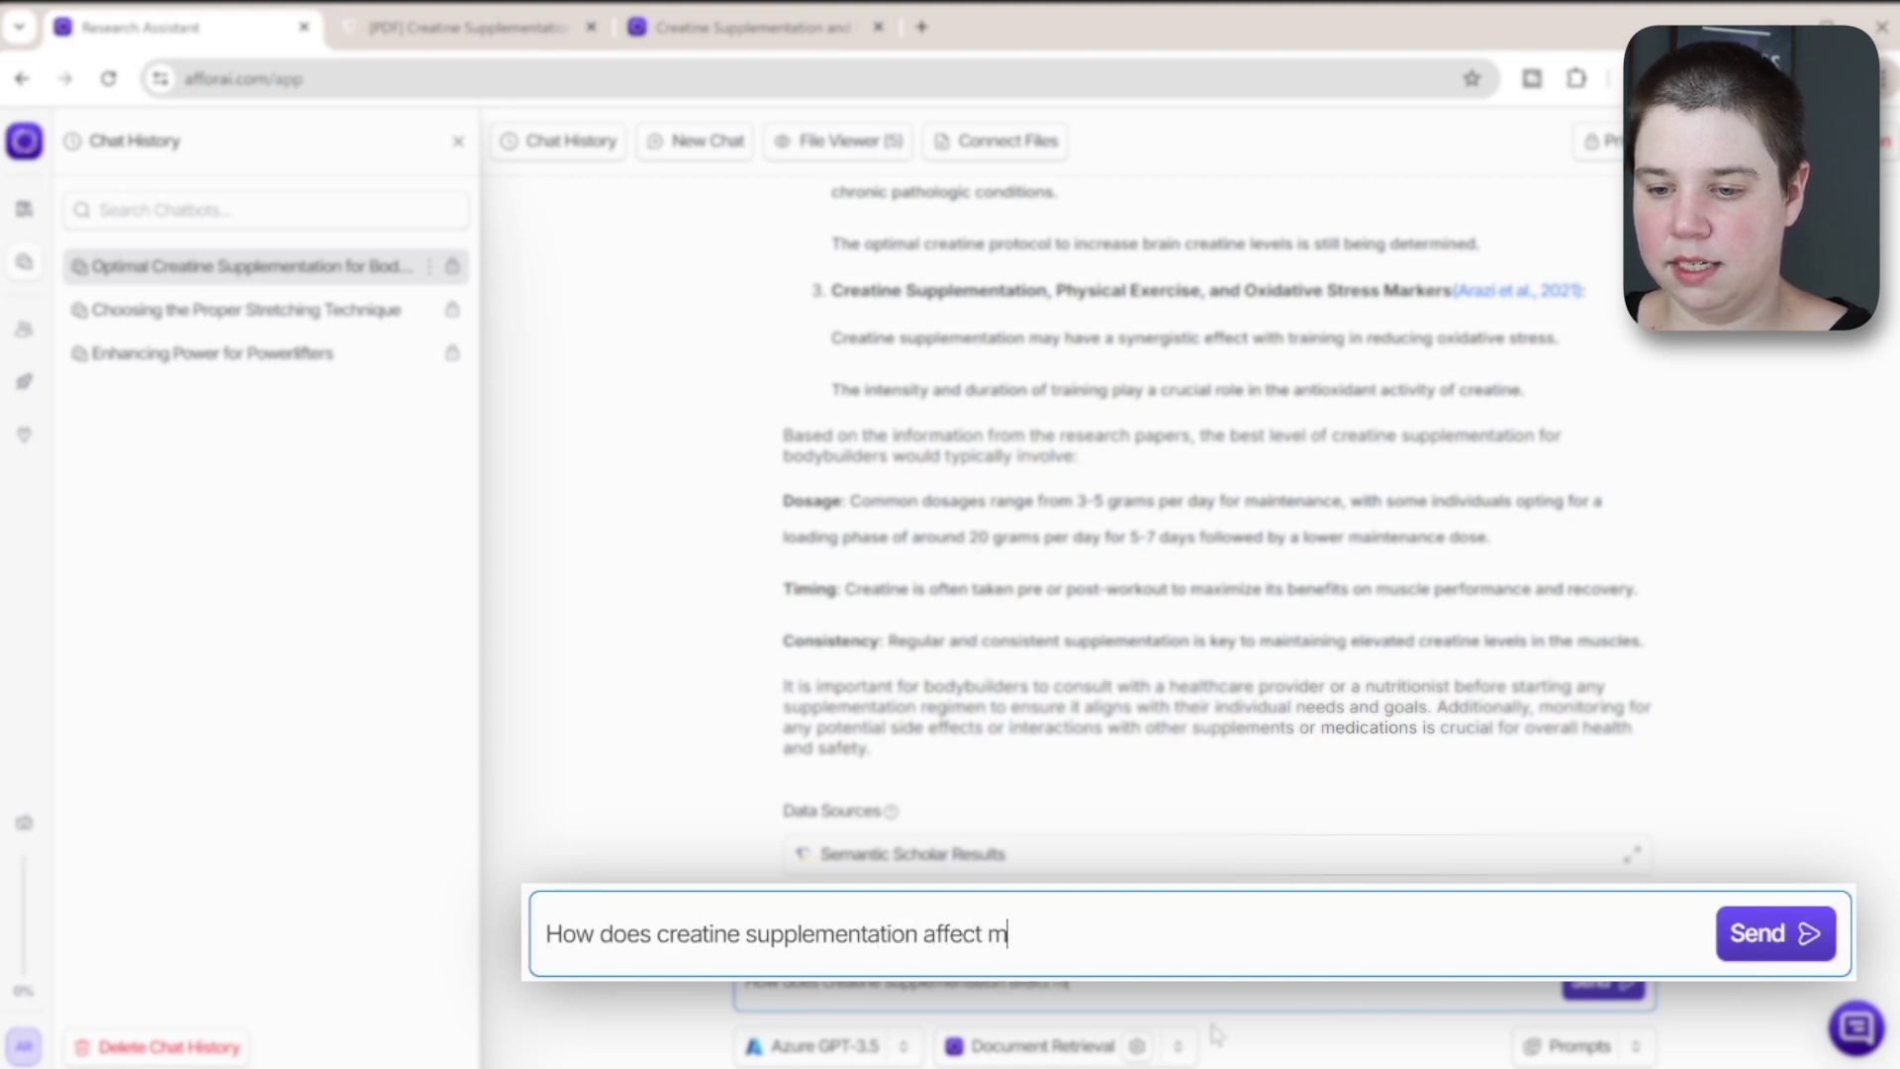
type("uscle gro")
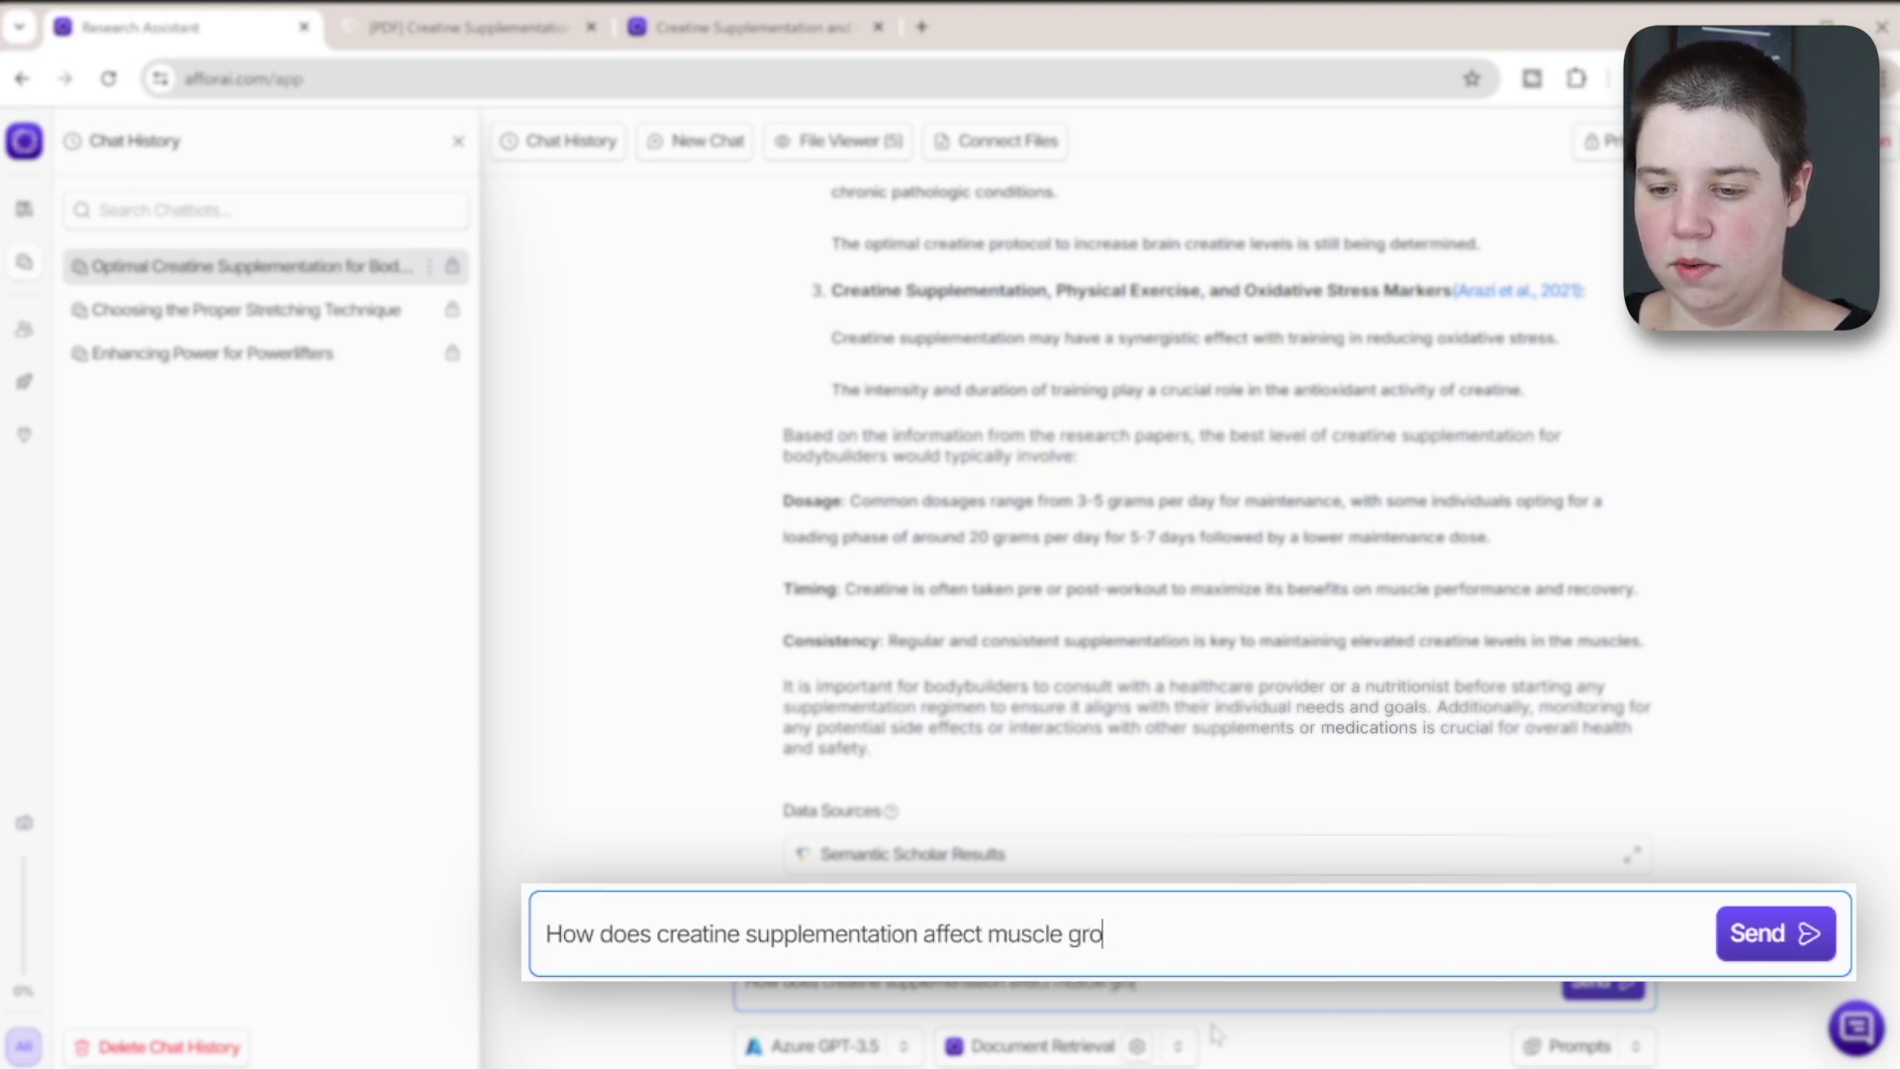
type("wth?")
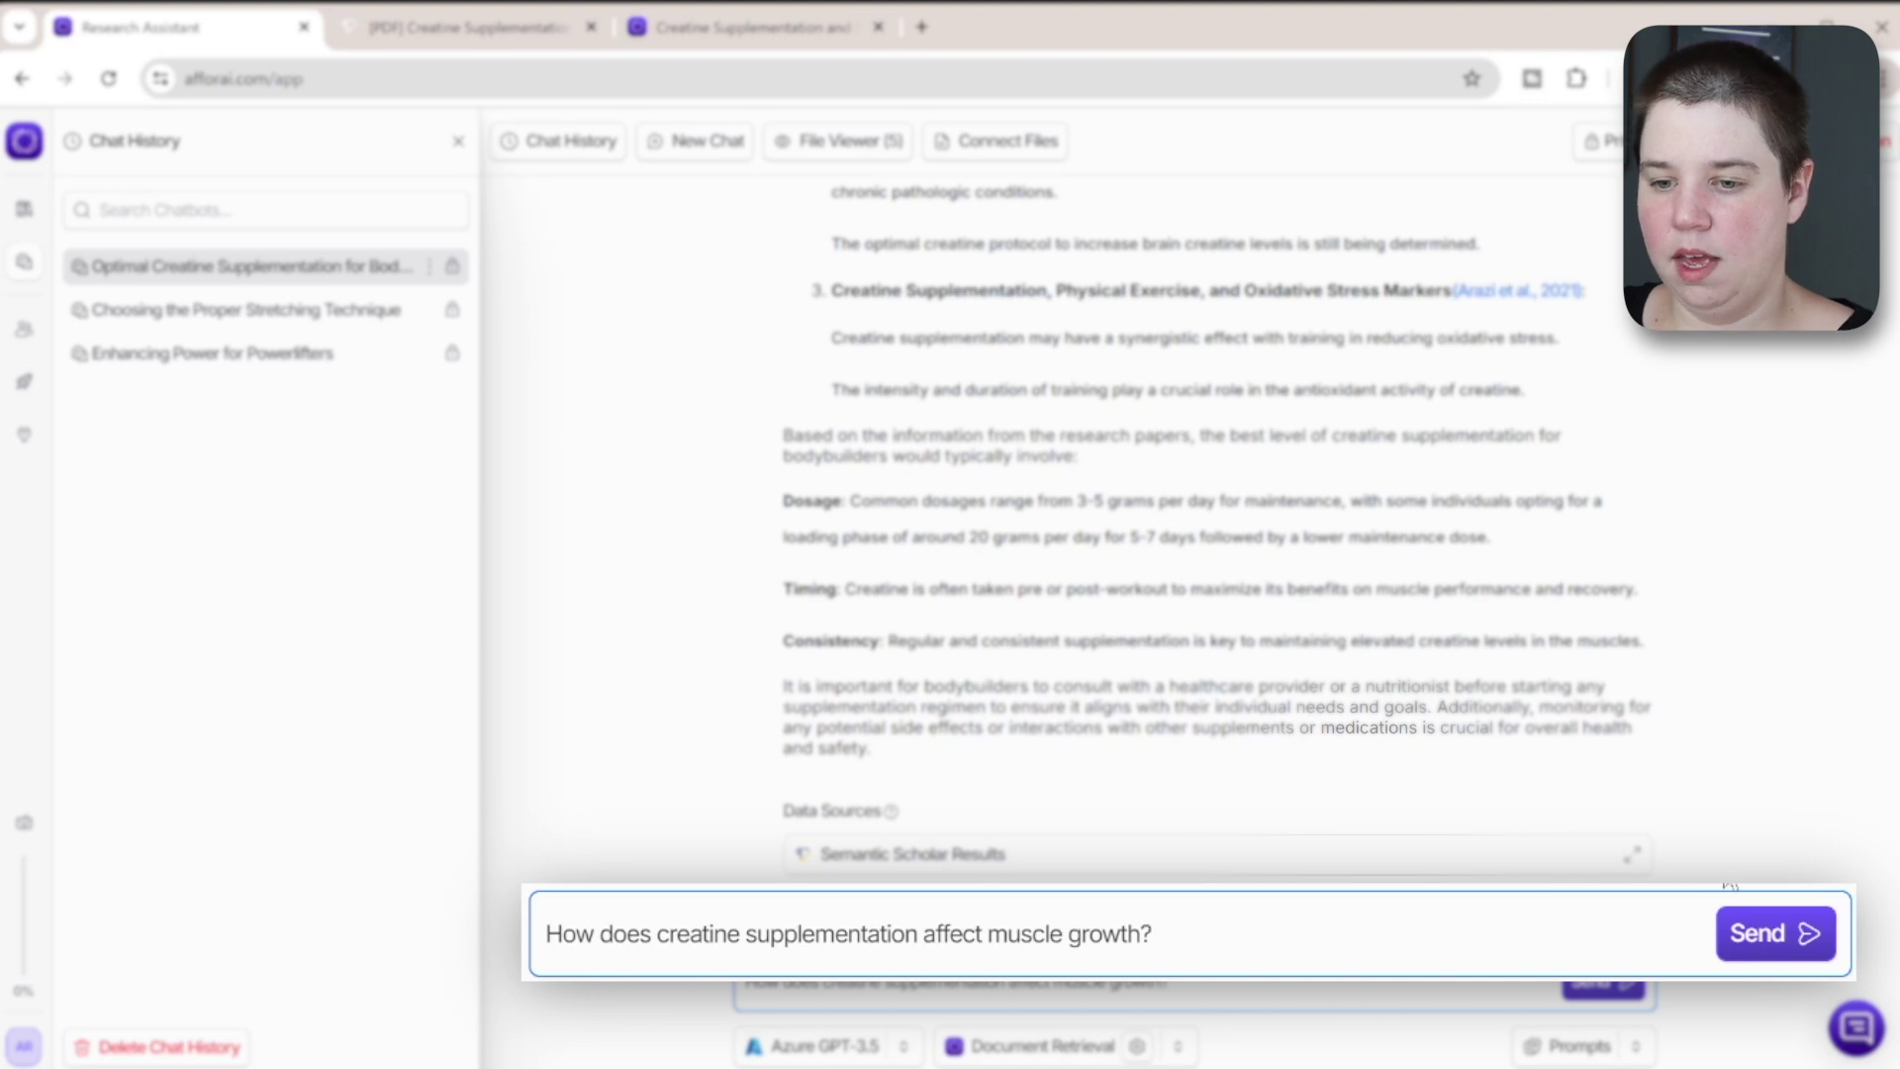
left_click(1602, 987)
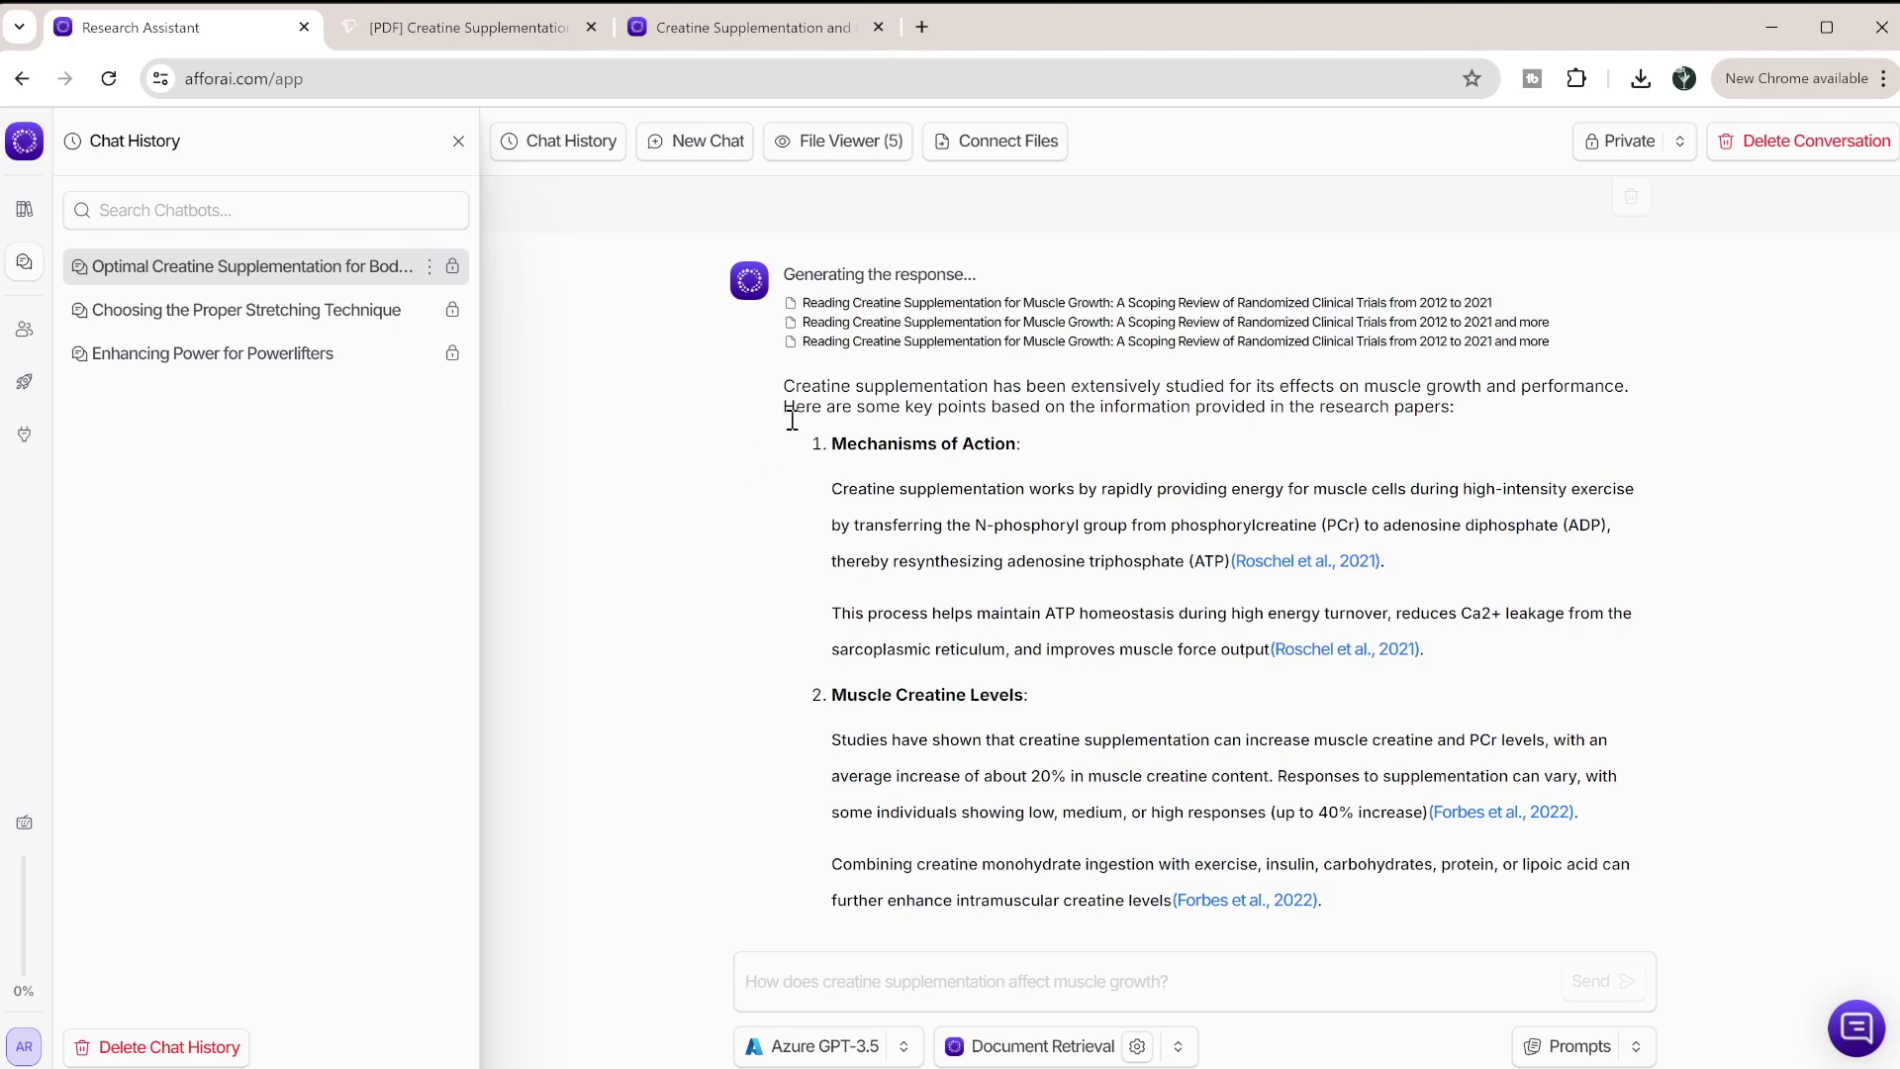
scroll(791, 455, "up", 4)
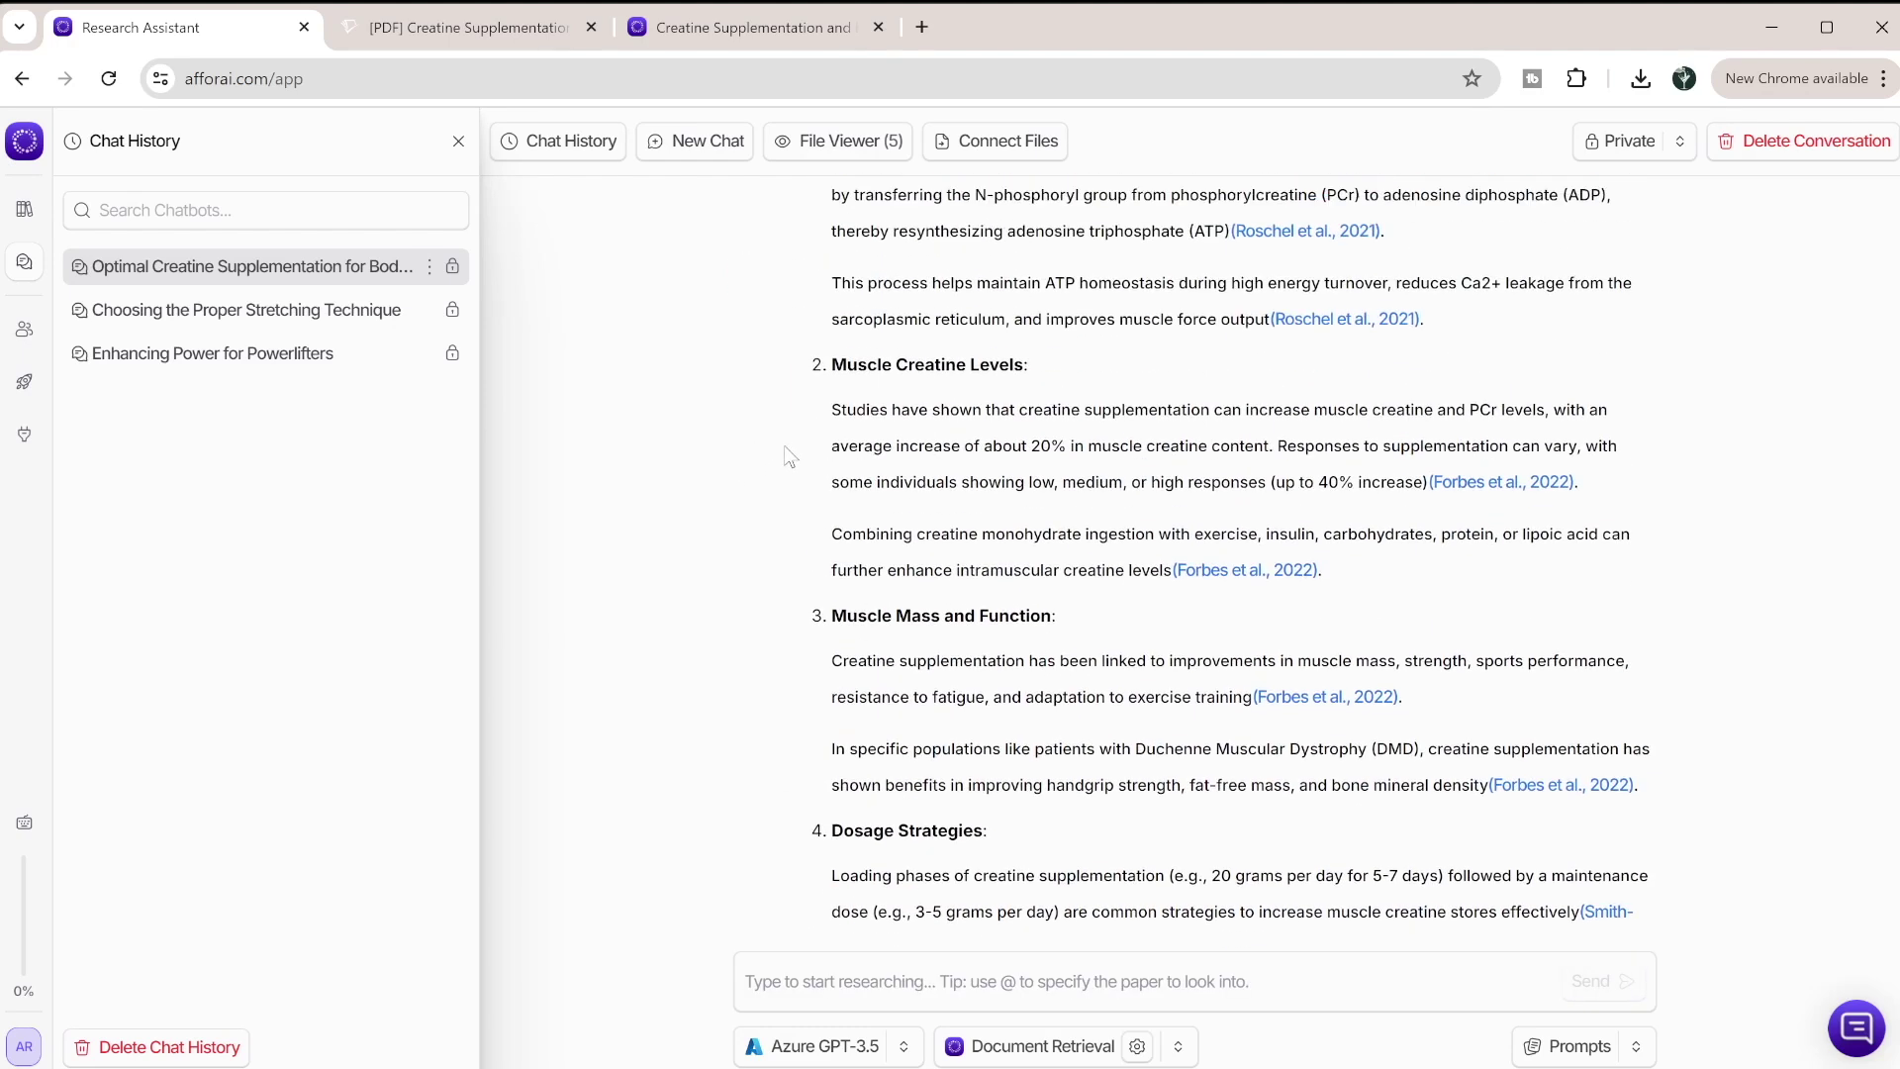
scroll(927, 302, "down", 2)
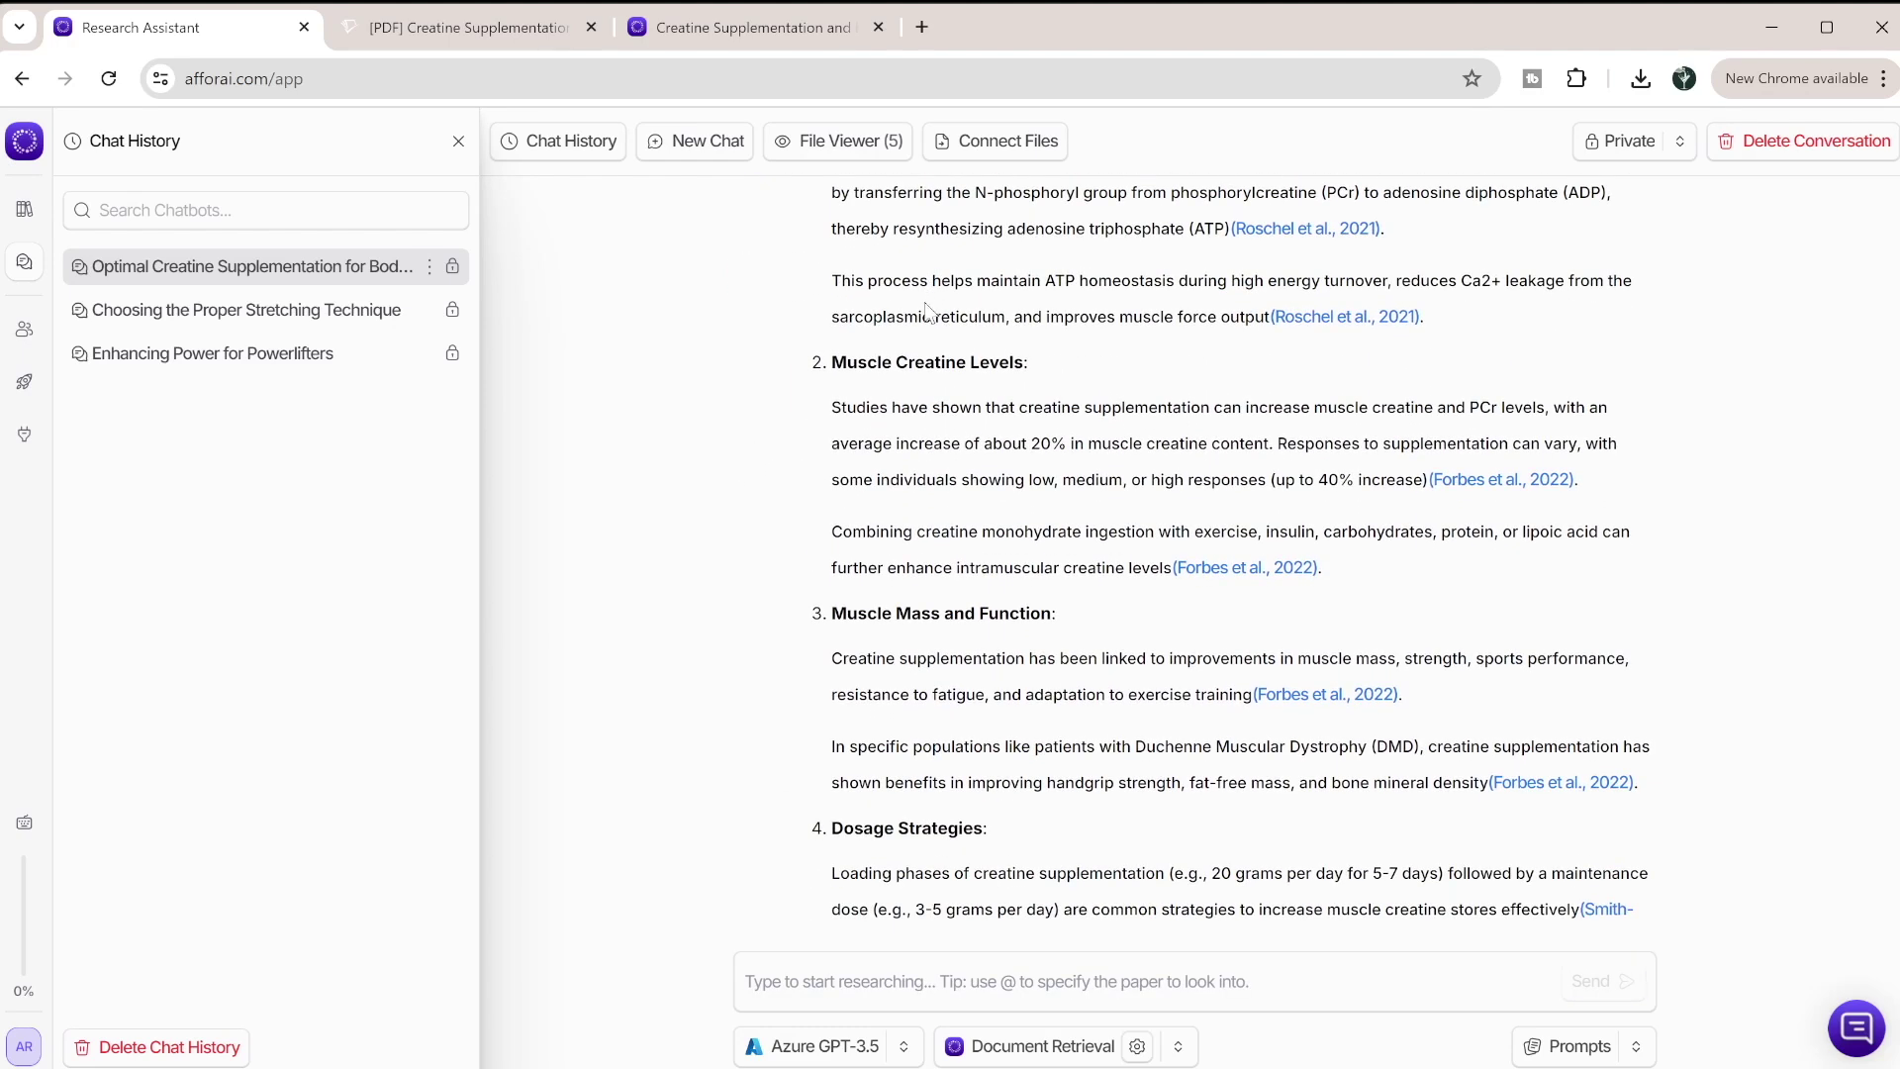
scroll(870, 240, "down", 3)
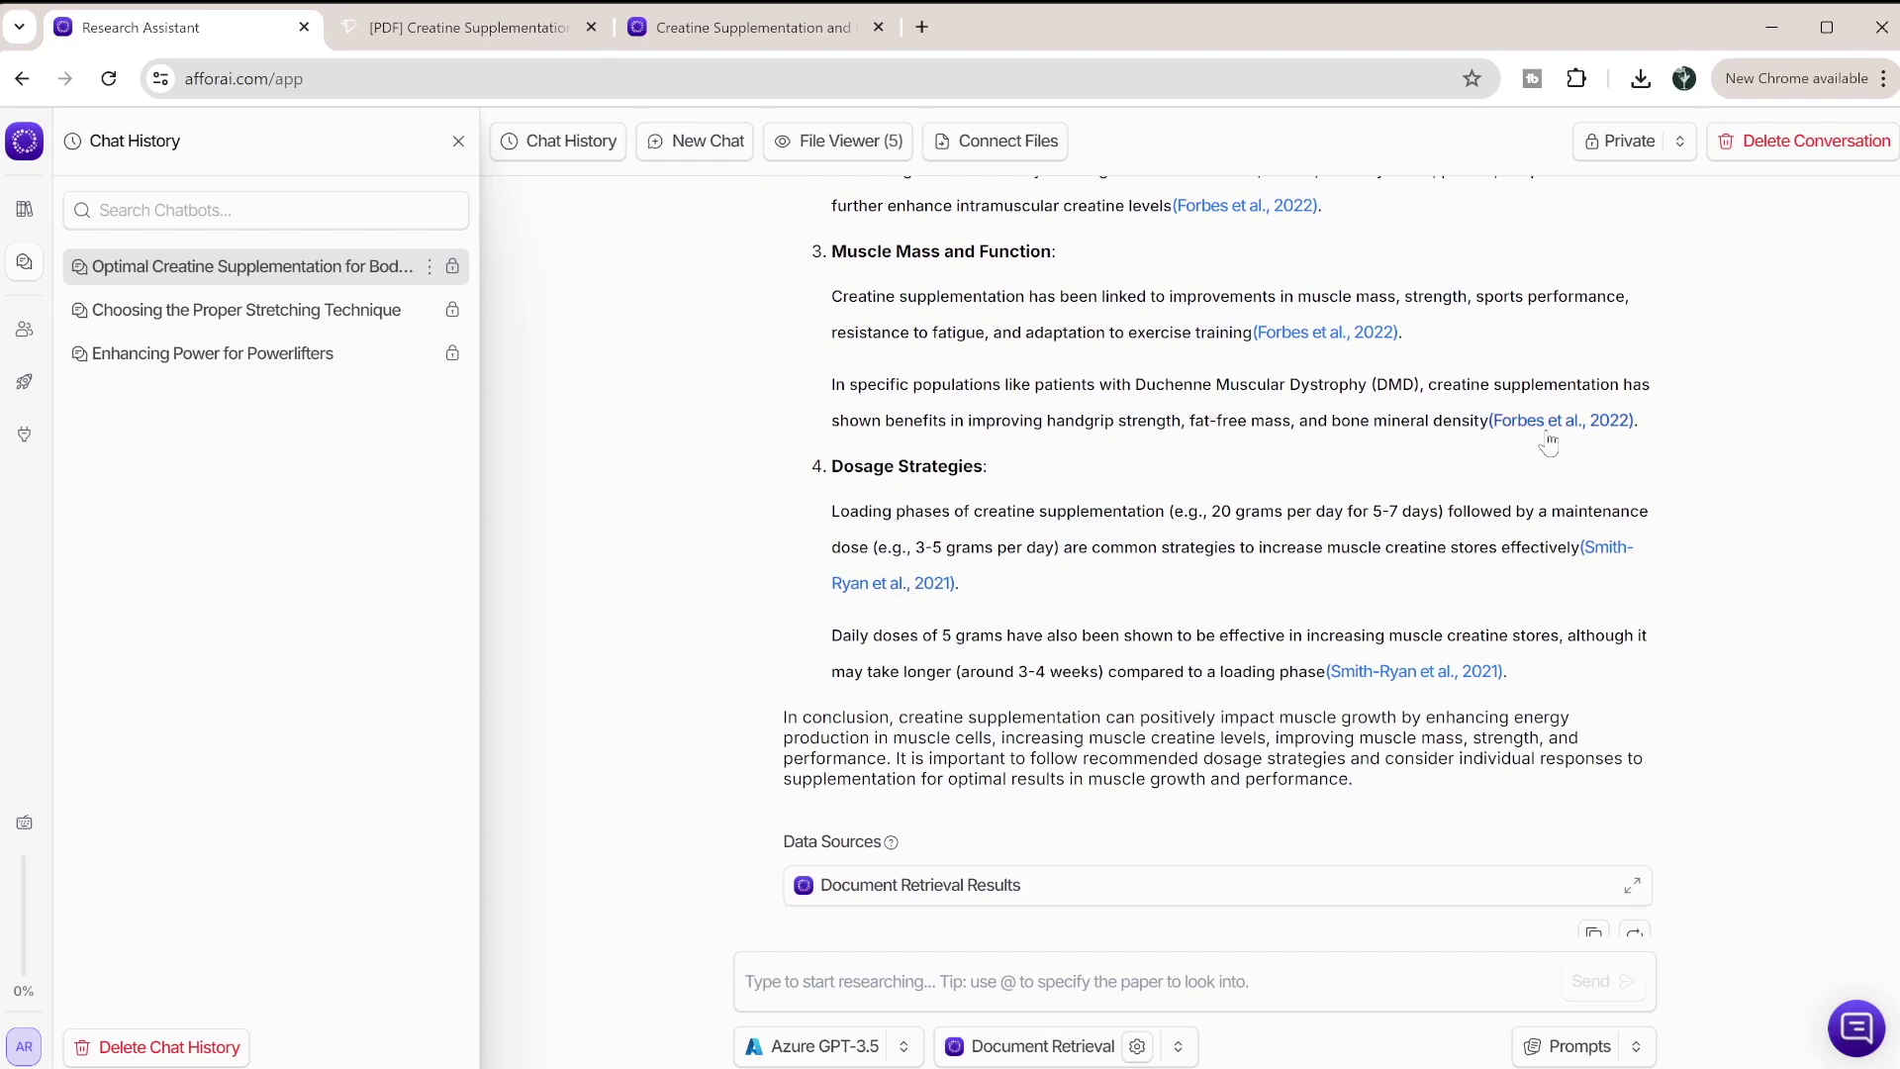
Open the Forbes et al., 2022 citation's paper in the File Viewer beside the answer.
left_click(1270, 336)
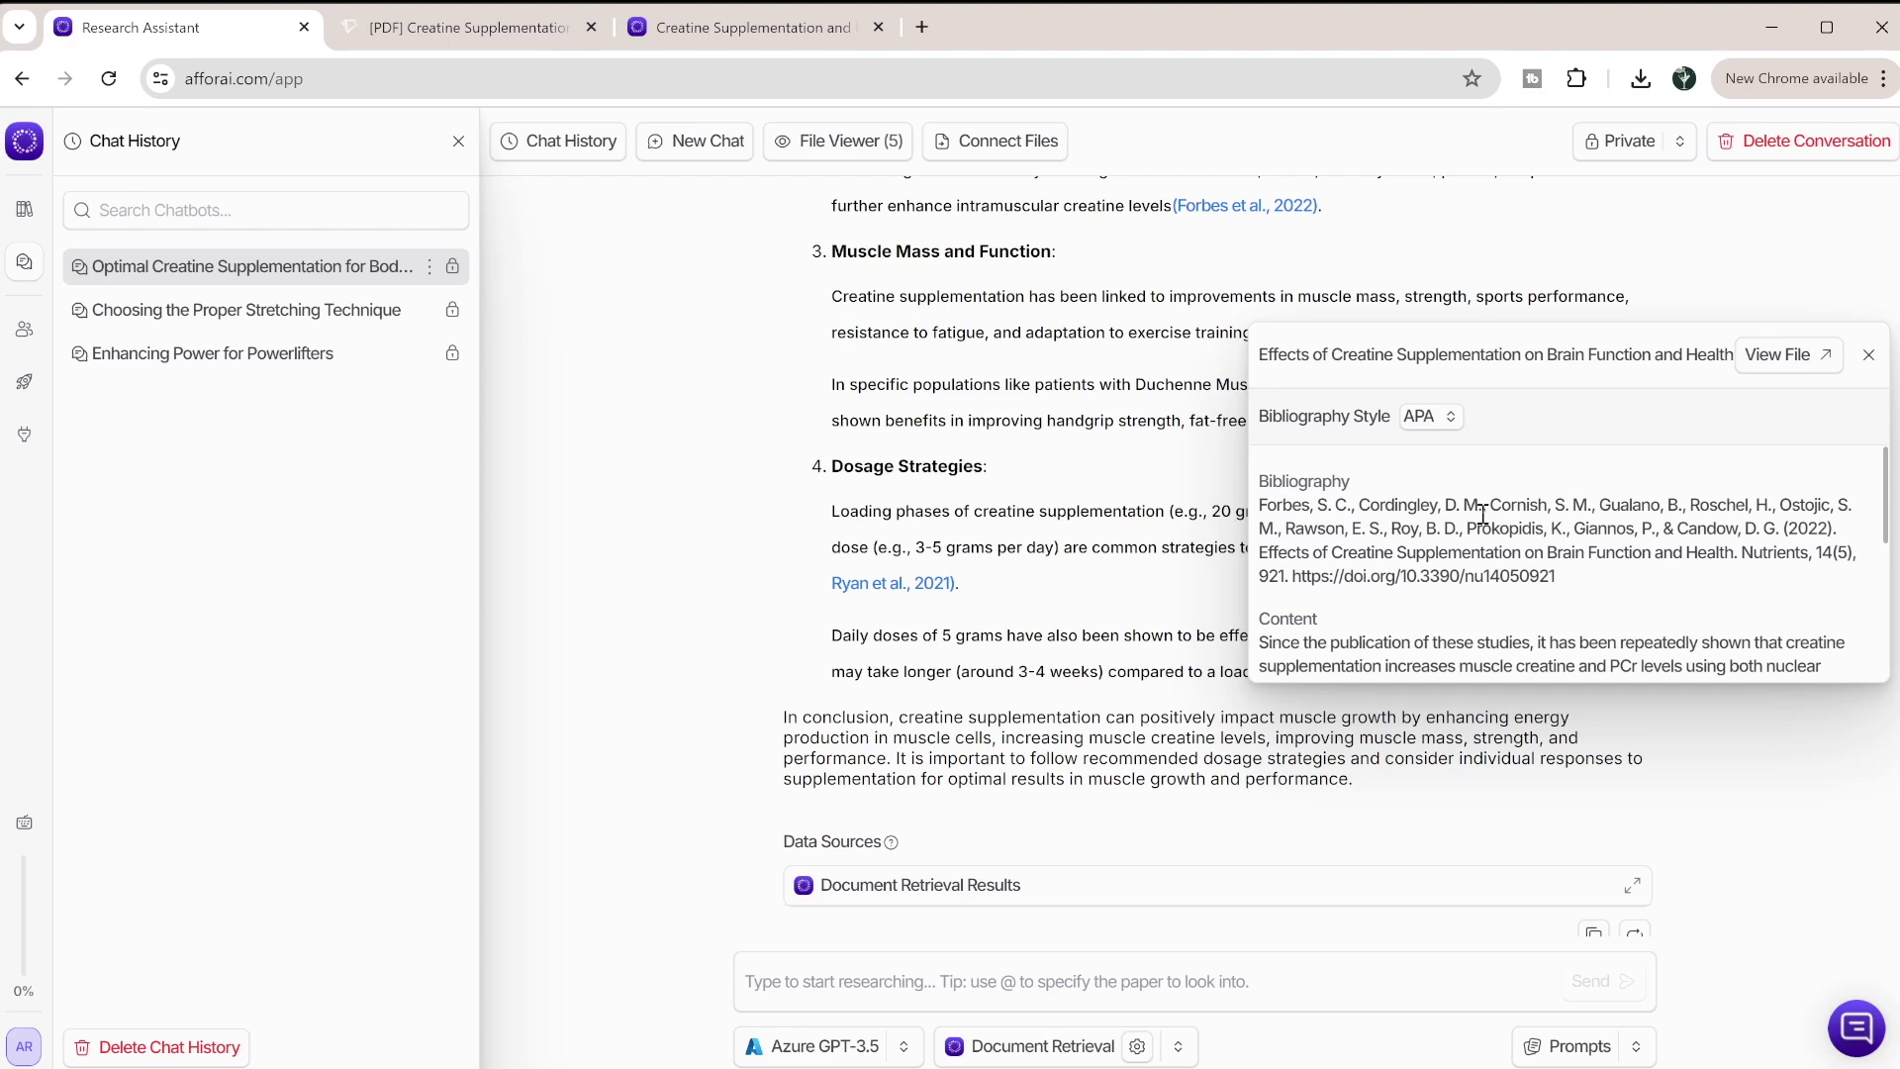
scroll(1481, 515, "down", 3)
scroll(1435, 594, "up", 3)
scroll(1484, 574, "down", 3)
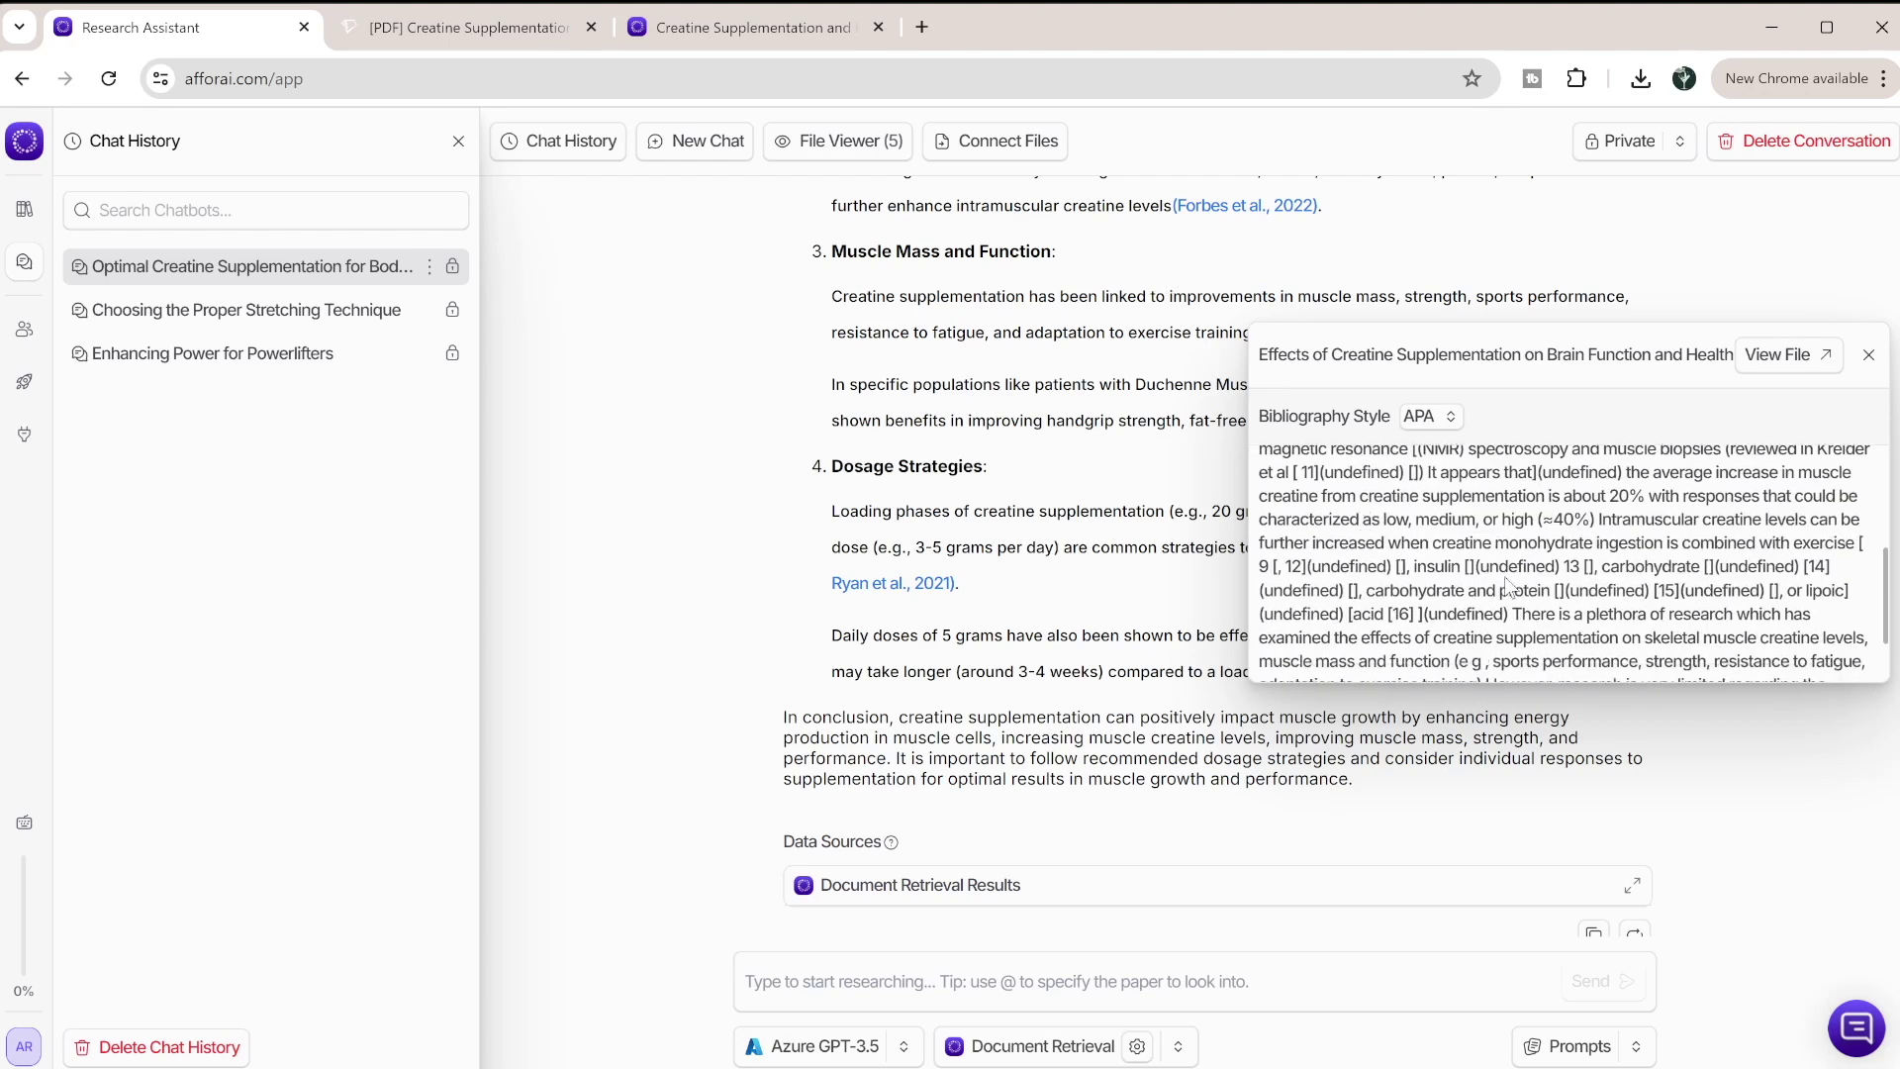
scroll(1484, 554, "up", 4)
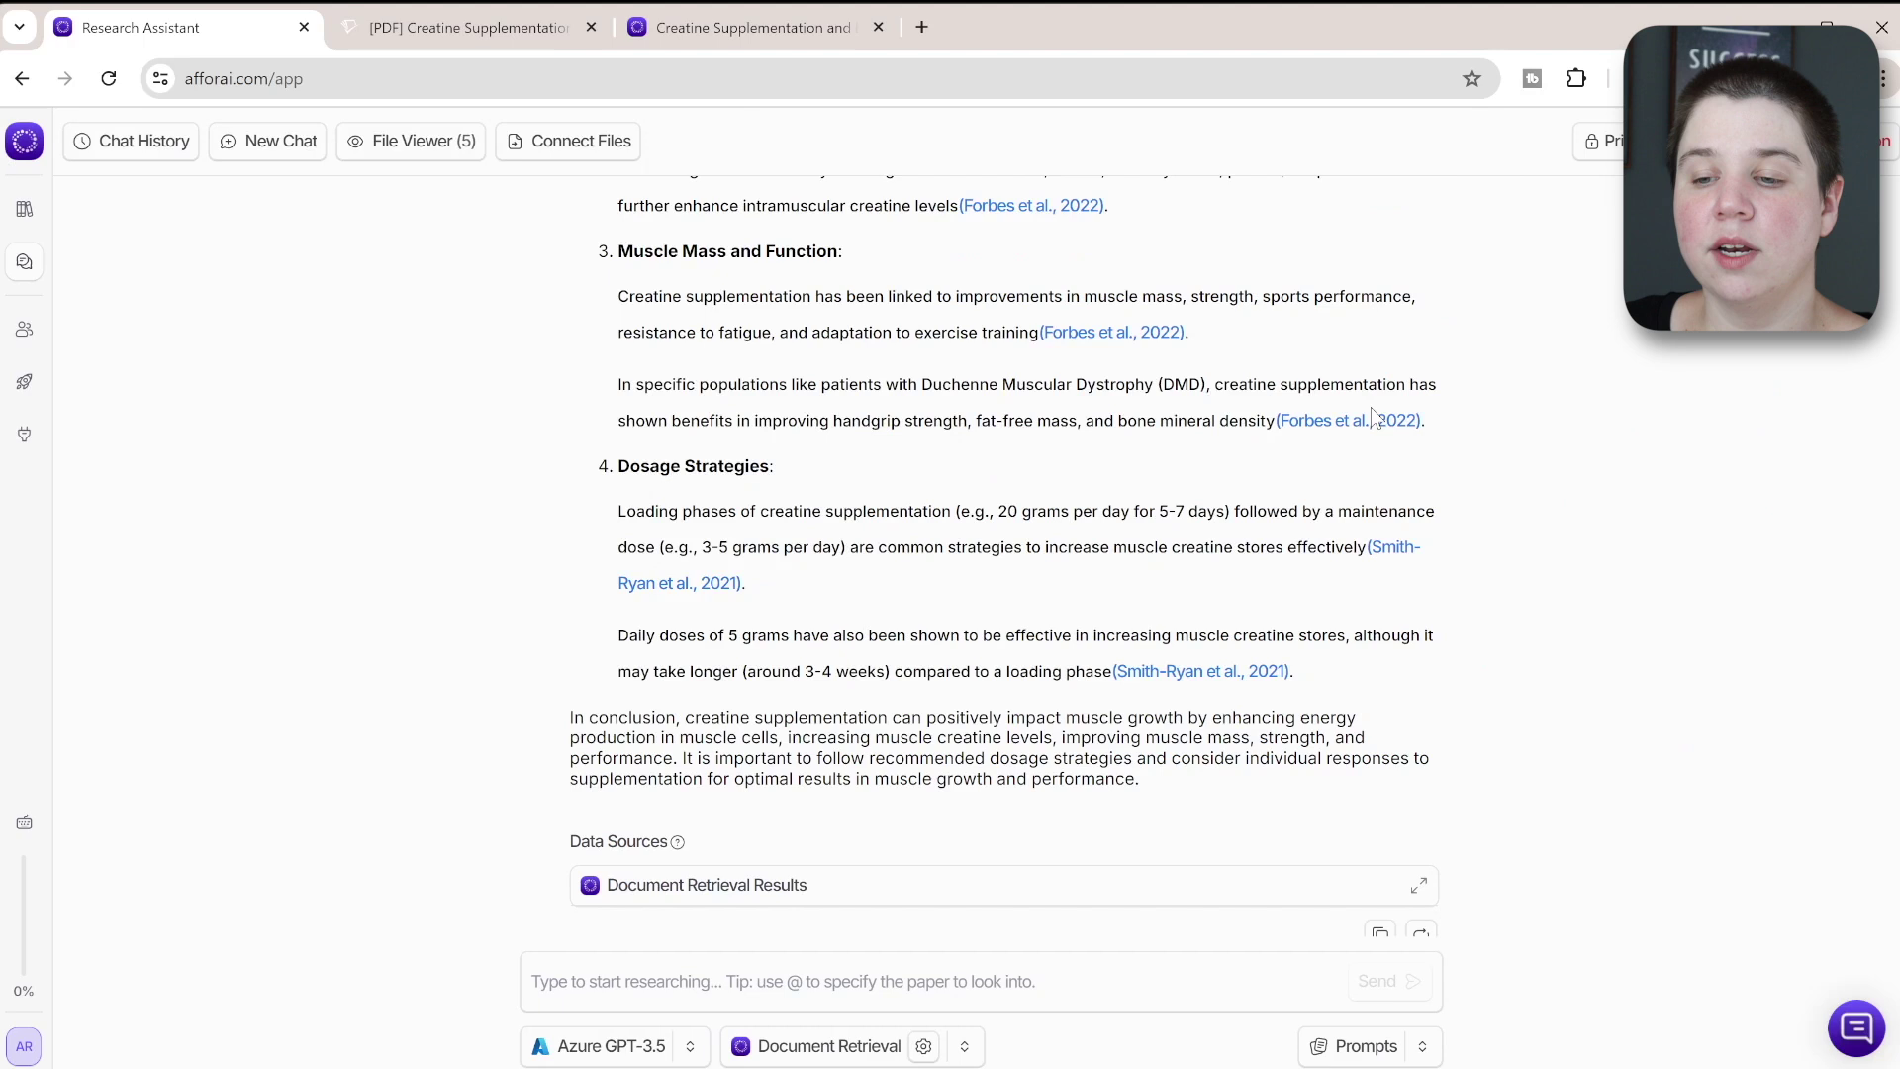
mouse_move(1369, 421)
left_click(1781, 443)
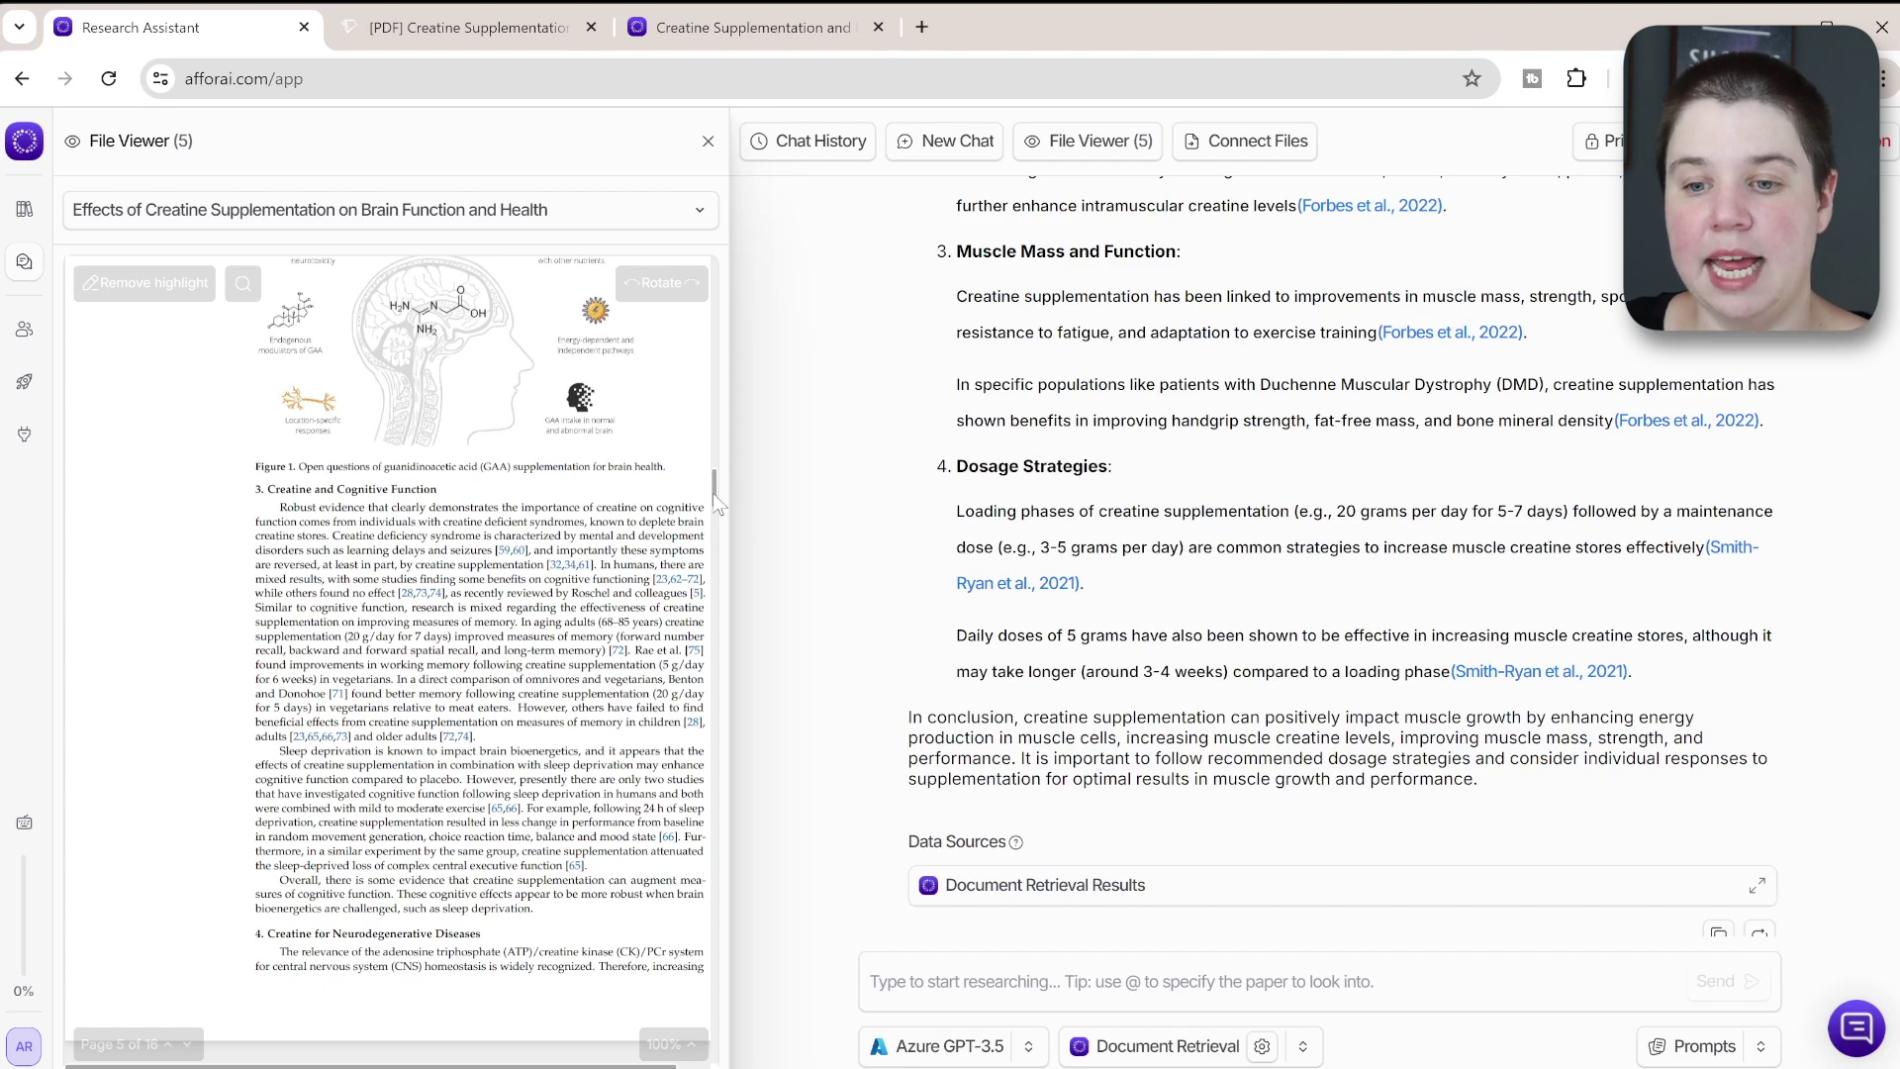
left_click_drag(712, 493, 711, 410)
scroll(711, 409, "down", 15)
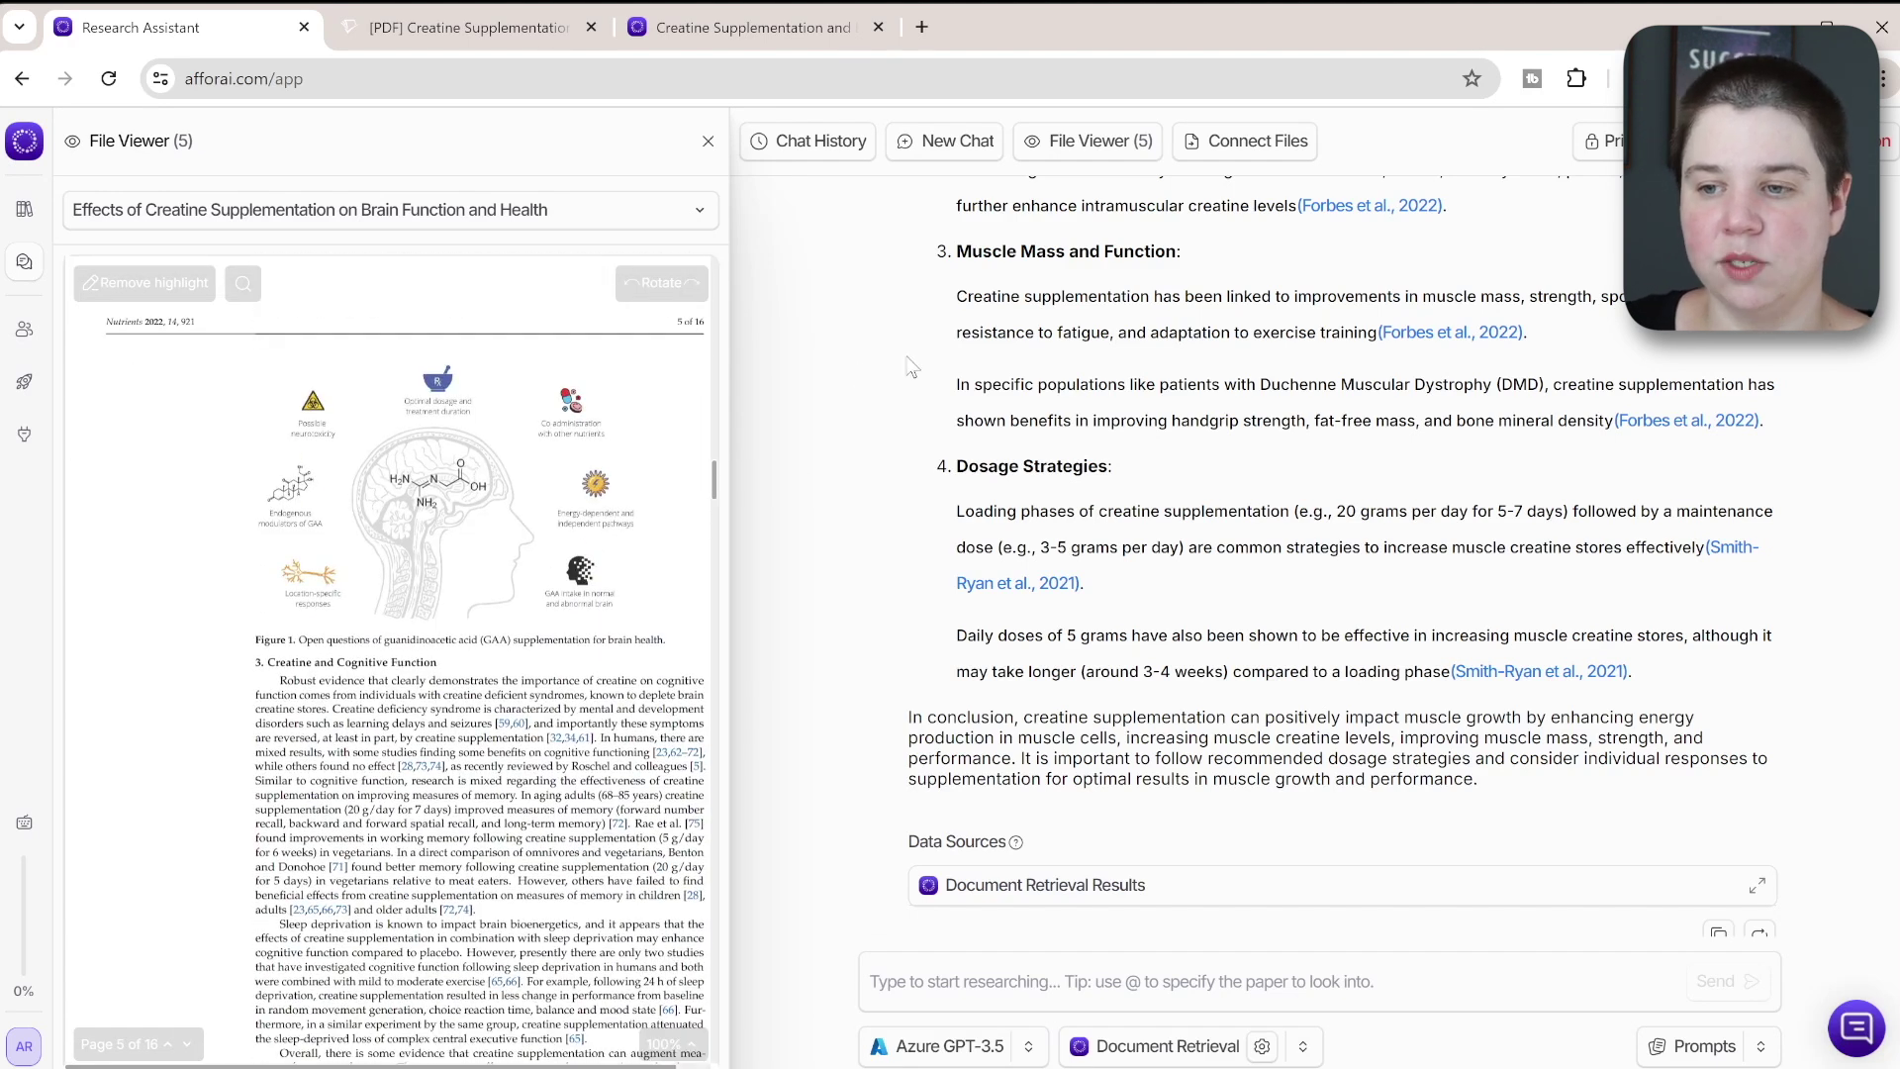
Close the File Viewer, check the retrieved documents and copy options, then return to the Library.
left_click(1756, 884)
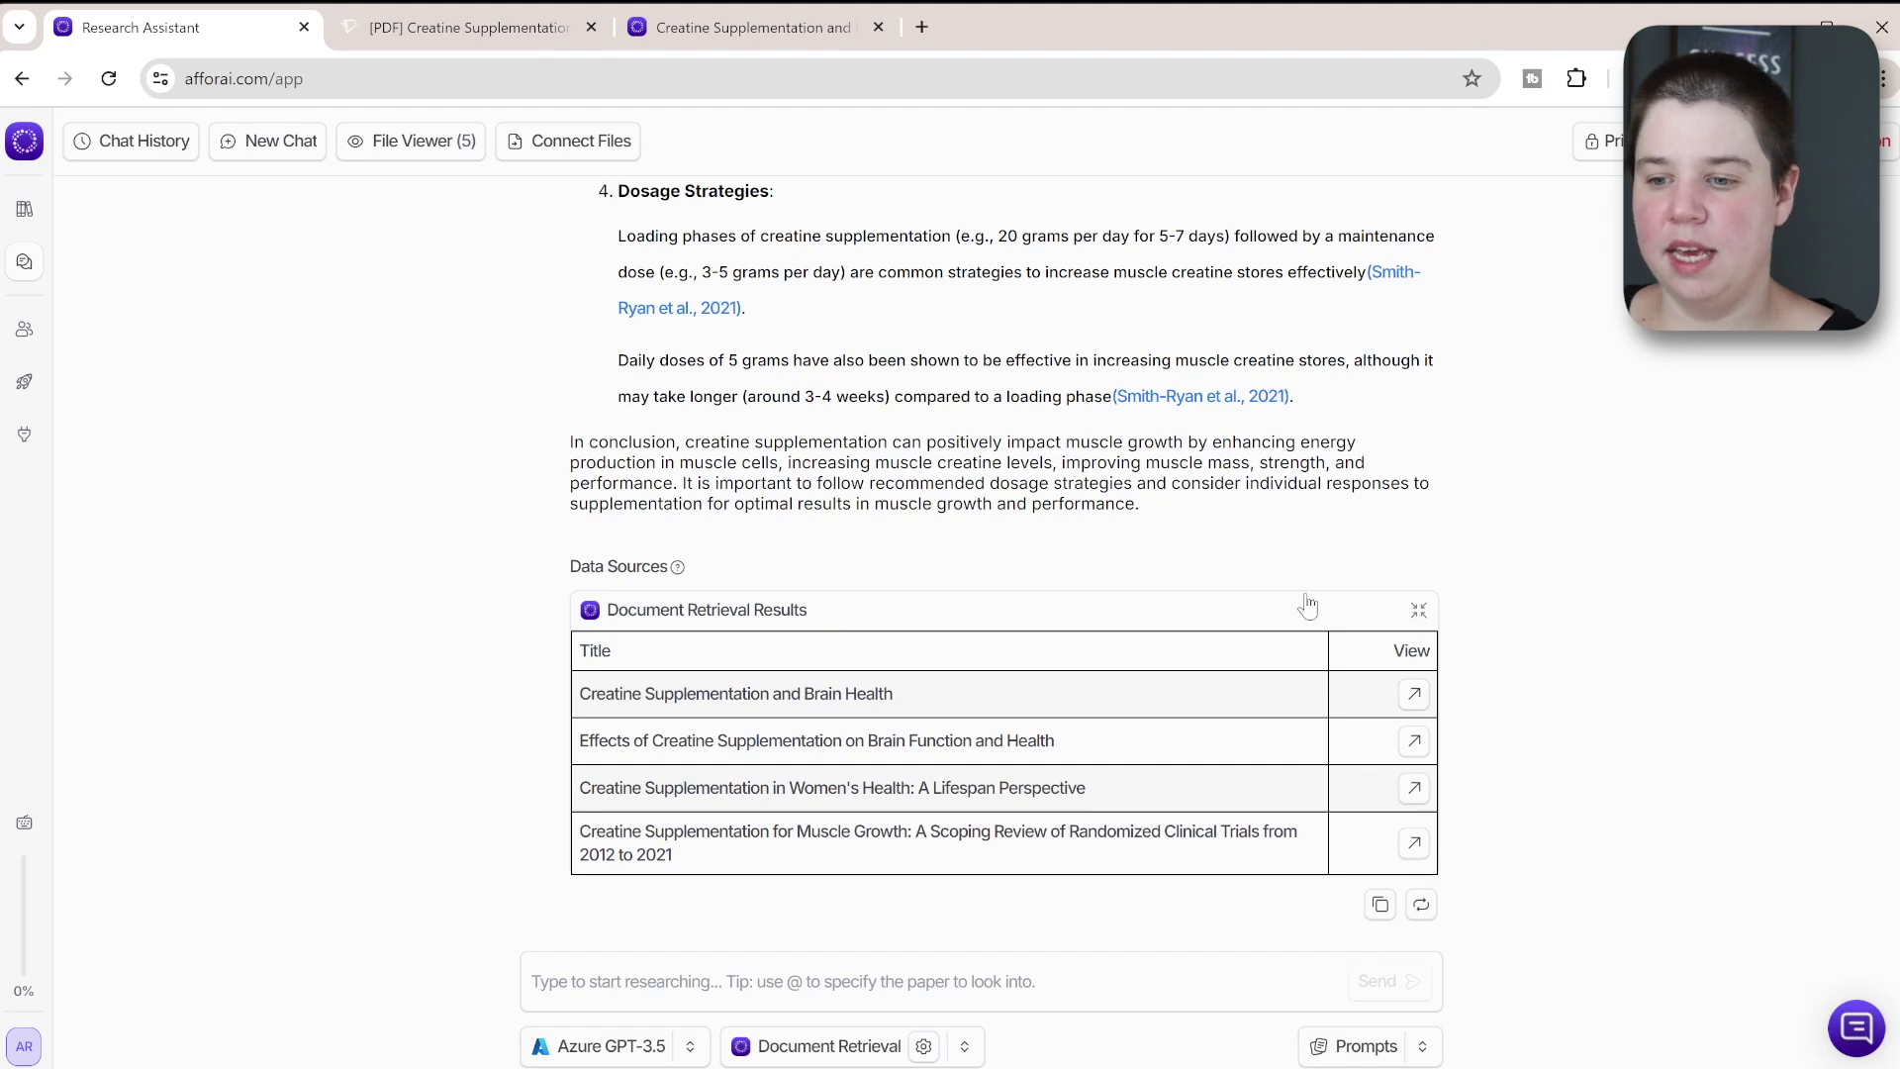
left_click(1381, 906)
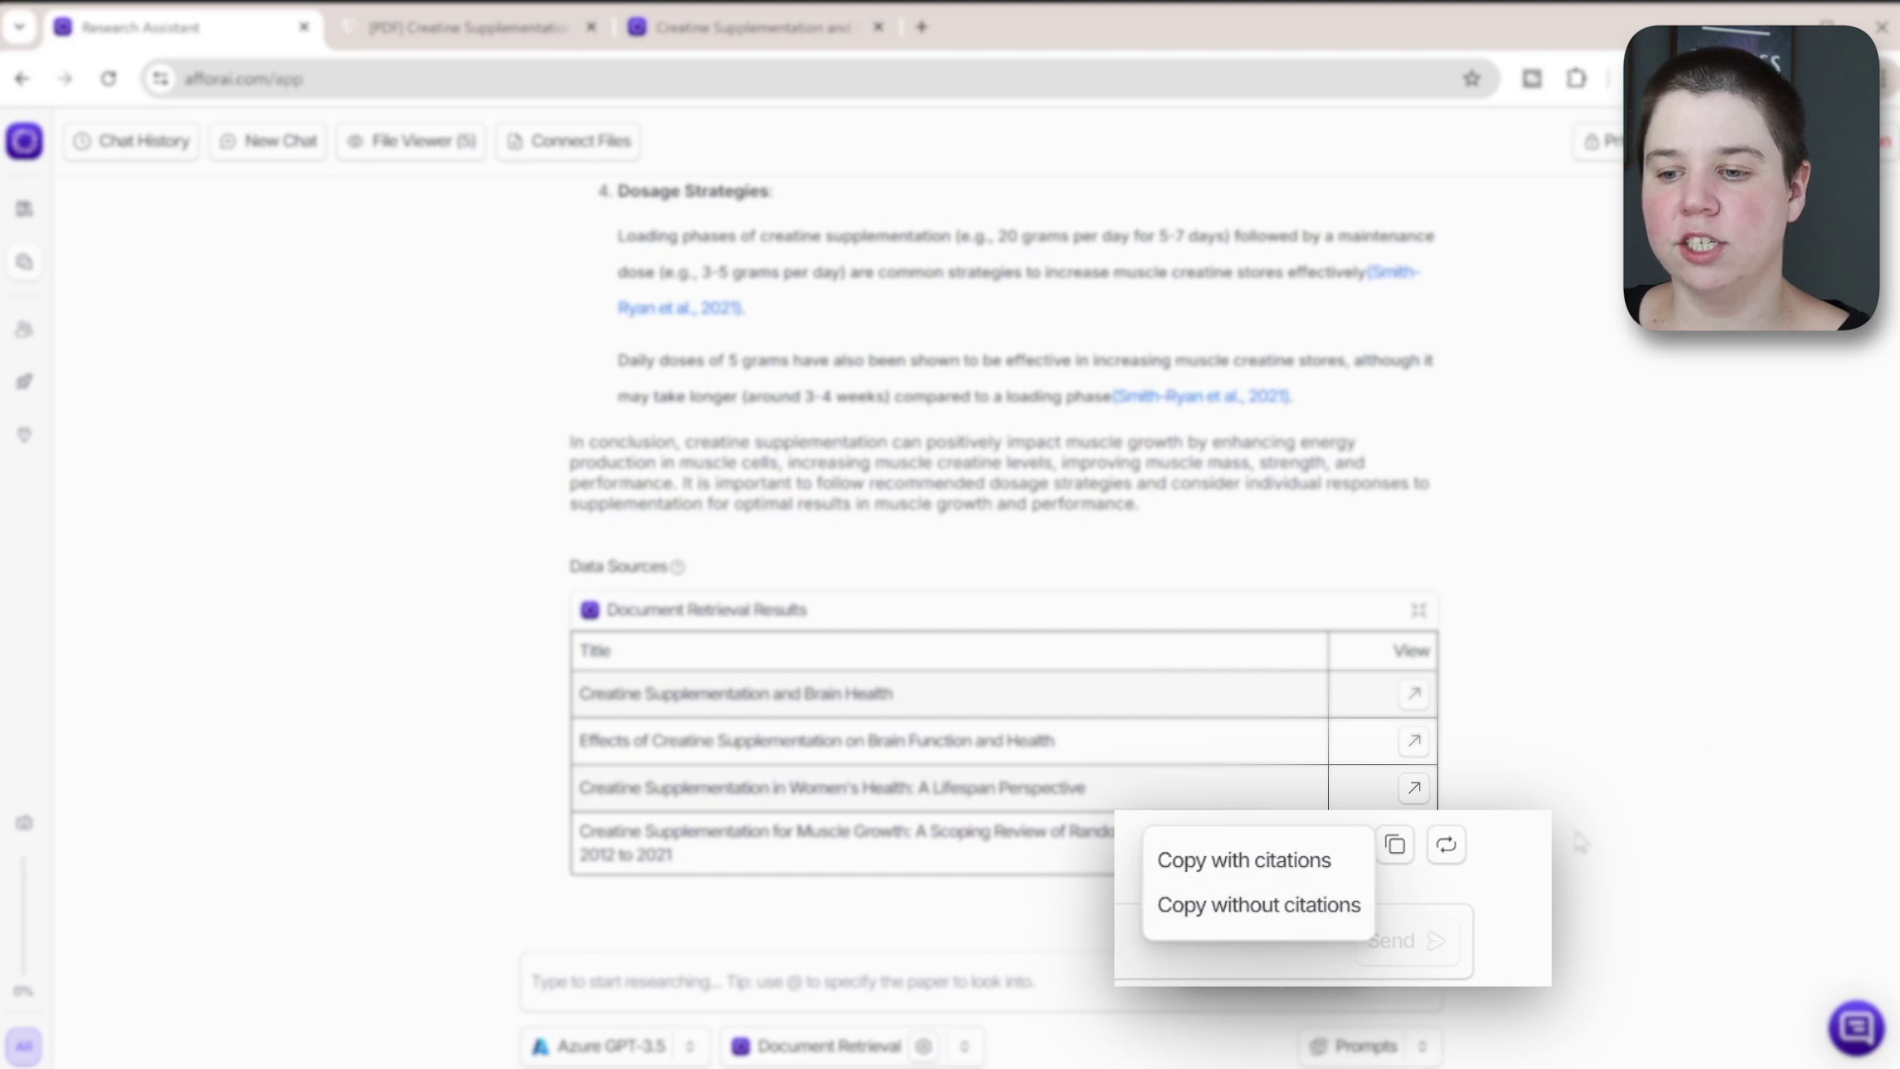
left_click(1395, 844)
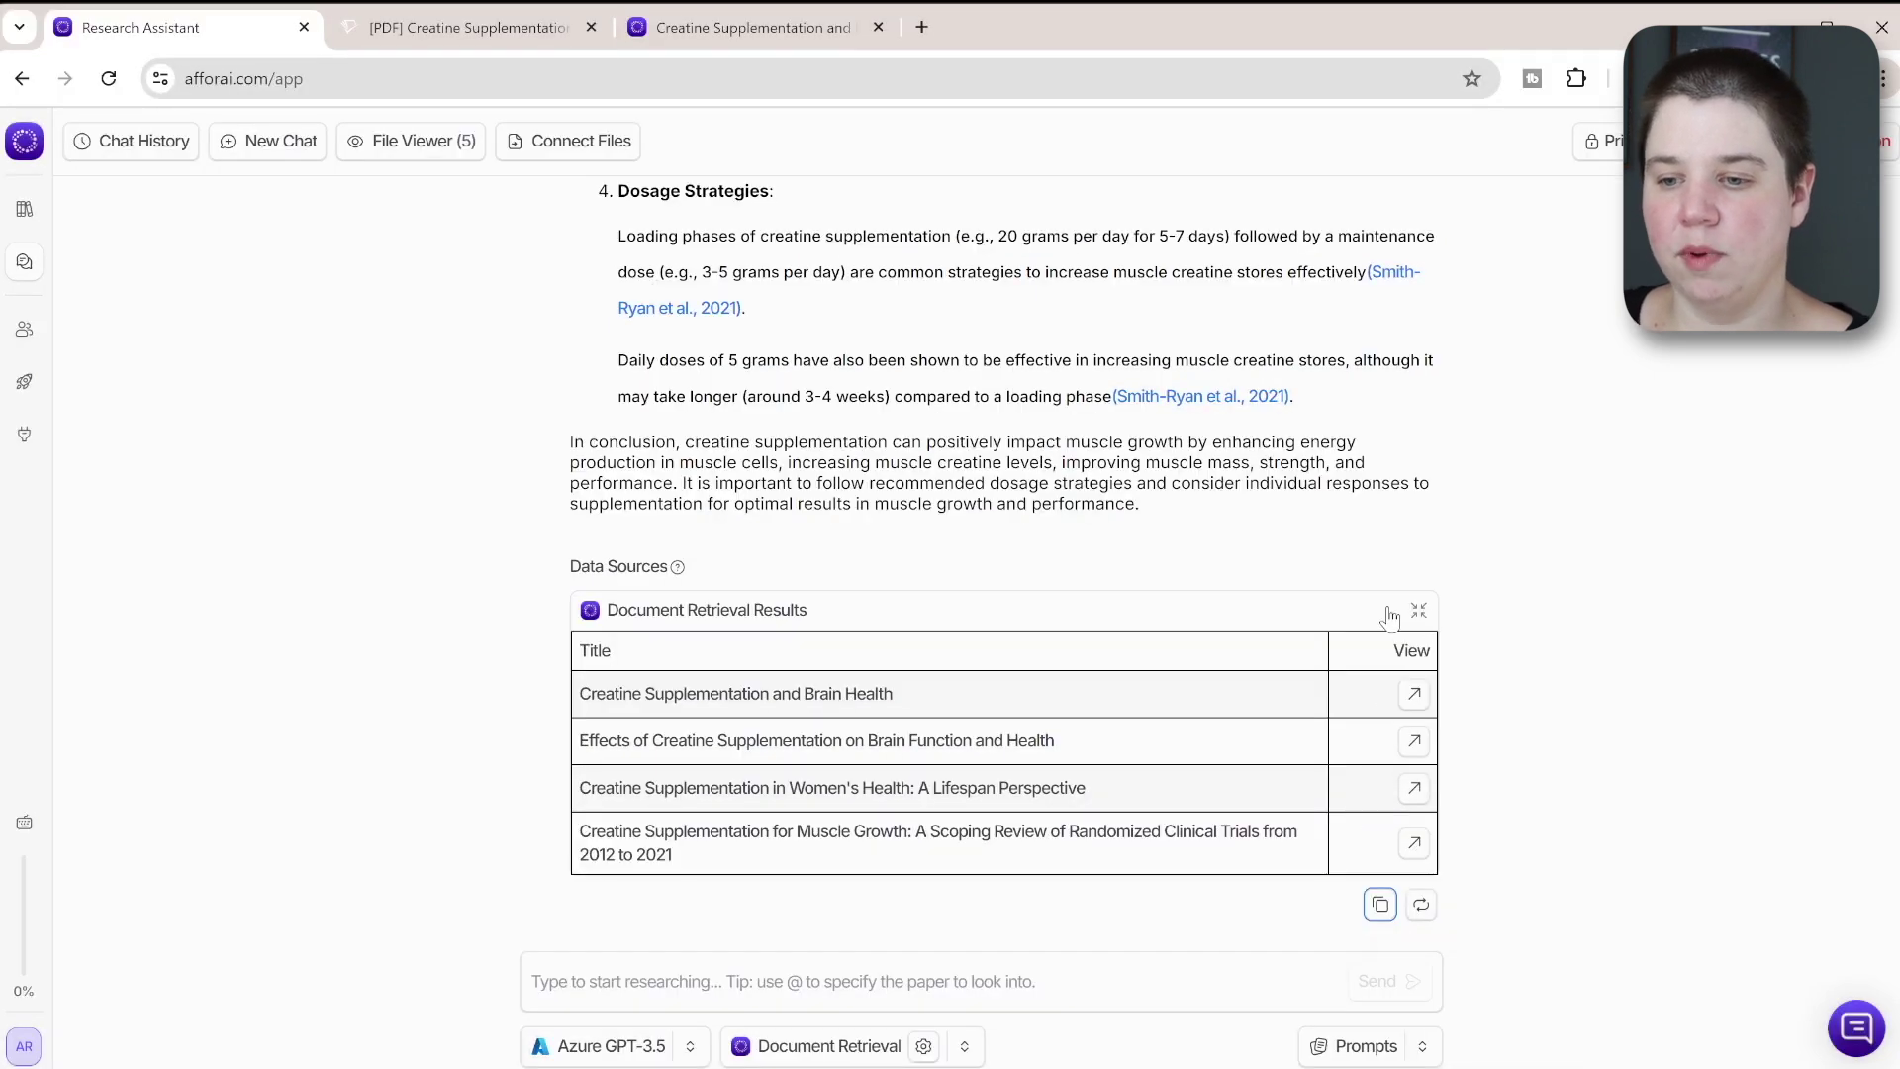
left_click(1418, 611)
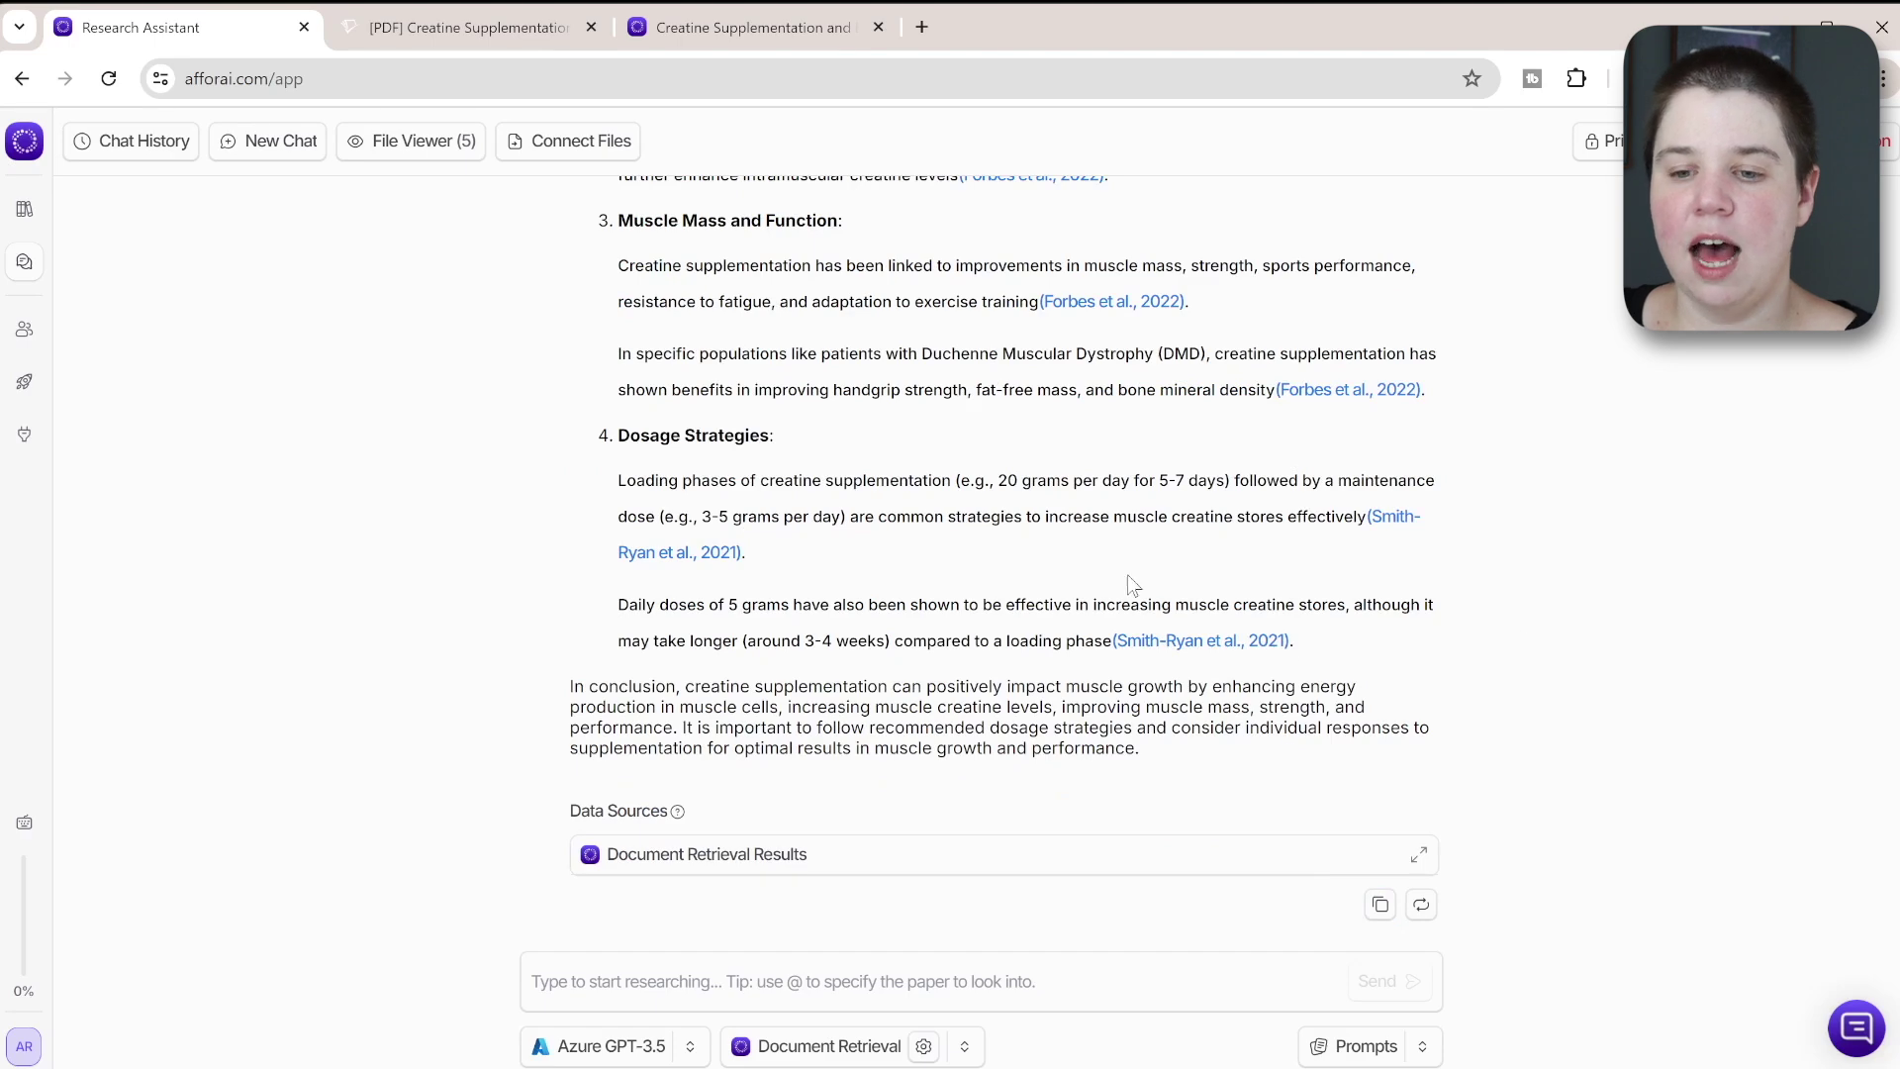
scroll(1114, 577, "up", 9)
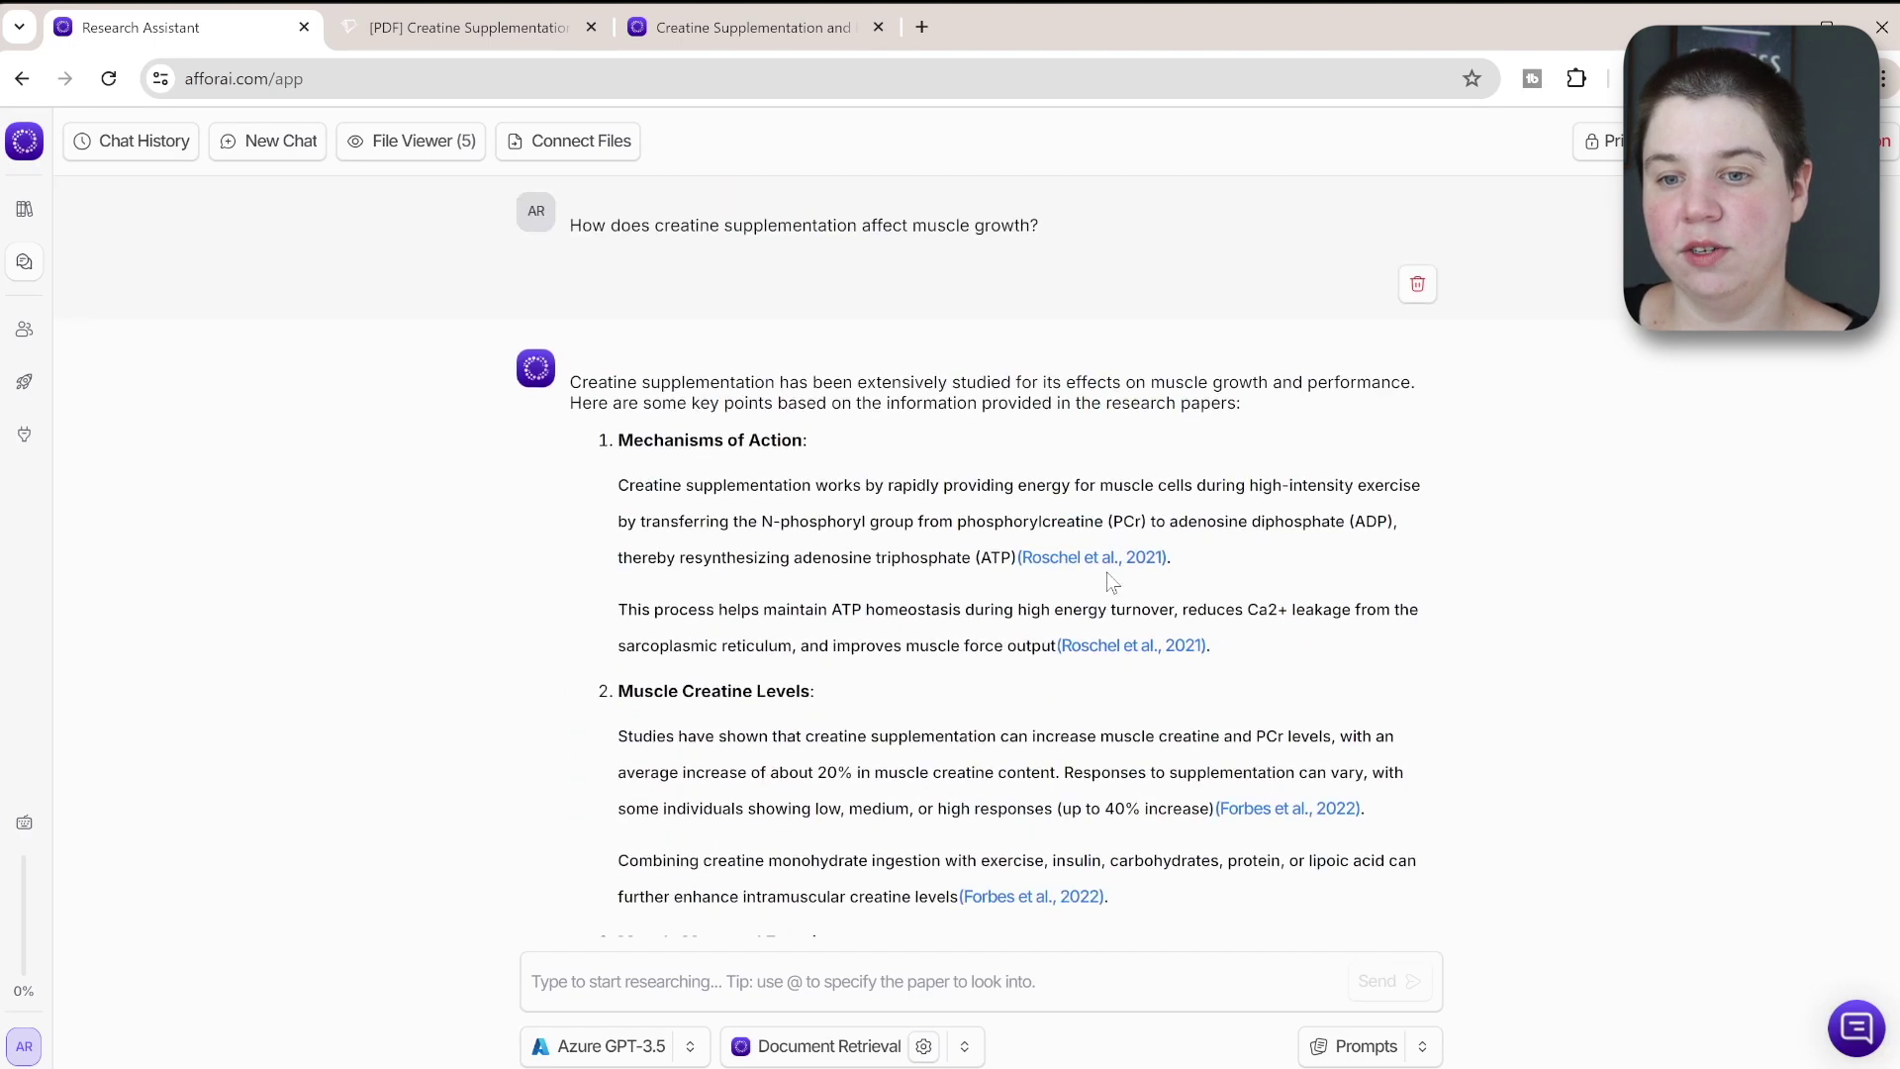
scroll(1105, 582, "down", 9)
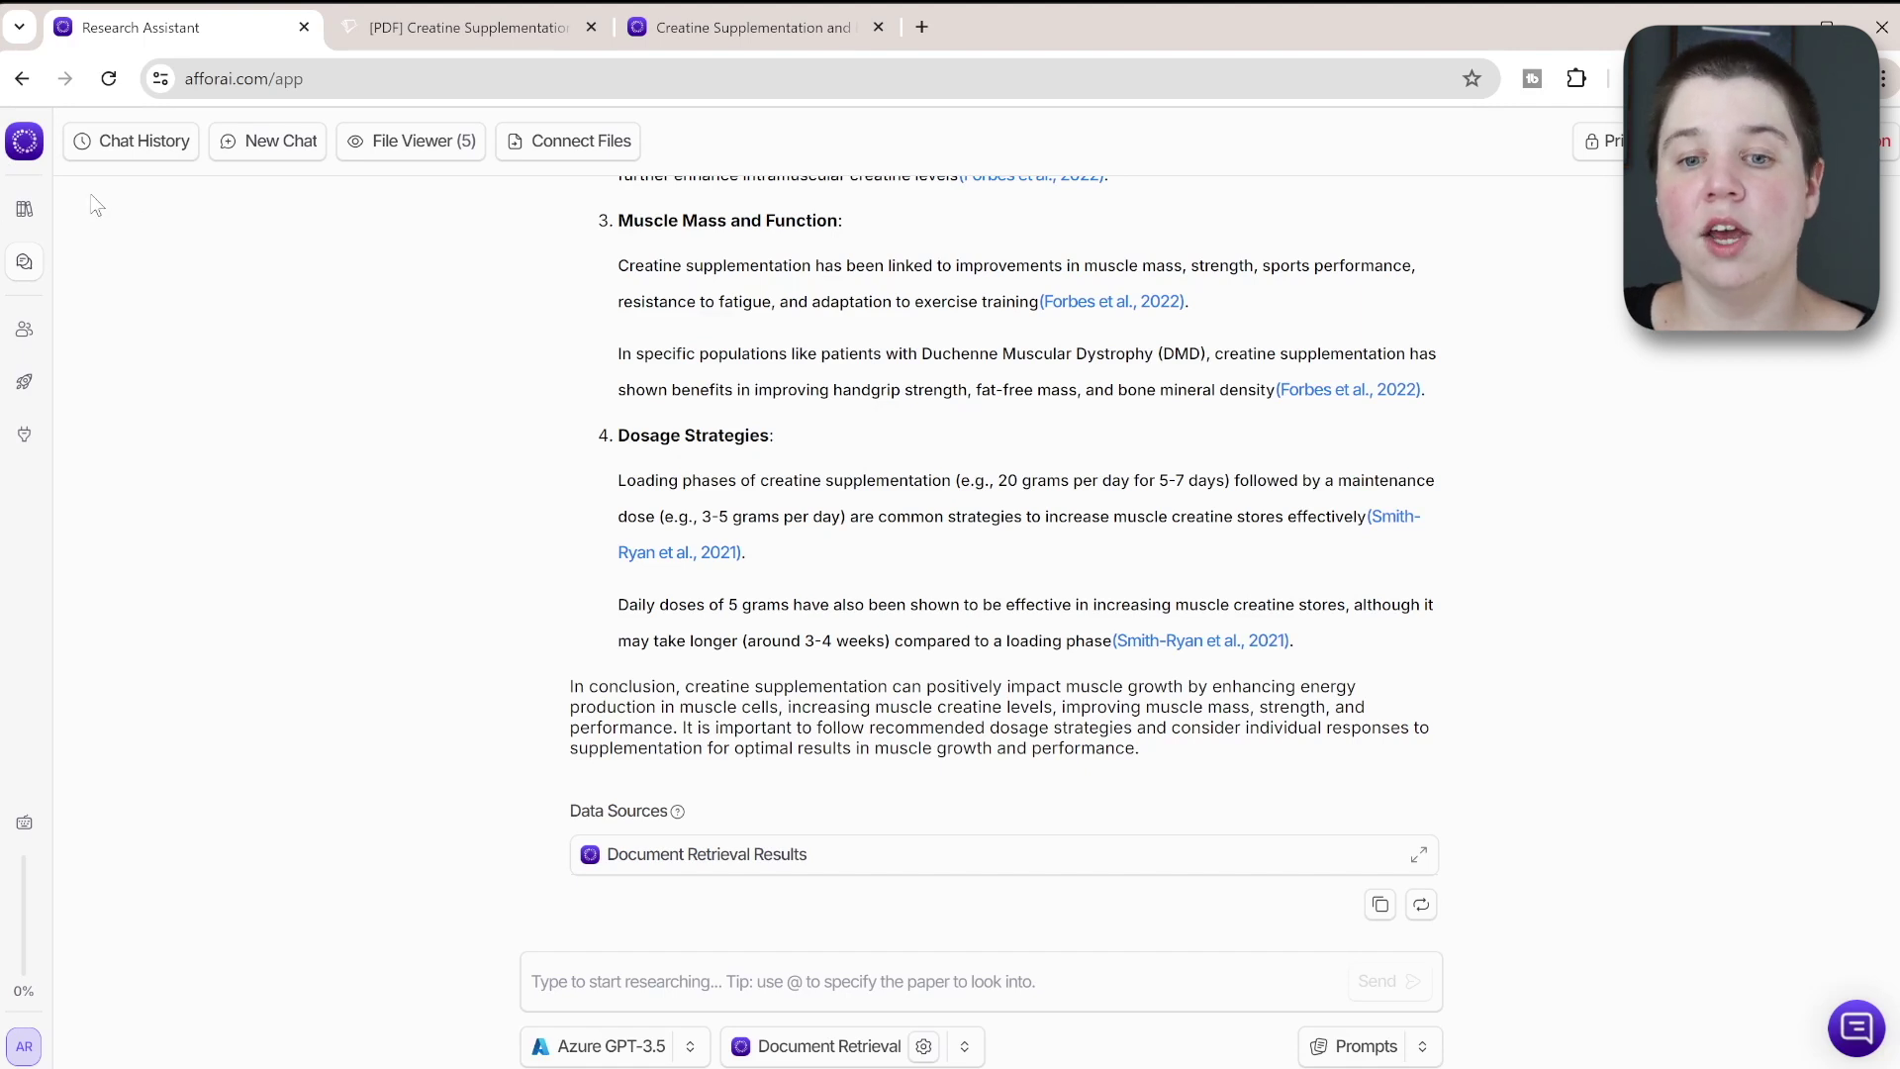
left_click(24, 208)
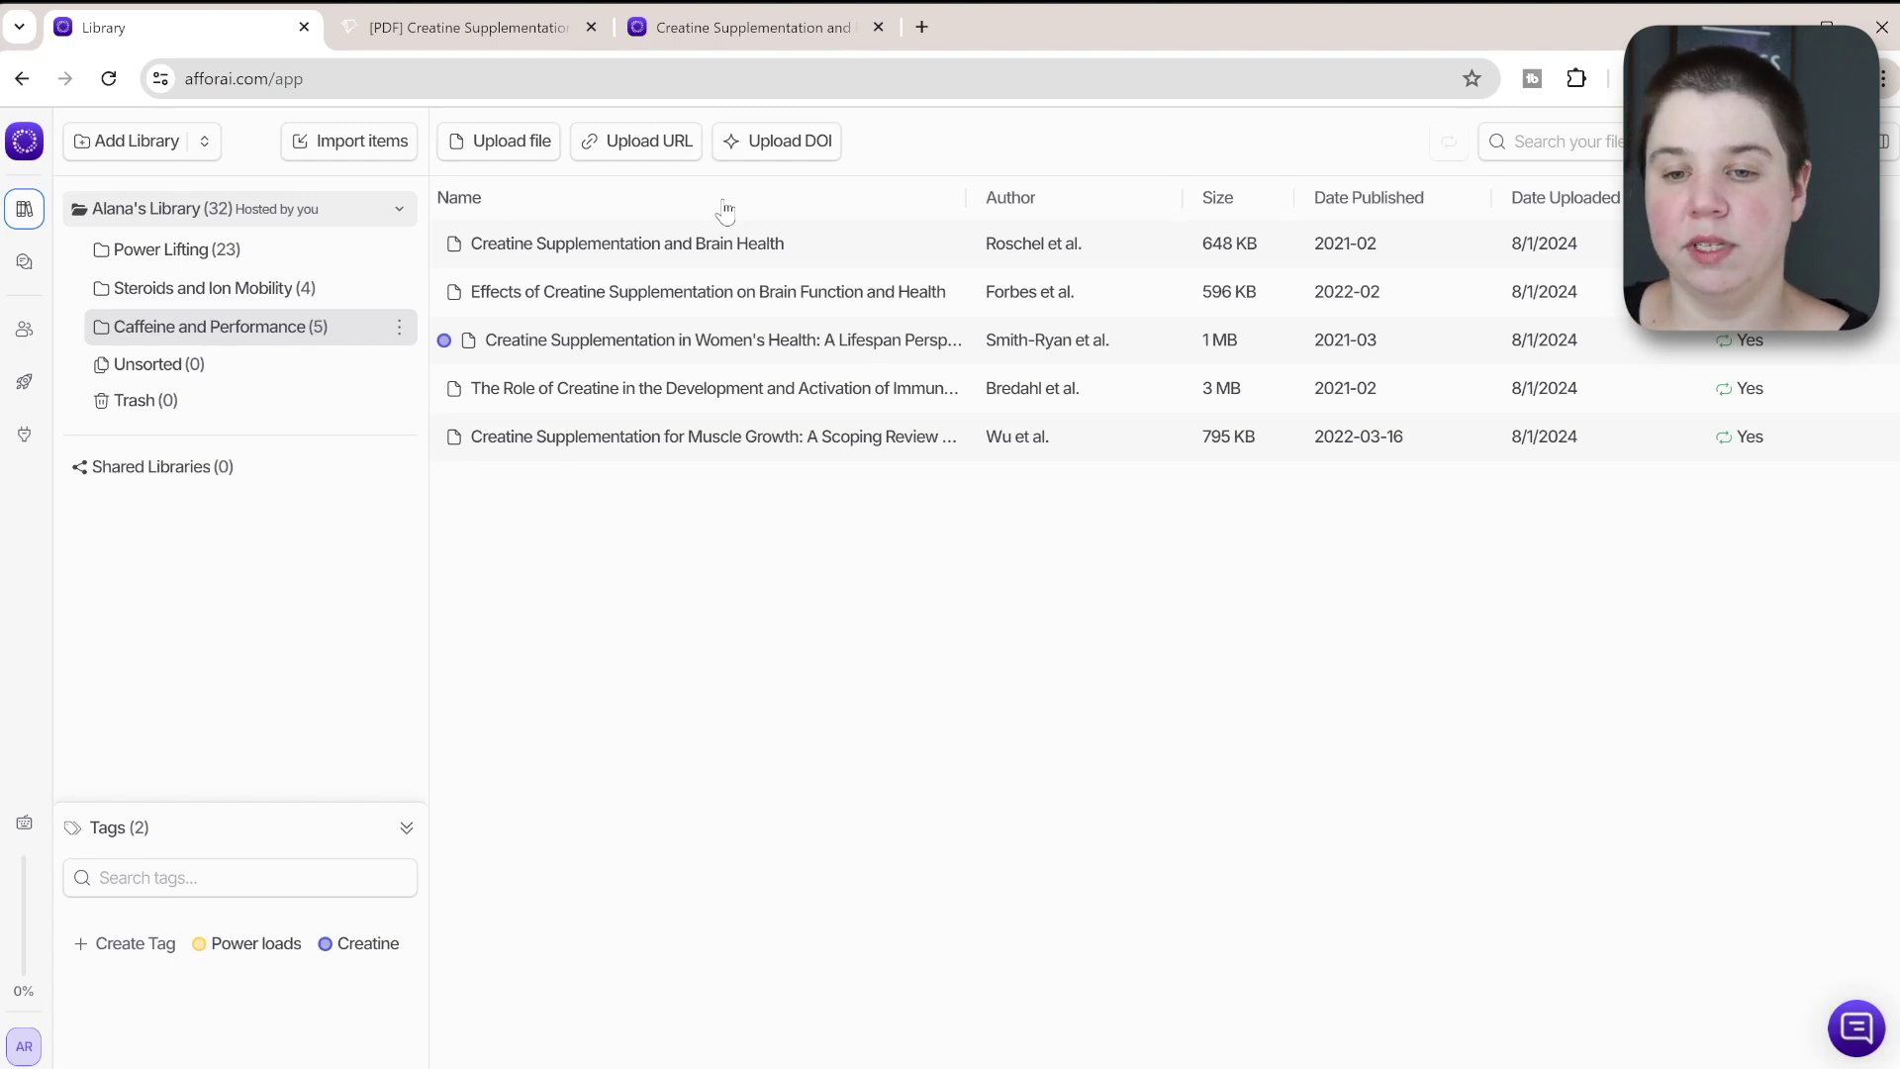
right_click(117, 267)
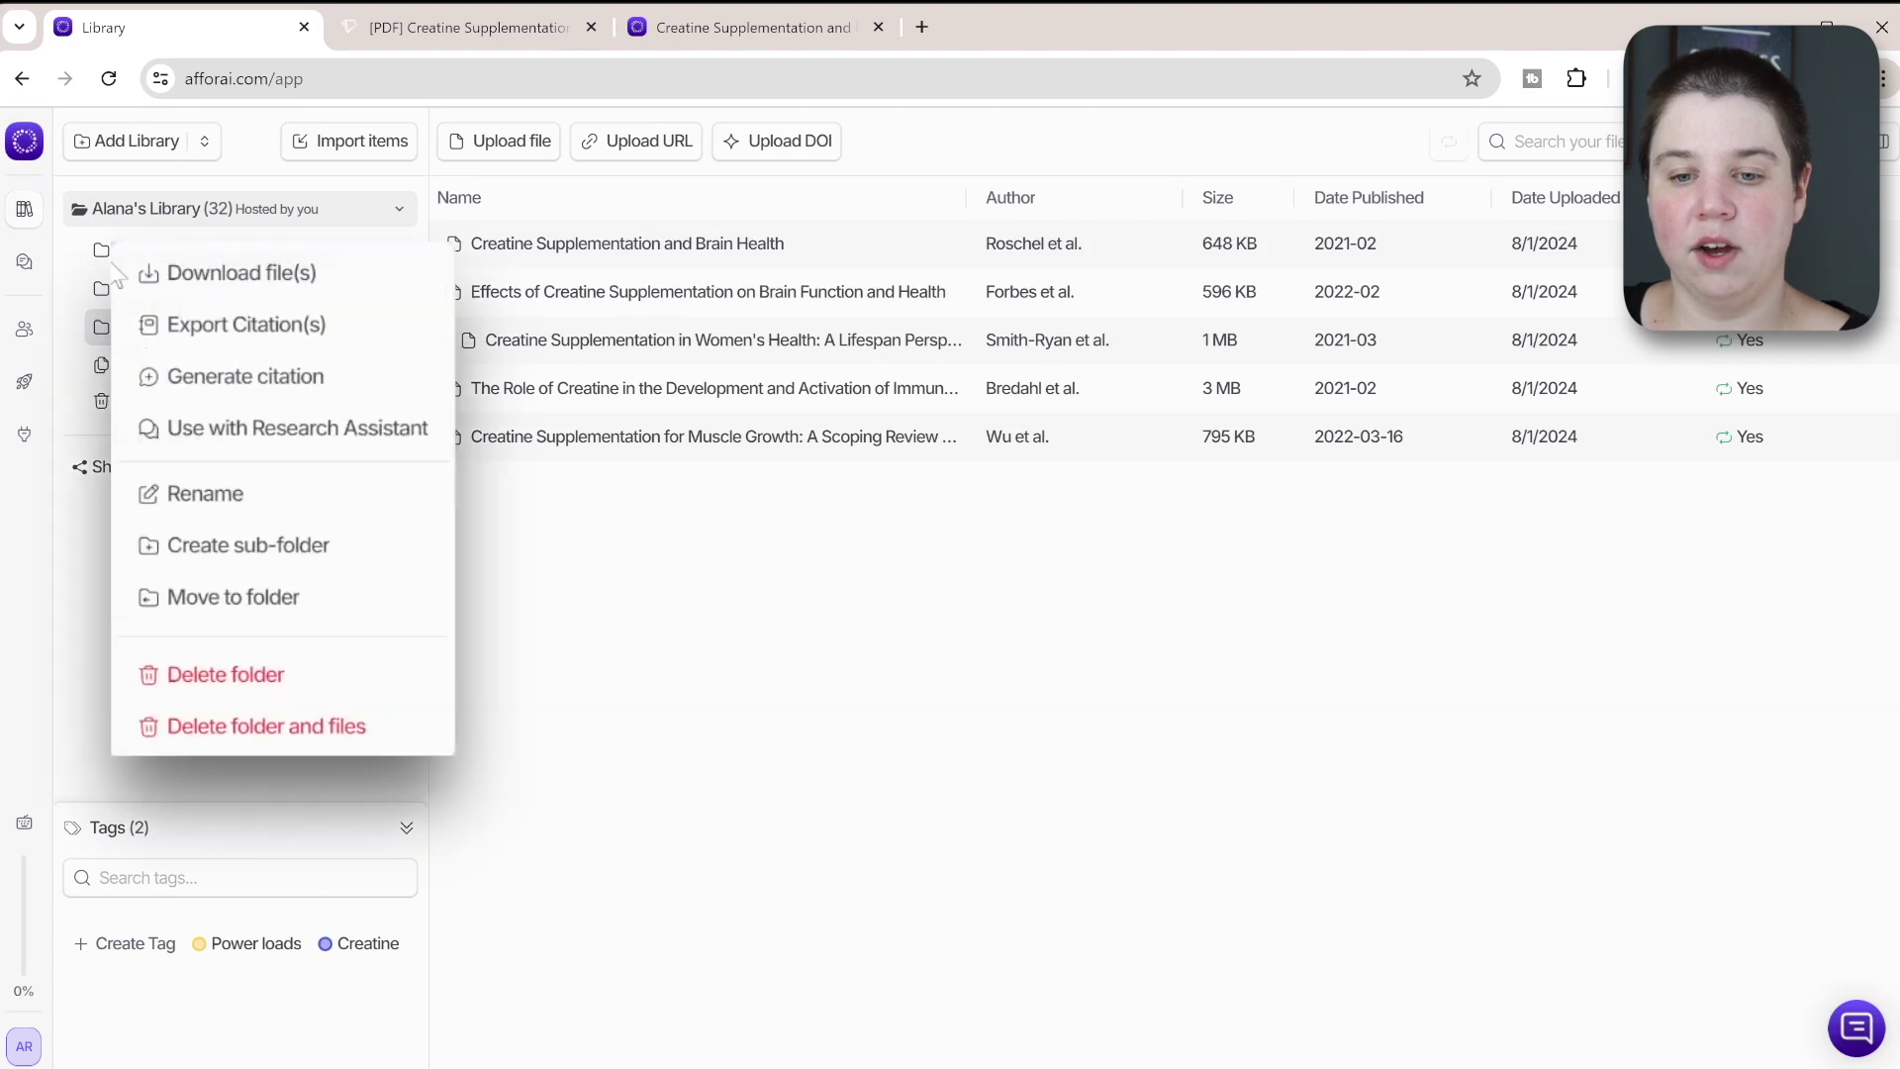
left_click(245, 326)
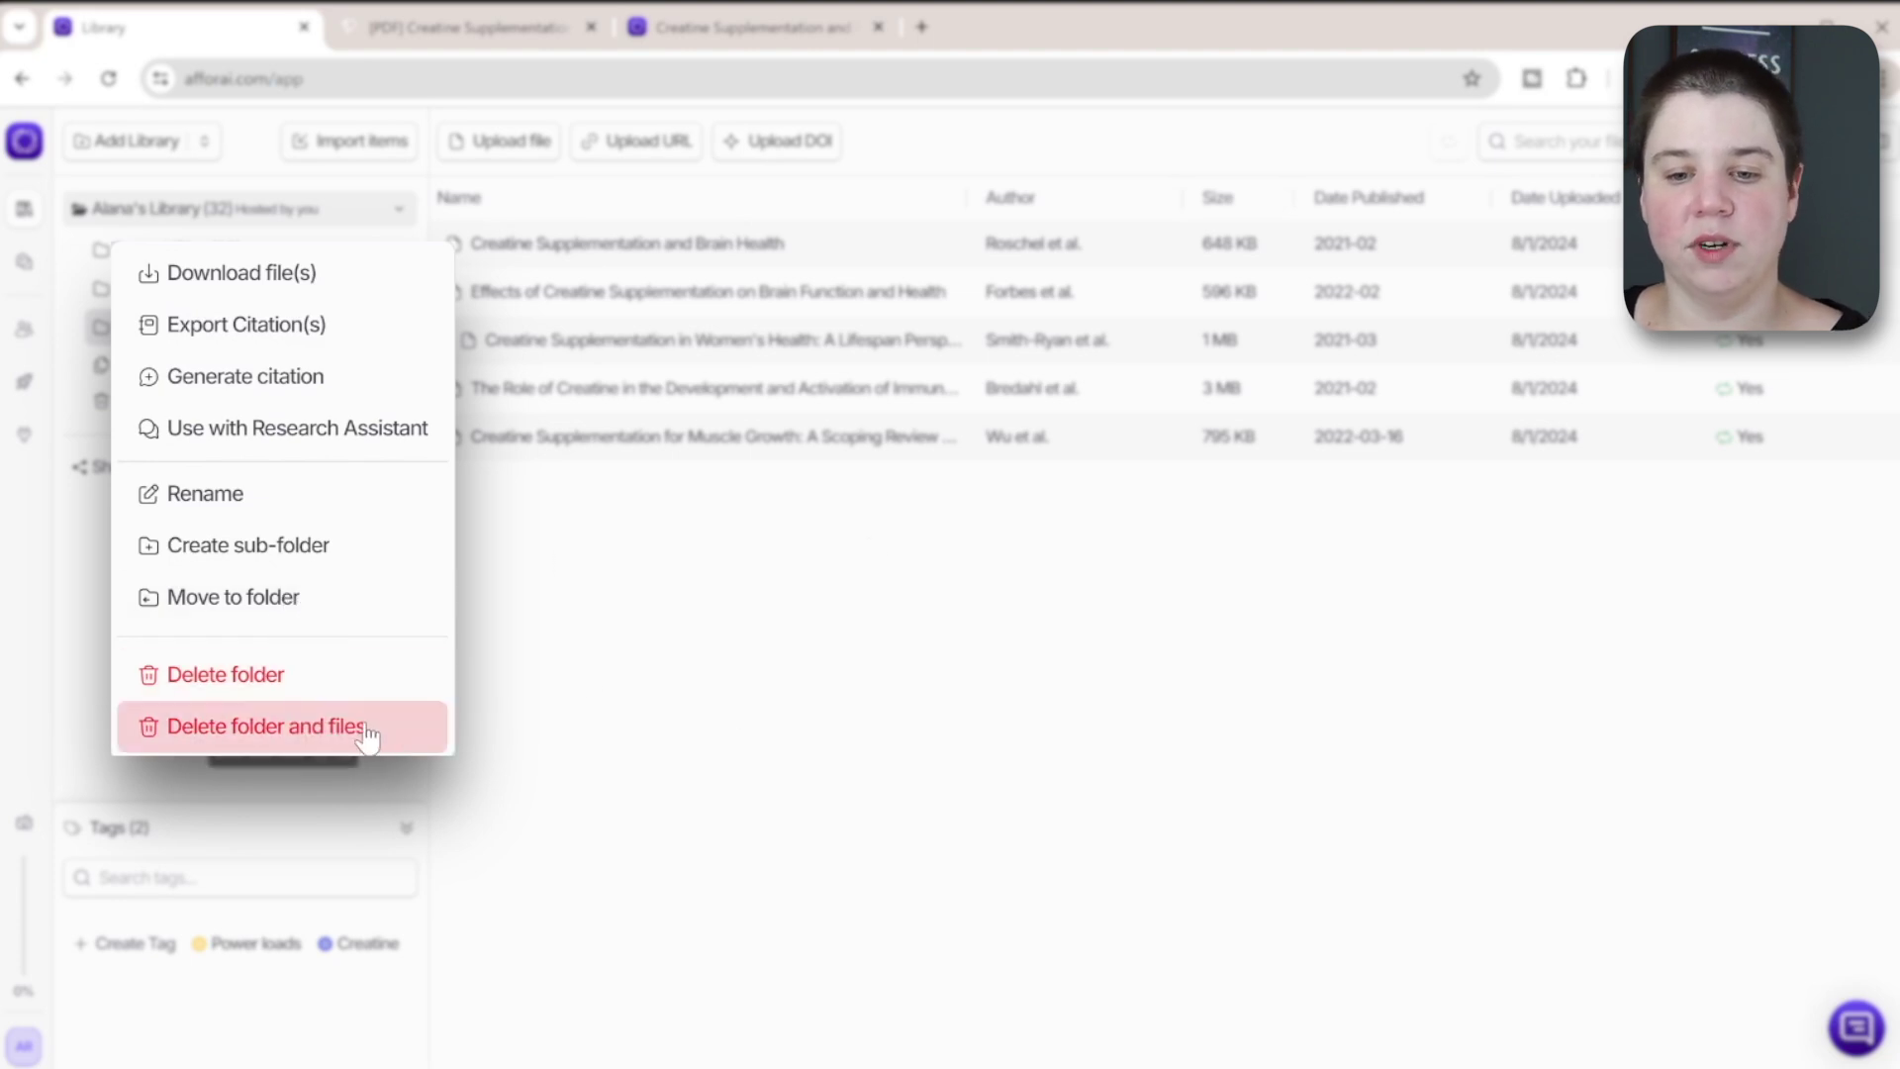
left_click(691, 666)
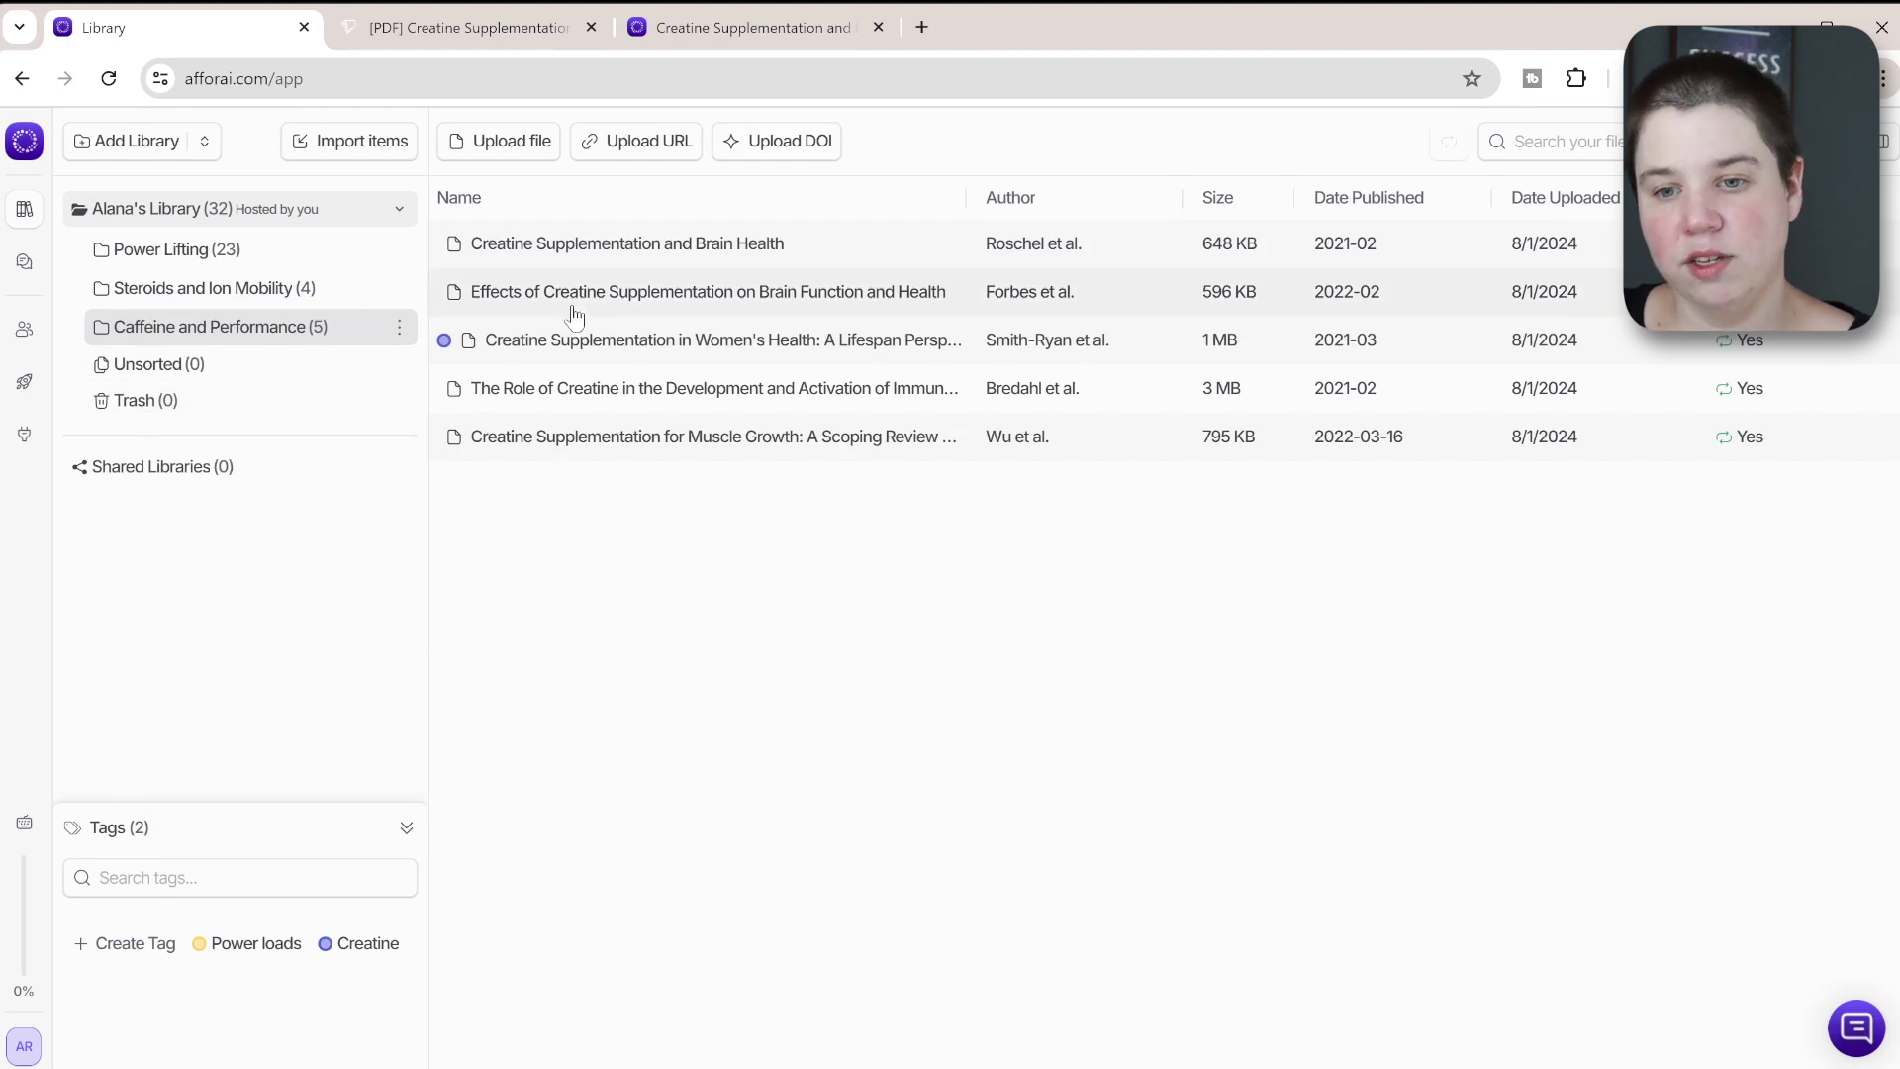
Select all five papers in the folder and open their actions menu, then dismiss it.
left_click(578, 248)
left_click(593, 446, "shift")
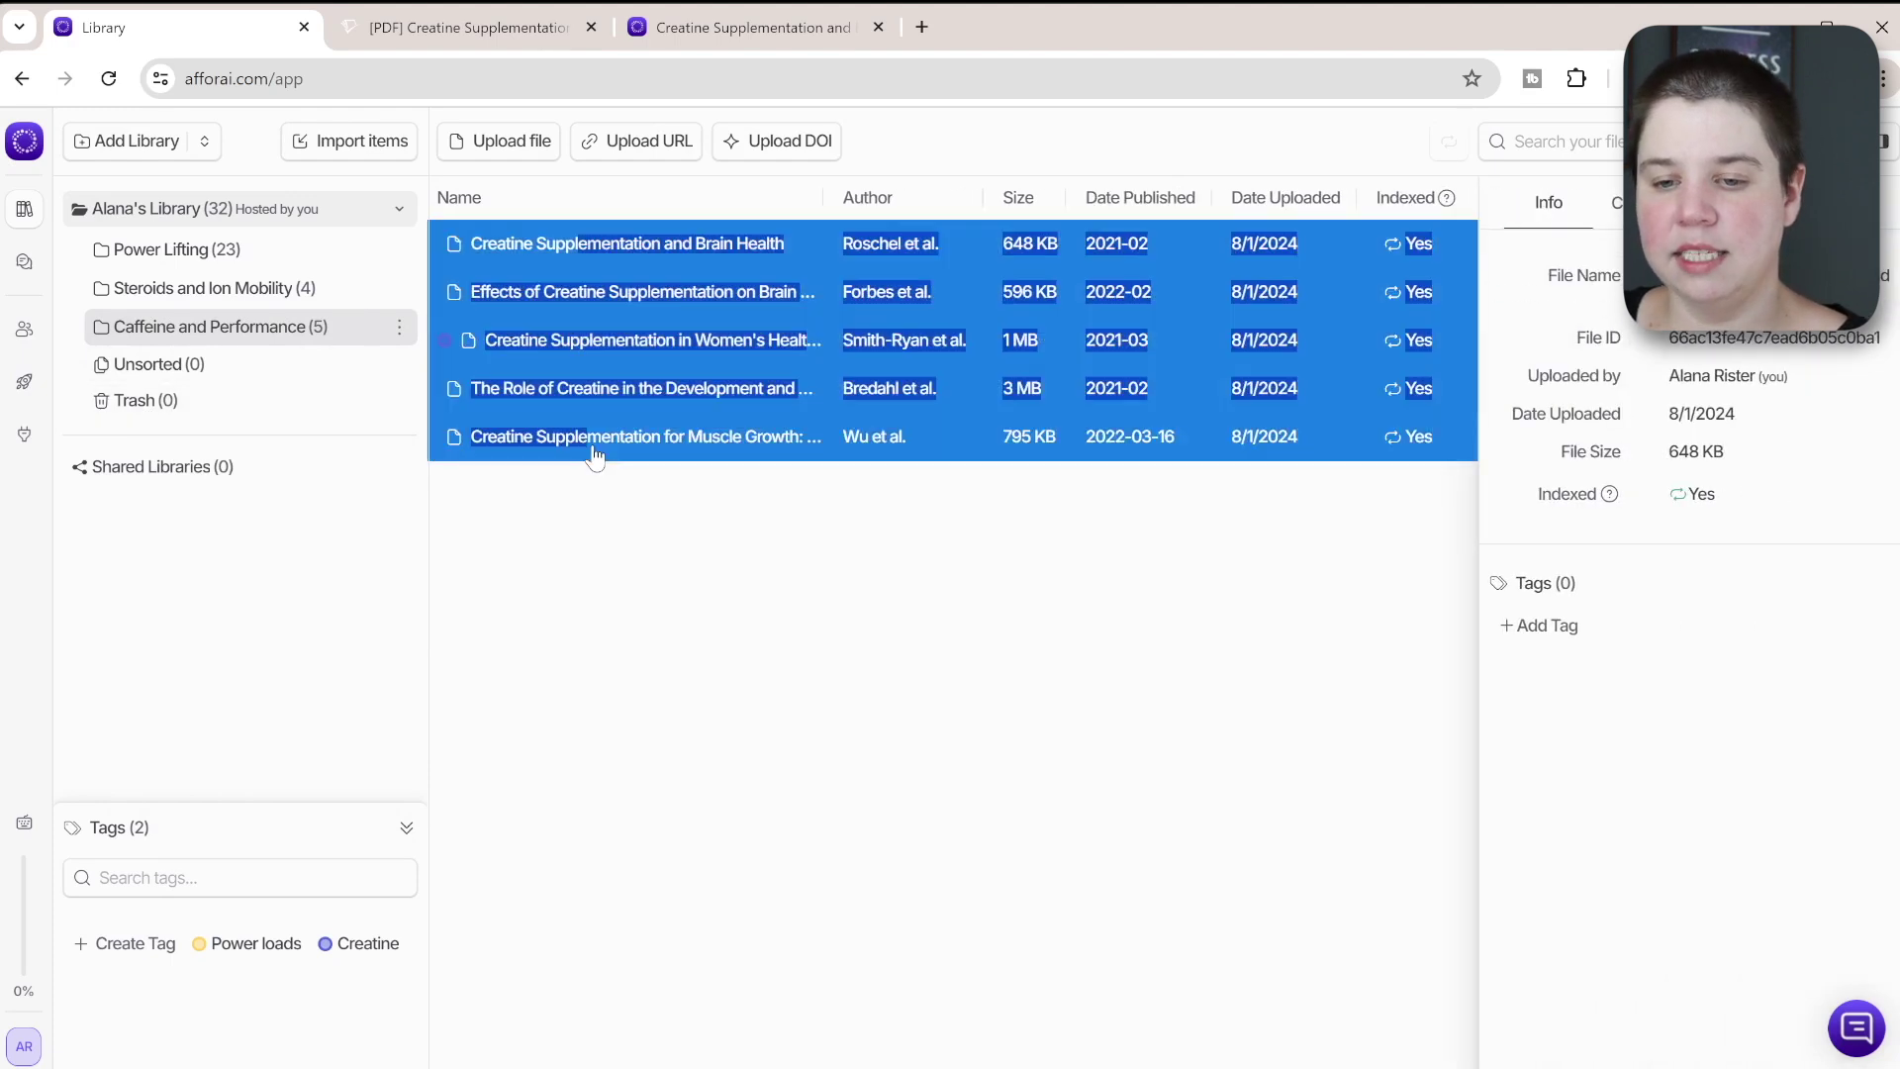
right_click(593, 440)
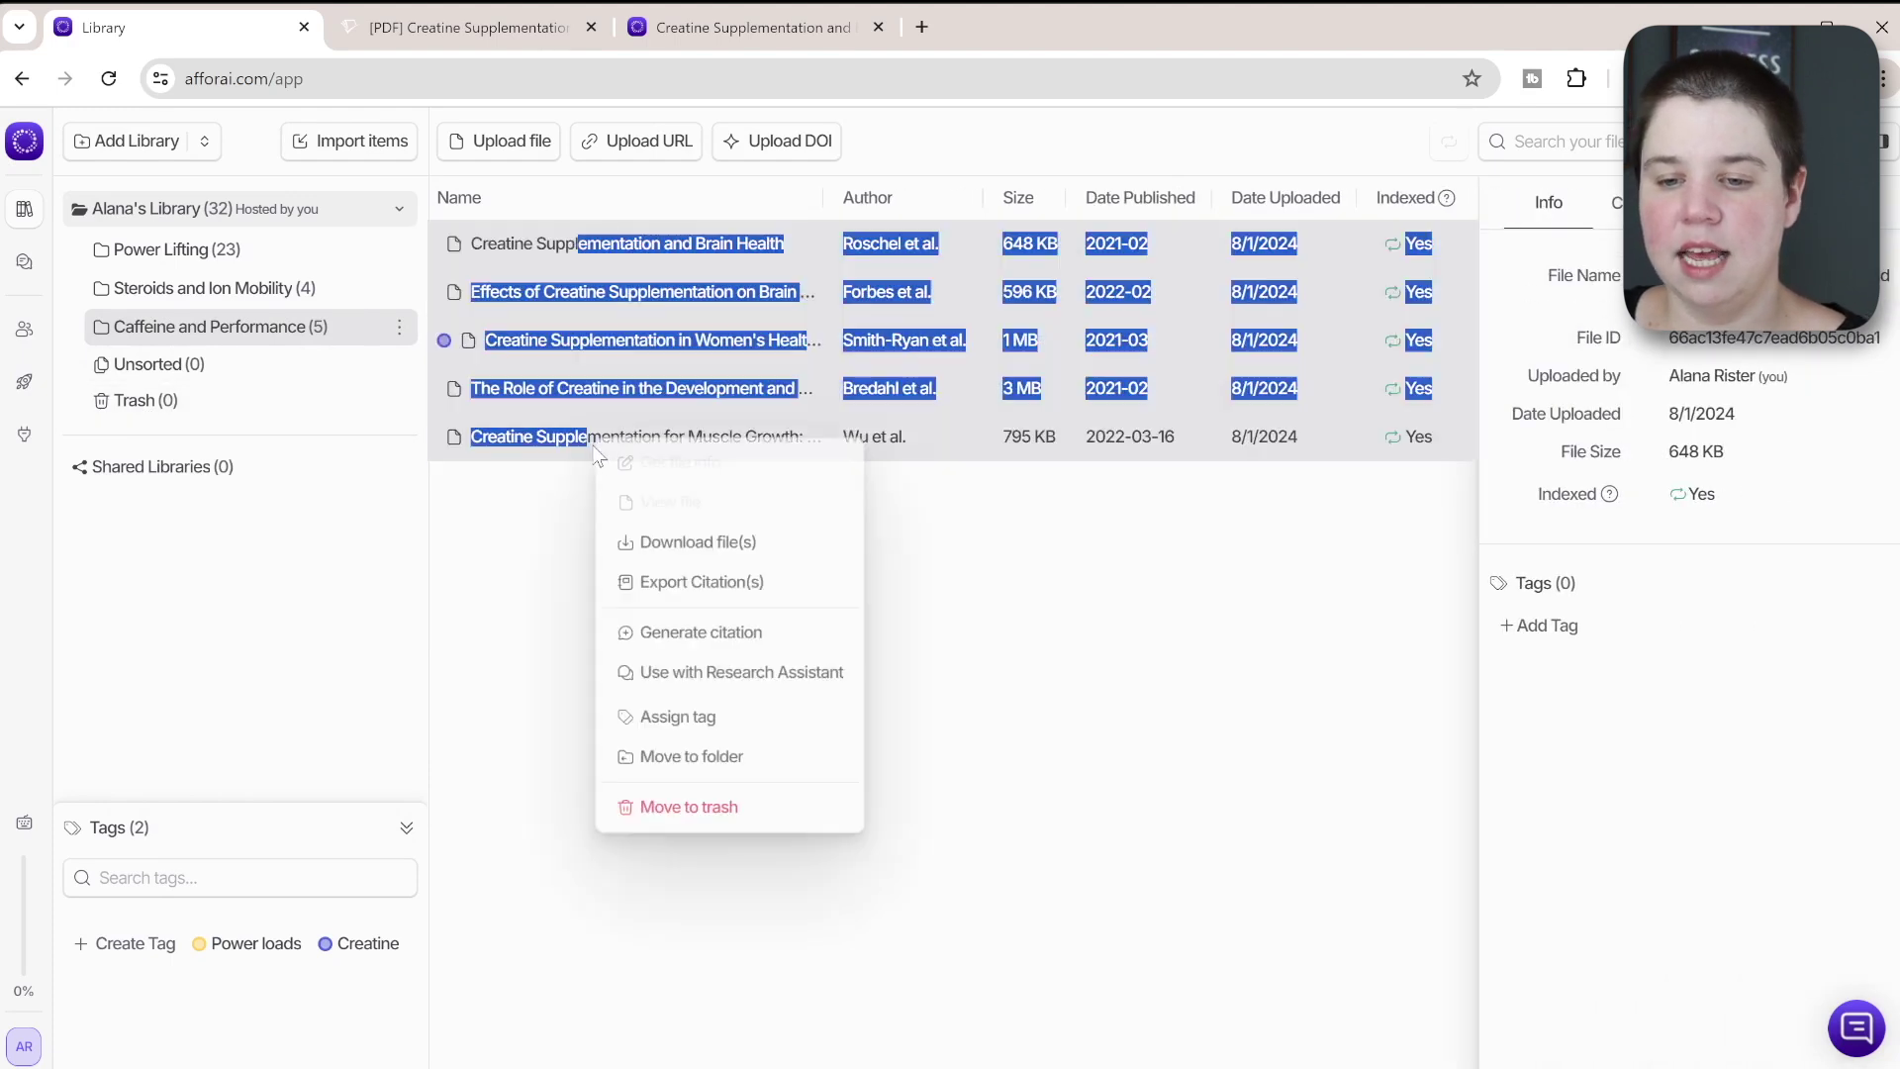
left_click(1115, 713)
Move the muscle growth scoping review to the trash and empty the trash.
left_click(515, 450)
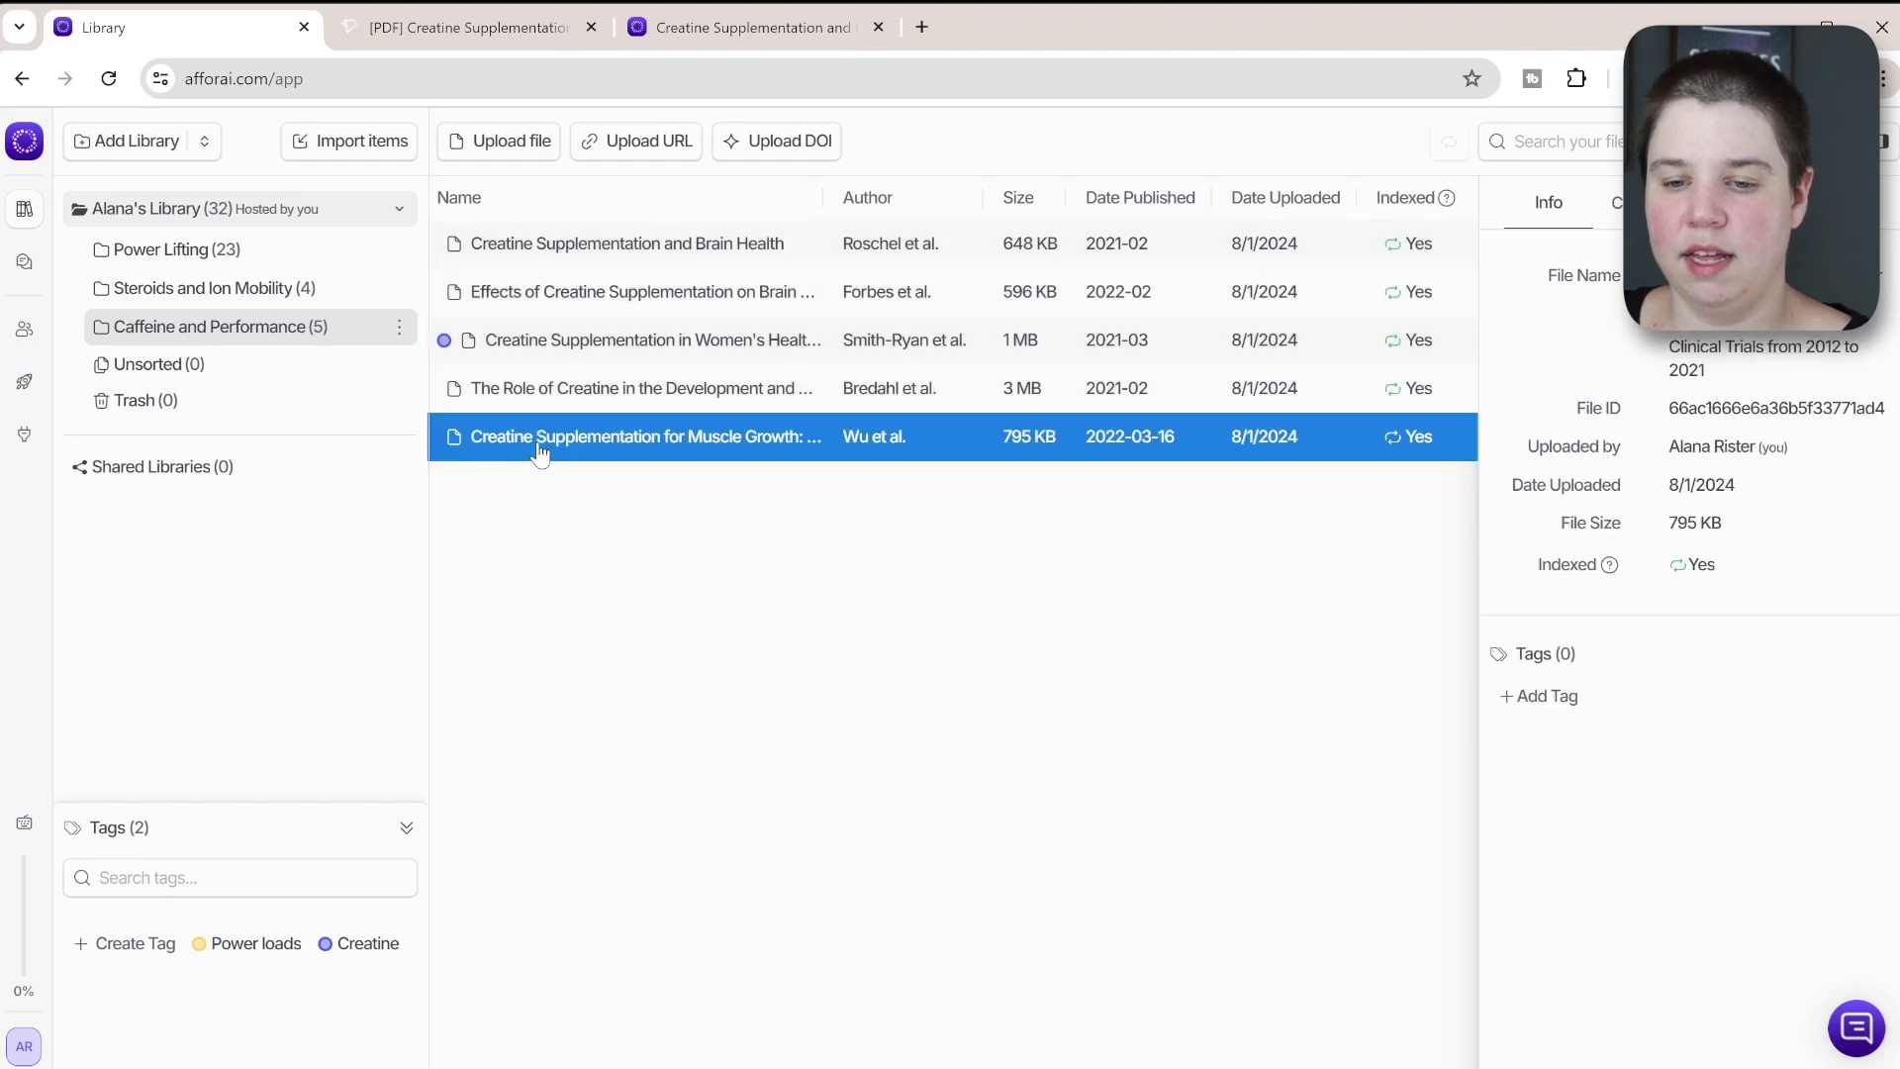
right_click(539, 453)
left_click(636, 817)
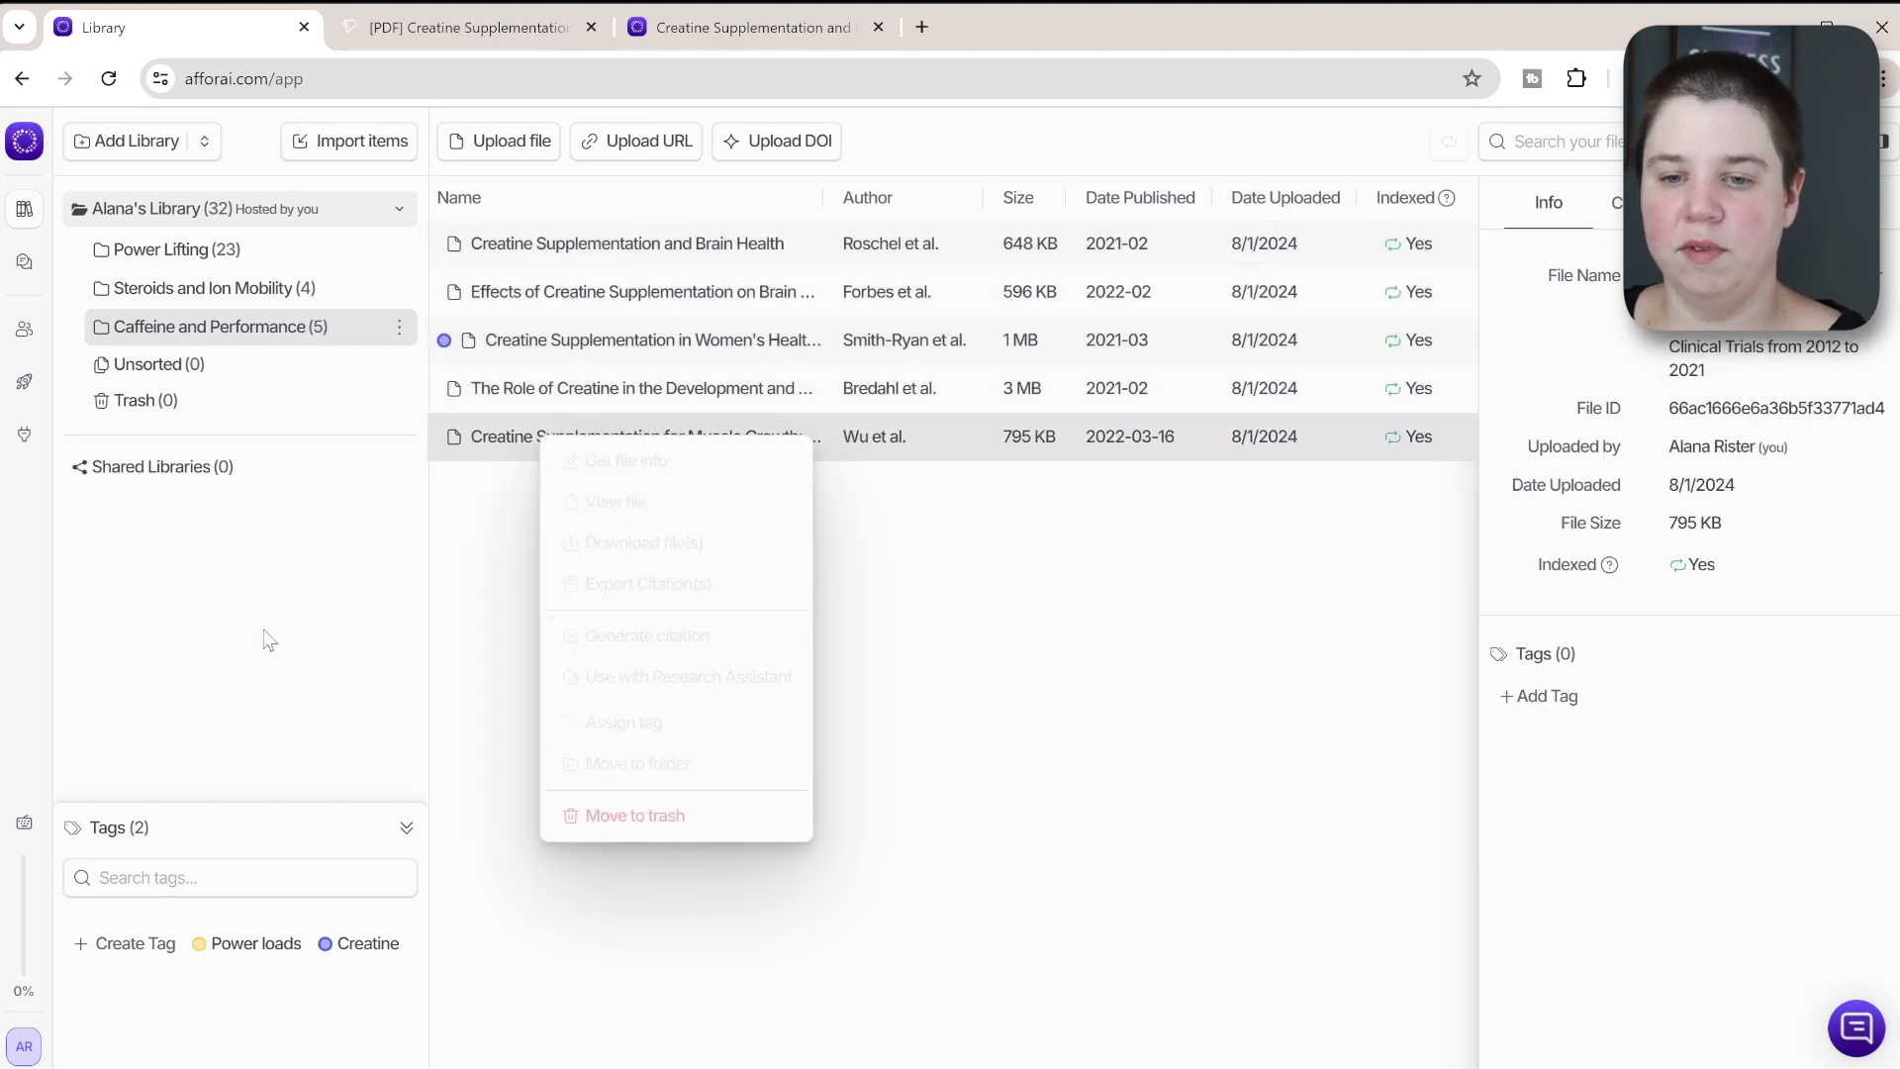
left_click(163, 405)
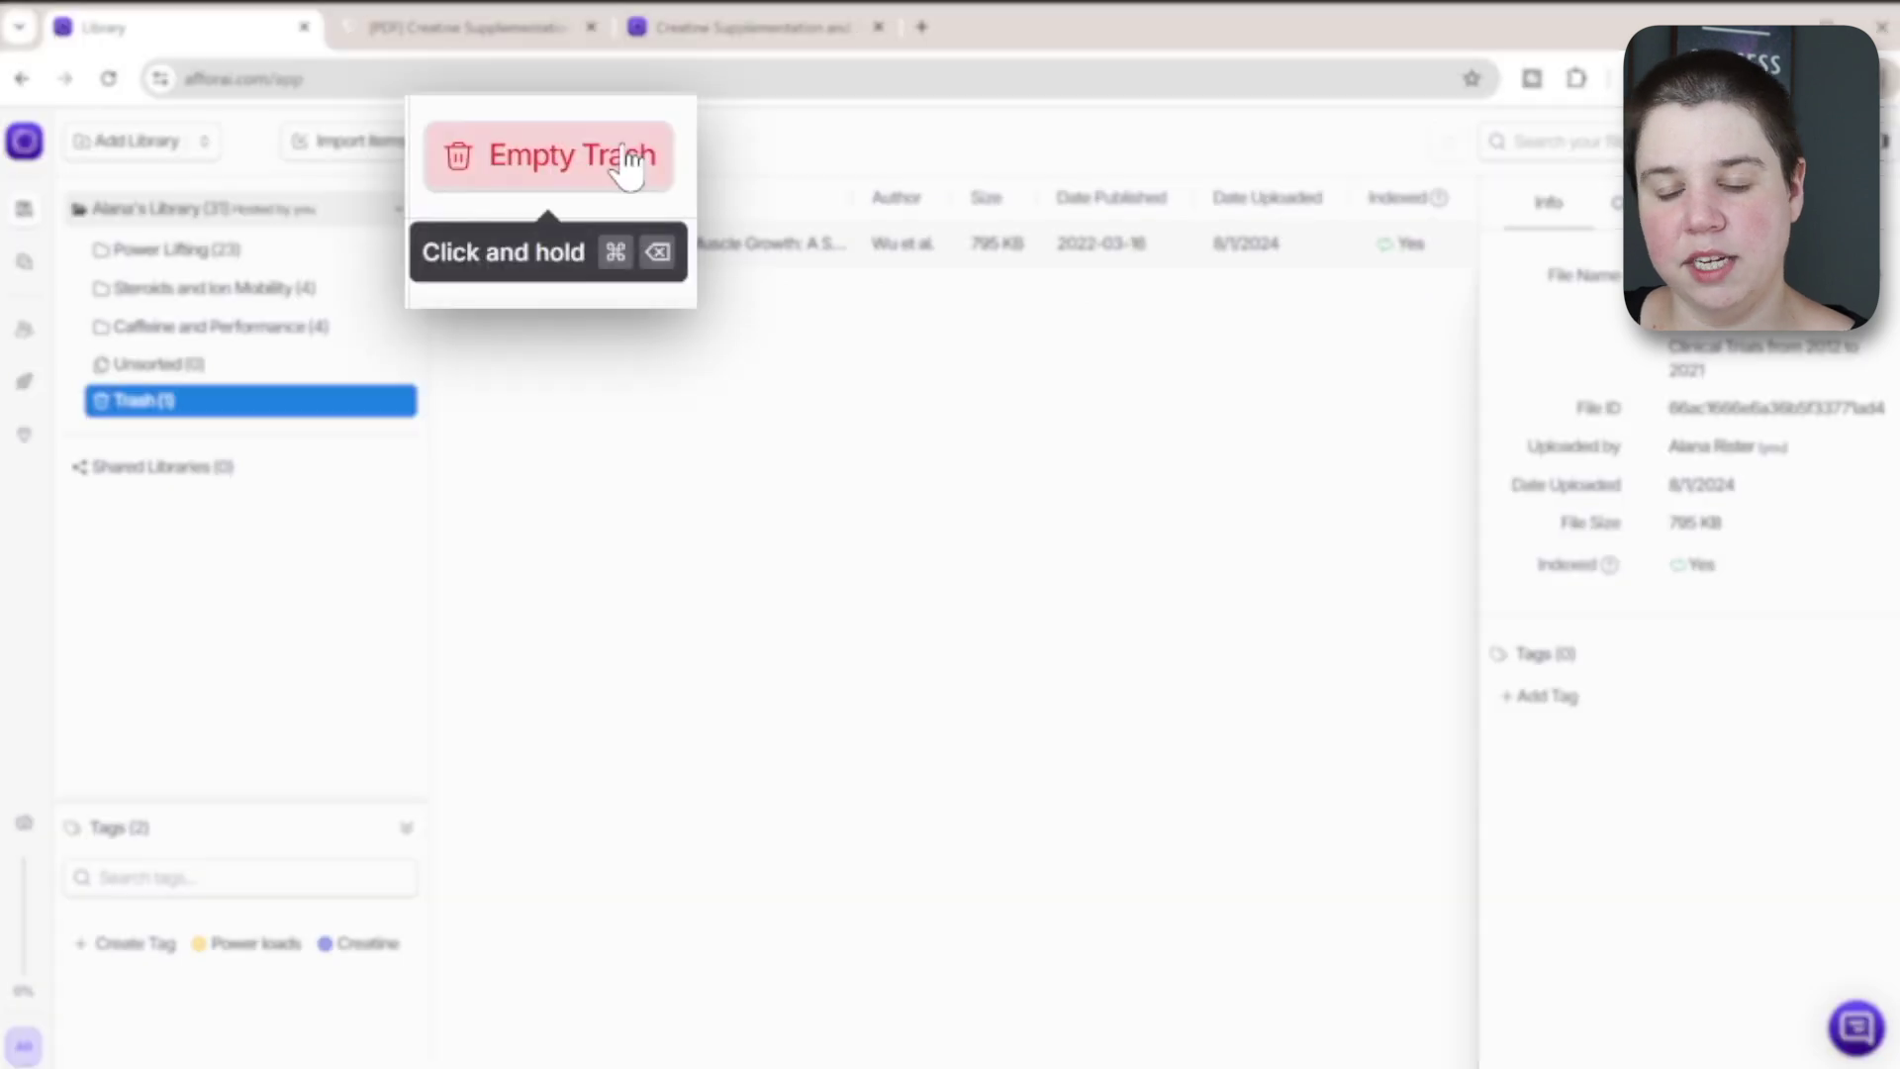
left_click(559, 141)
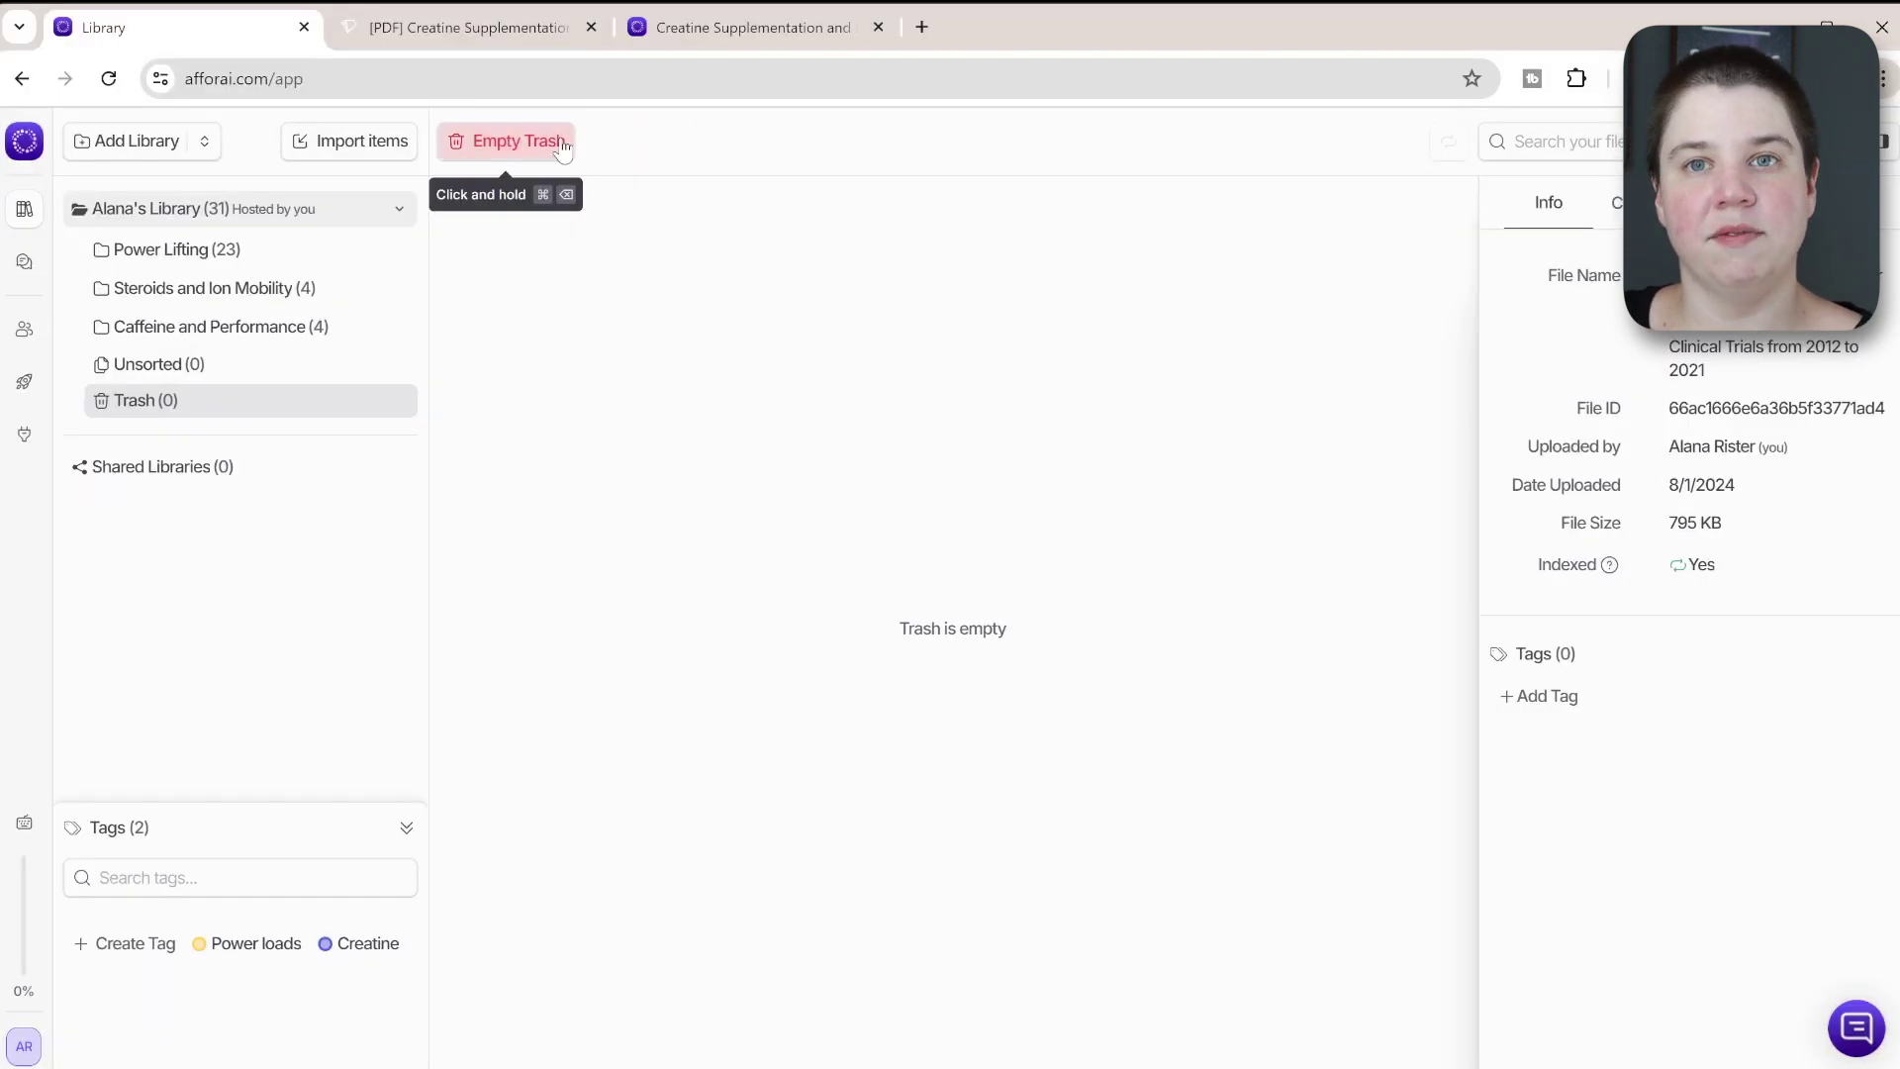